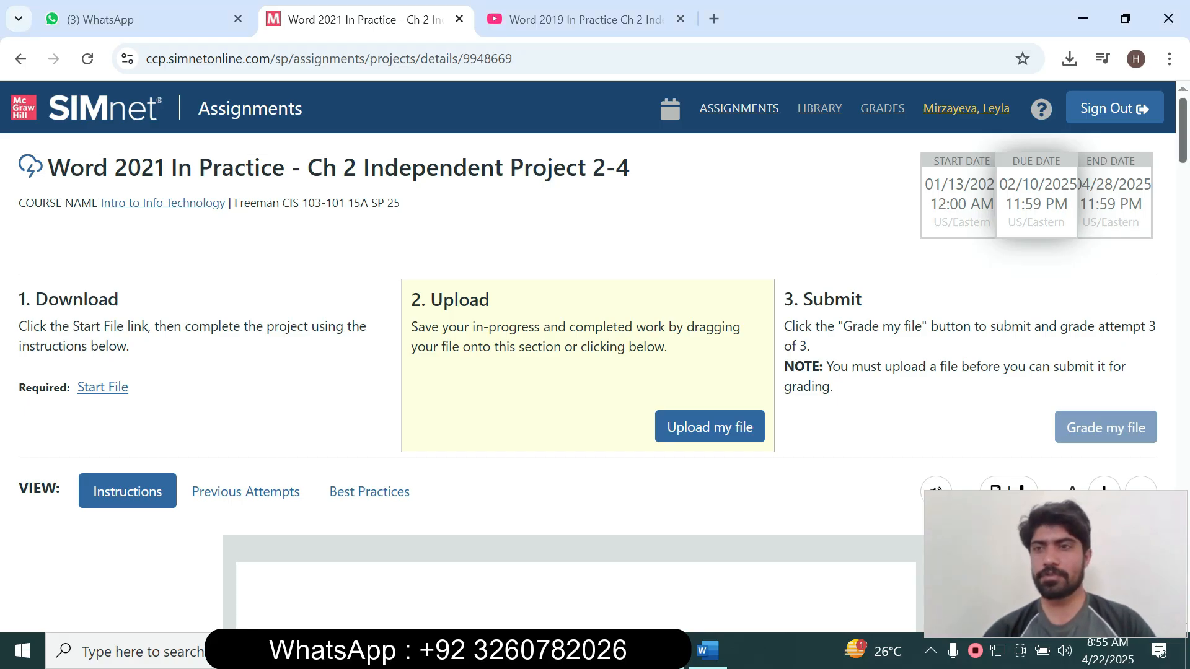
Tick step 1, opening EmergencyProcedures-02.docx, in the SIMnet 'Steps to complete This Project' list.
scroll(594, 372, "down", 2)
scroll(595, 372, "down", 2)
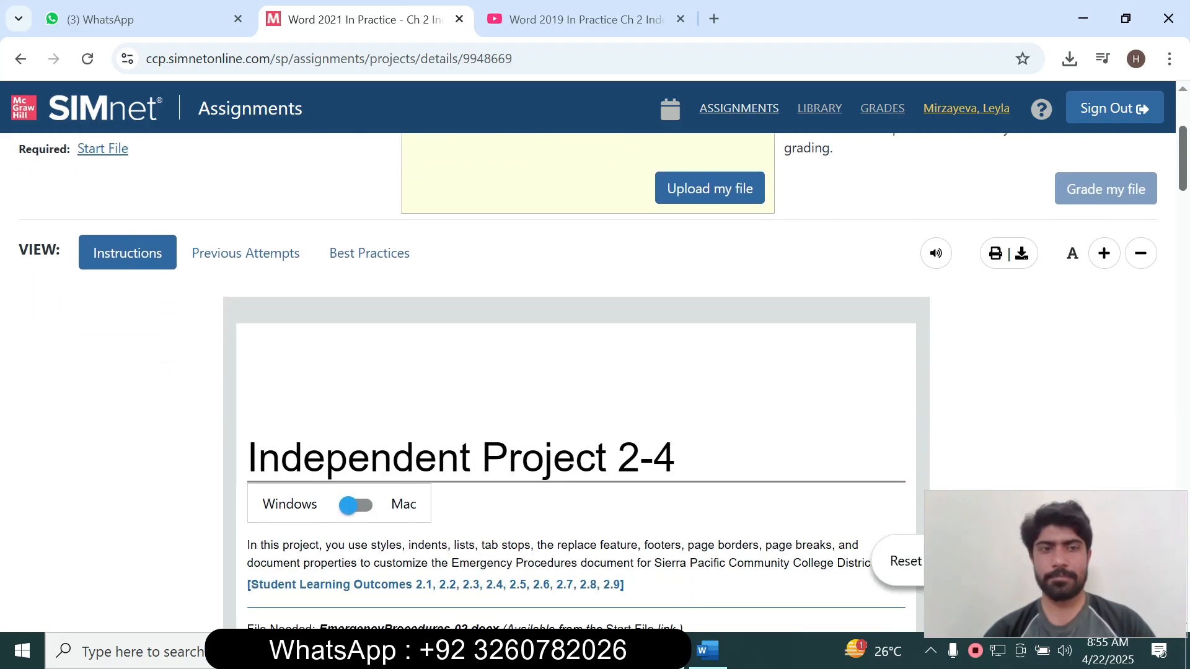
scroll(595, 372, "down", 1)
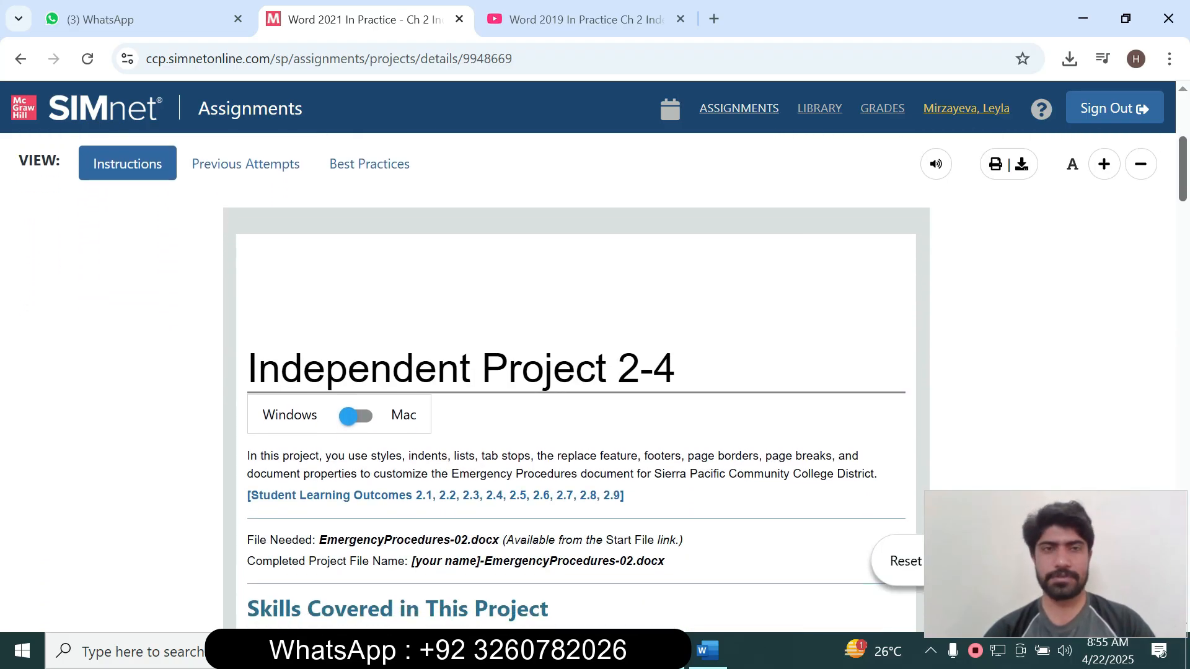
scroll(595, 372, "up", 5)
scroll(595, 372, "down", 10)
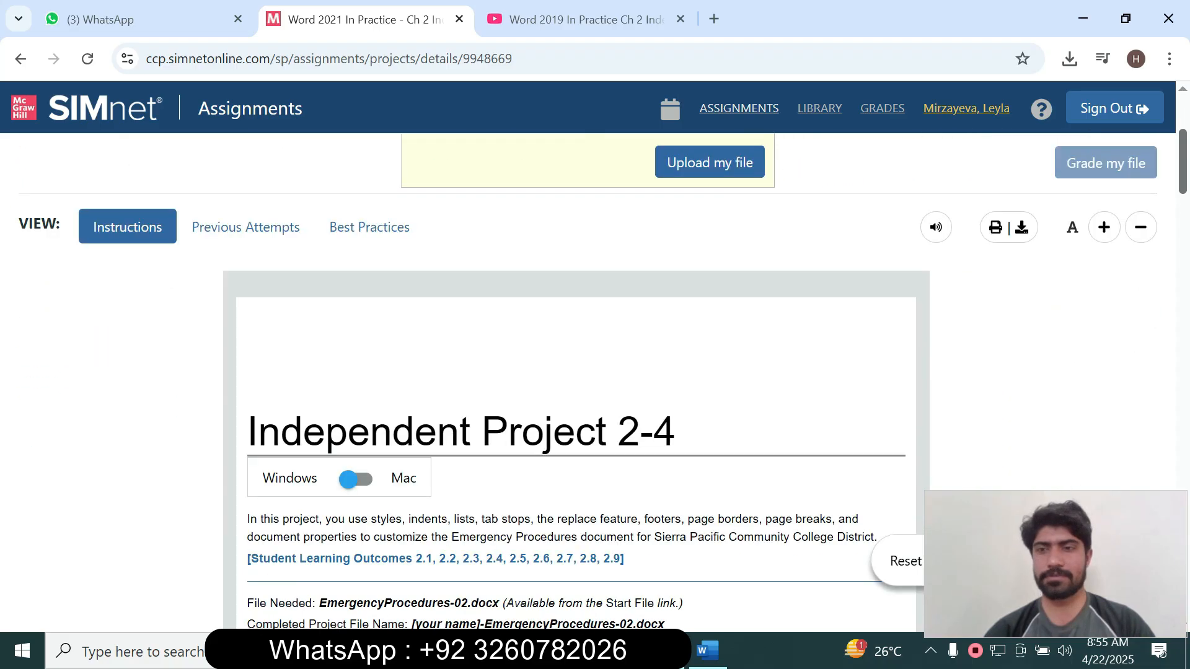
scroll(595, 372, "down", 6)
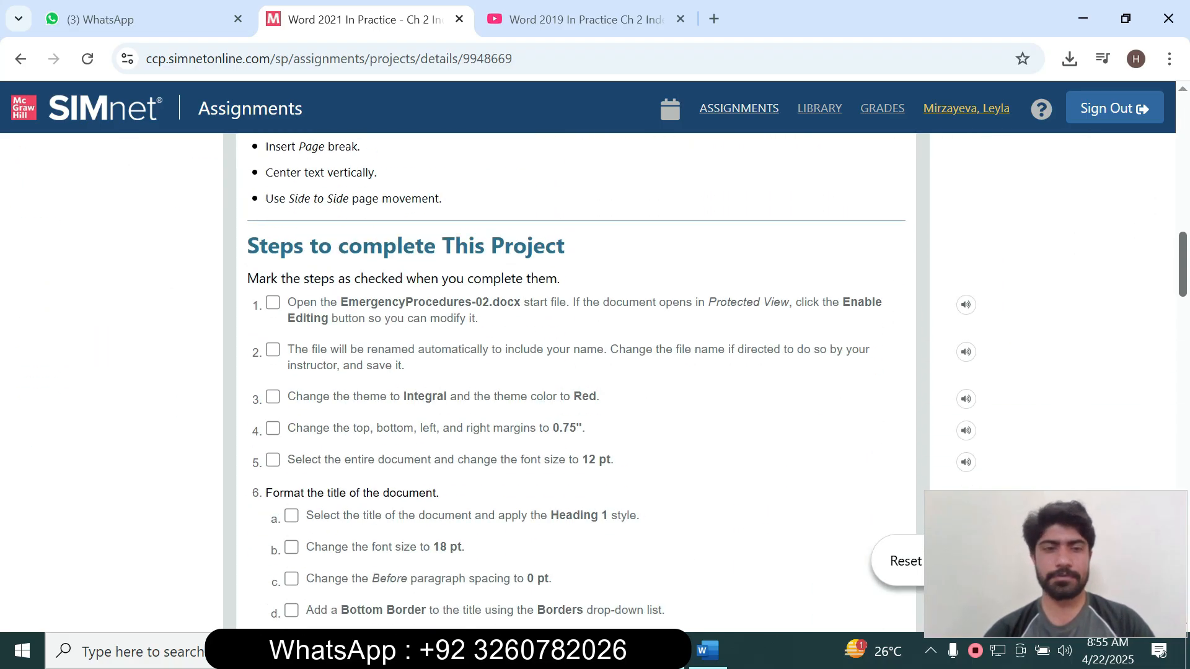
scroll(595, 372, "down", 6)
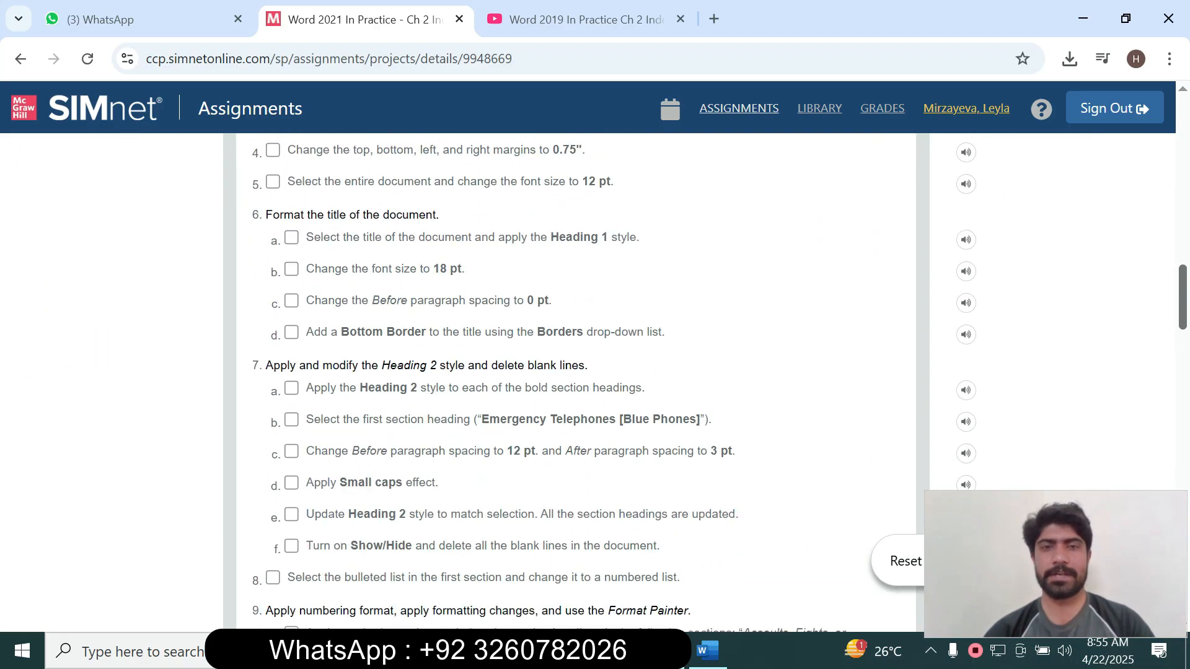
scroll(595, 372, "down", 7)
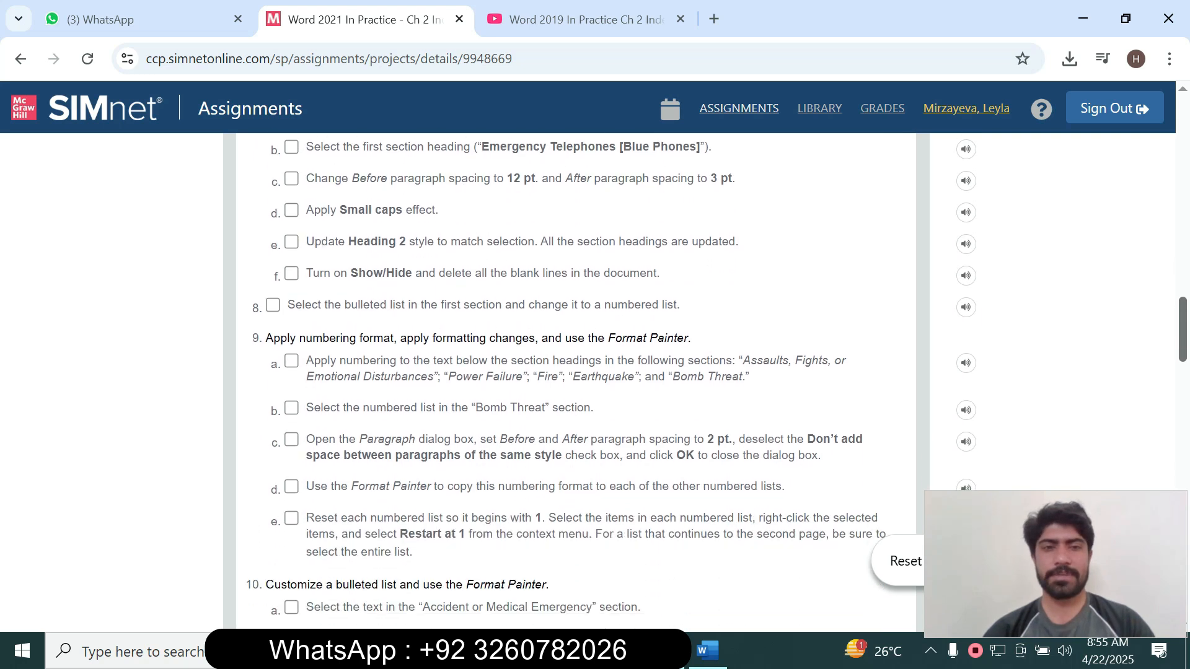
scroll(595, 372, "down", 2)
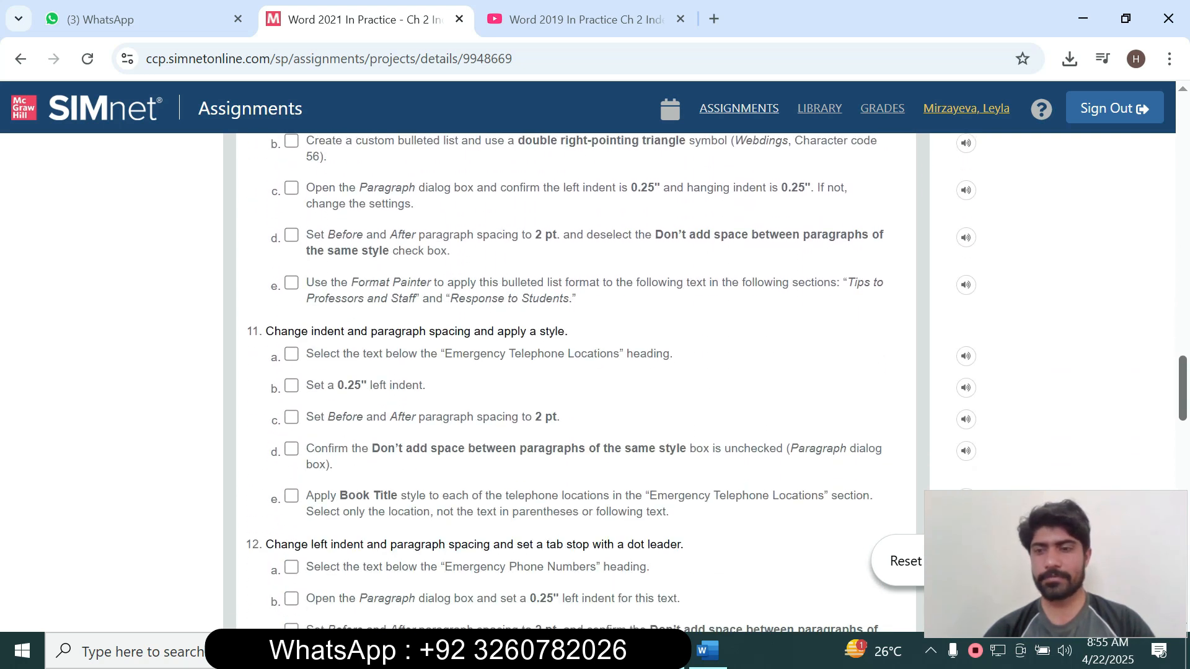
scroll(595, 372, "down", 5)
scroll(595, 372, "down", 9)
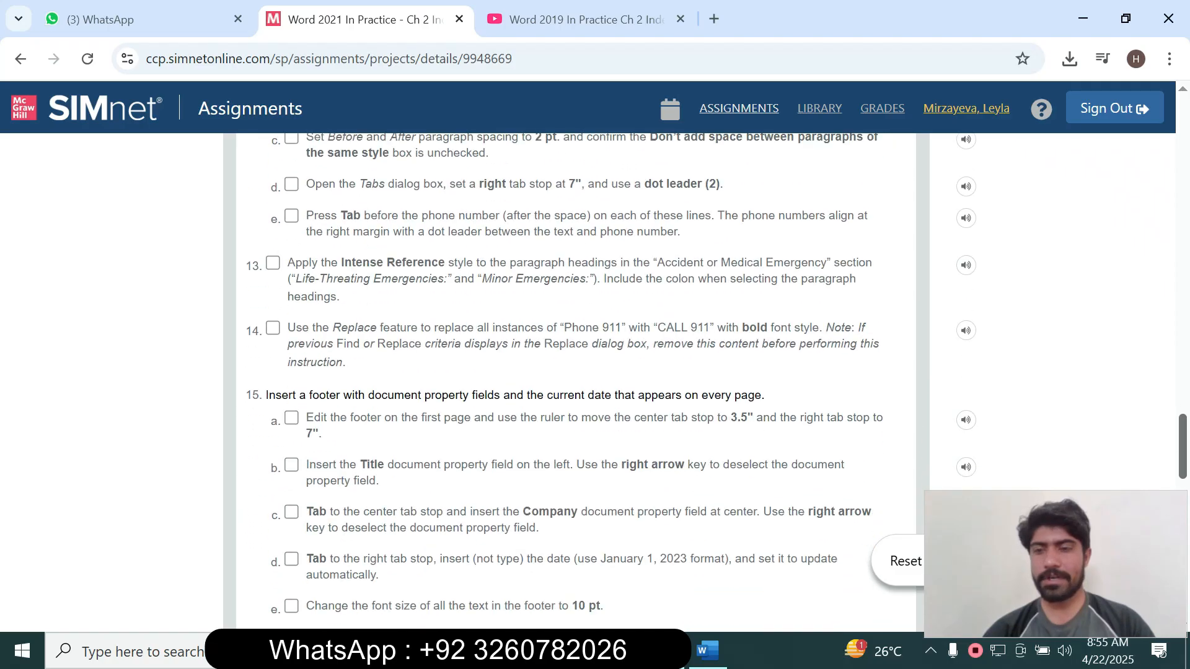
scroll(595, 372, "down", 4)
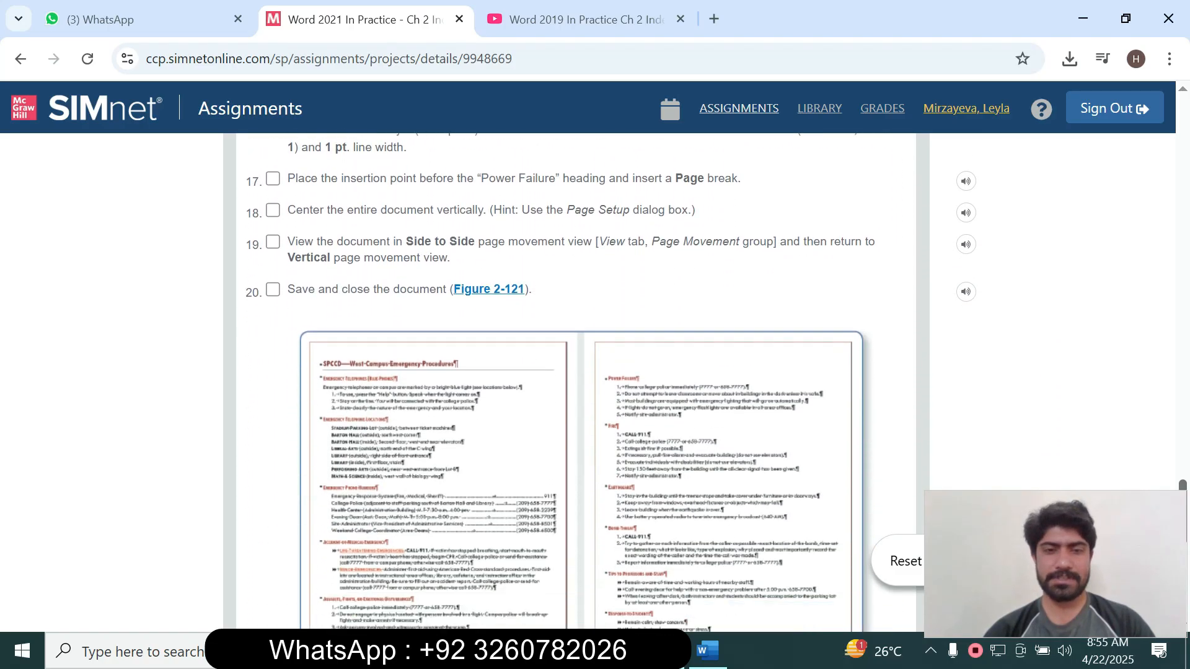
scroll(594, 372, "up", 20)
scroll(594, 371, "up", 20)
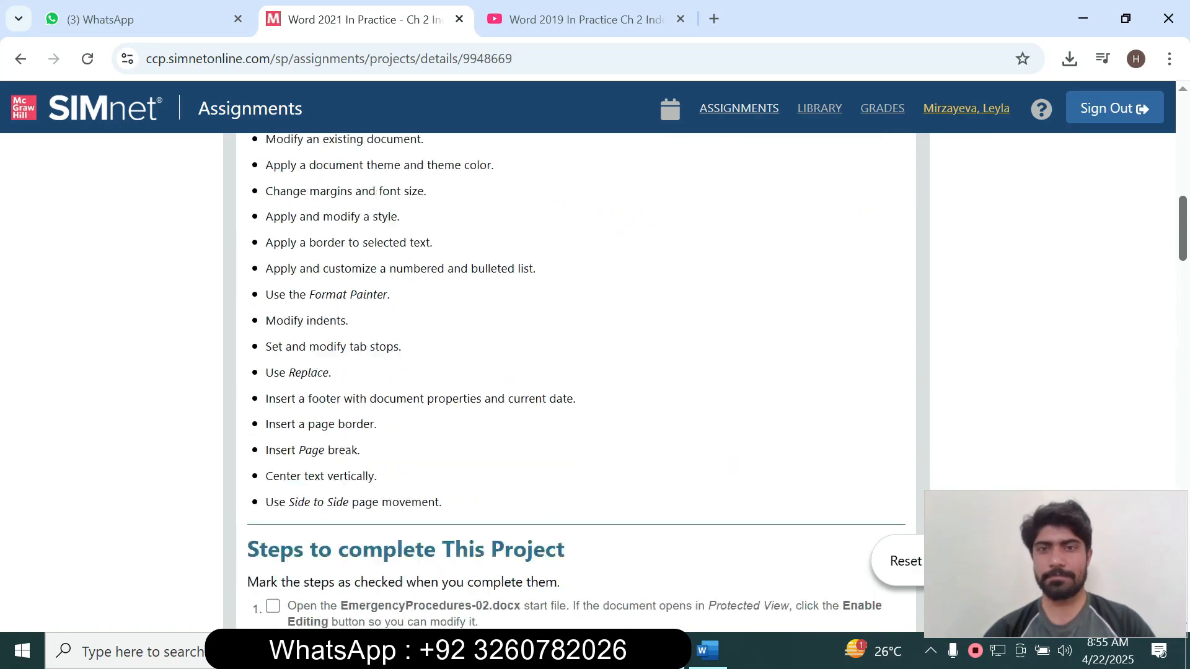
scroll(595, 372, "down", 1)
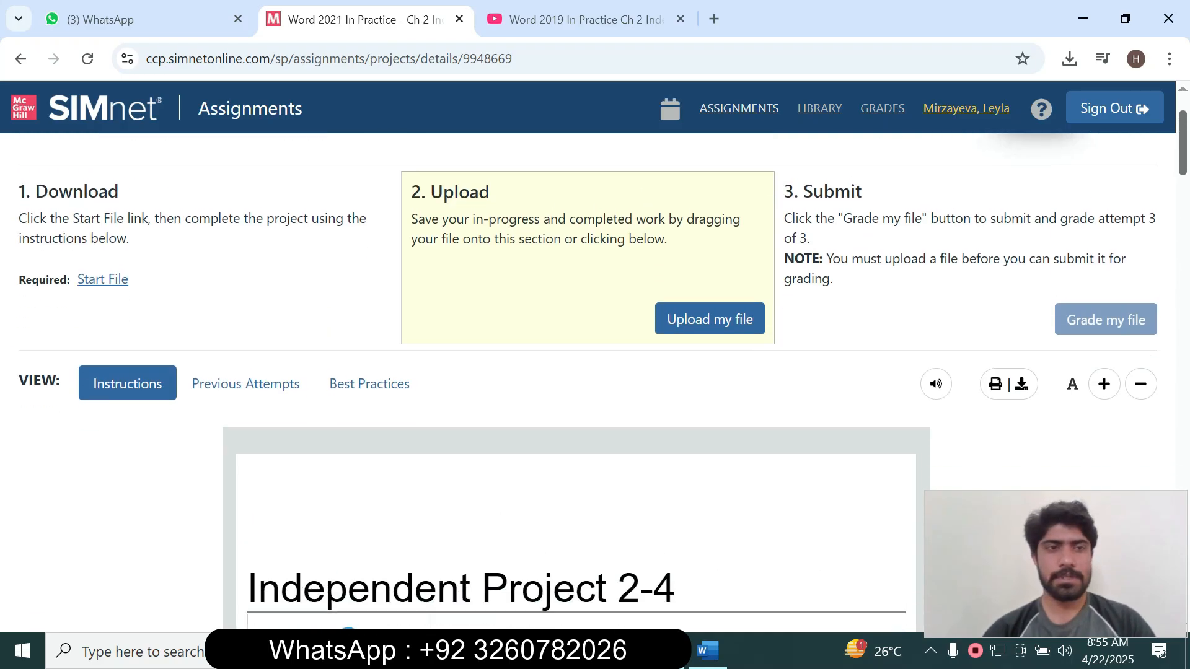
scroll(594, 372, "up", 2)
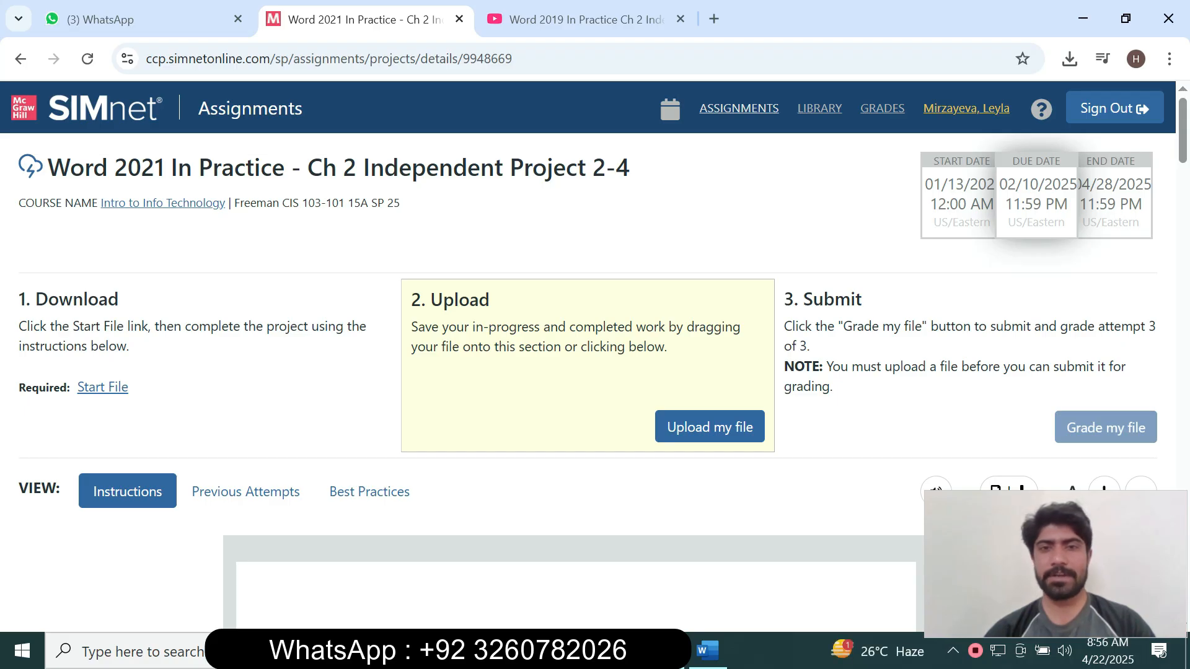
scroll(595, 347, "down", 2)
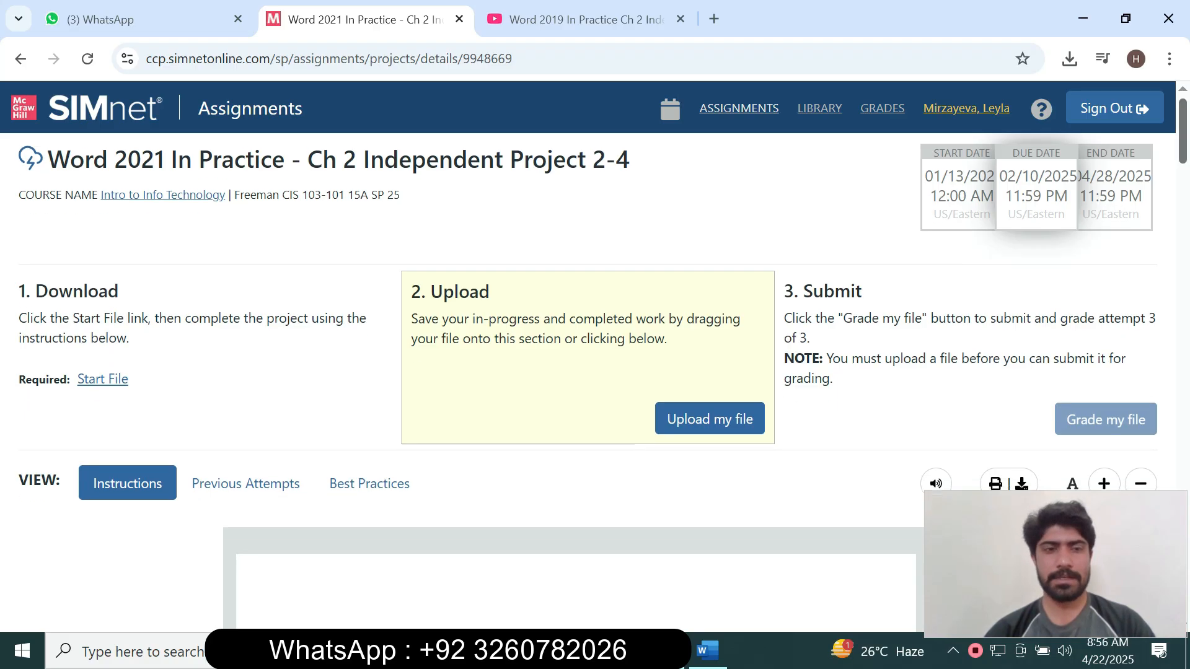
scroll(595, 347, "down", 2)
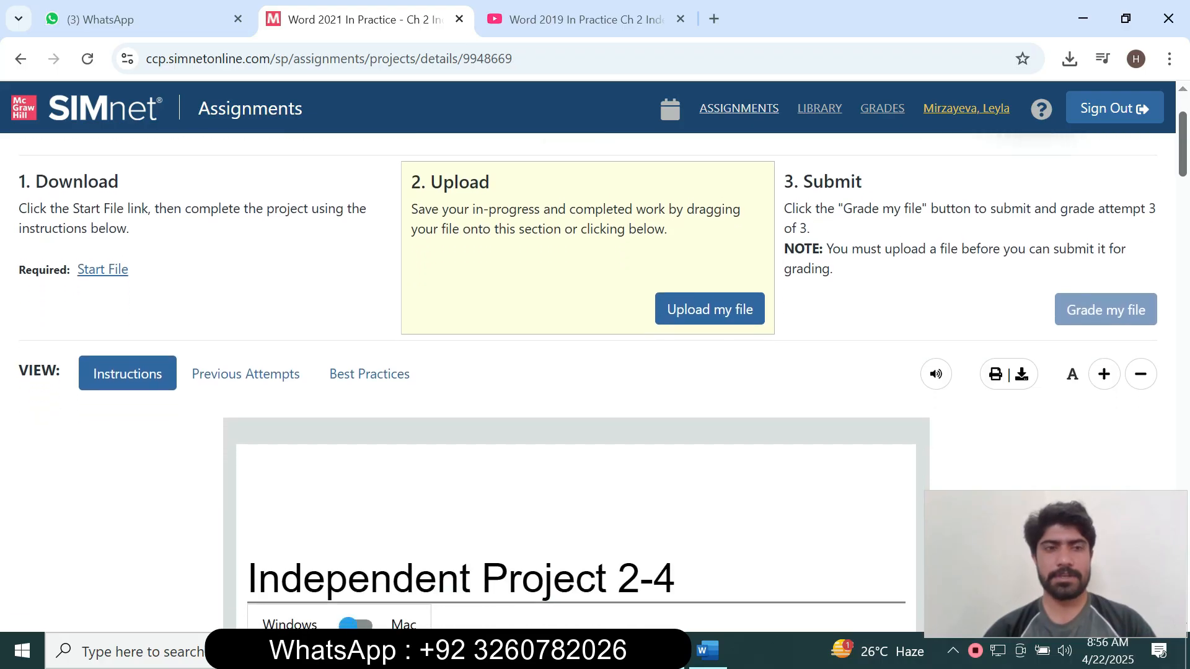
scroll(595, 371, "down", 4)
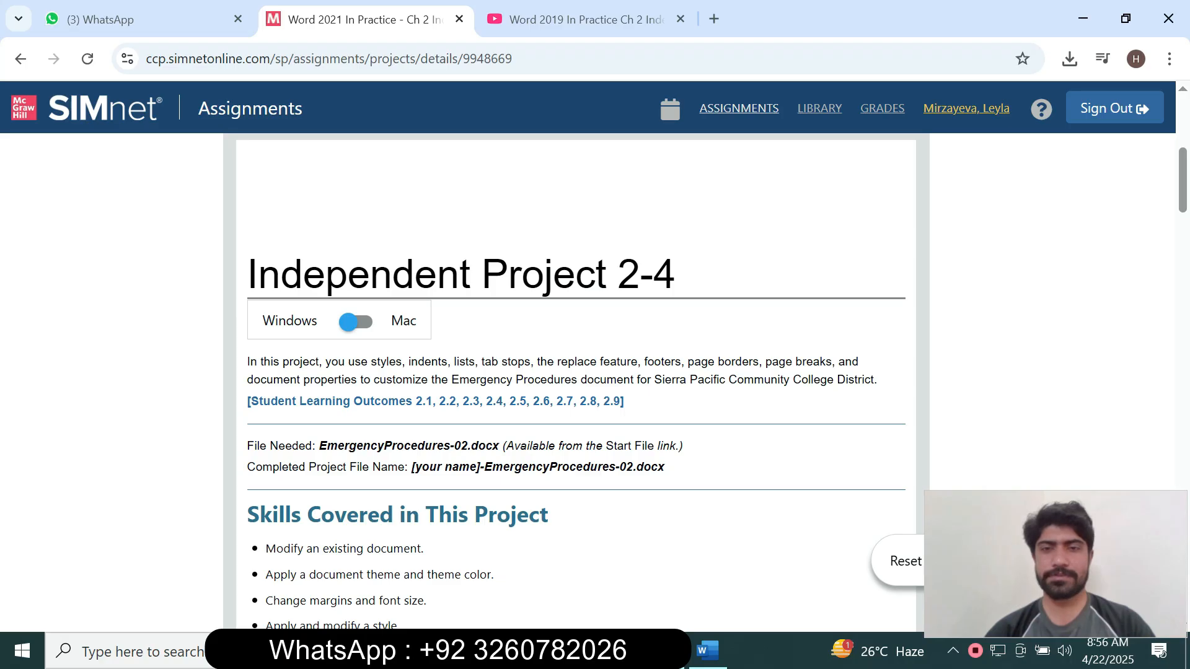
scroll(595, 372, "down", 2)
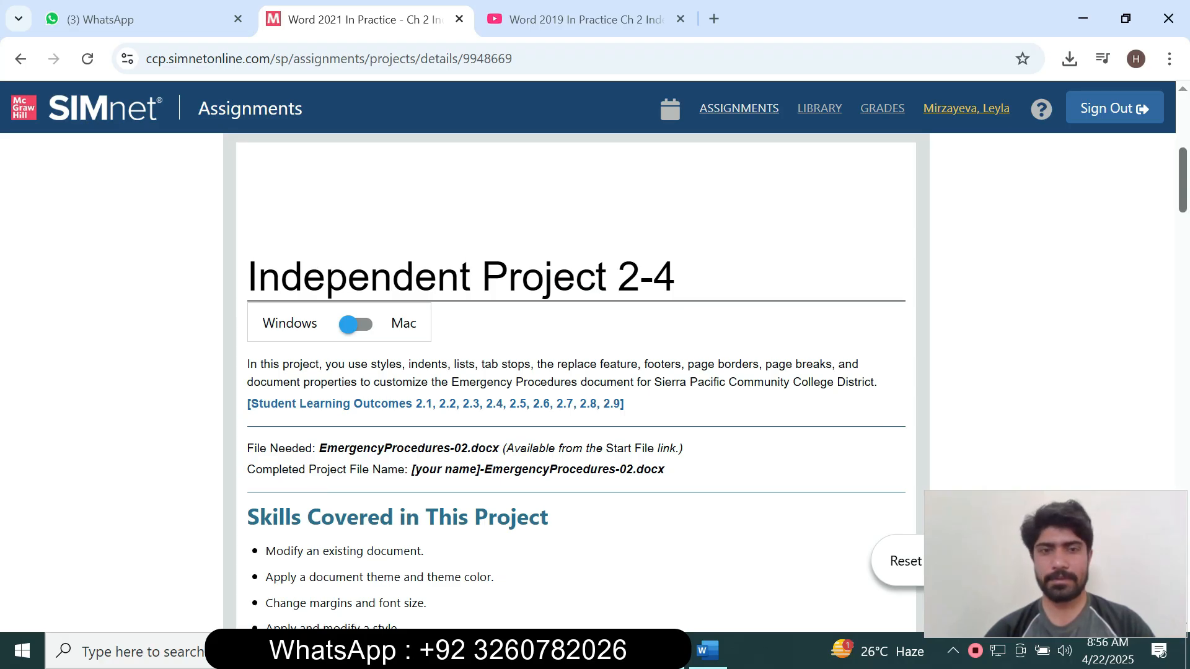
scroll(595, 372, "down", 3)
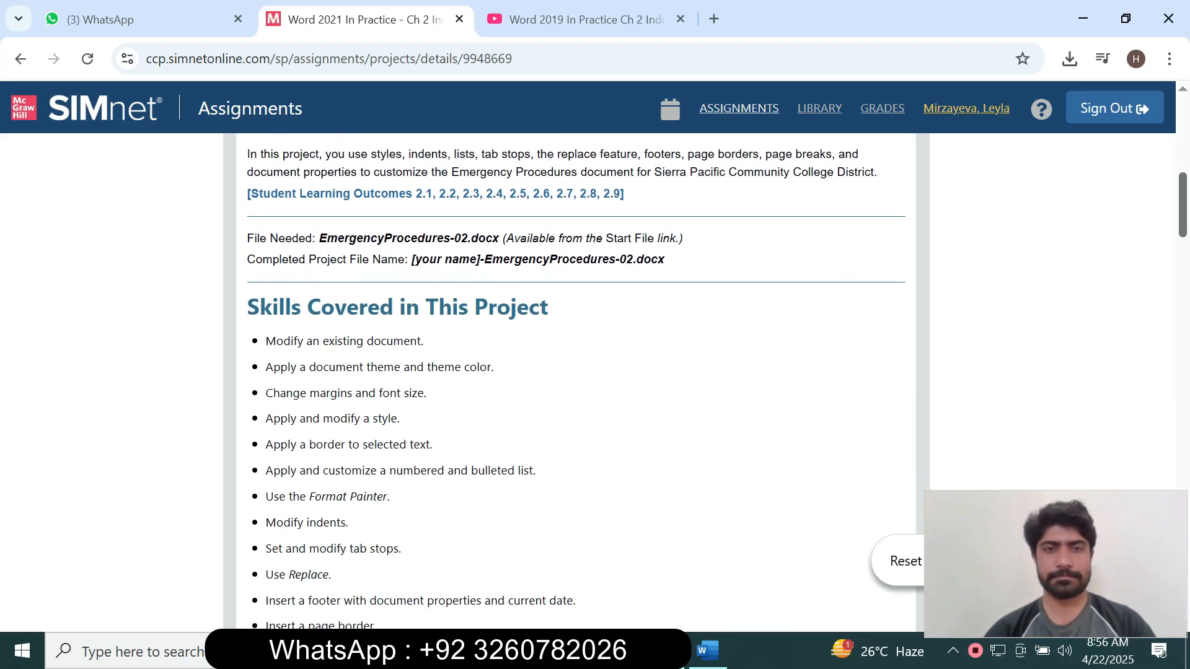
scroll(595, 372, "down", 6)
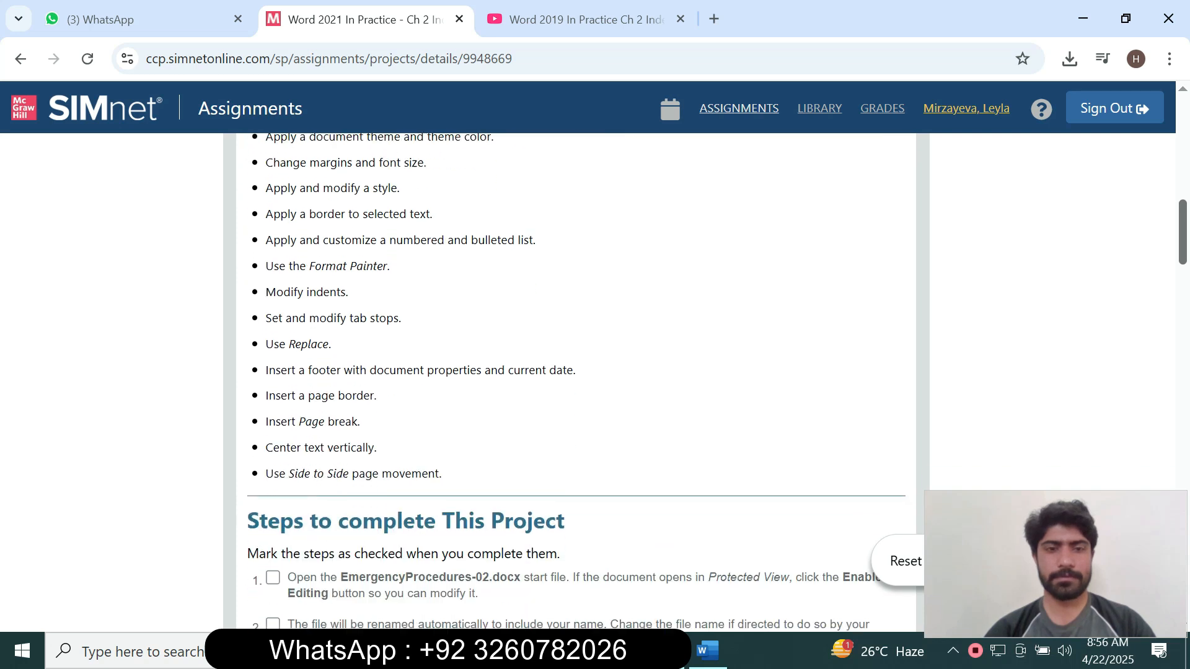
scroll(595, 372, "down", 1)
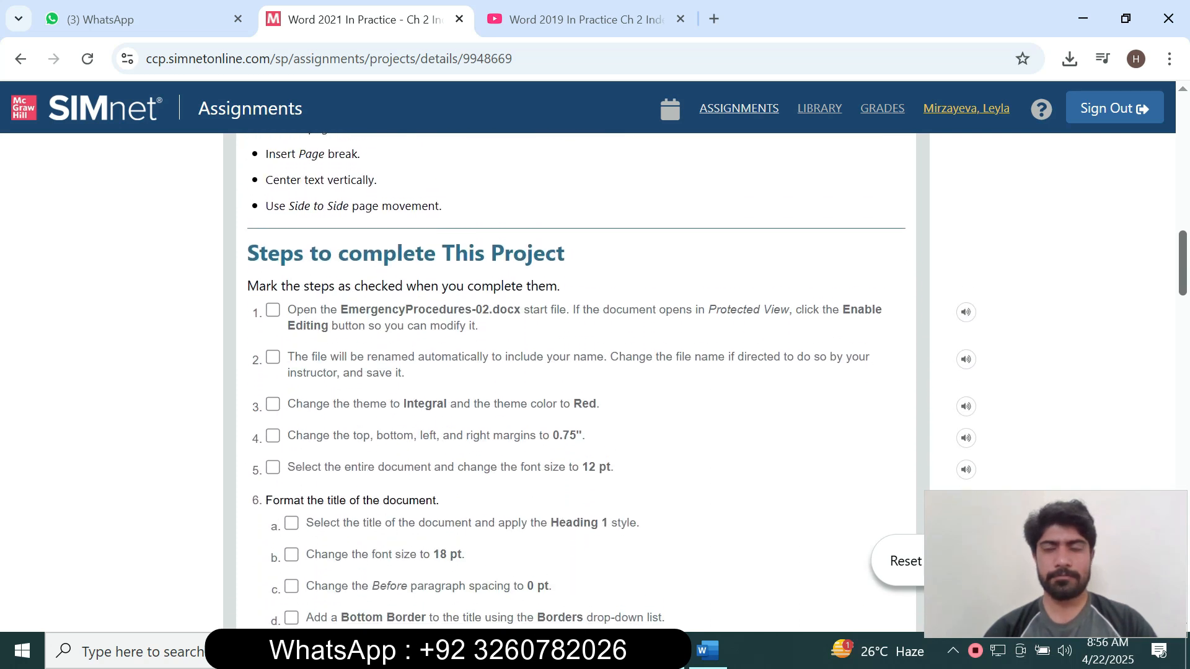
scroll(594, 372, "down", 1)
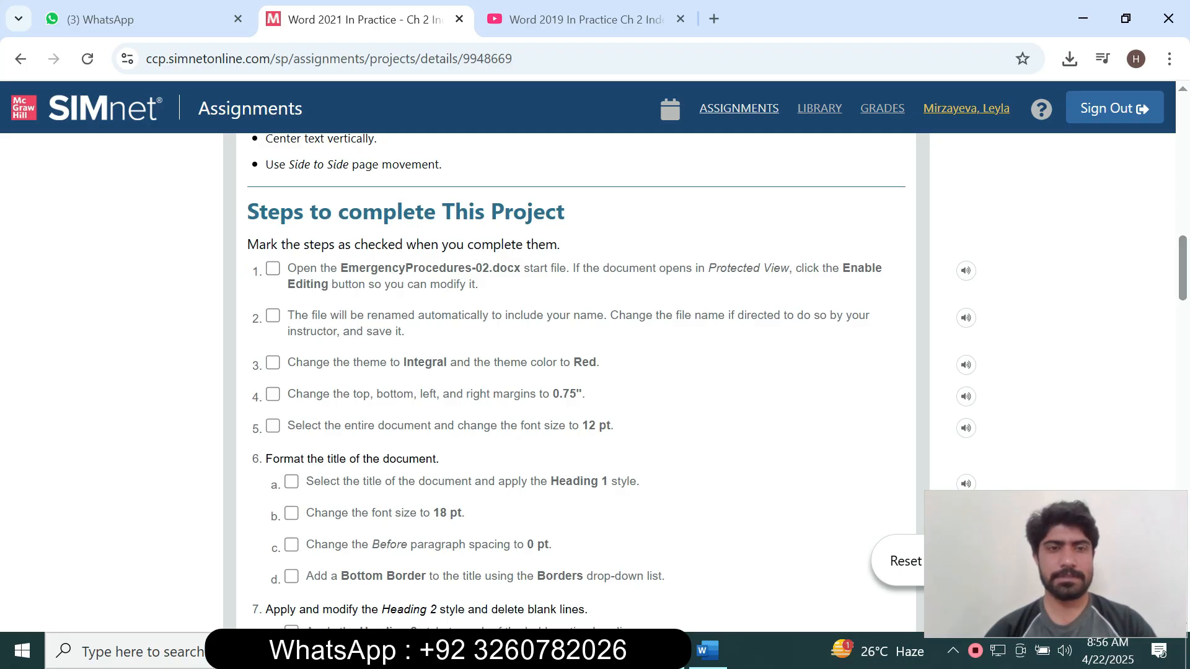
left_click(272, 269)
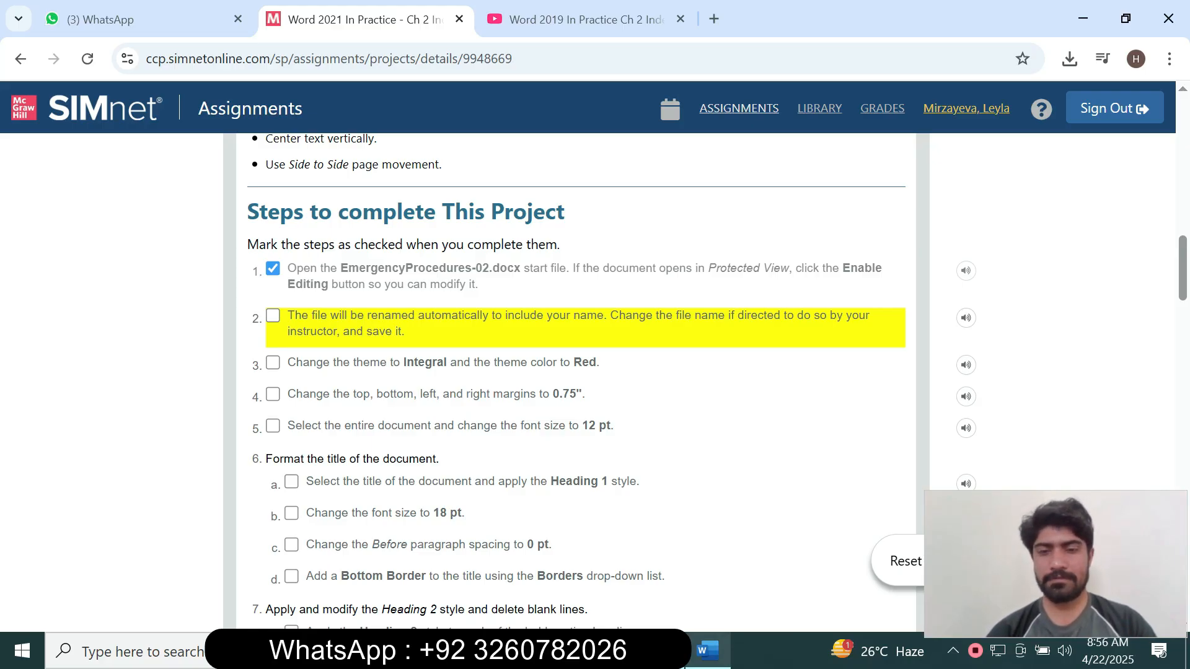
left_click(707, 651)
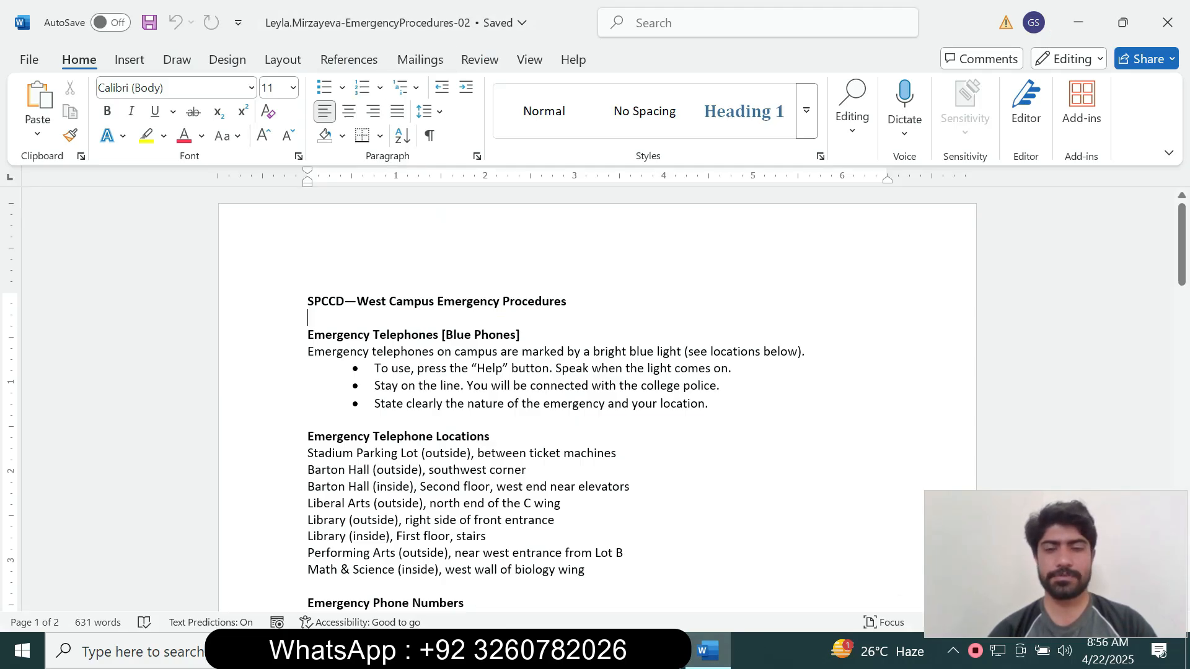
Mark step 2 of the SIMnet checklist as completed.
left_click(662, 651)
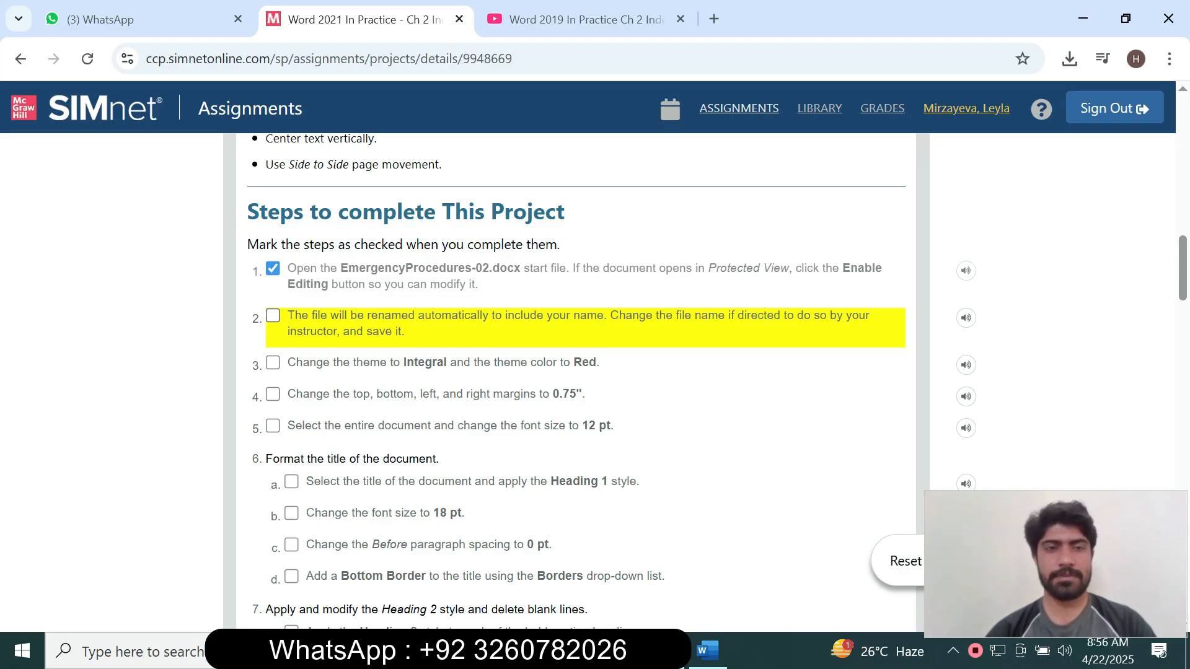
left_click(273, 316)
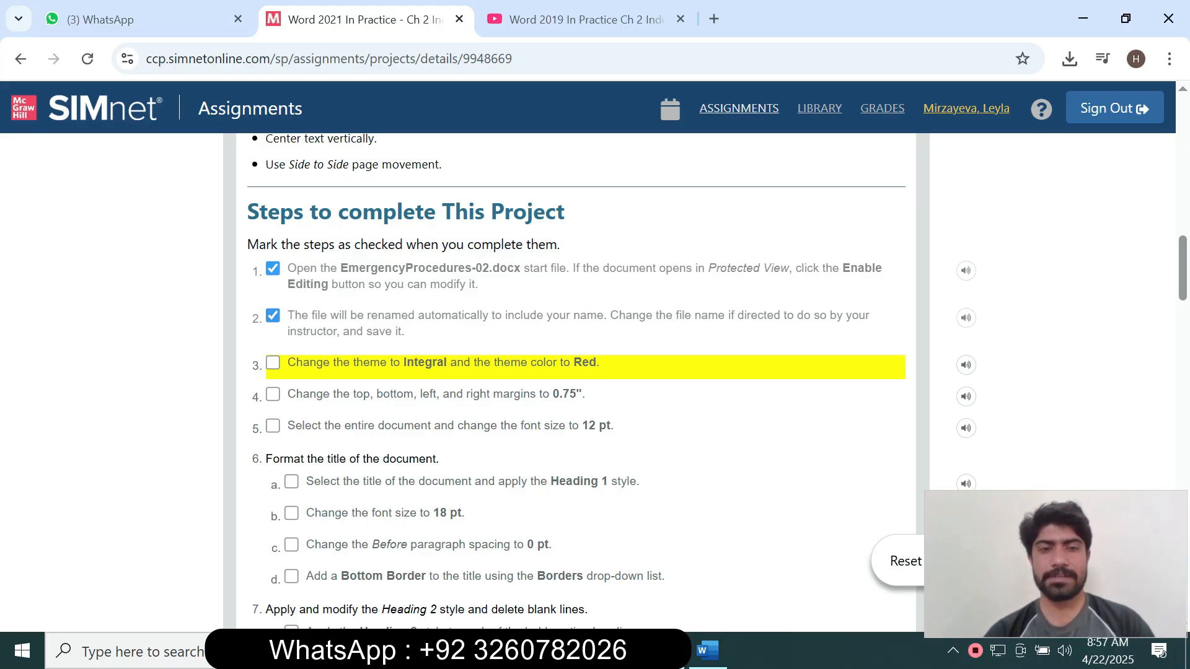
left_click(709, 651)
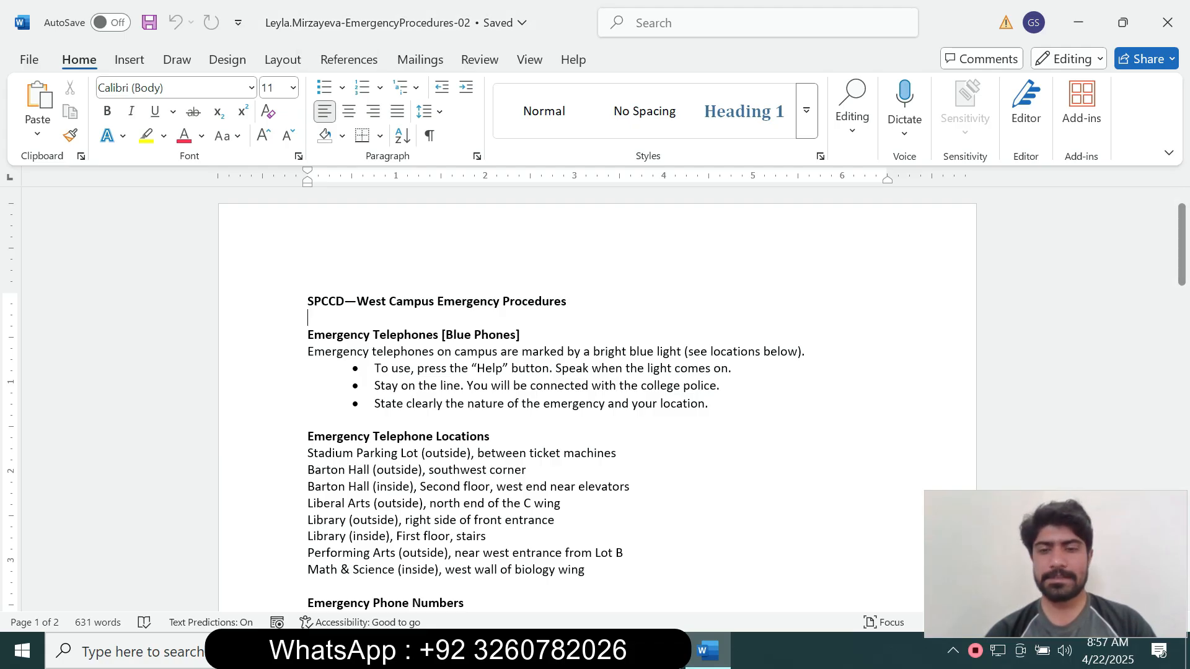
Mark step 3 of the SIMnet checklist as completed, re-ticking it after unticking it.
left_click(663, 651)
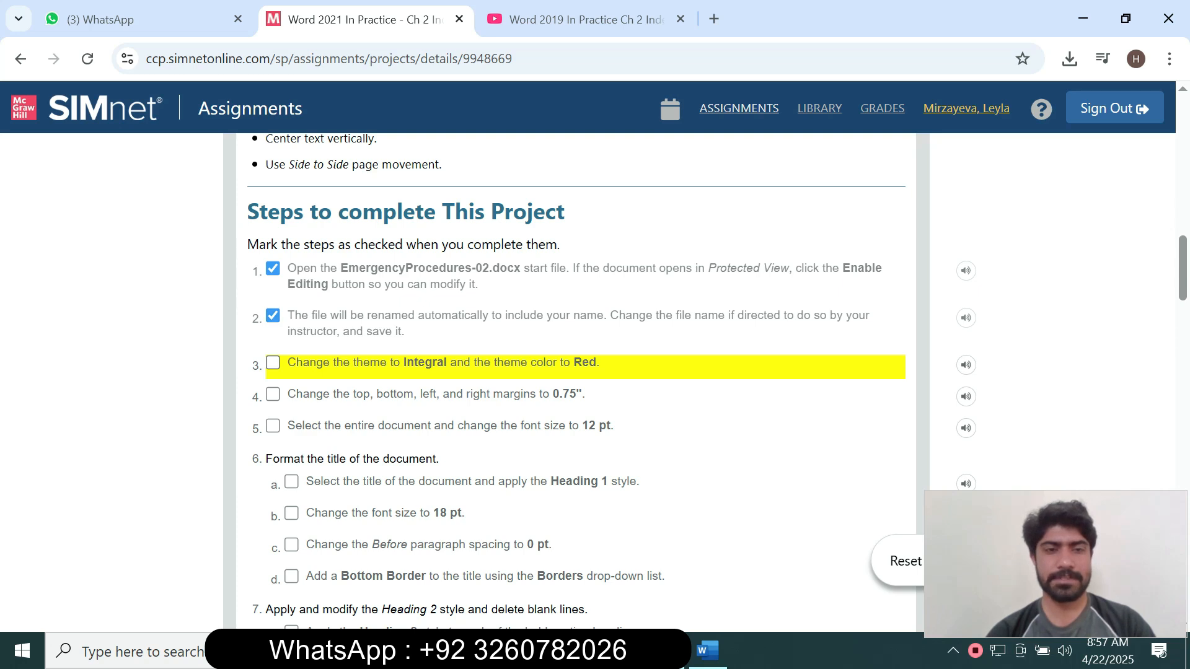
left_click(272, 363)
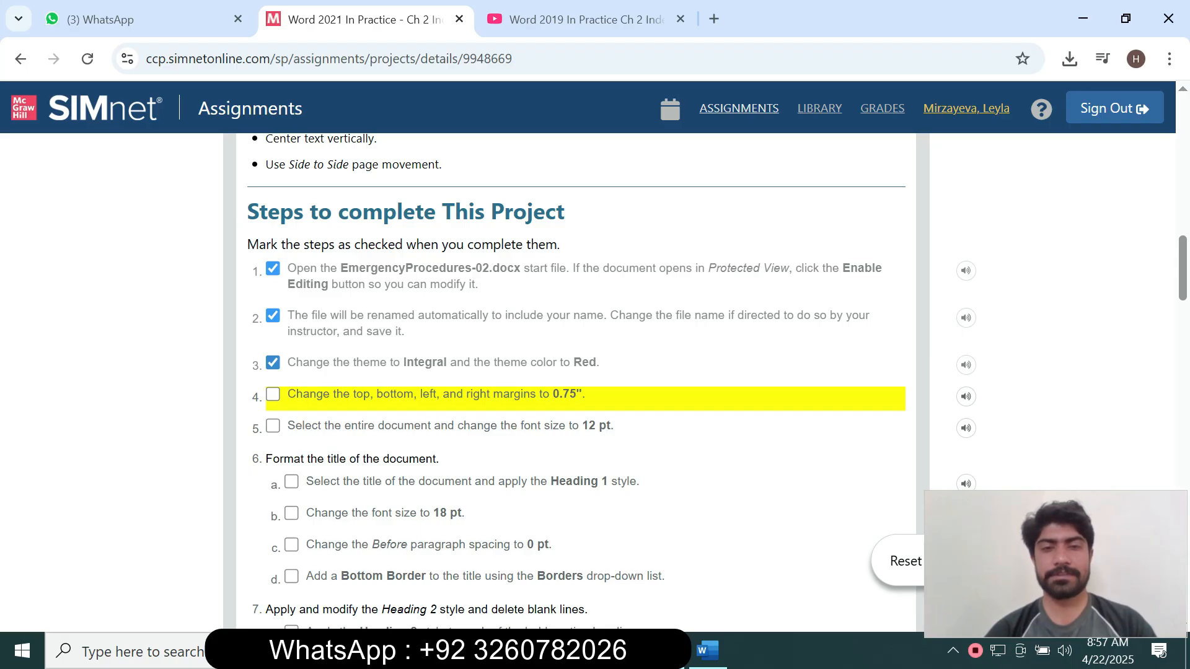
left_click(273, 363)
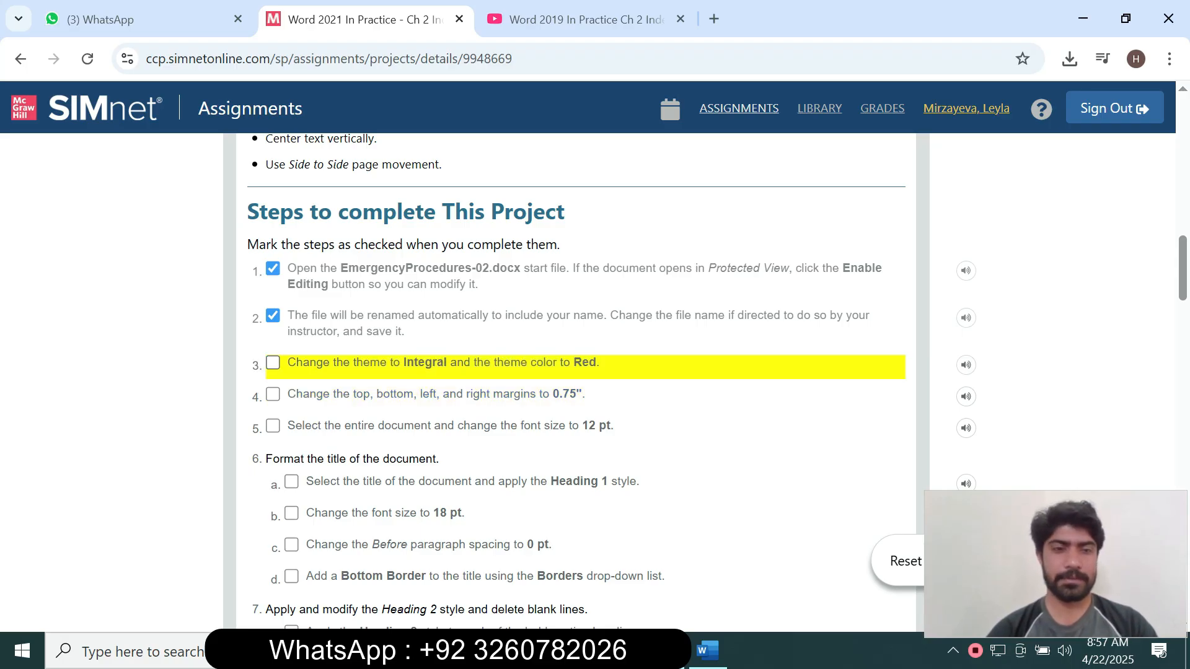
left_click(273, 363)
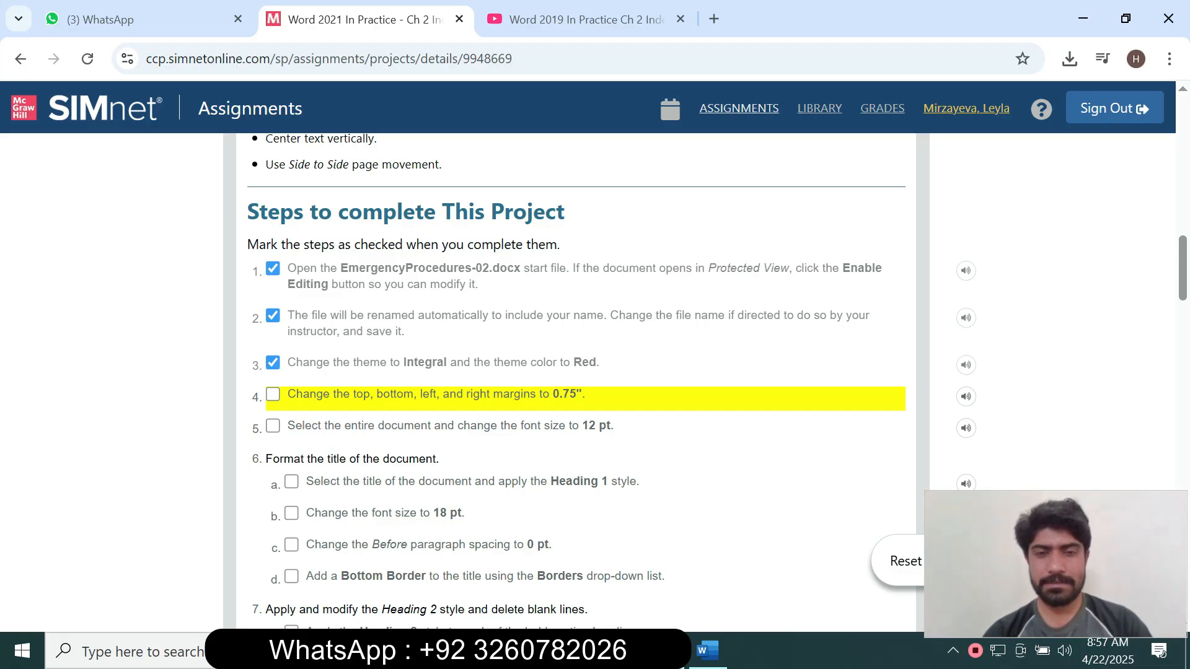
left_click(708, 650)
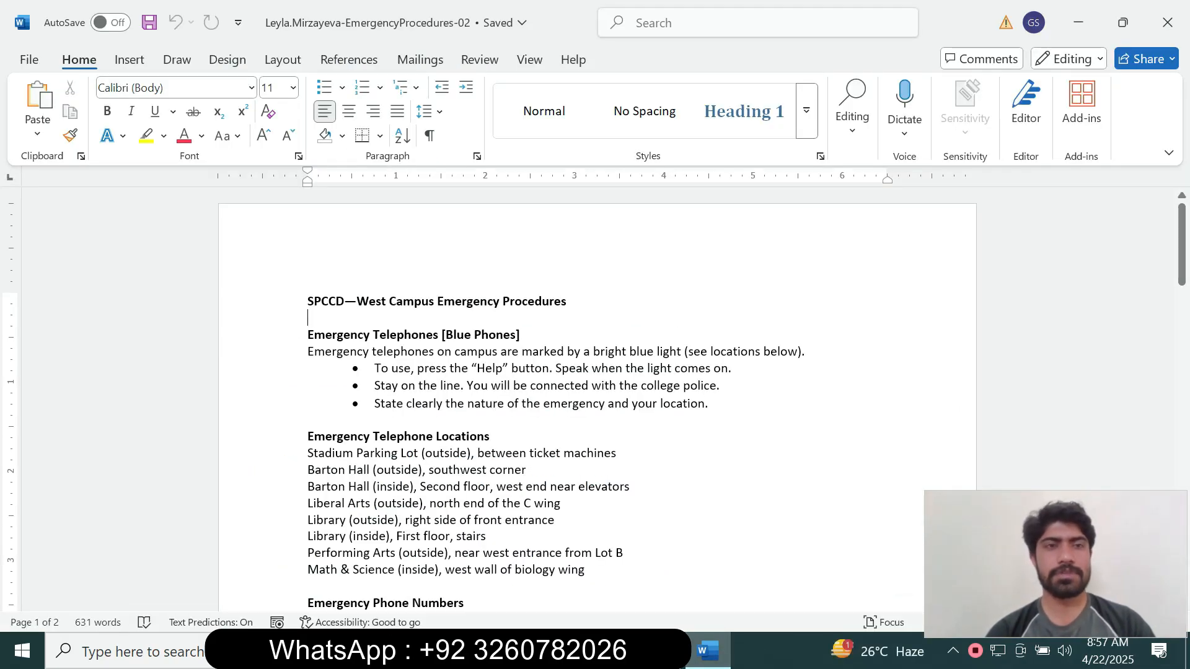
Apply the Integral theme from the Design tab's Themes gallery.
left_click(228, 59)
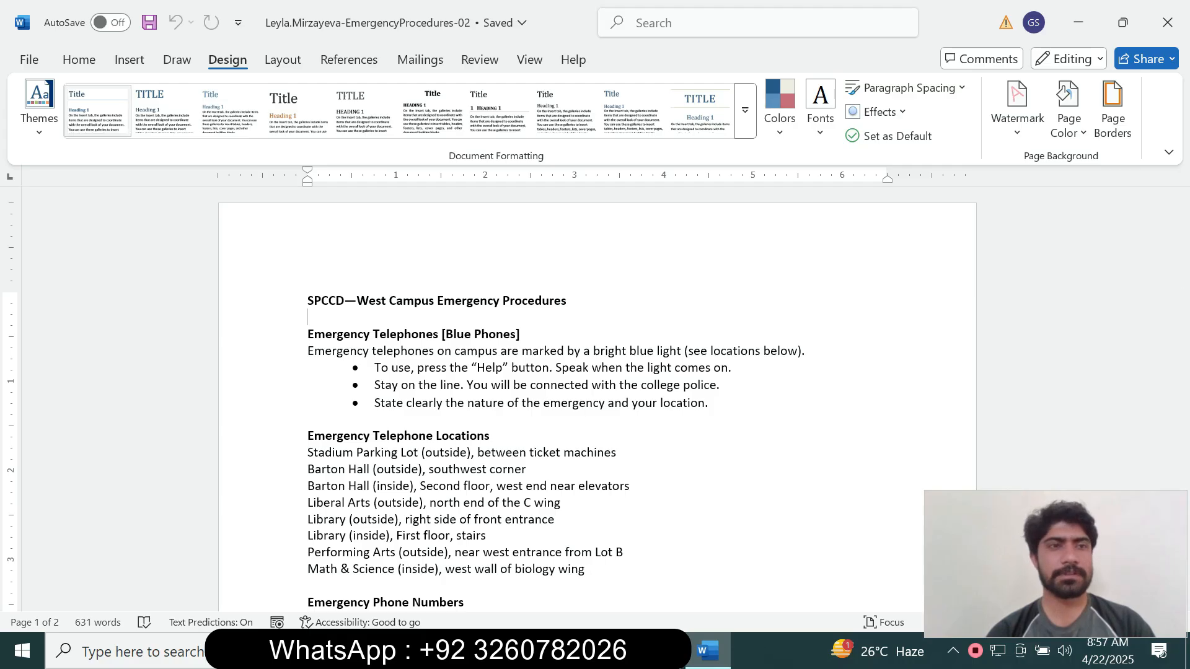
left_click(39, 105)
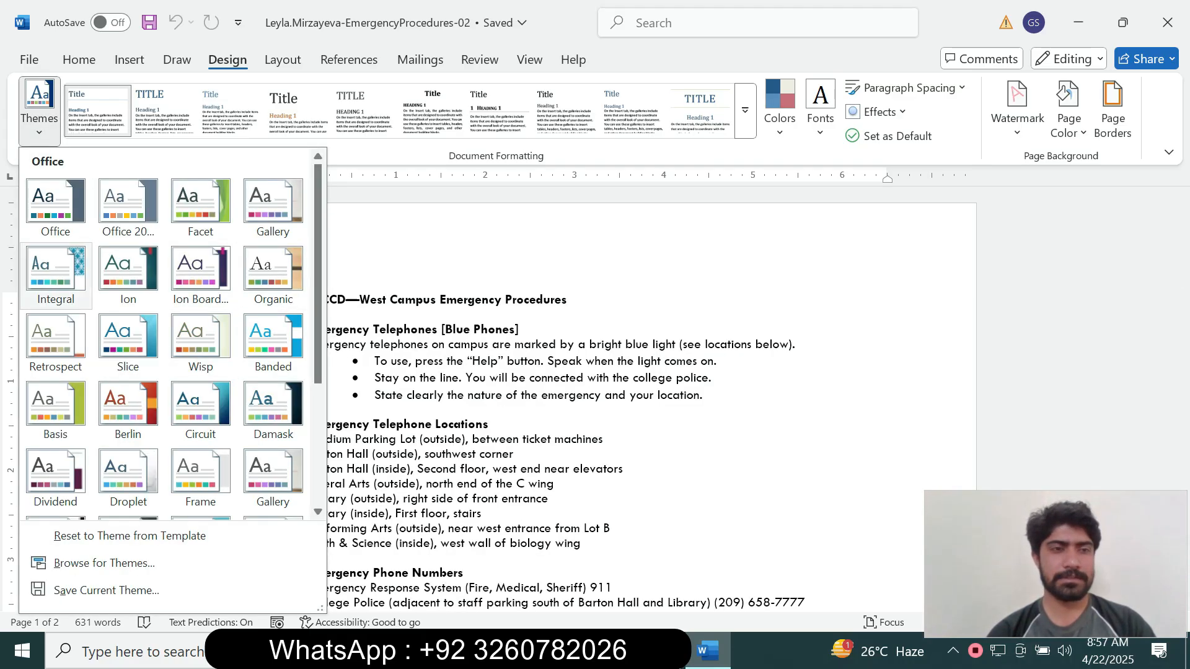
left_click(55, 267)
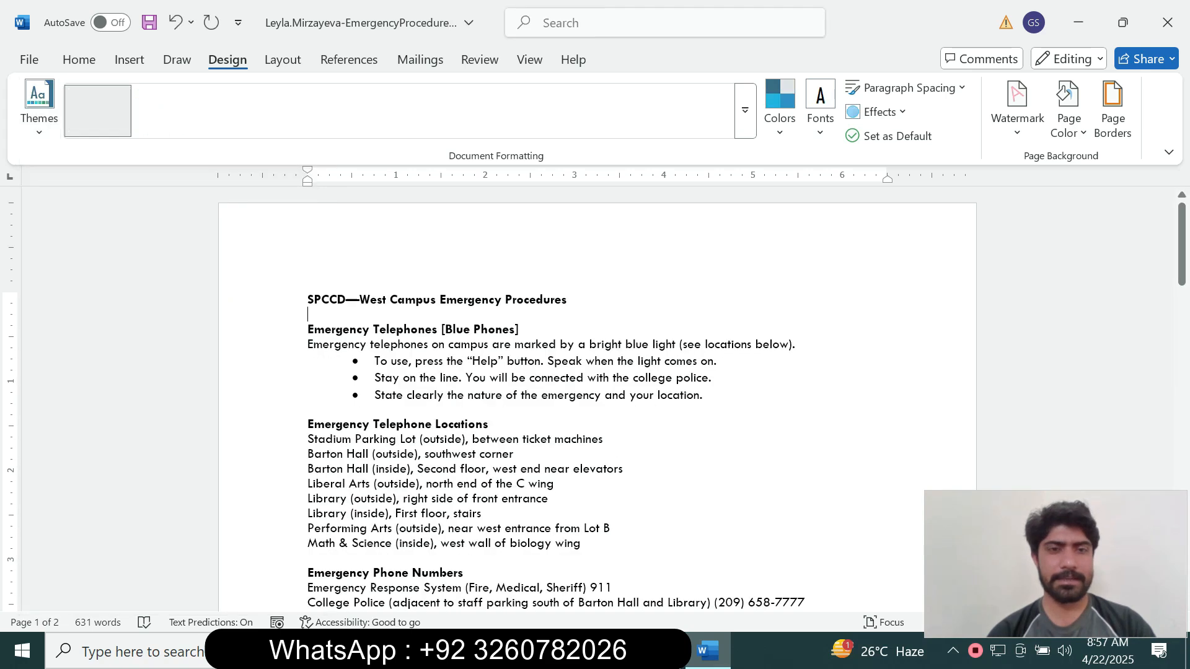
key("alt+Tab")
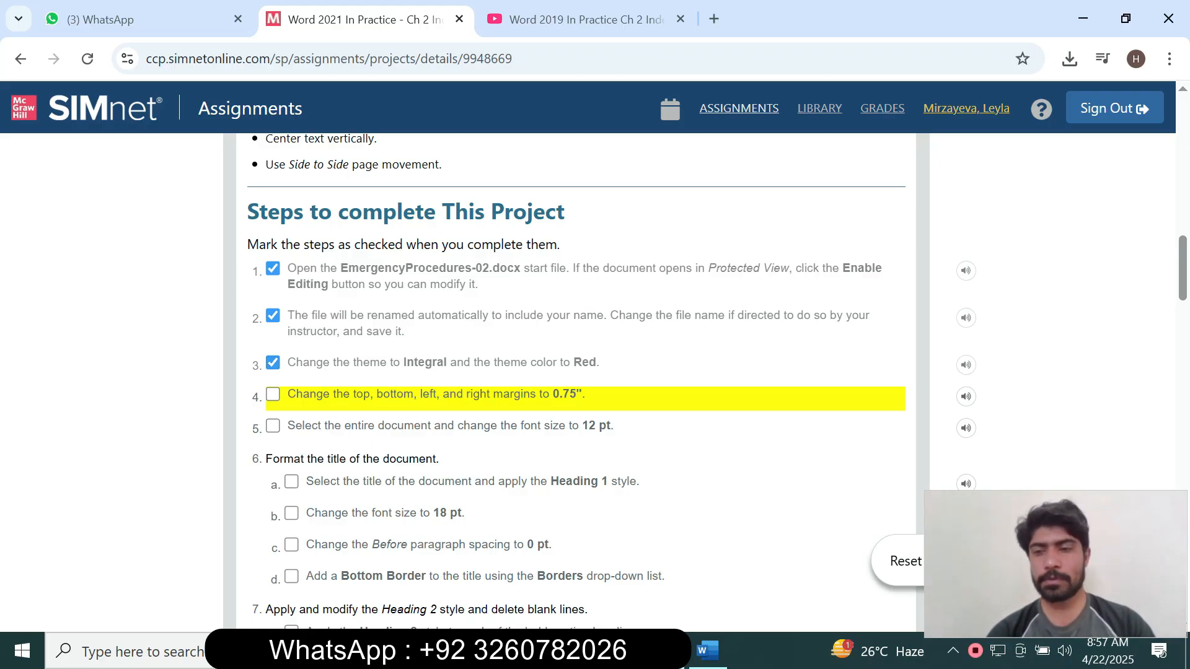
key("alt+Tab")
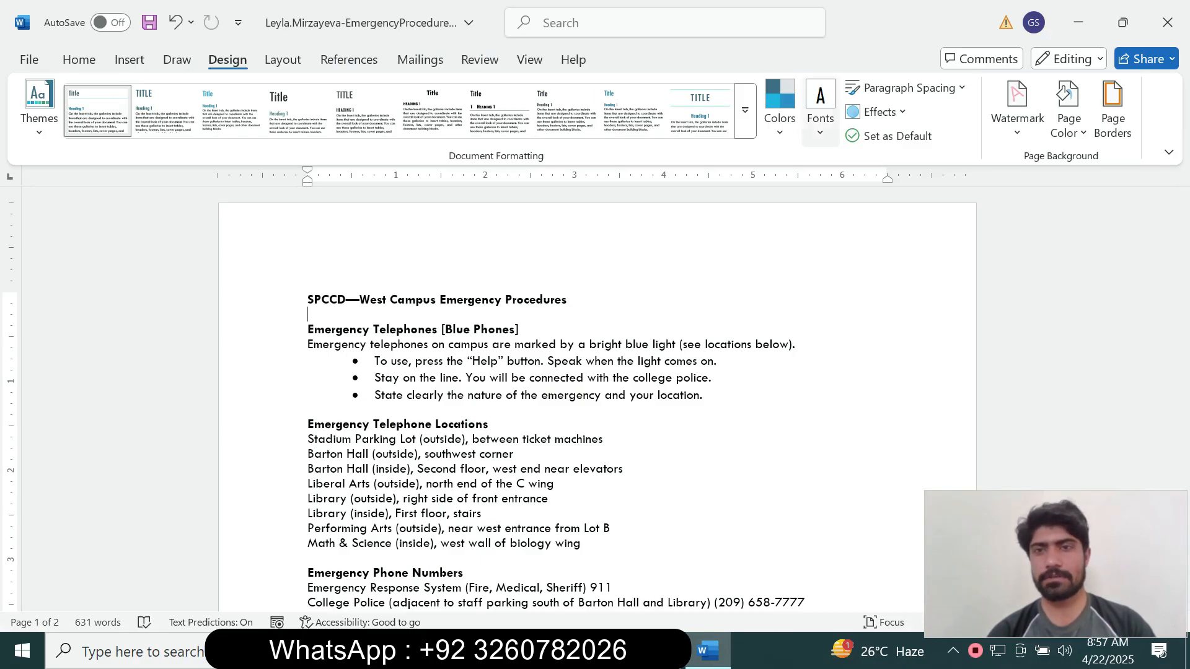
Switch the document's theme colours to the Red palette.
left_click(780, 109)
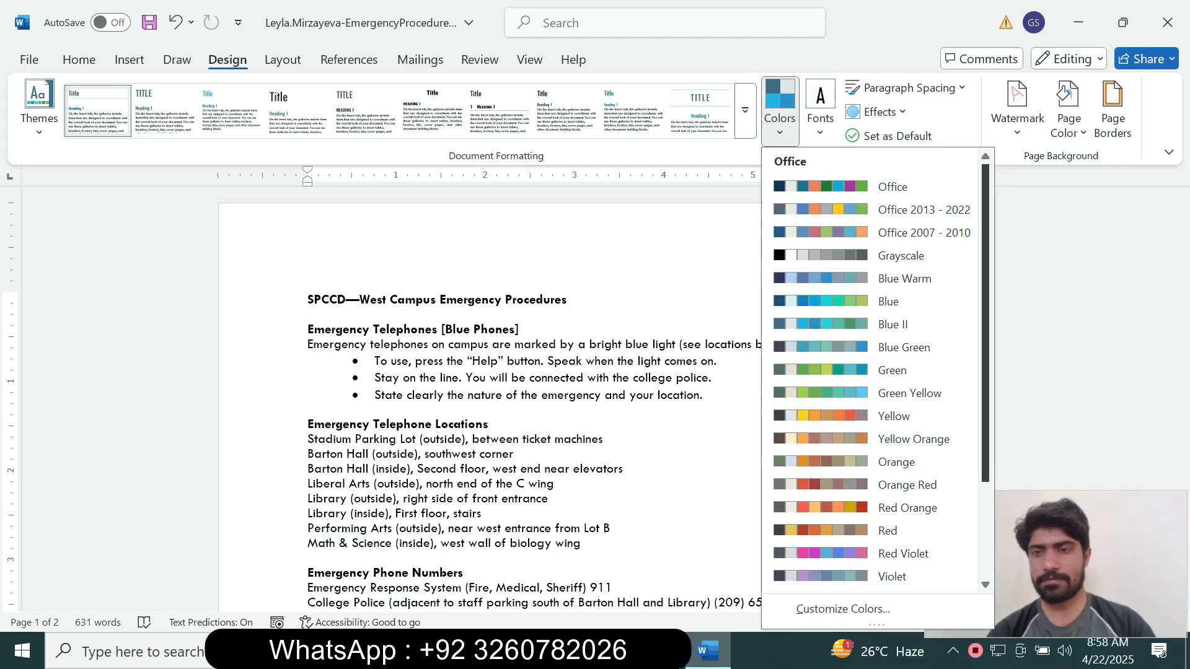
scroll(874, 372, "down", 3)
scroll(887, 409, "down", 1)
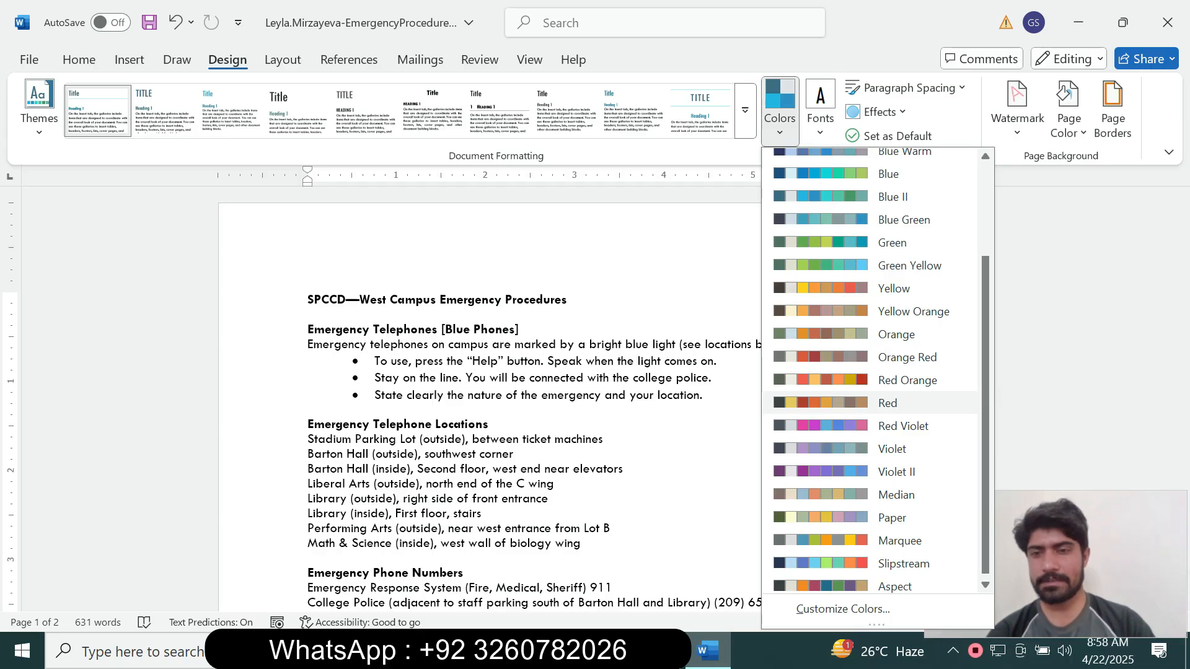
left_click(887, 403)
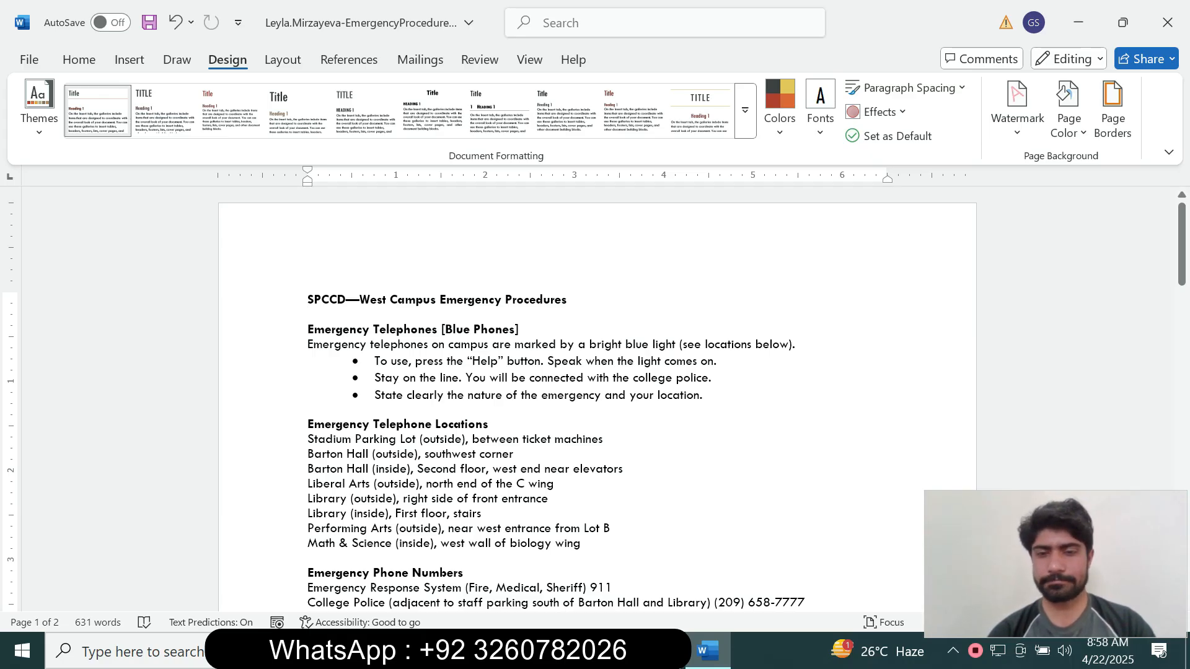
key("alt+Tab")
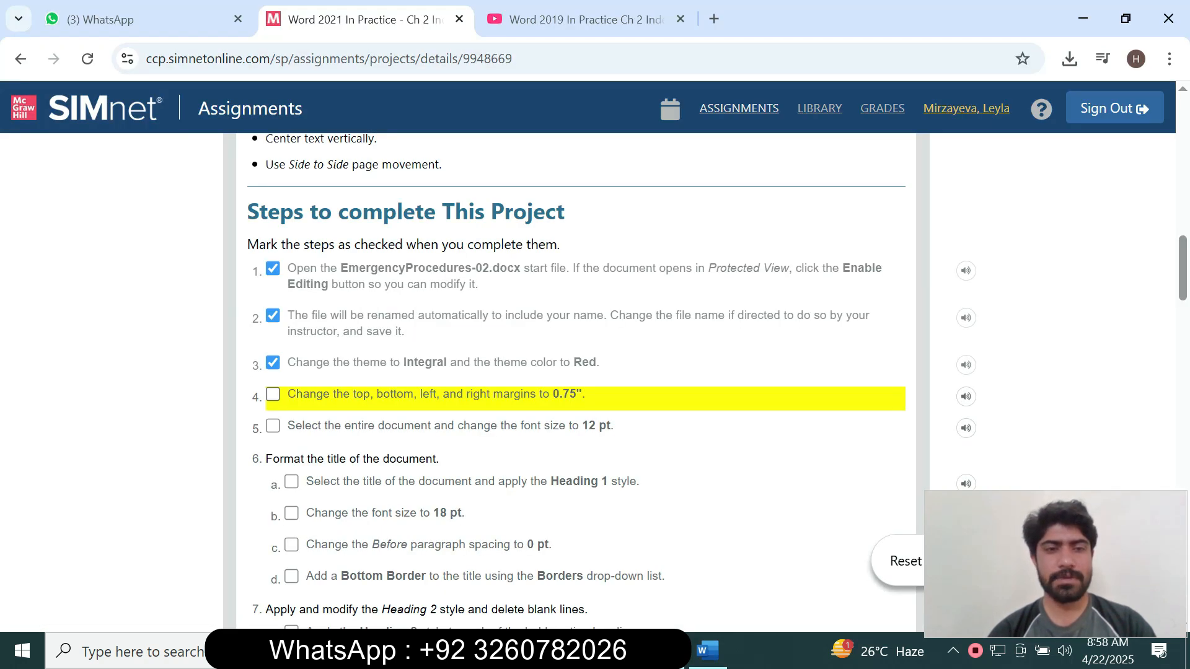
Tick step 4, the 0.75" margins, in the SIMnet checklist.
left_click(273, 395)
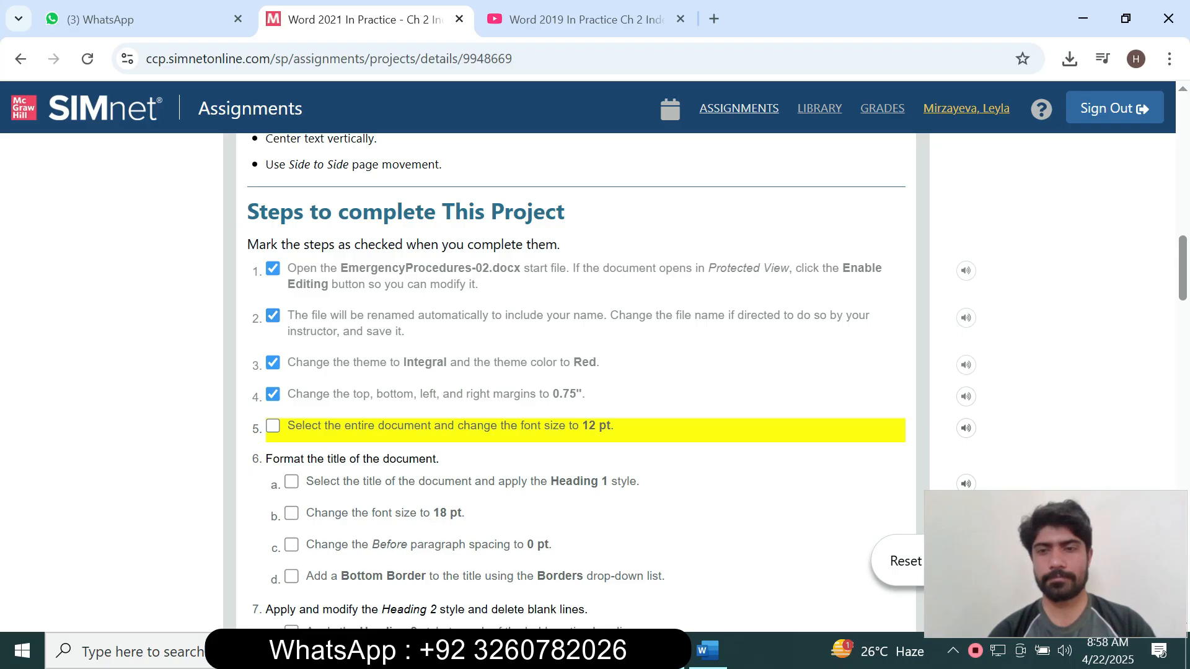
scroll(576, 372, "down", 2)
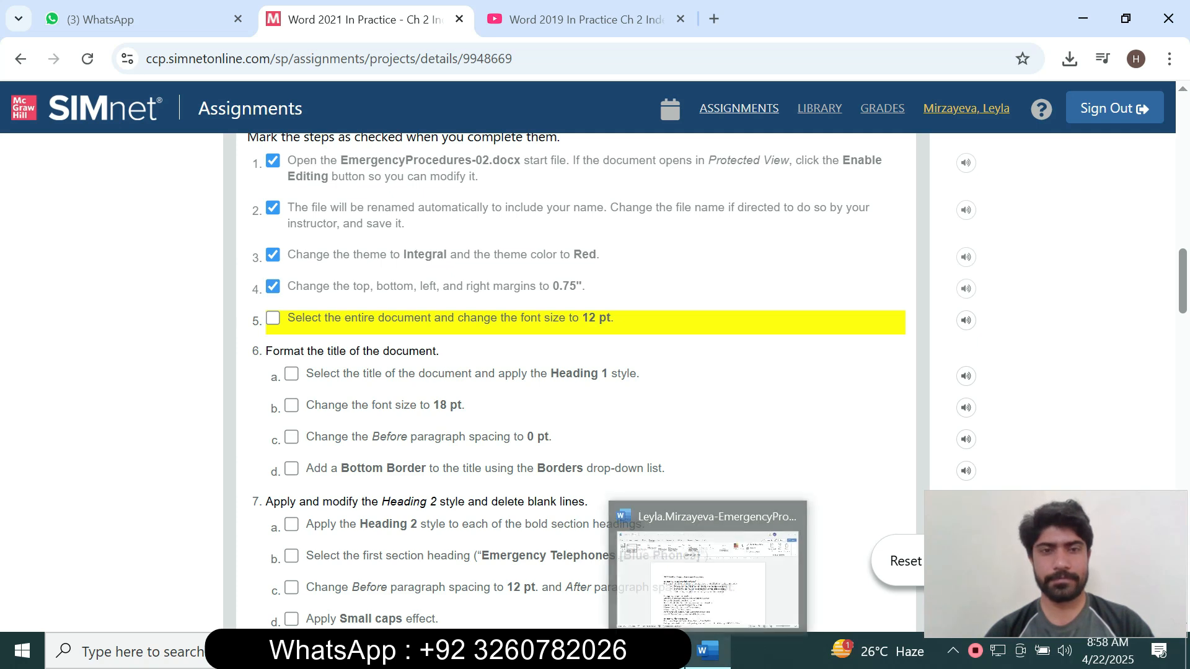
left_click(707, 651)
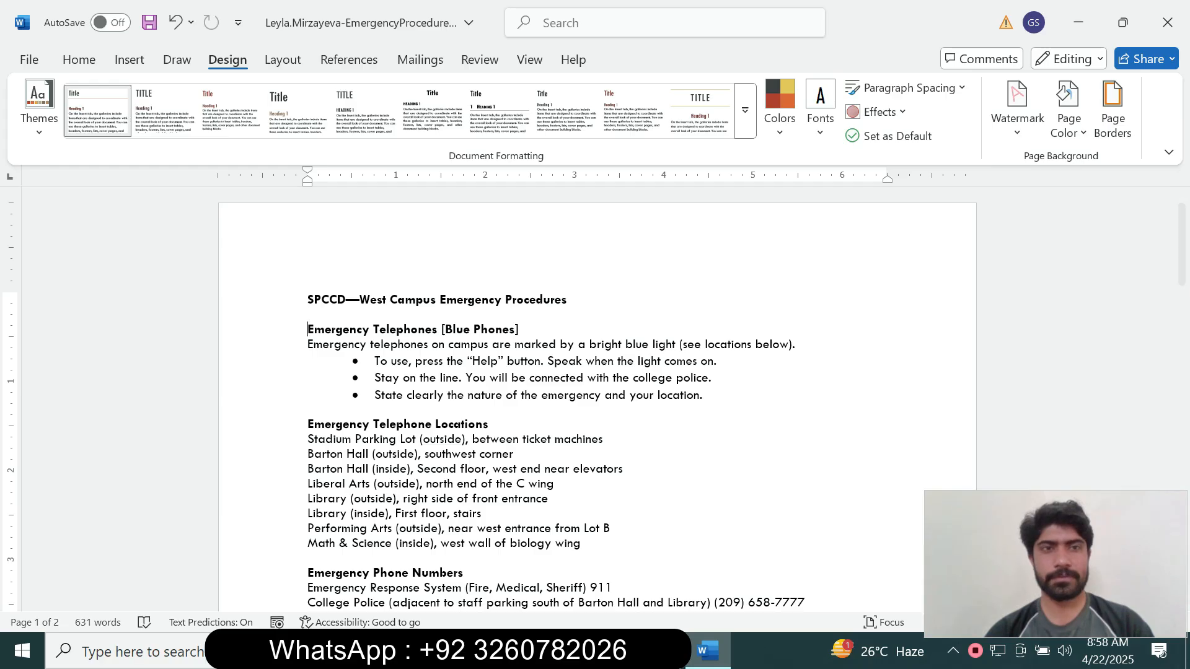
Open the Page Setup dialog through Layout > Margins > Custom Margins.
left_click(283, 59)
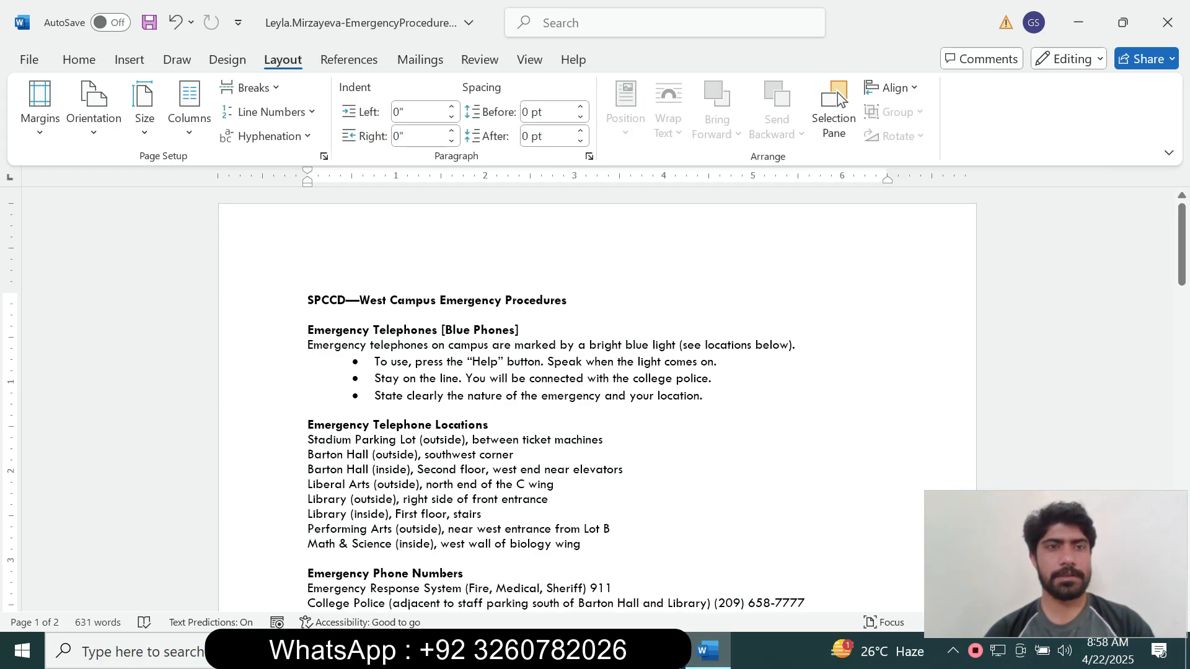
key("alt+Tab")
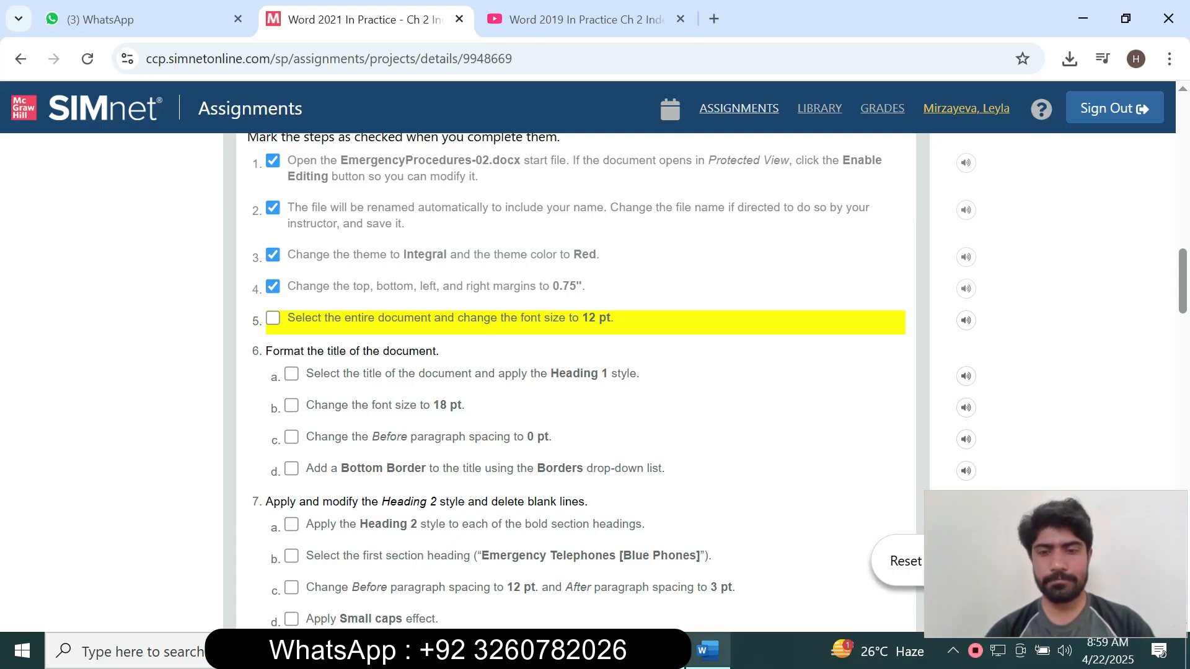
left_click(706, 651)
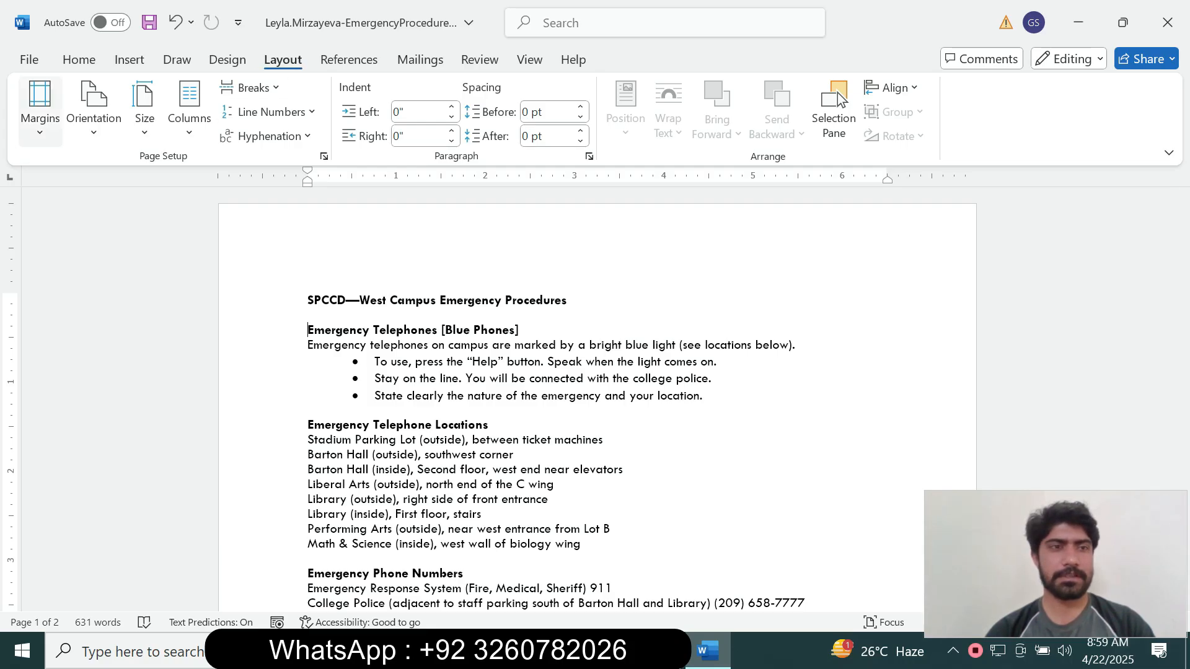
left_click(40, 109)
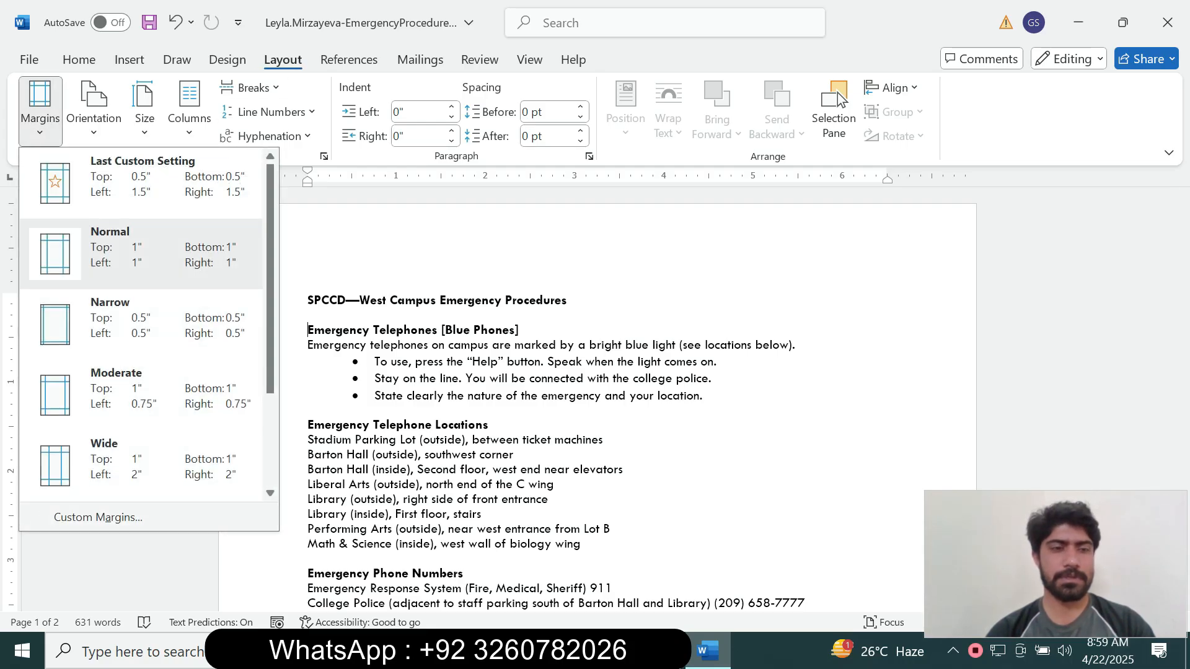
left_click(98, 517)
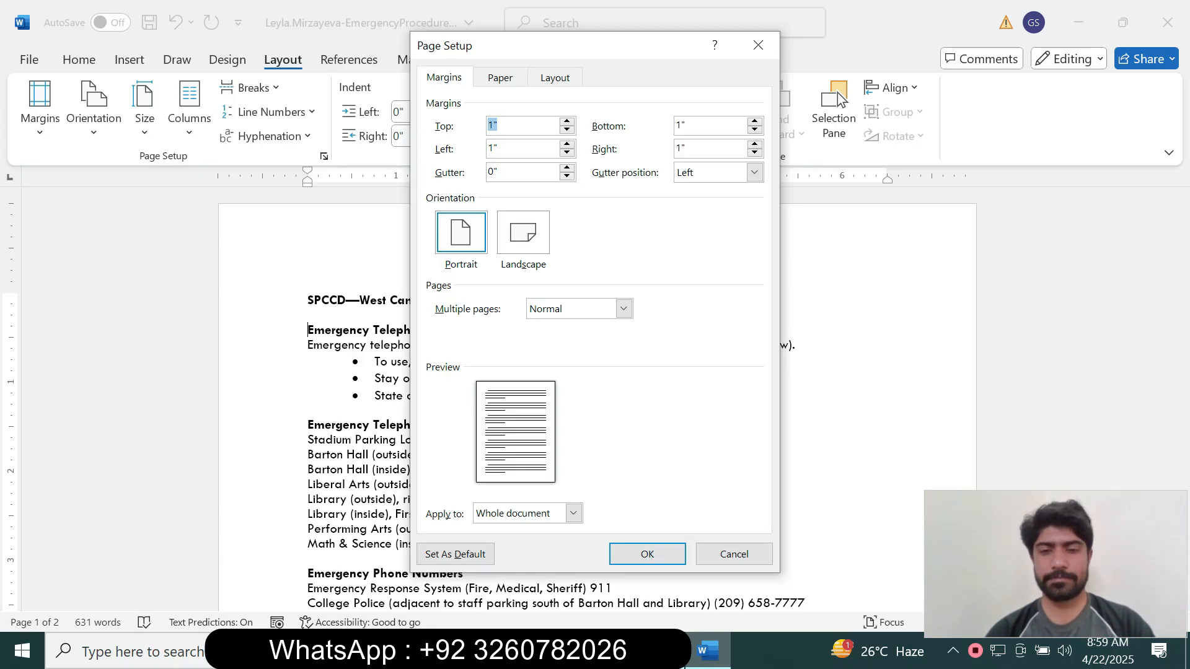
Set the top and bottom page margins to 0.75".
left_click(663, 651)
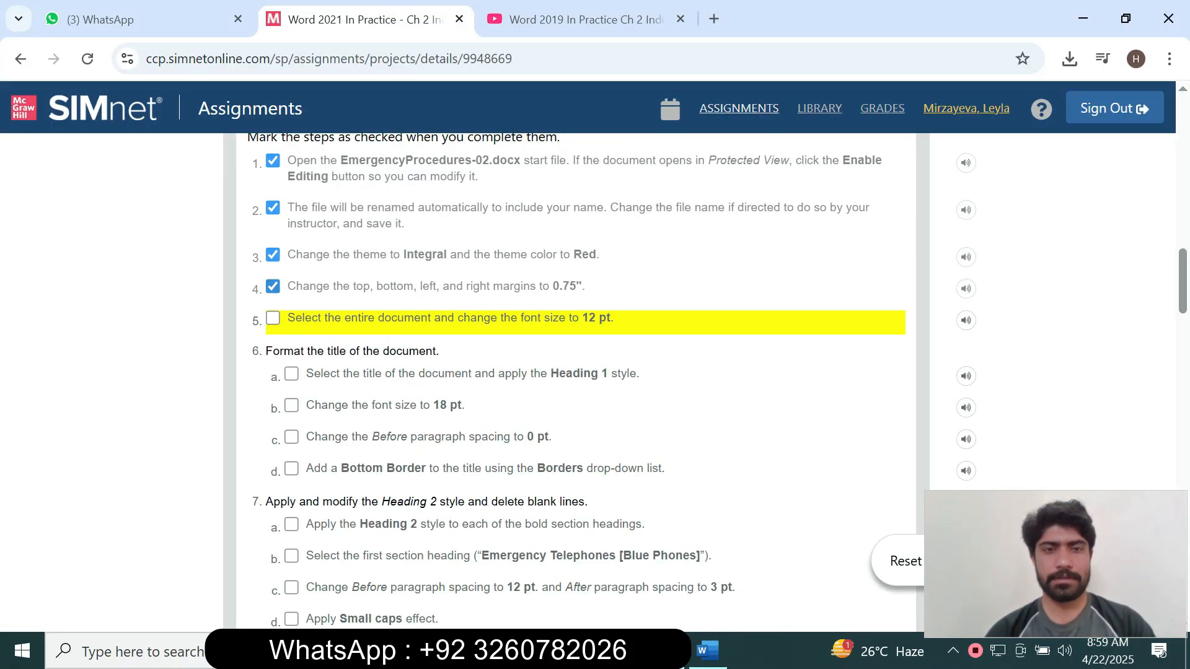
left_click(707, 650)
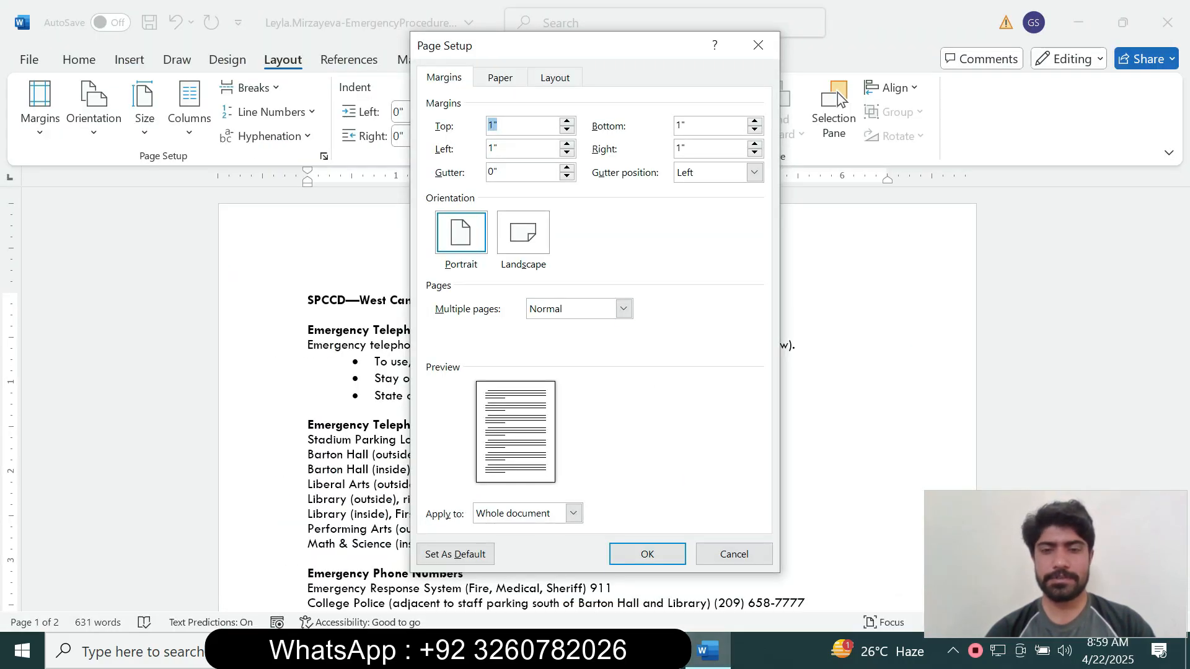
key("alt+Tab")
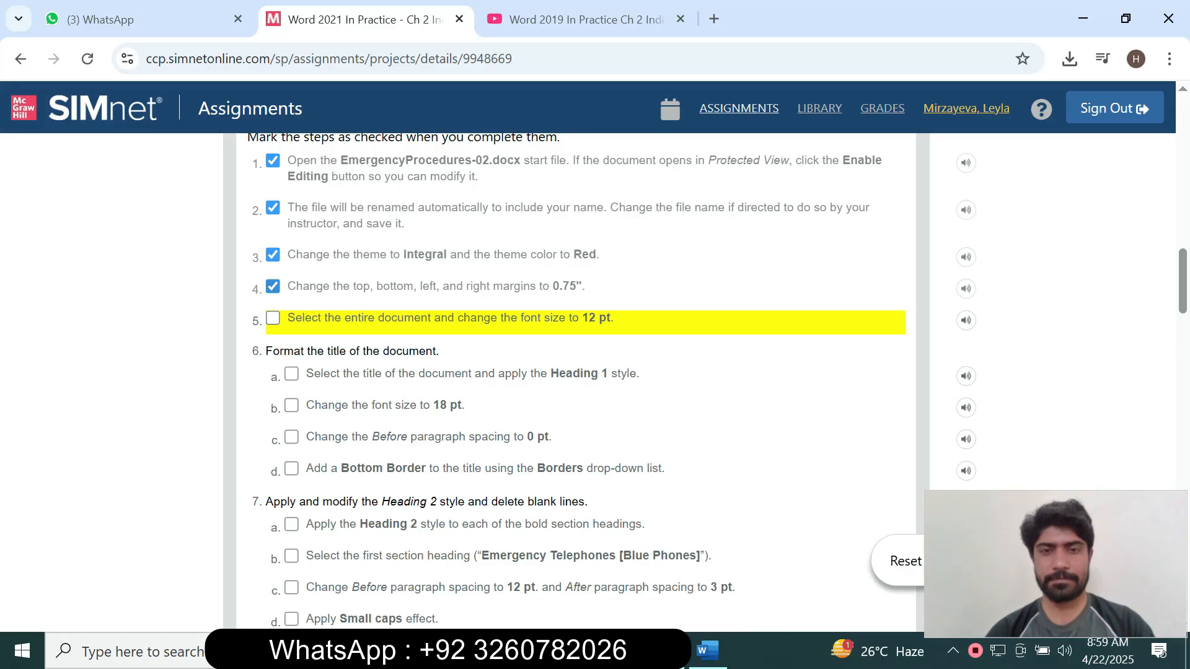
left_click_drag(553, 286, 576, 286)
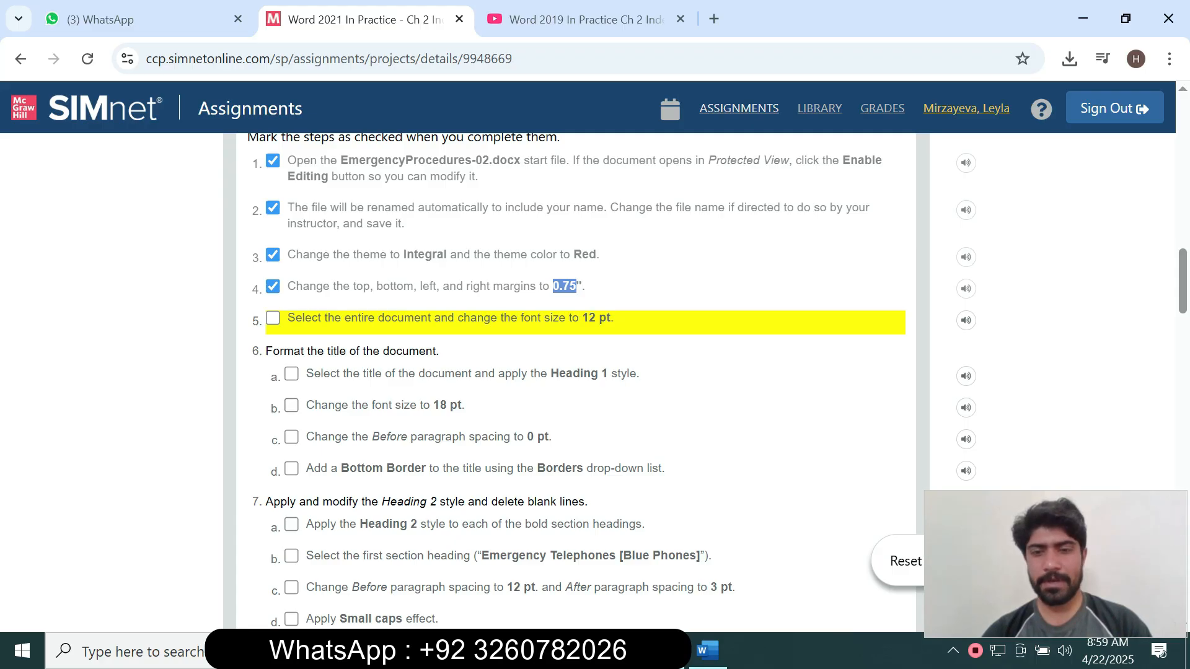
left_click(707, 650)
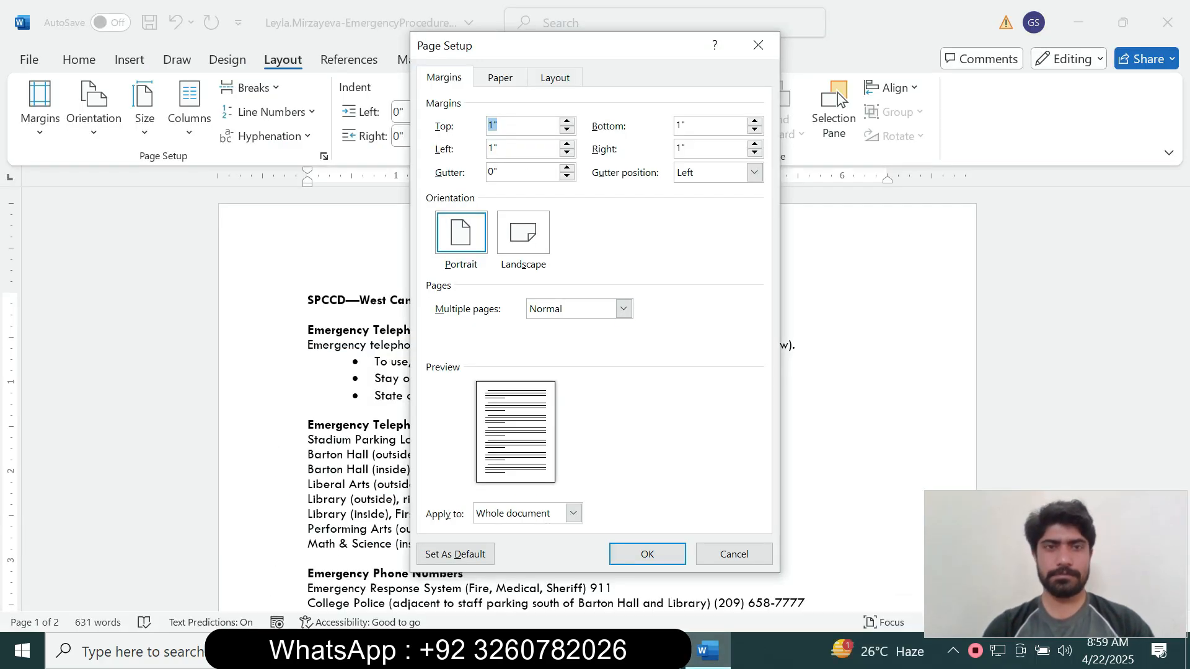
type("0.75")
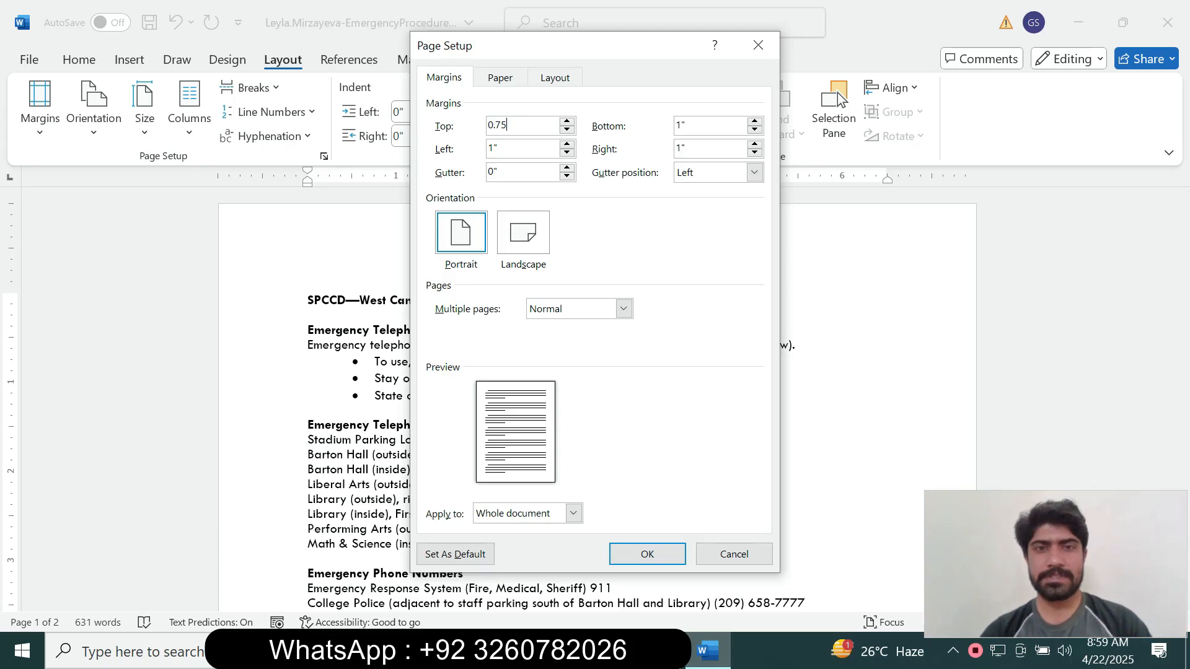
key("Tab")
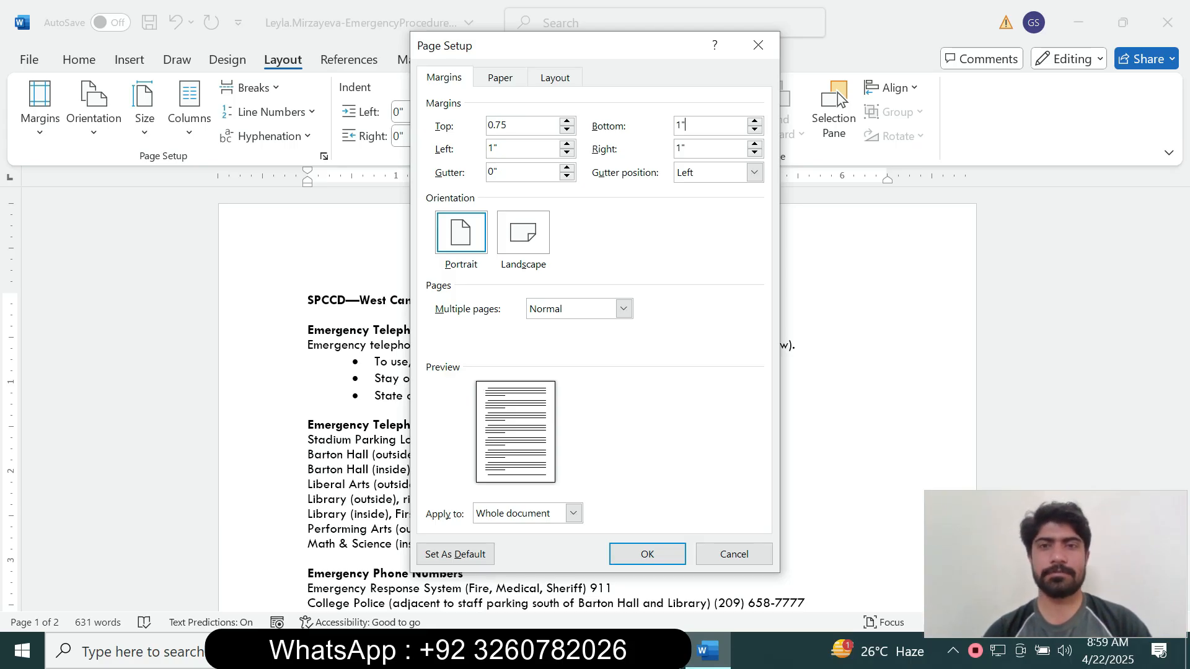
key("shift+Home")
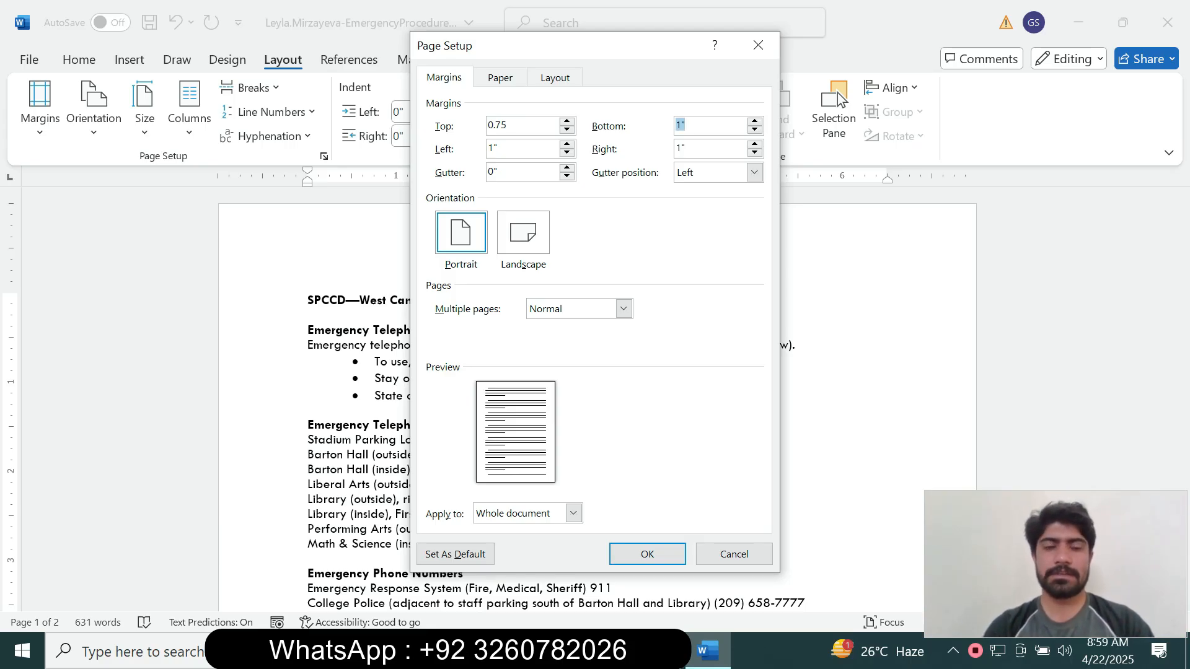
type("0.75")
key("Tab")
Set the left and right margins to 0.75" and apply the Page Setup changes.
key("alt+Tab")
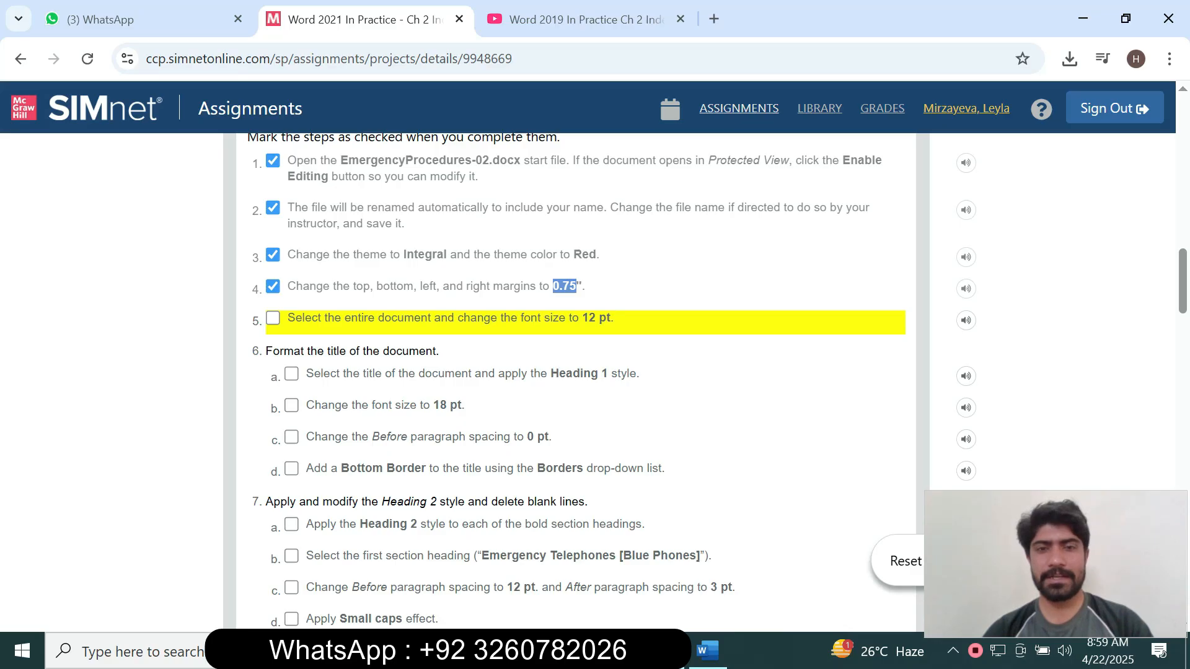
key("alt+Tab")
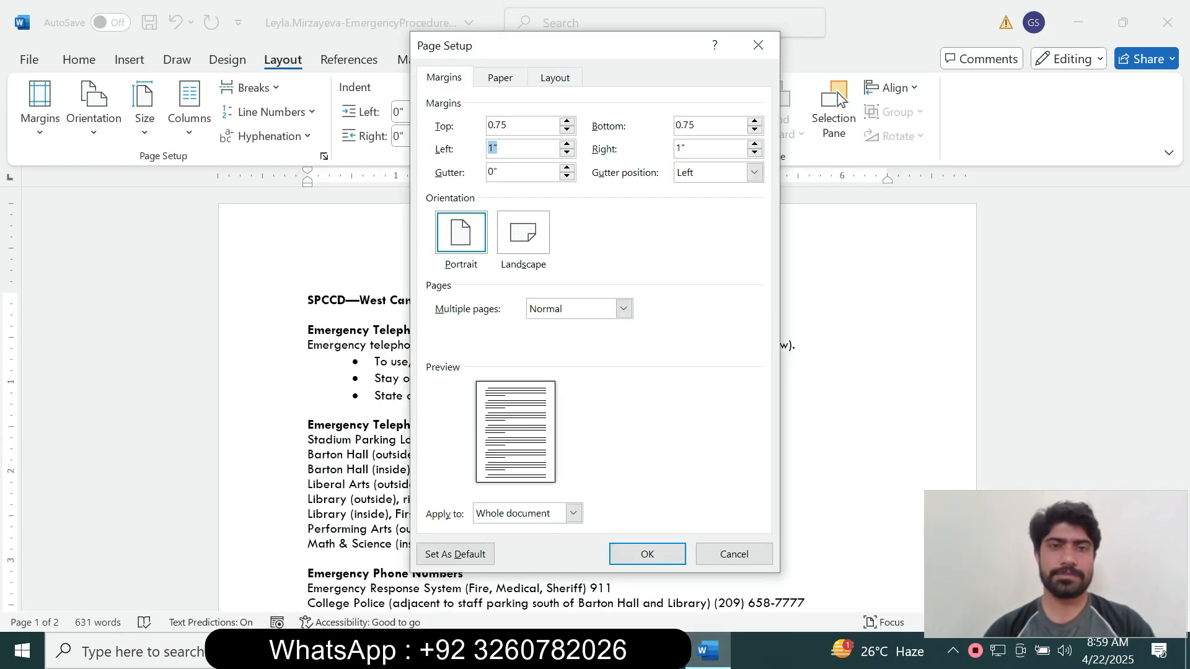
type("0.75")
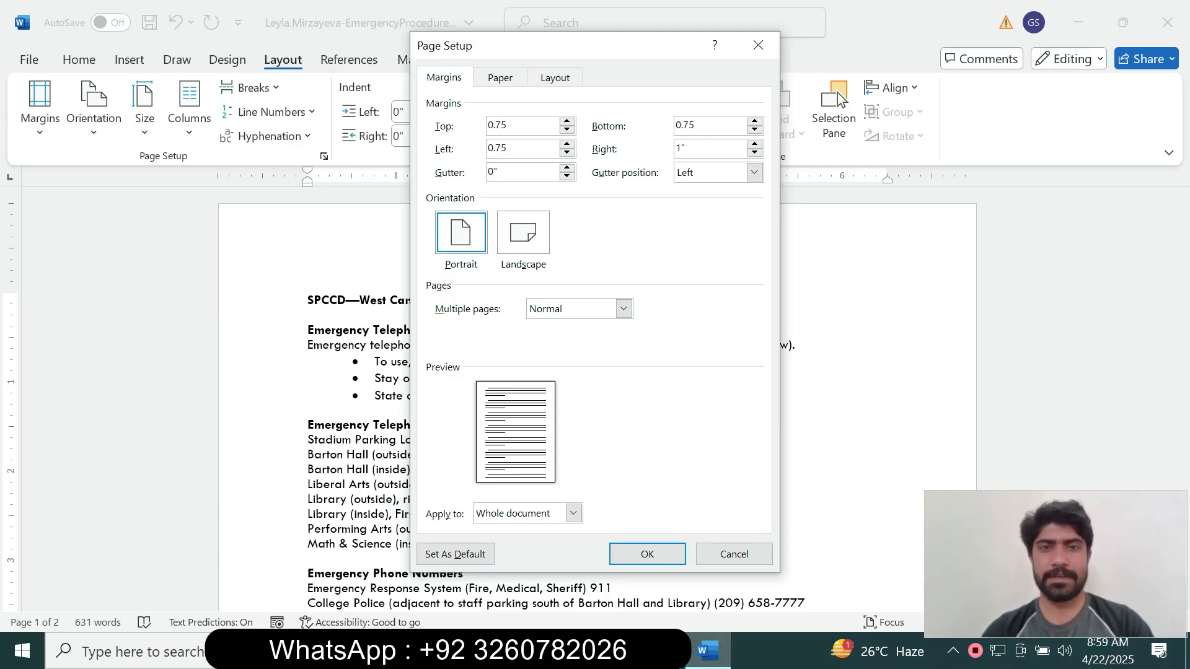
key("ctrl+a")
type("0.75")
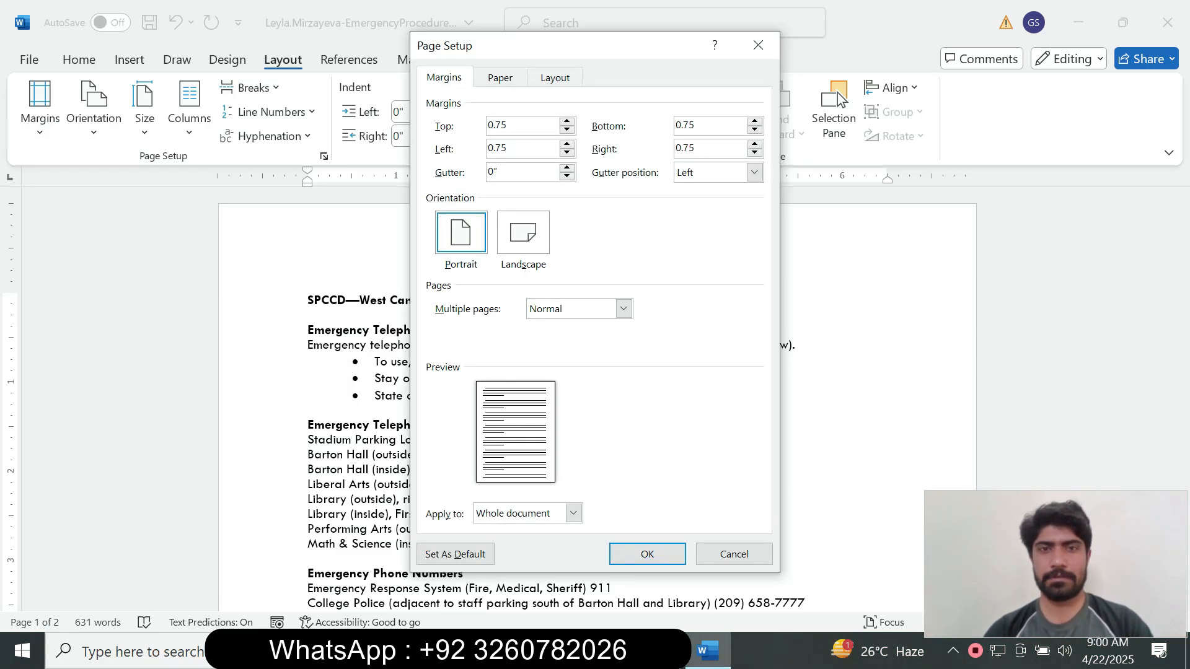
key("Return")
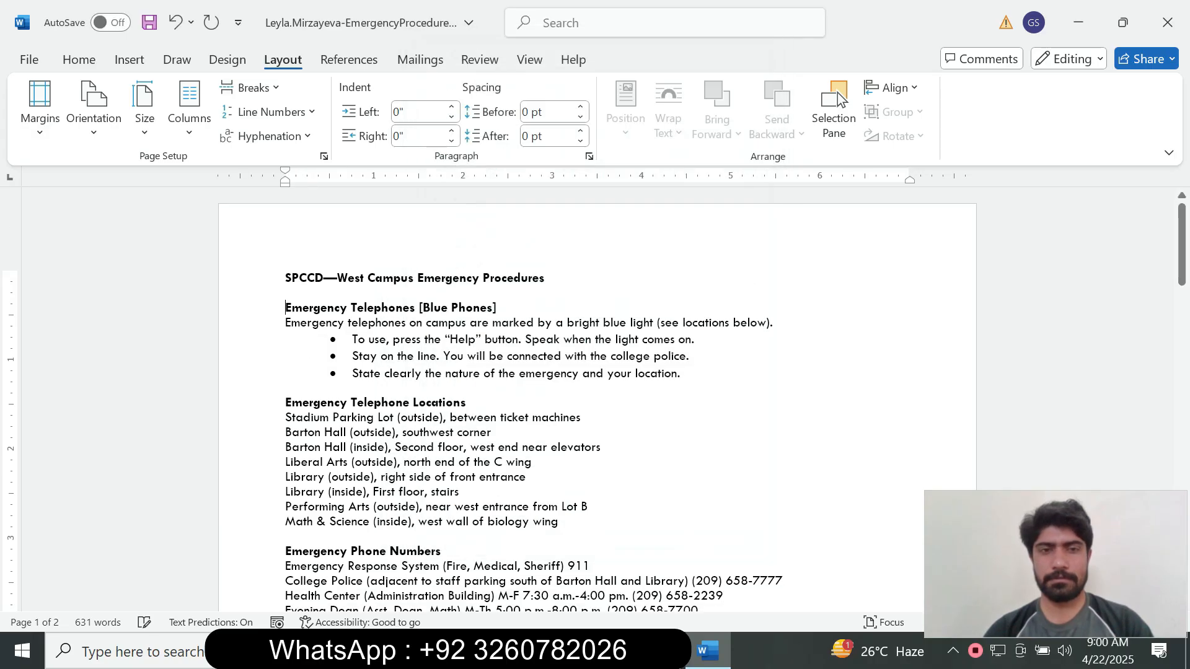
Tick step 5, the 12 pt font size for the whole document, in SIMnet.
key("alt+Tab")
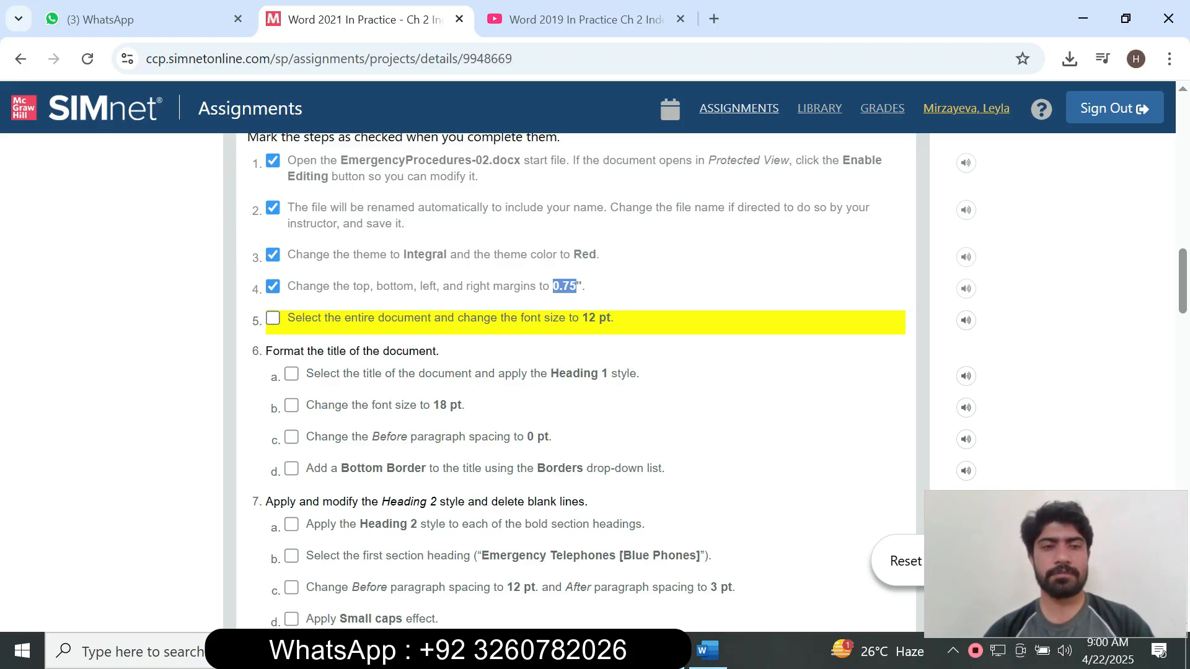
left_click(273, 318)
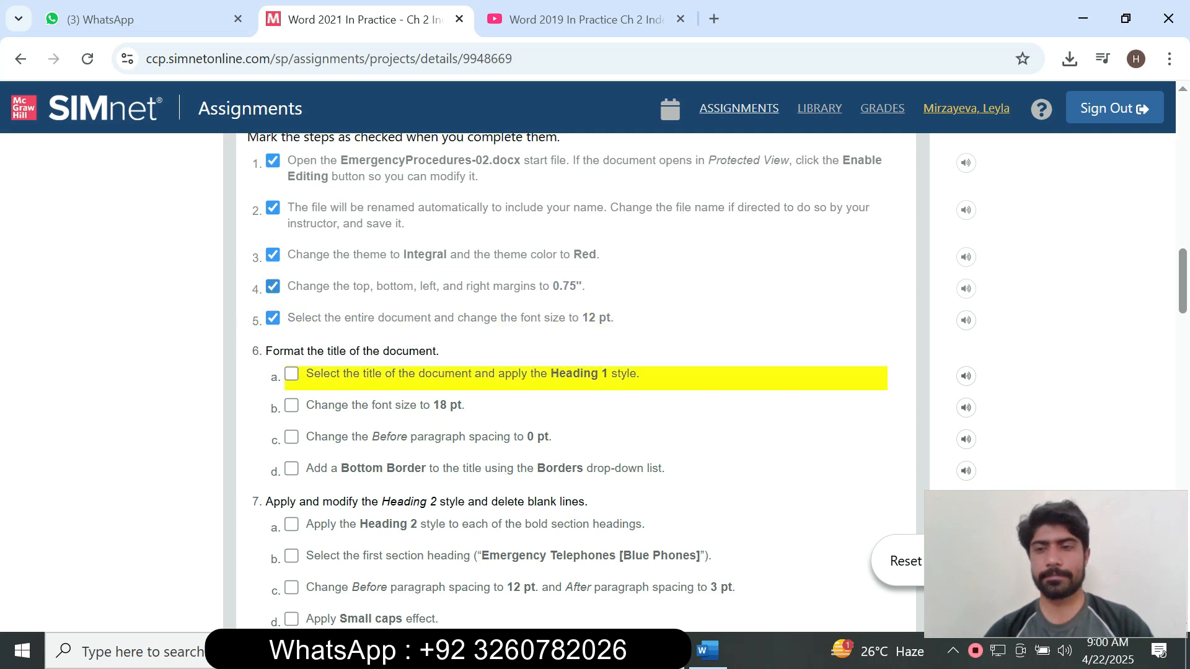
left_click_drag(1182, 280, 1183, 299)
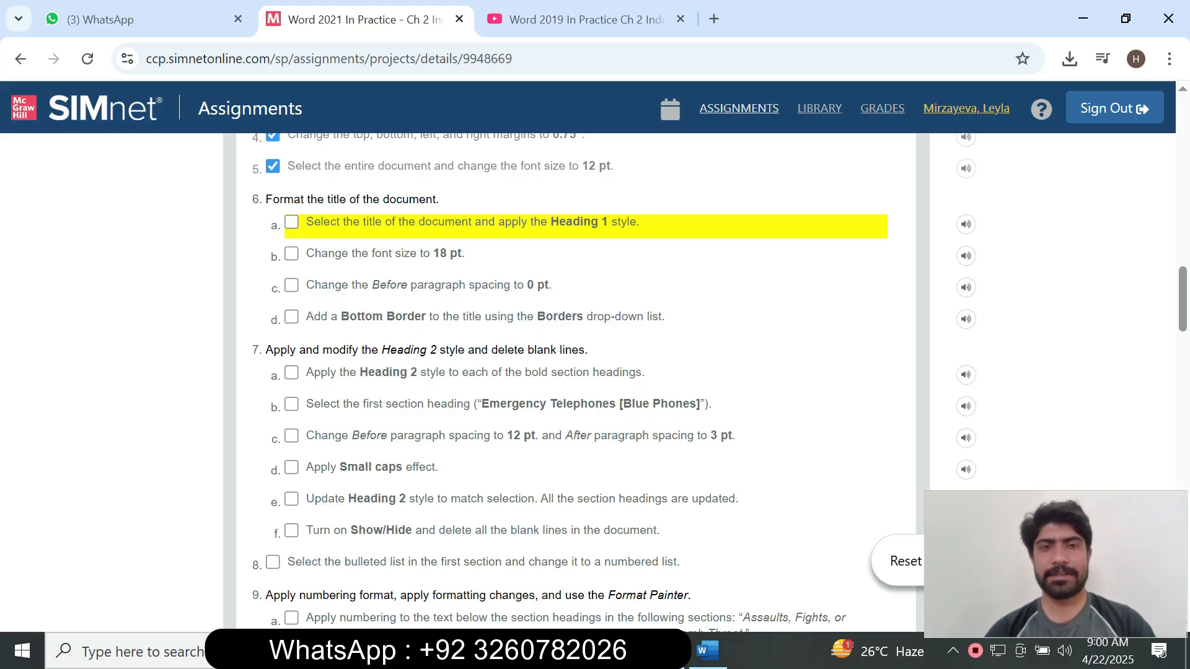
scroll(613, 382, "up", 1)
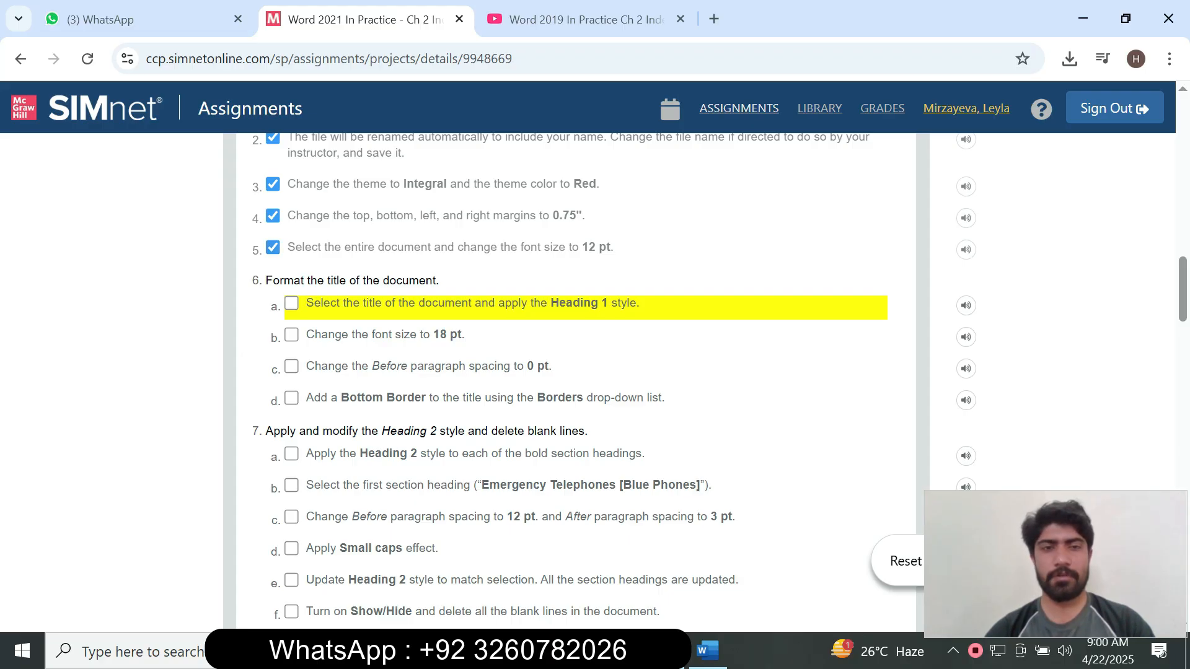
Select all of the Emergency Procedures text and set its font size to 12 pt.
mouse_move(707, 651)
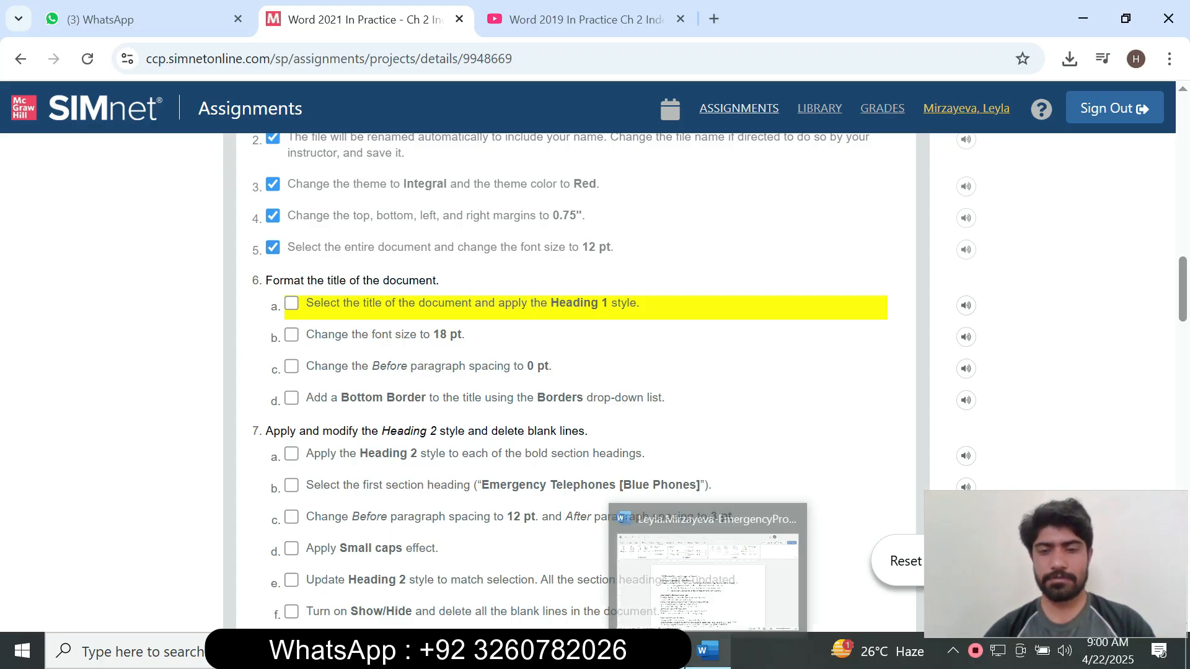
left_click(707, 573)
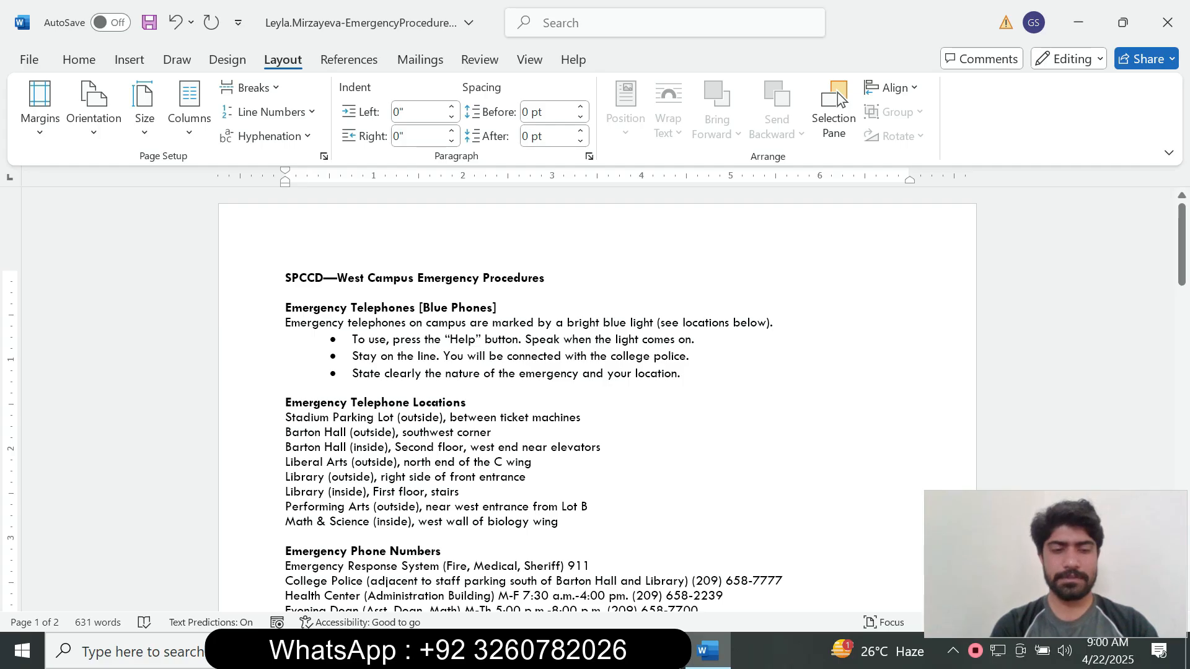
key("ctrl+a")
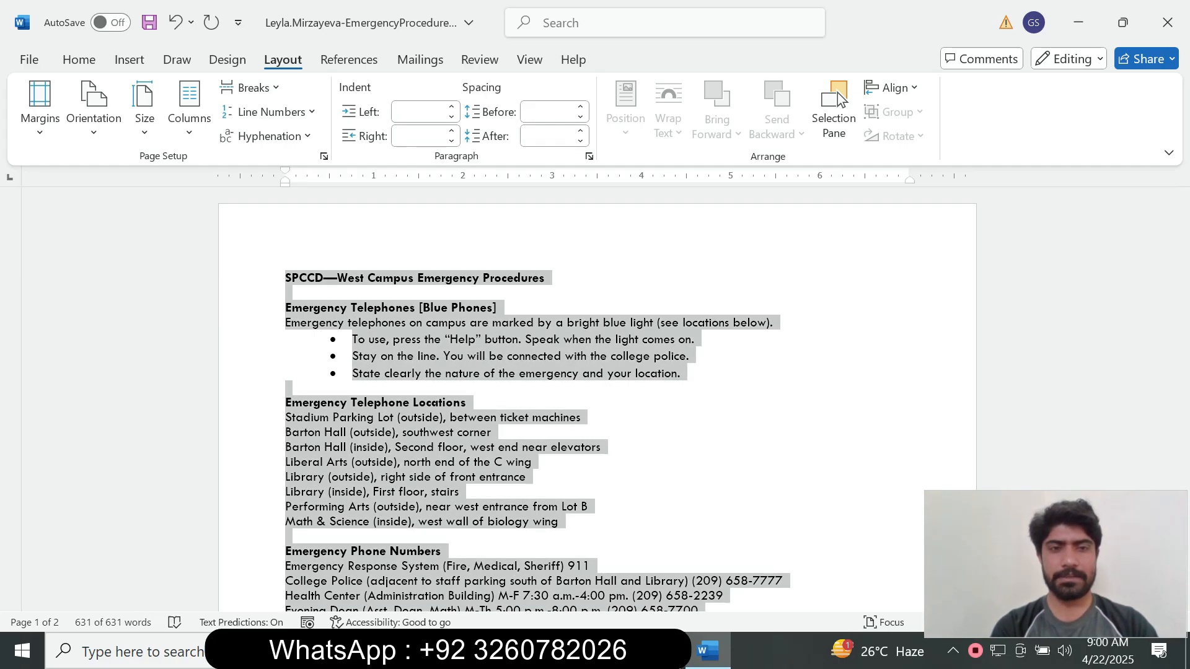
mouse_move(1181, 270)
left_mouse_down()
mouse_move(1182, 570)
mouse_move(1182, 270)
left_mouse_up()
key("alt+Tab")
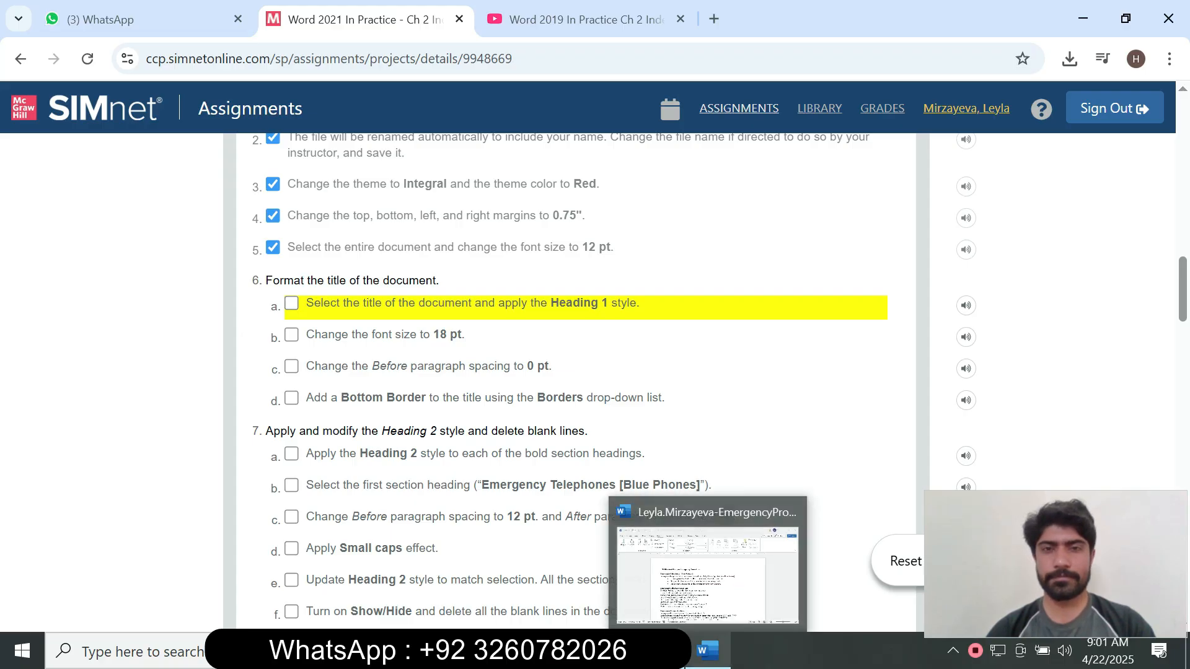
left_click(708, 651)
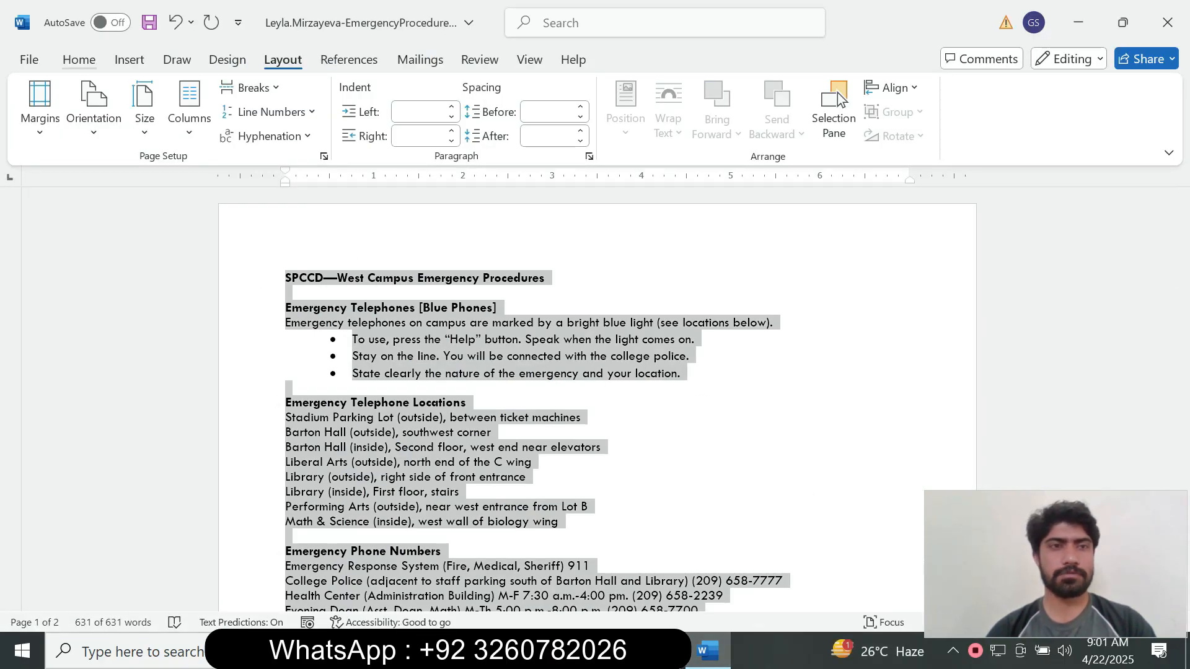
left_click(79, 59)
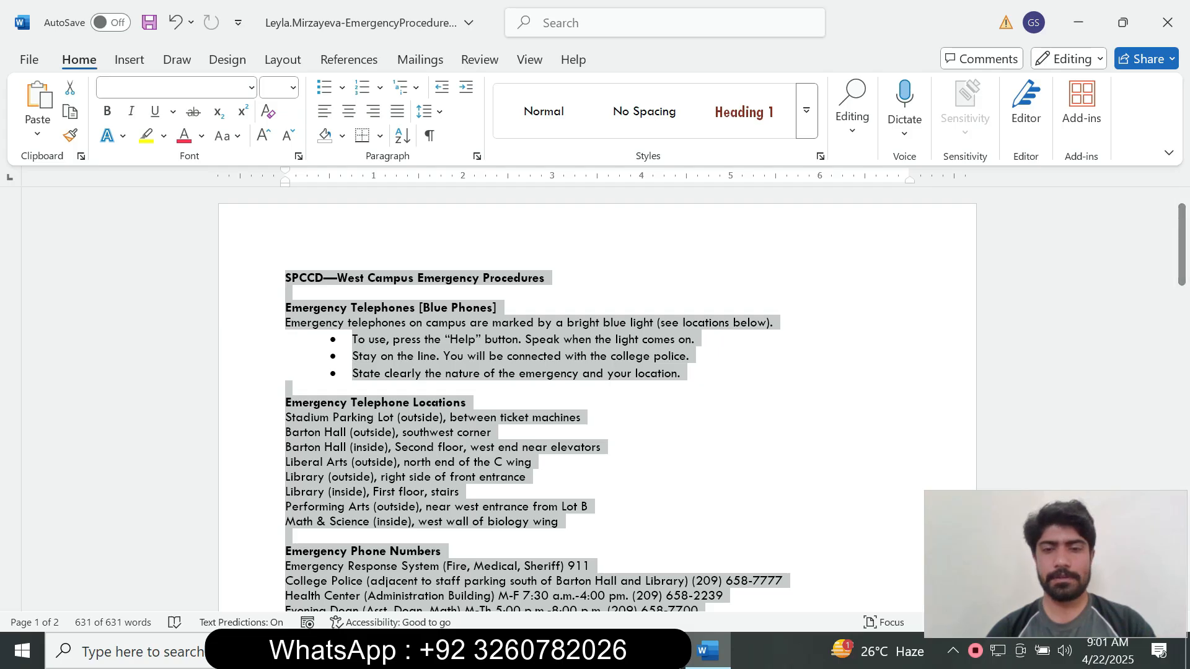
key("alt+Tab")
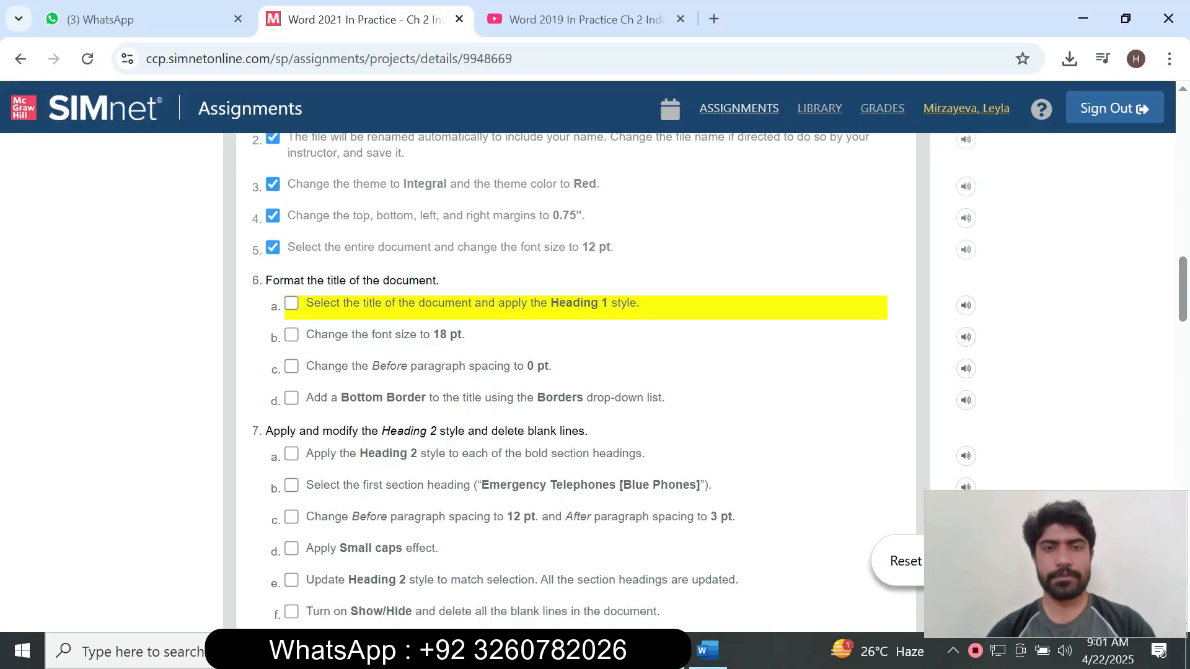
left_click(708, 651)
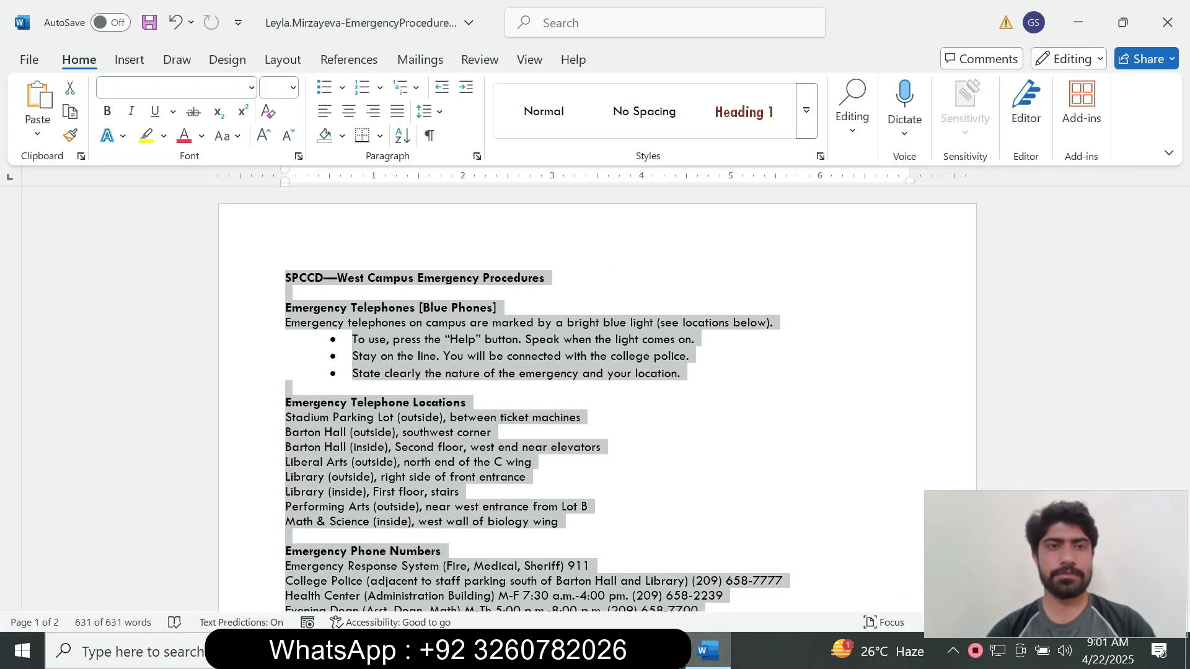
left_click(293, 87)
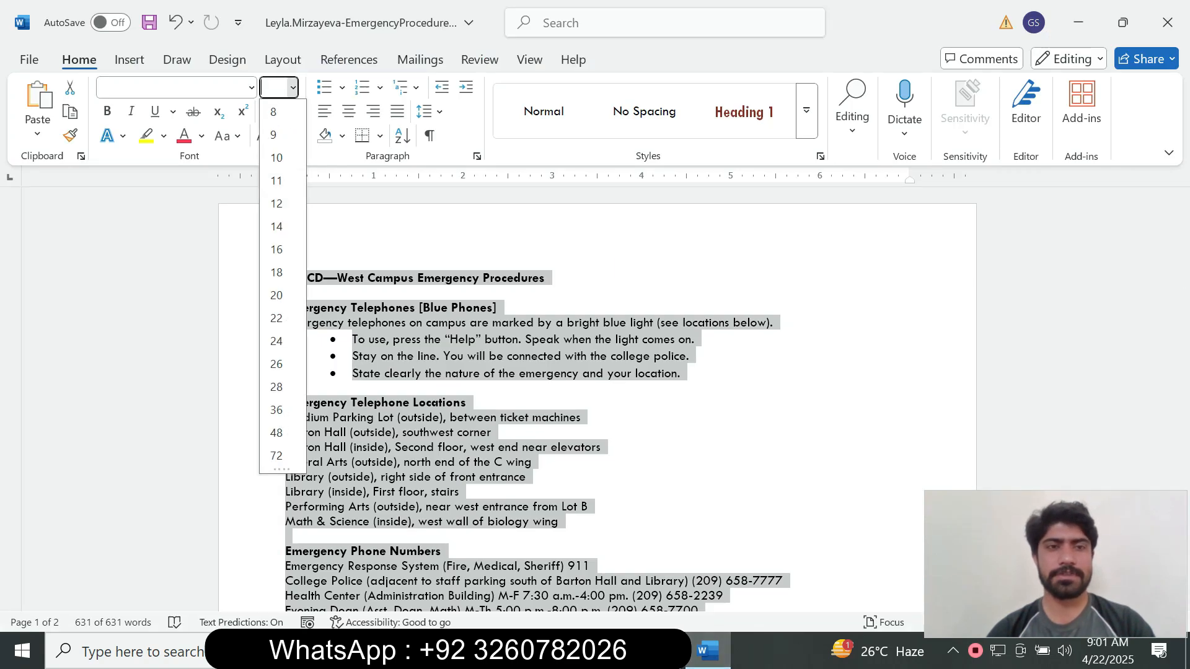
left_click(276, 203)
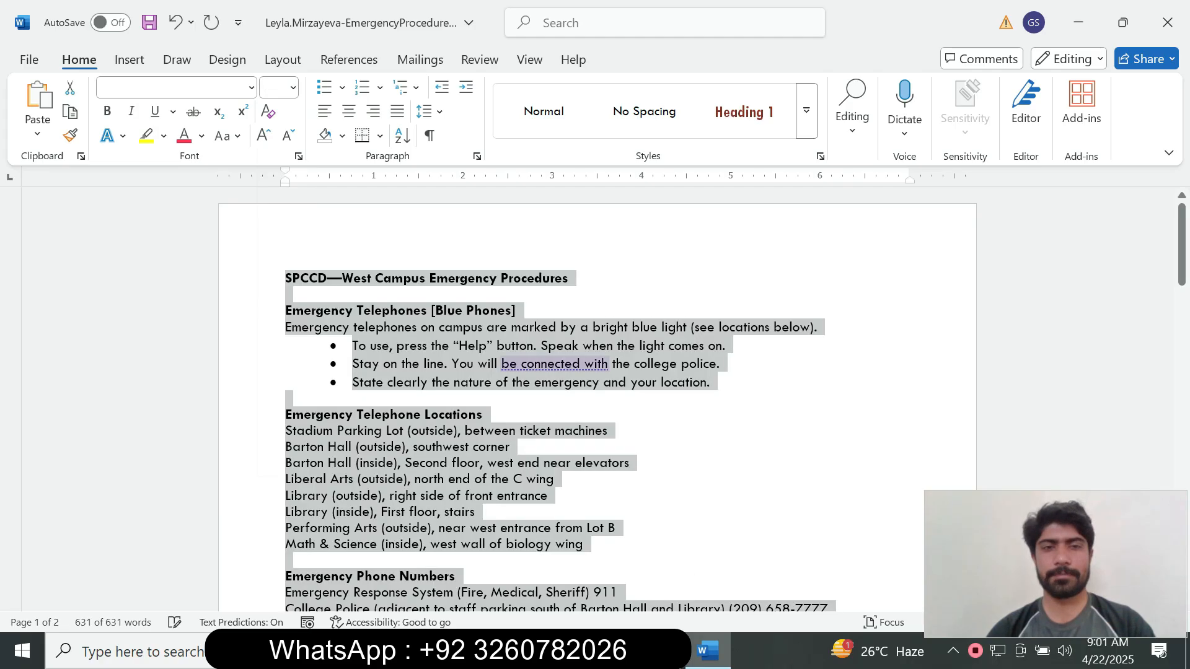
key("alt+Tab")
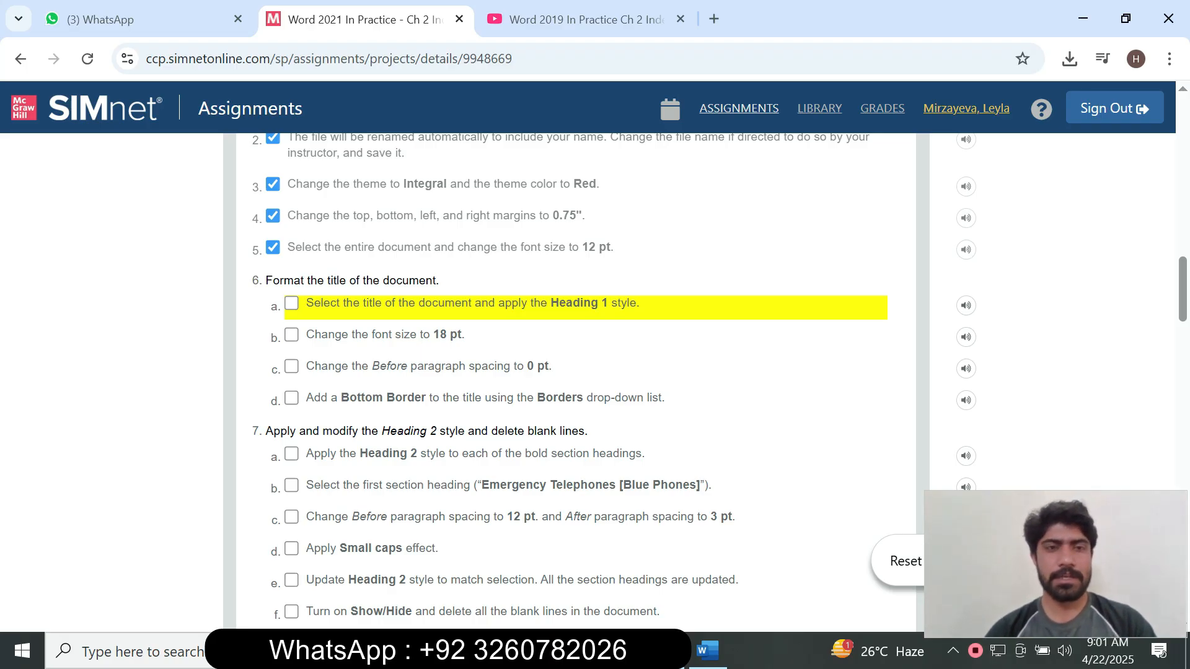
Tick step 6a, applying Heading 1 to the title, in the SIMnet checklist.
left_click(291, 303)
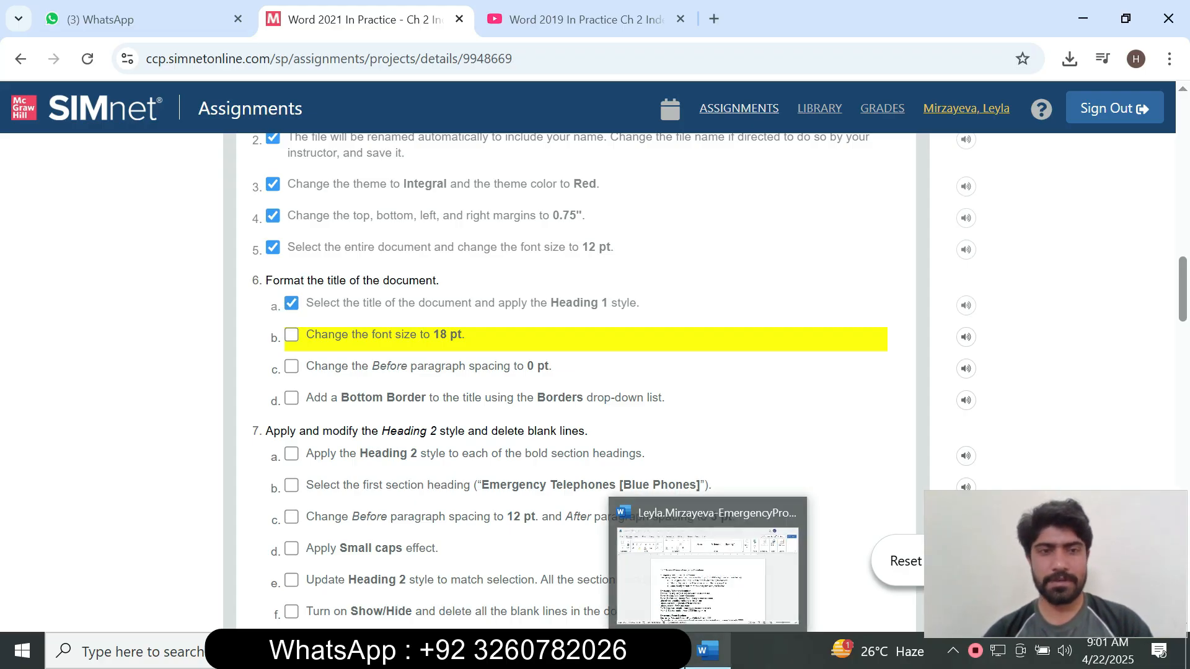
left_click(707, 651)
Select the title 'SPCCD—West Campus Emergency Procedures' and apply the Heading 1 style to it.
left_click(286, 294)
left_click_drag(569, 278, 286, 278)
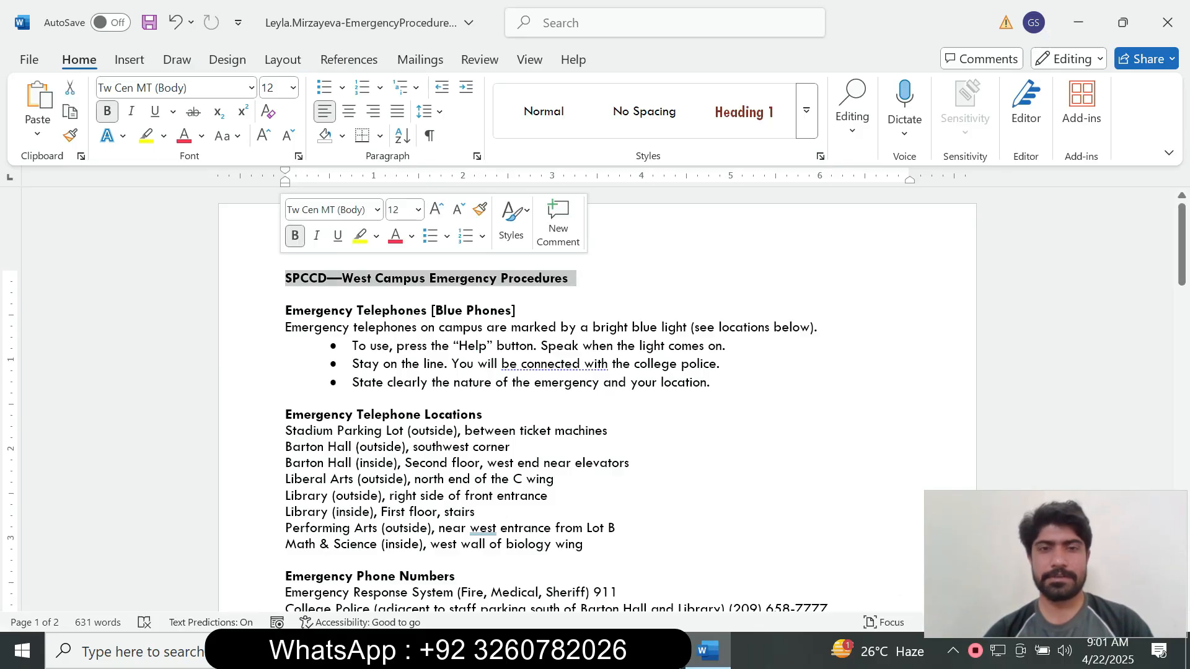
mouse_move(1182, 240)
left_mouse_down()
mouse_move(1181, 441)
mouse_move(1181, 241)
left_mouse_up()
left_click(662, 651)
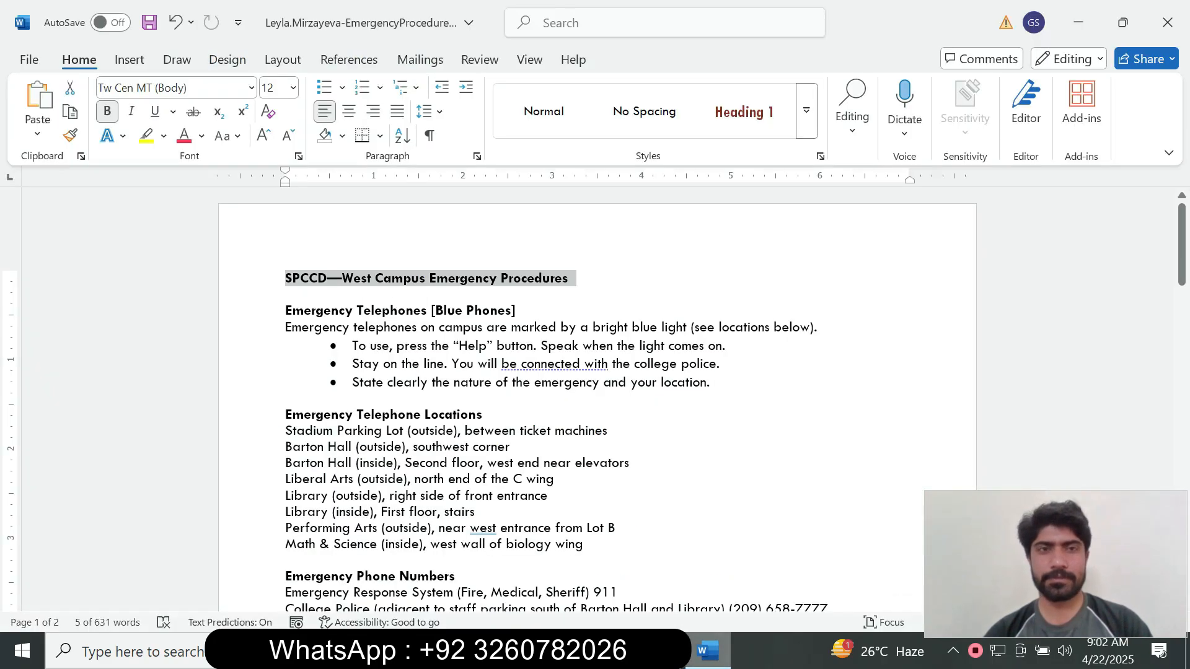
left_click(707, 650)
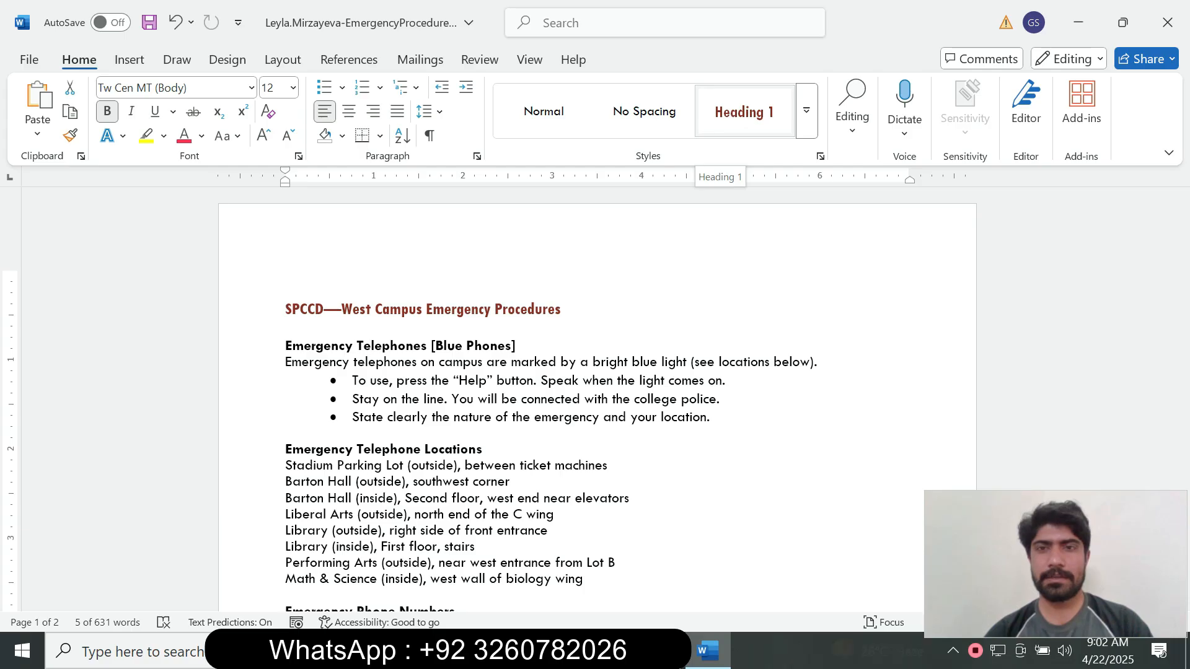
left_click(741, 115)
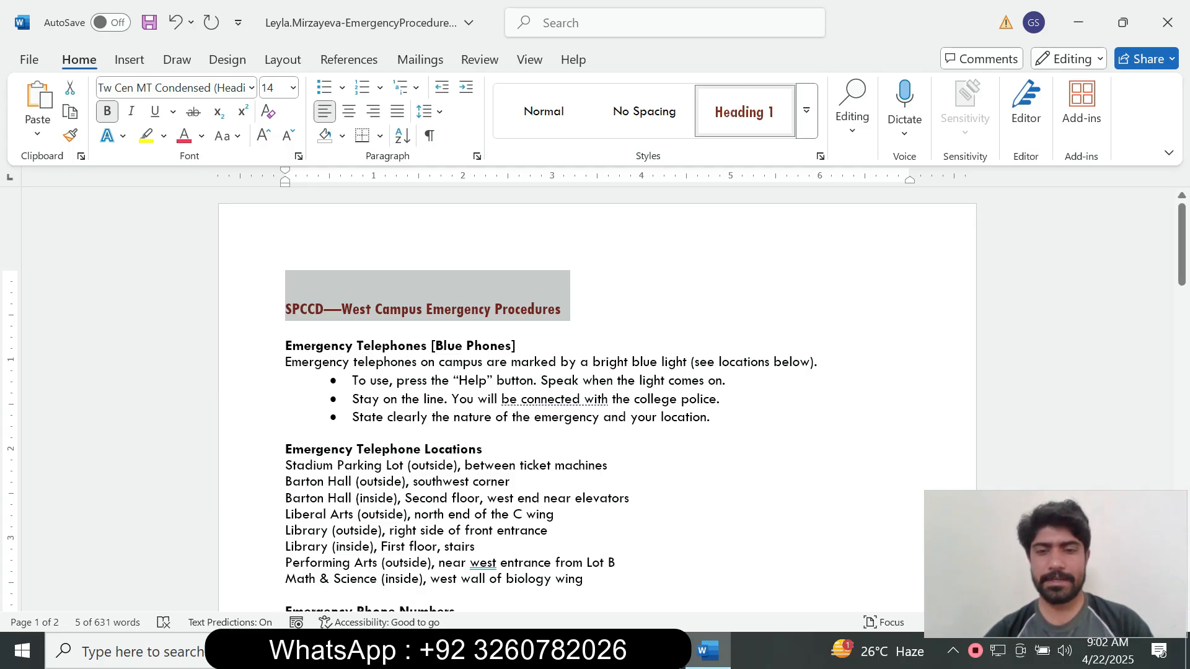
key("alt+Tab")
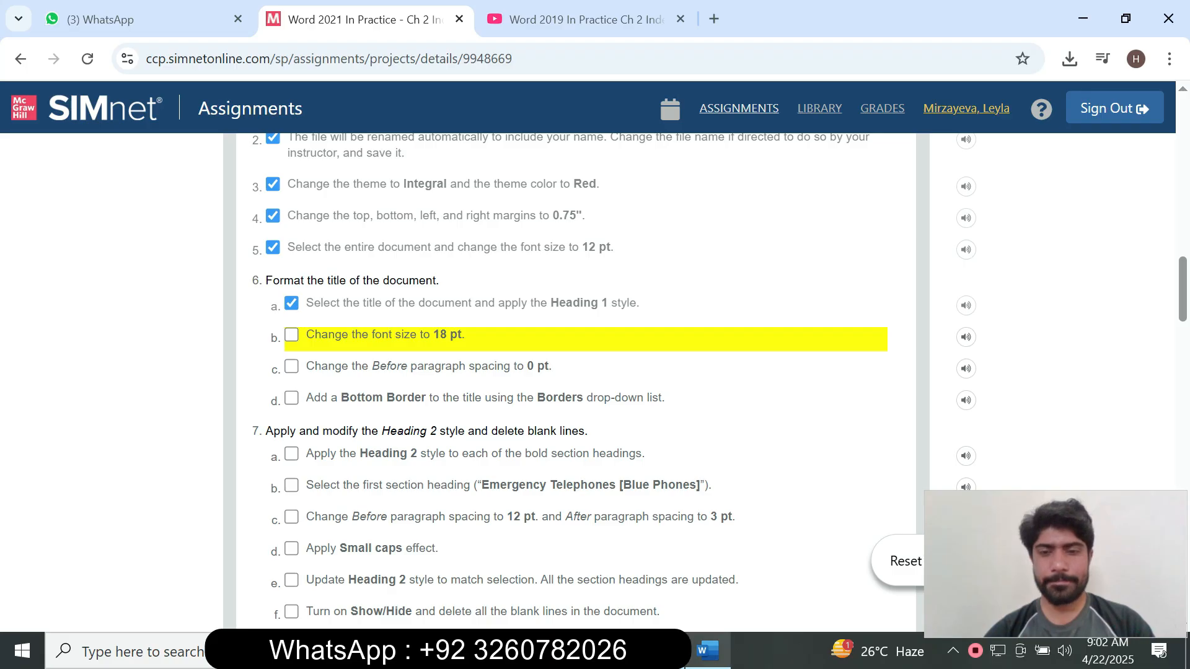
left_click(707, 651)
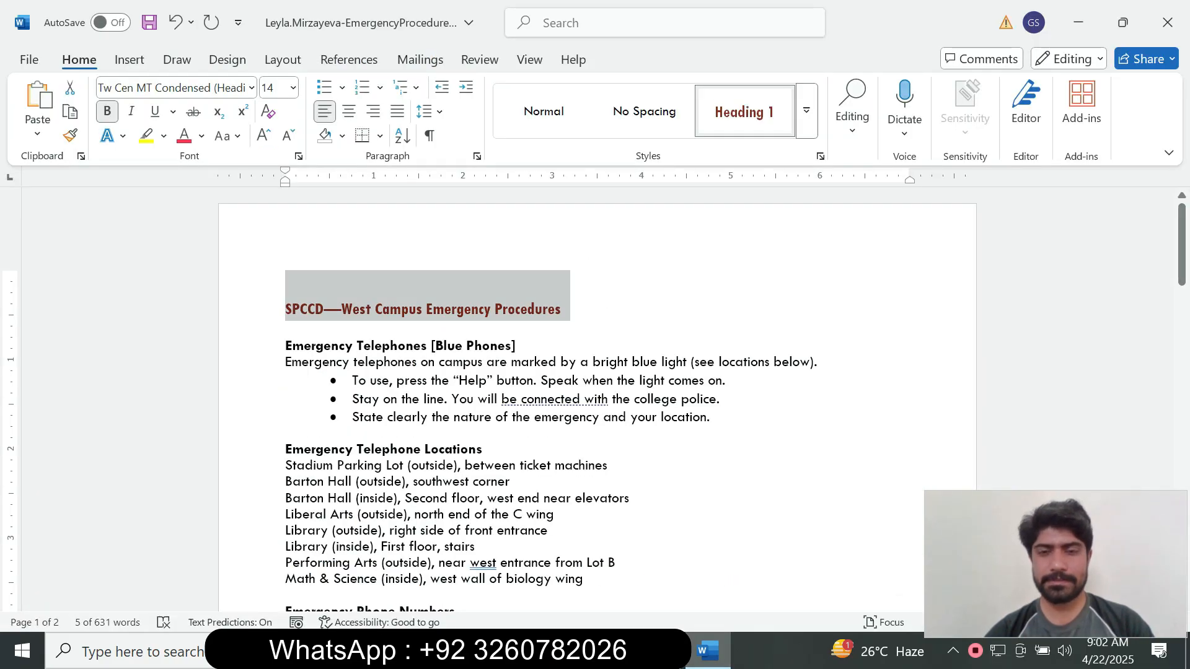
Set the selected title's font size to 18 pt.
key("alt+Tab")
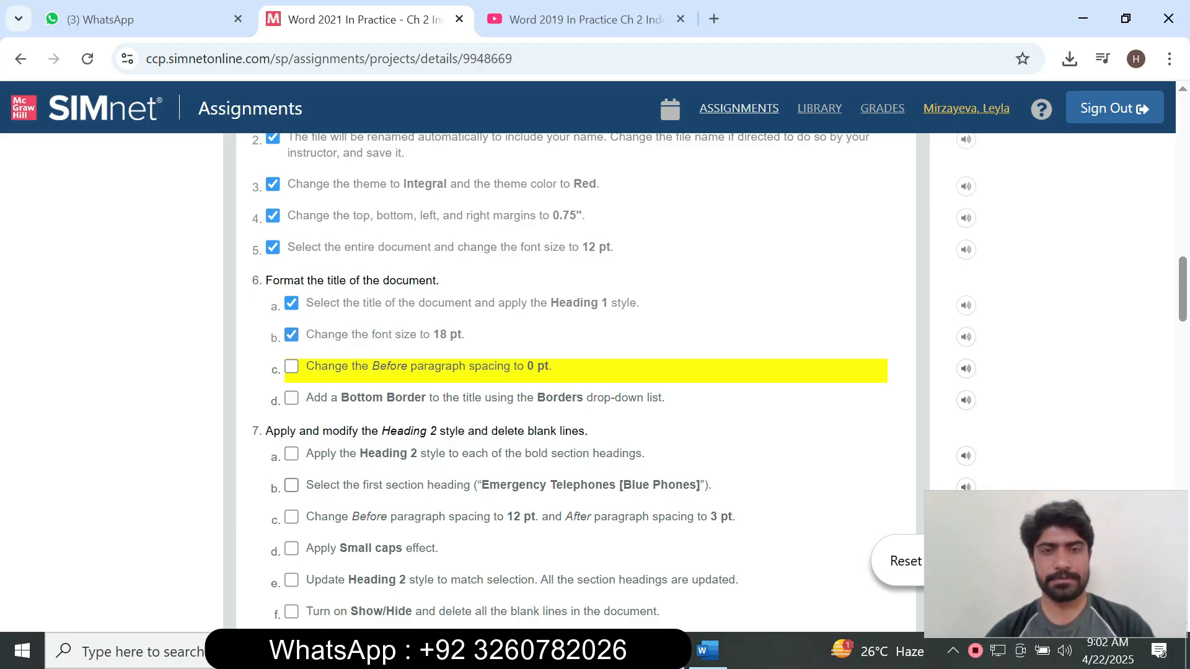
key("alt+Tab")
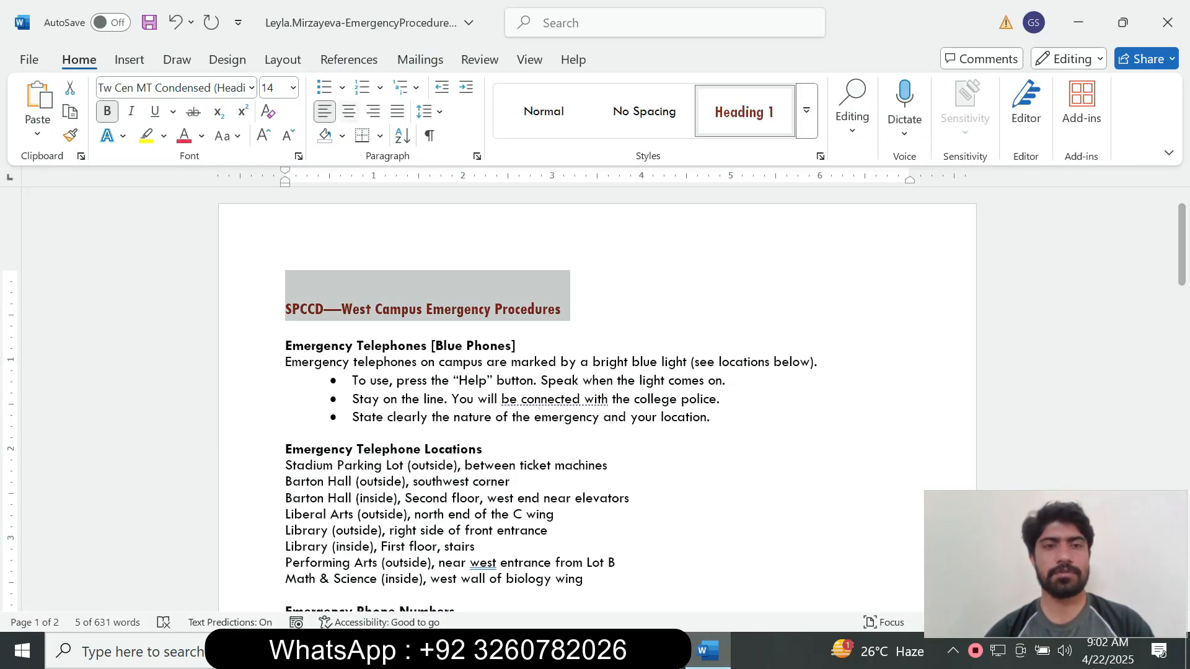
left_click(293, 87)
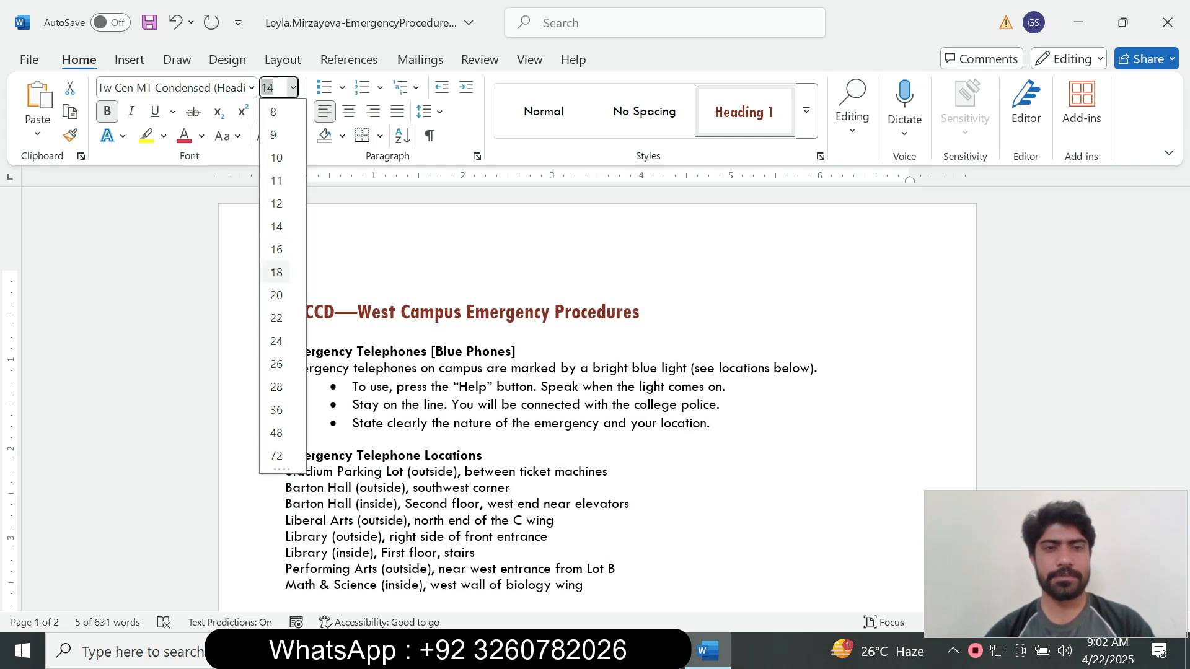
left_click(276, 272)
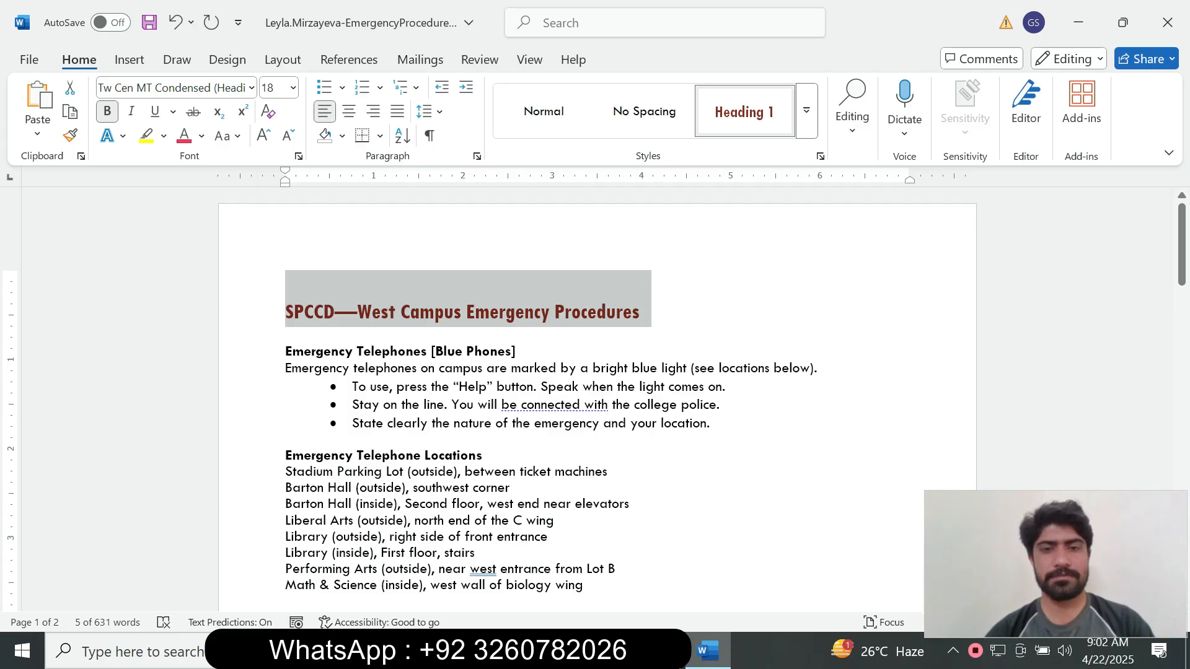
In the Paragraph dialog, set the title's spacing Before to 0 pt.
key("alt+Tab")
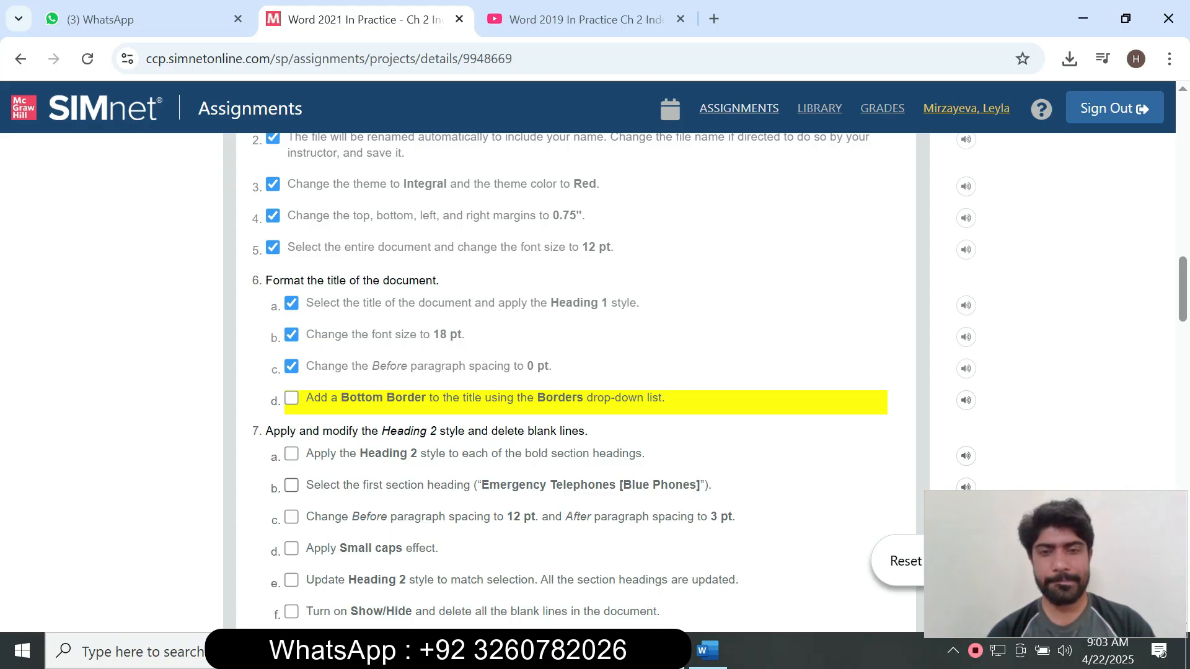
left_click(707, 651)
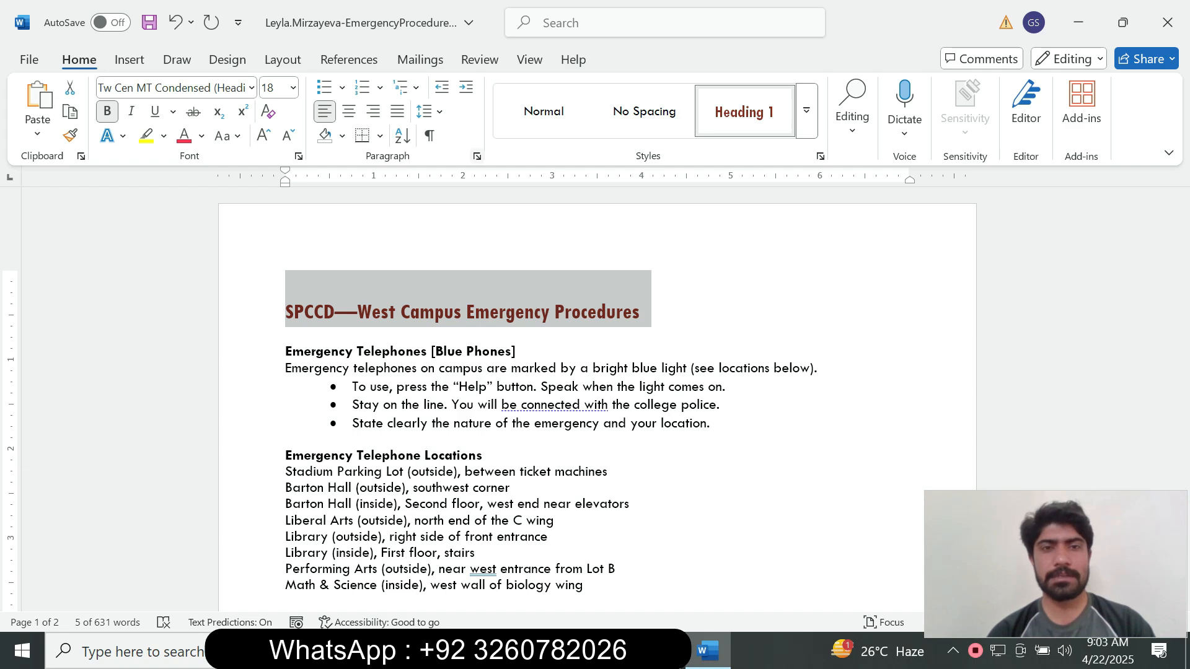
left_click(476, 156)
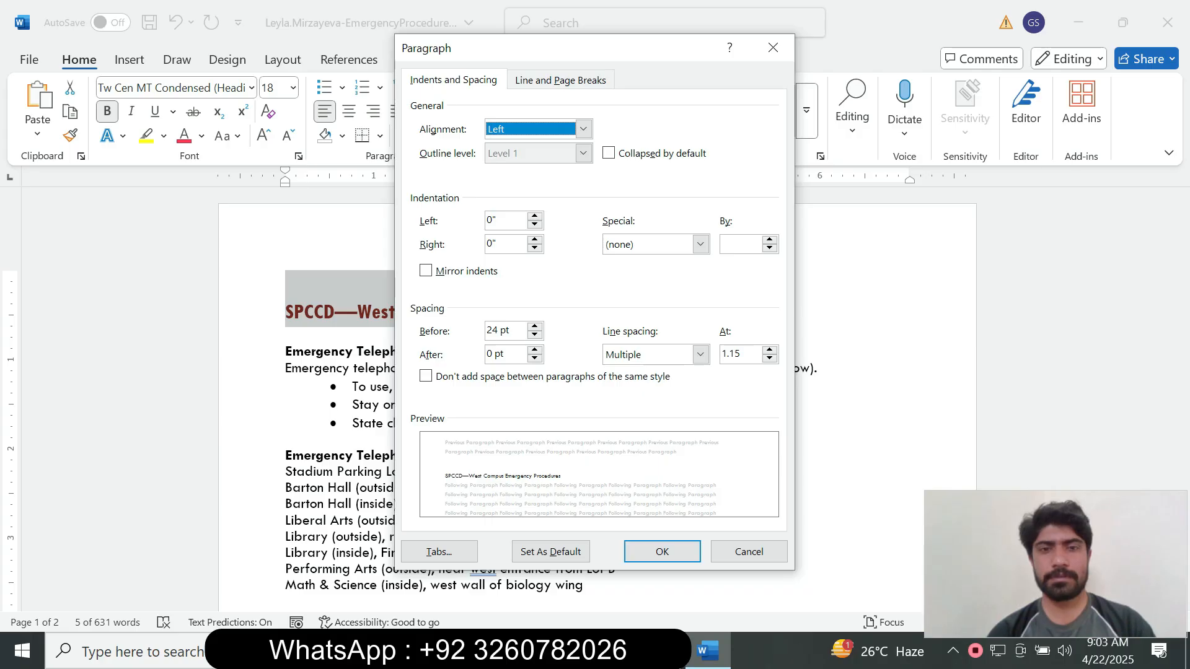
key("alt+Tab")
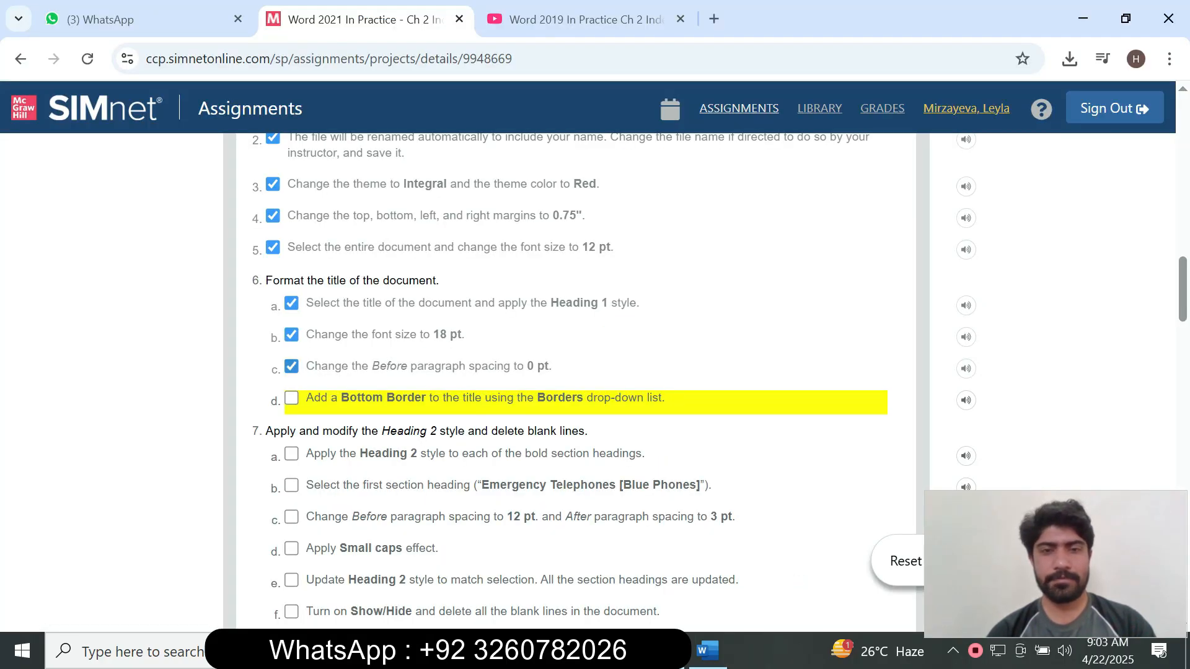
key("alt+Tab")
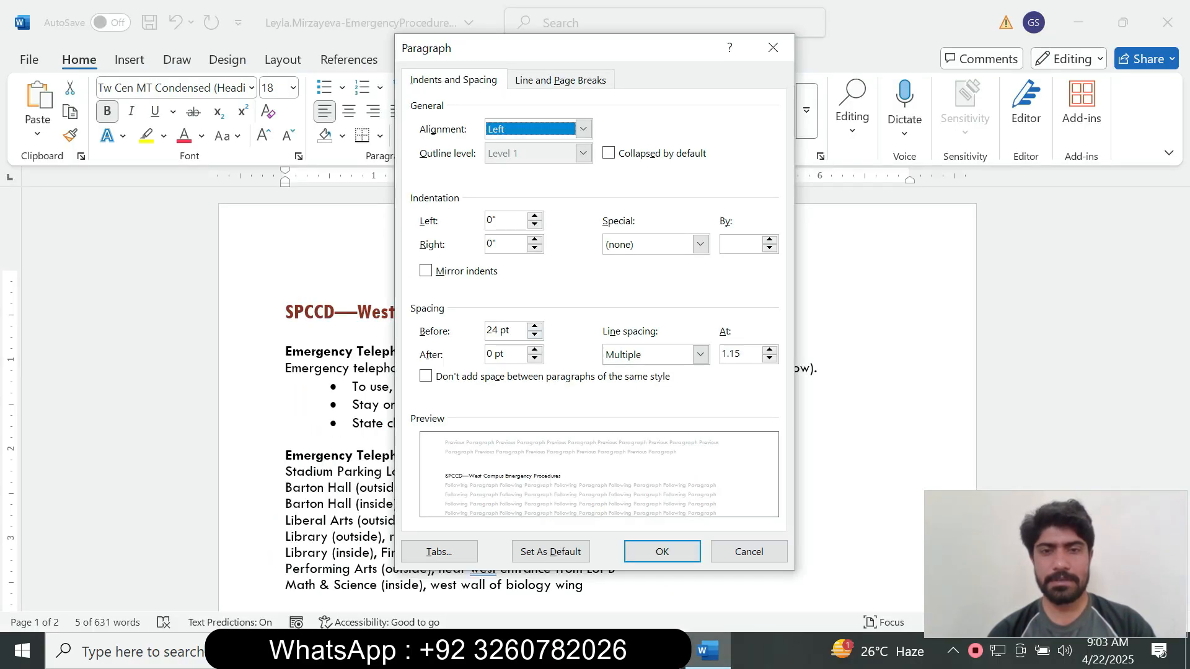
key("alt+b")
key("Down")
key("Down")
key("Down")
key("Down")
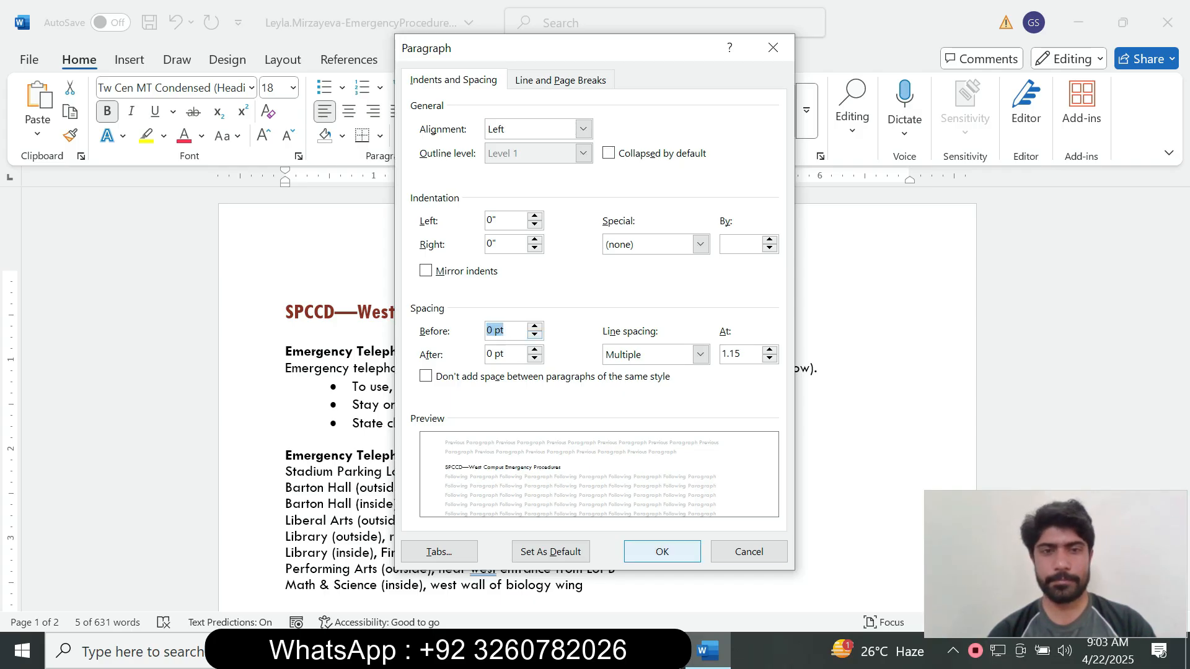
left_click(662, 552)
key("alt+Tab")
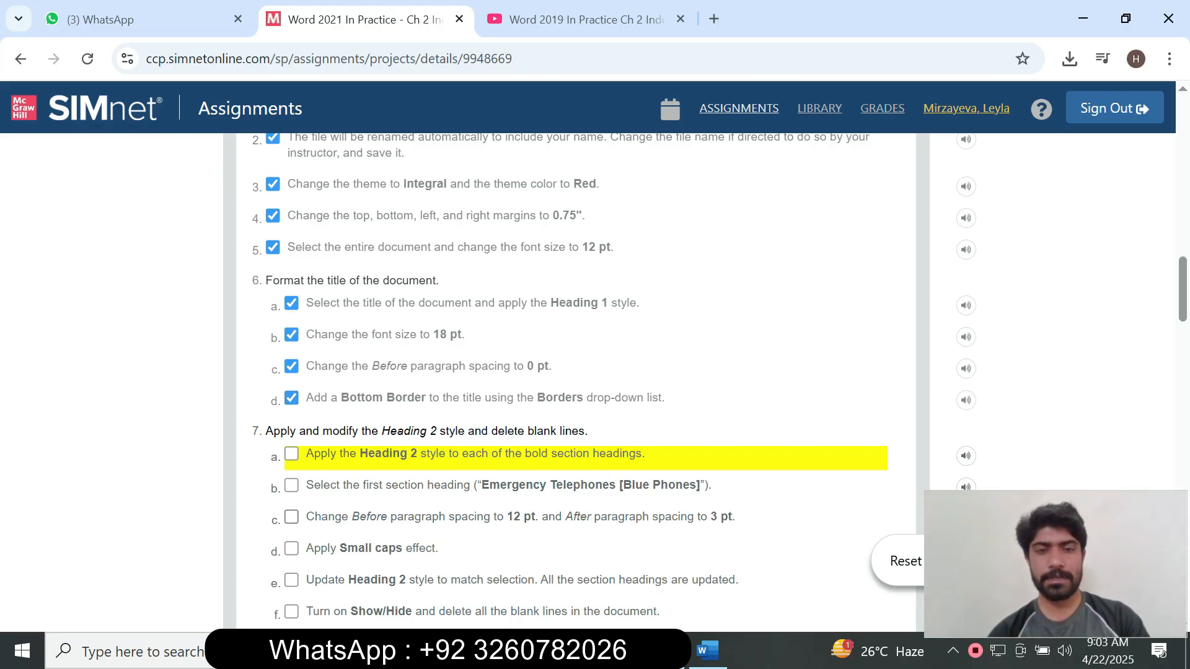
Apply a Bottom Border under the title from the Borders drop-down.
left_click(708, 650)
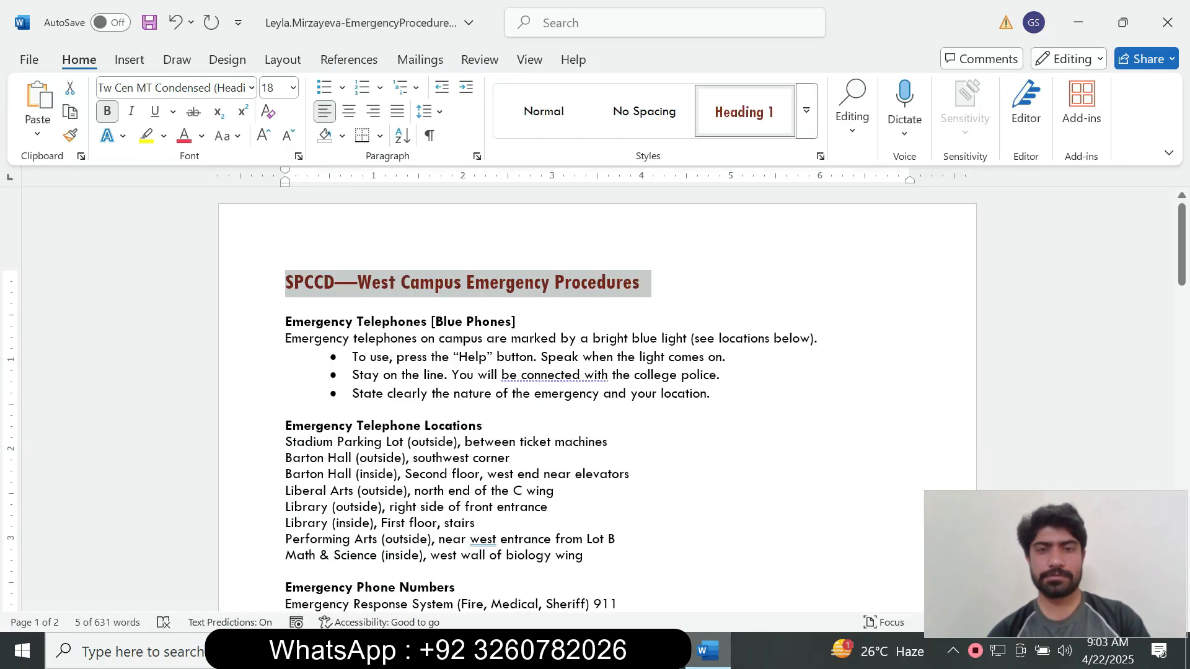
left_click(663, 650)
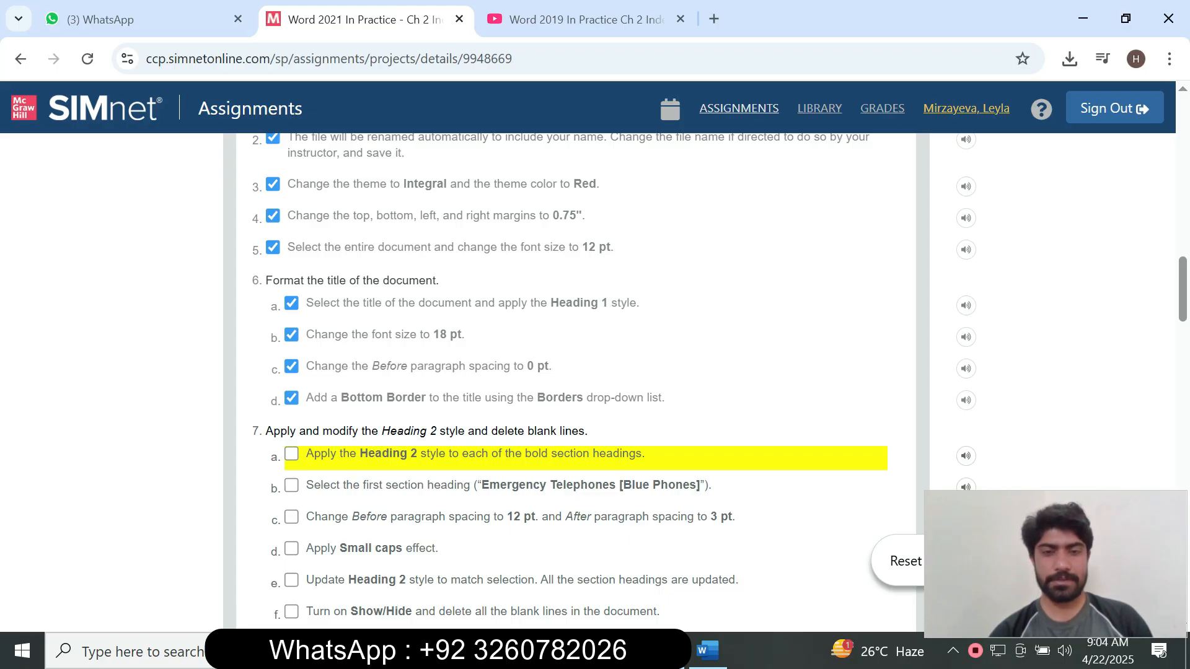
left_click(707, 651)
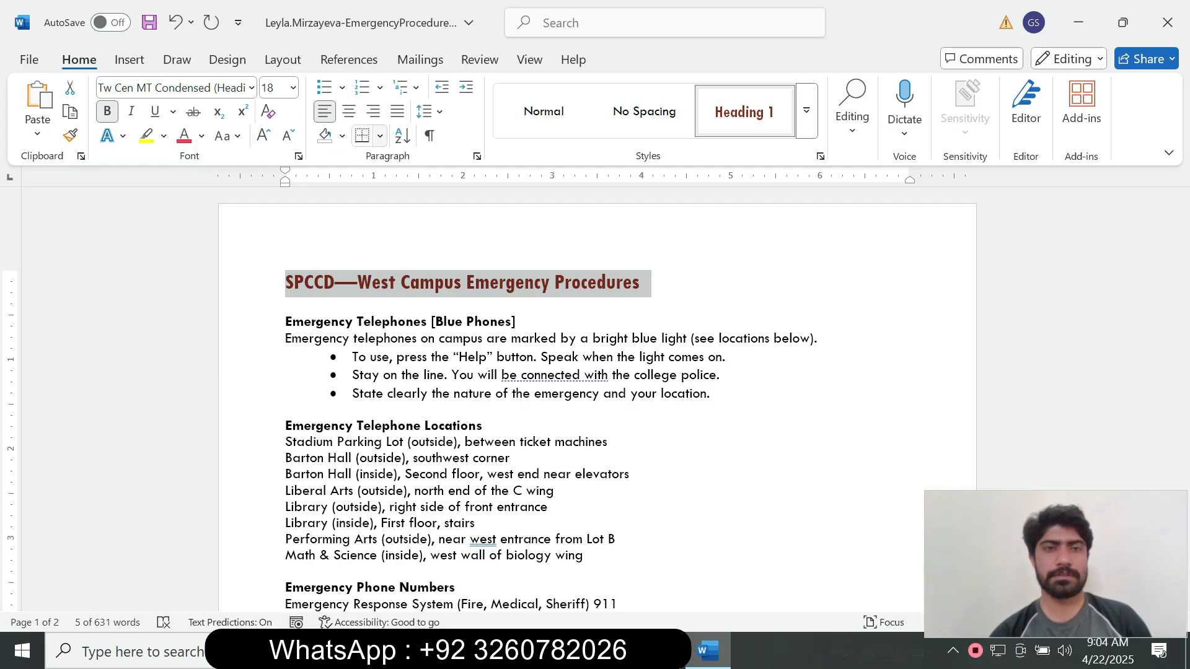
left_click(379, 136)
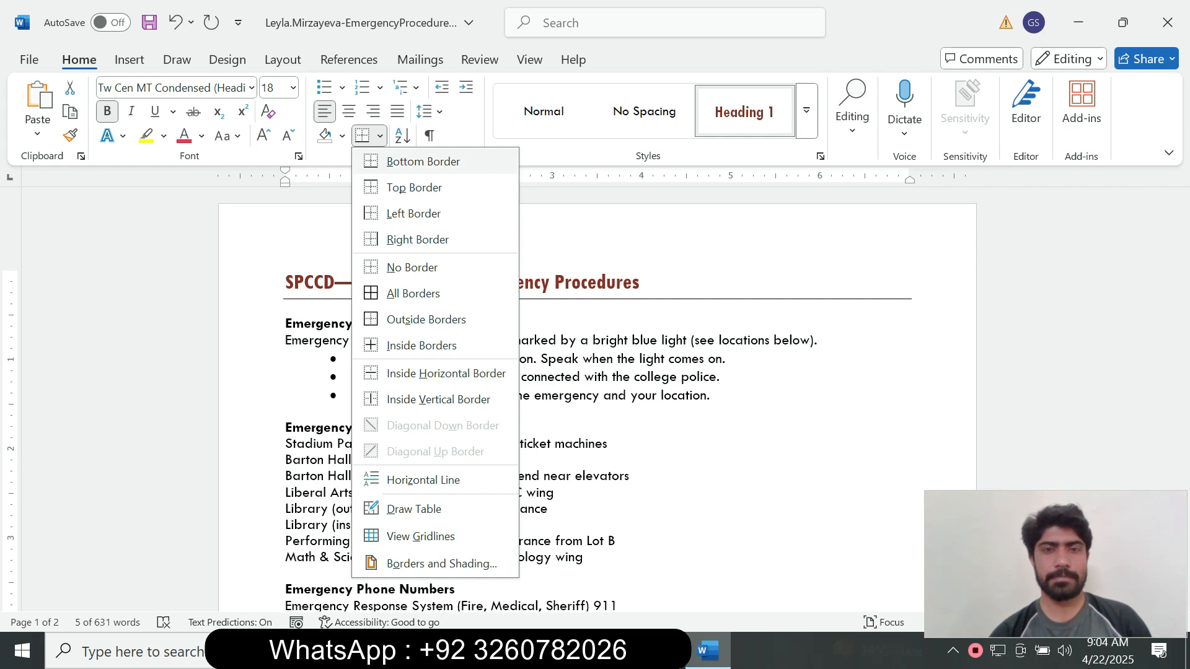
left_click(423, 161)
key("alt+Tab")
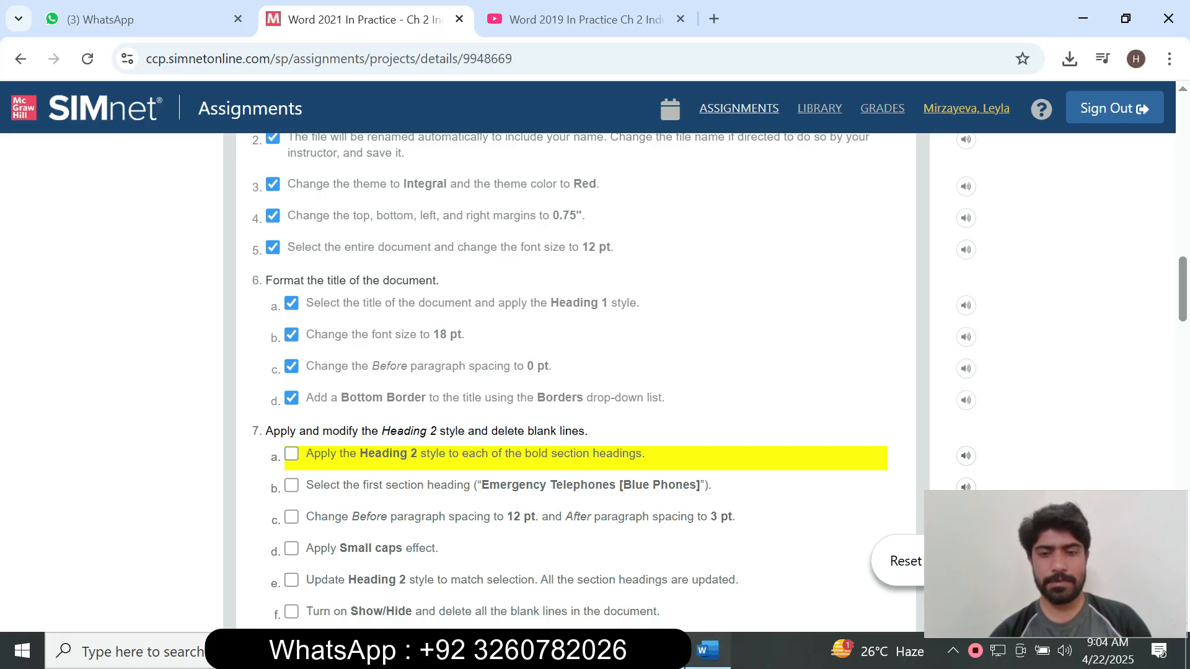
key("alt+Tab")
left_click(380, 136)
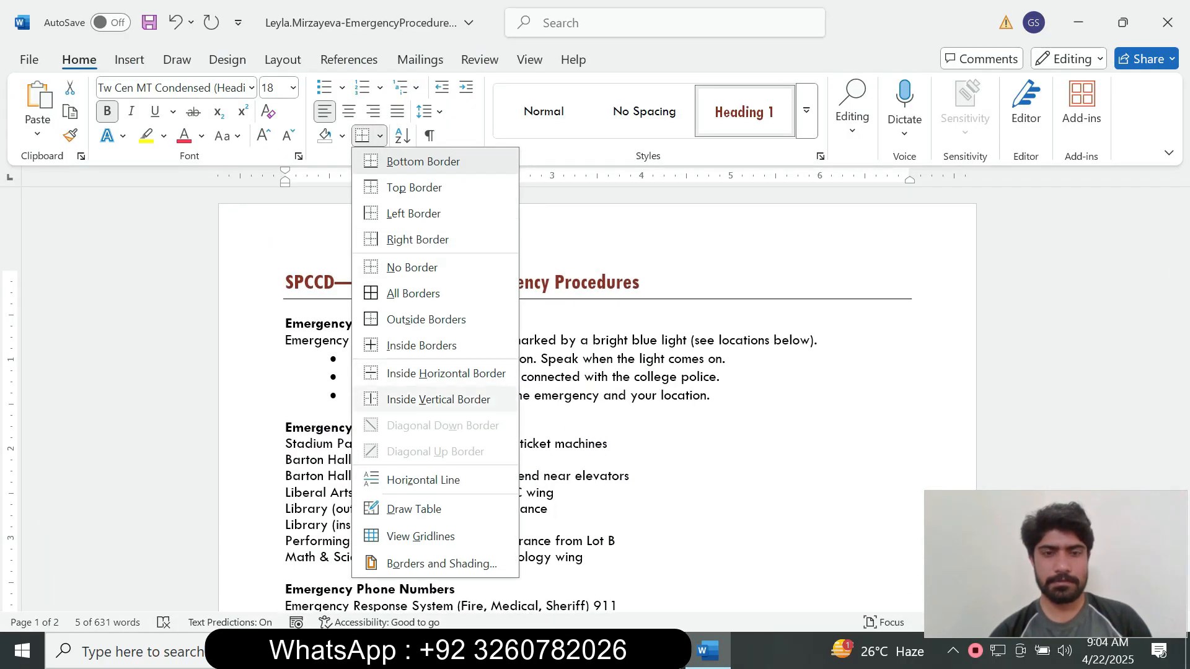
key("Escape")
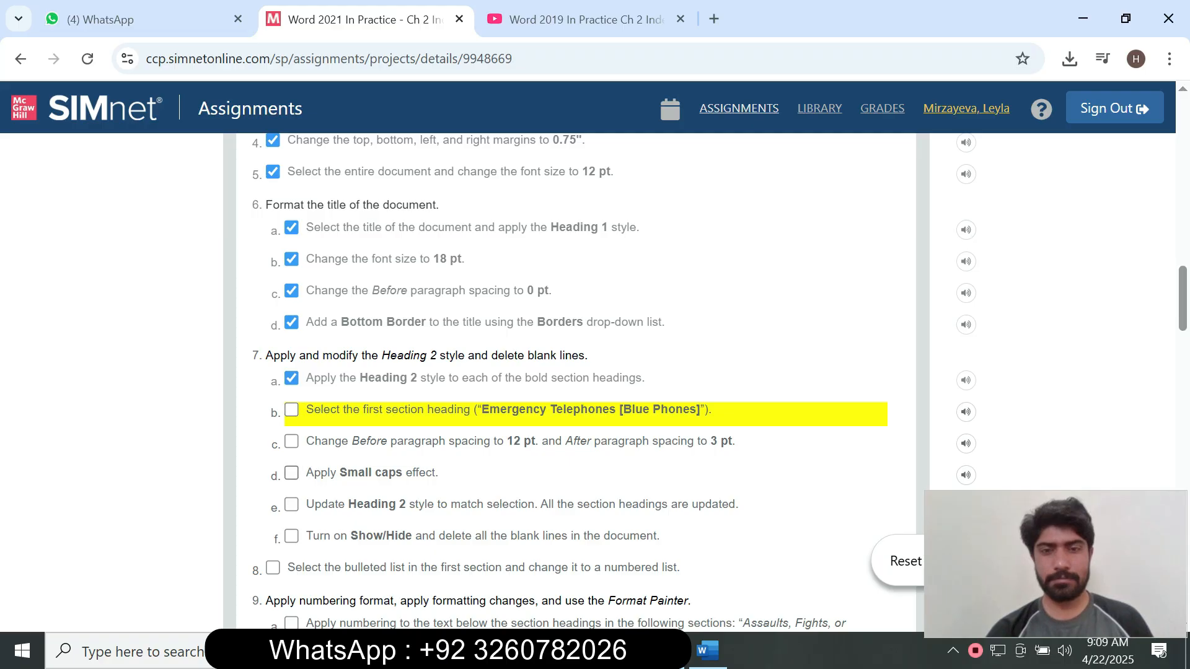
Apply Heading 2 to the Emergency Telephones [Blue Phones] and Emergency Telephone Locations headings.
left_click(707, 650)
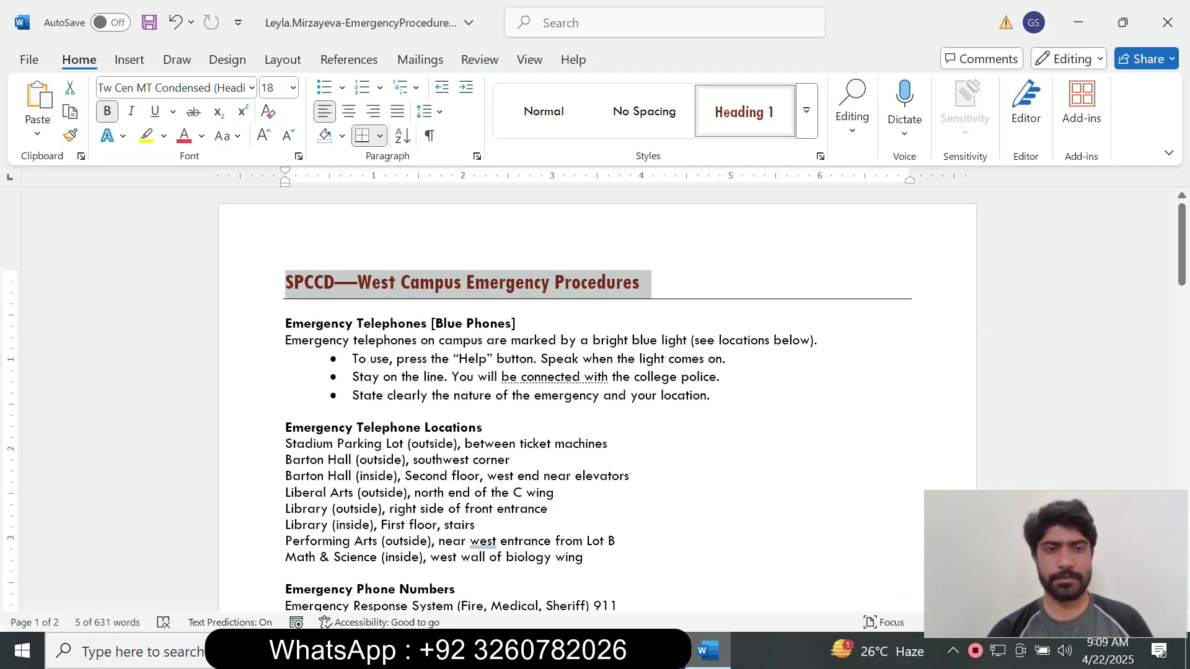
left_click(519, 324)
left_click_drag(519, 324, 287, 325)
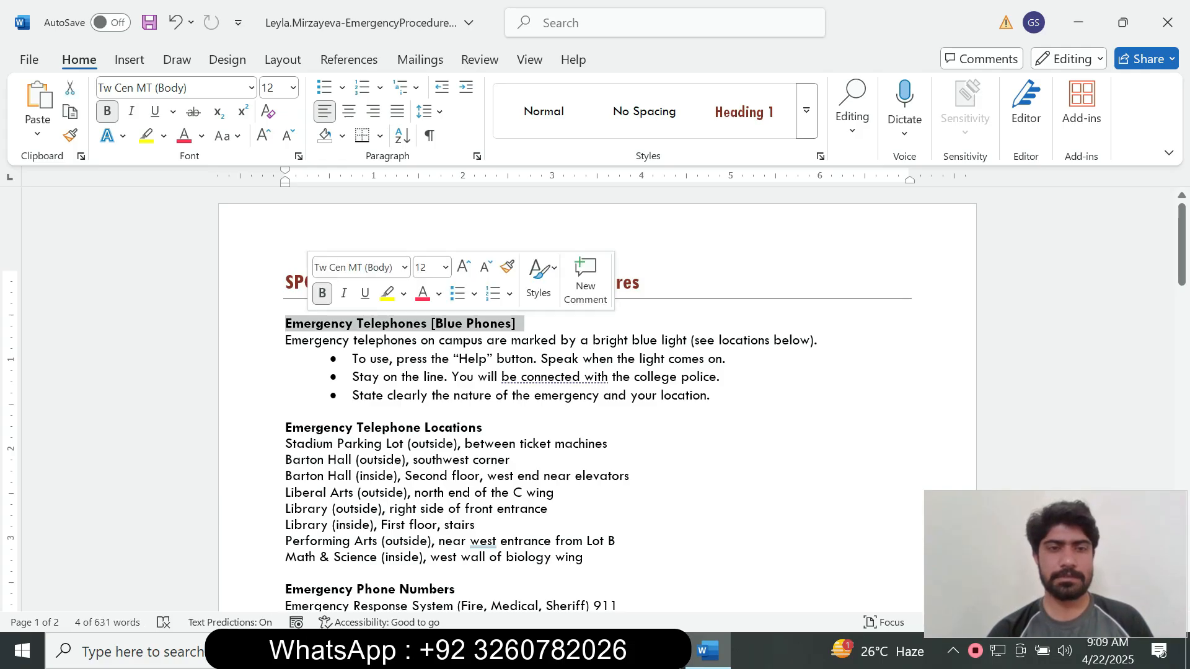
left_click(807, 110)
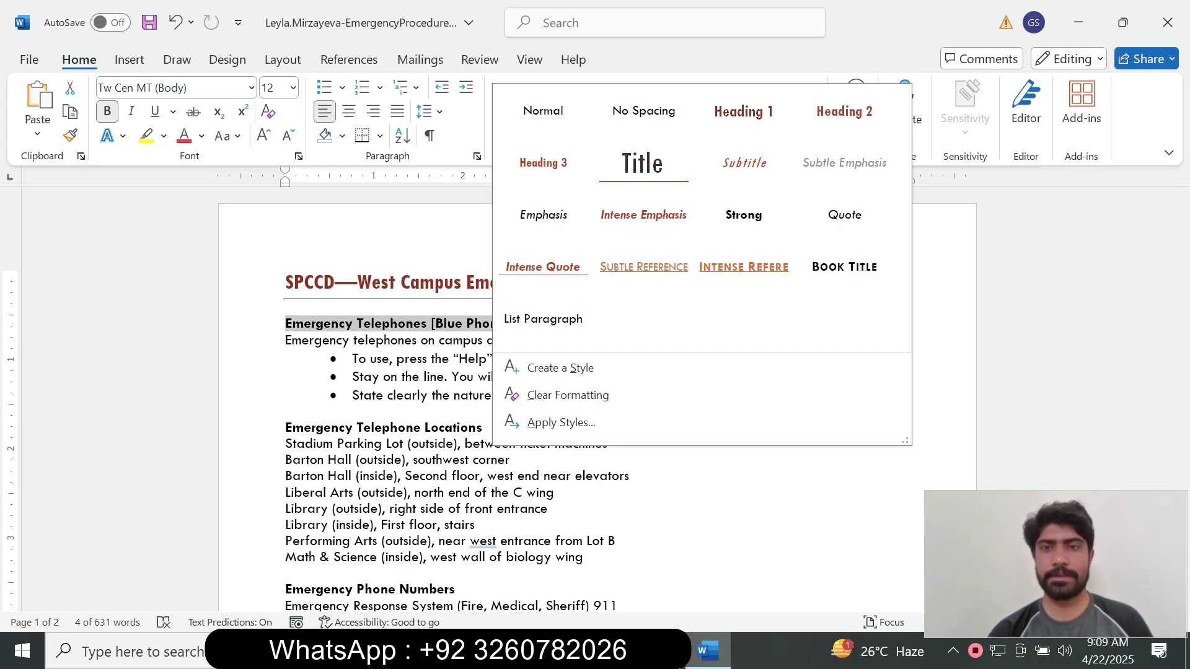
left_click(844, 112)
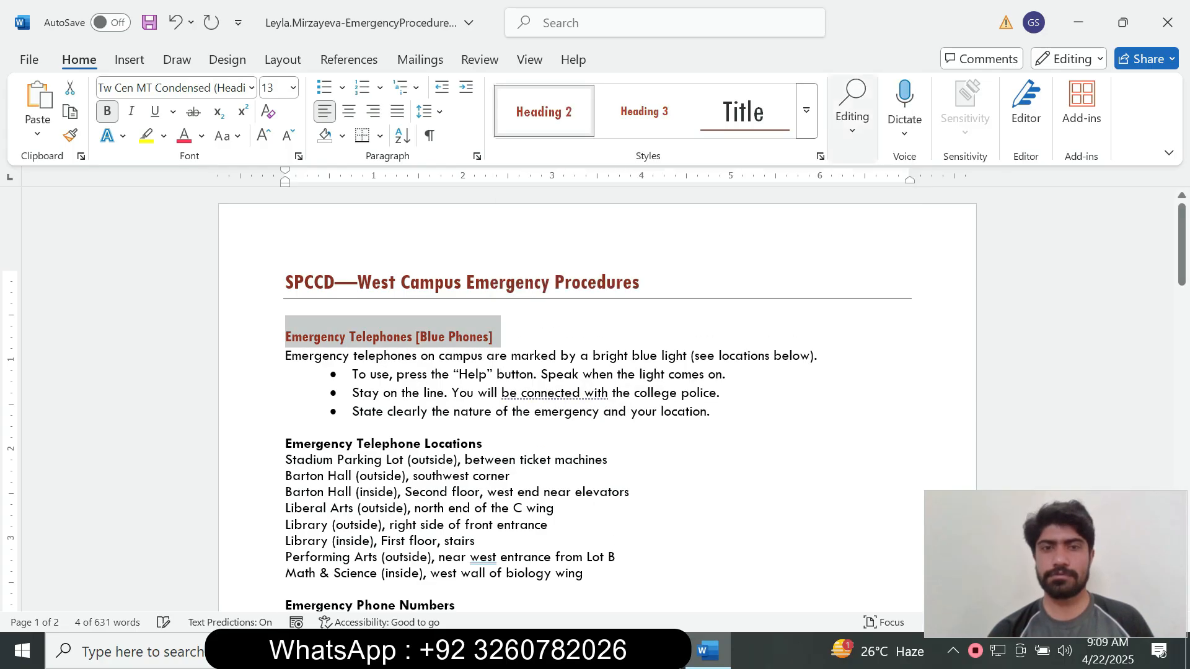
key("alt+Tab")
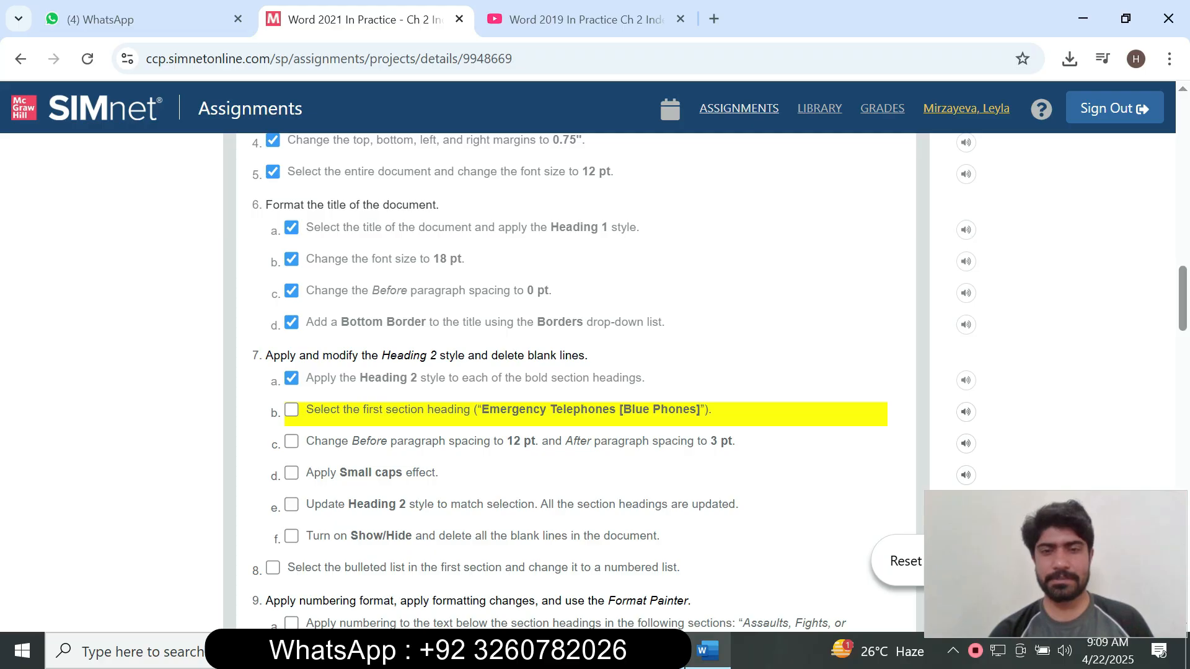
left_click(707, 651)
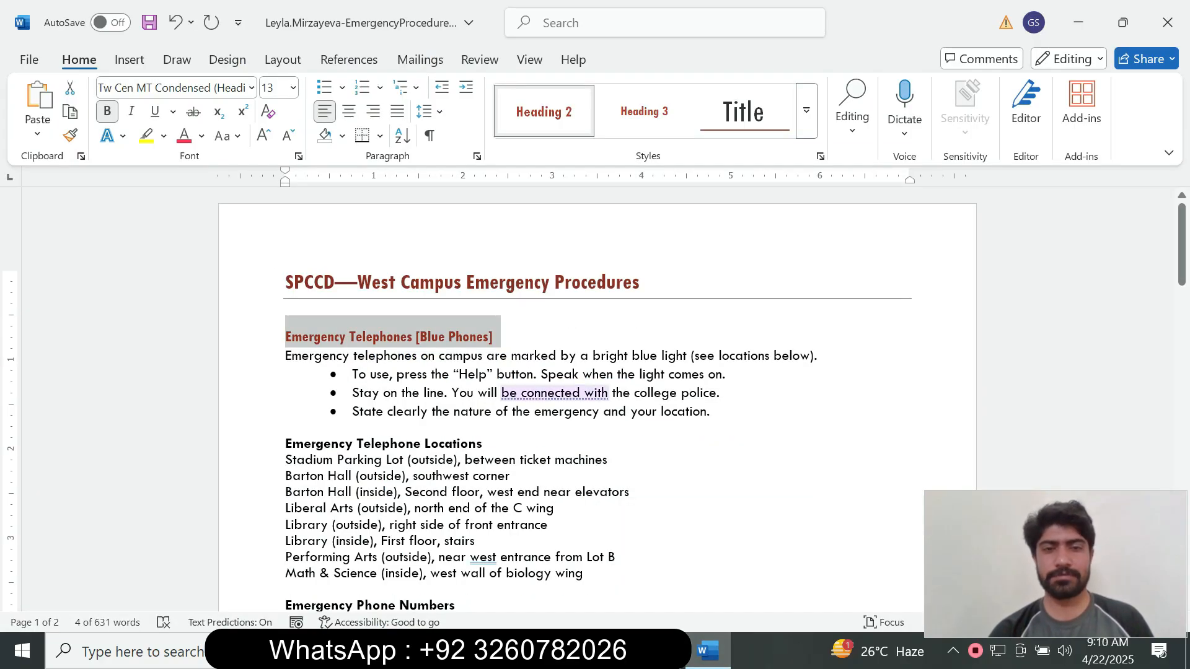
left_click_drag(487, 443, 286, 443)
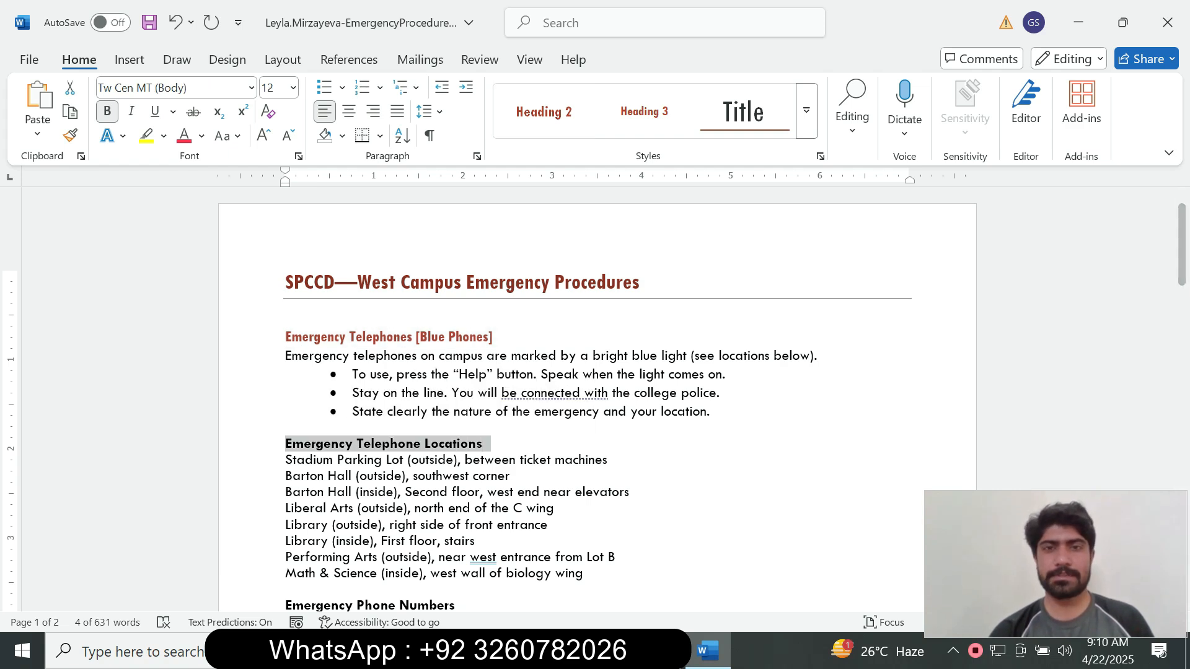
left_click(543, 112)
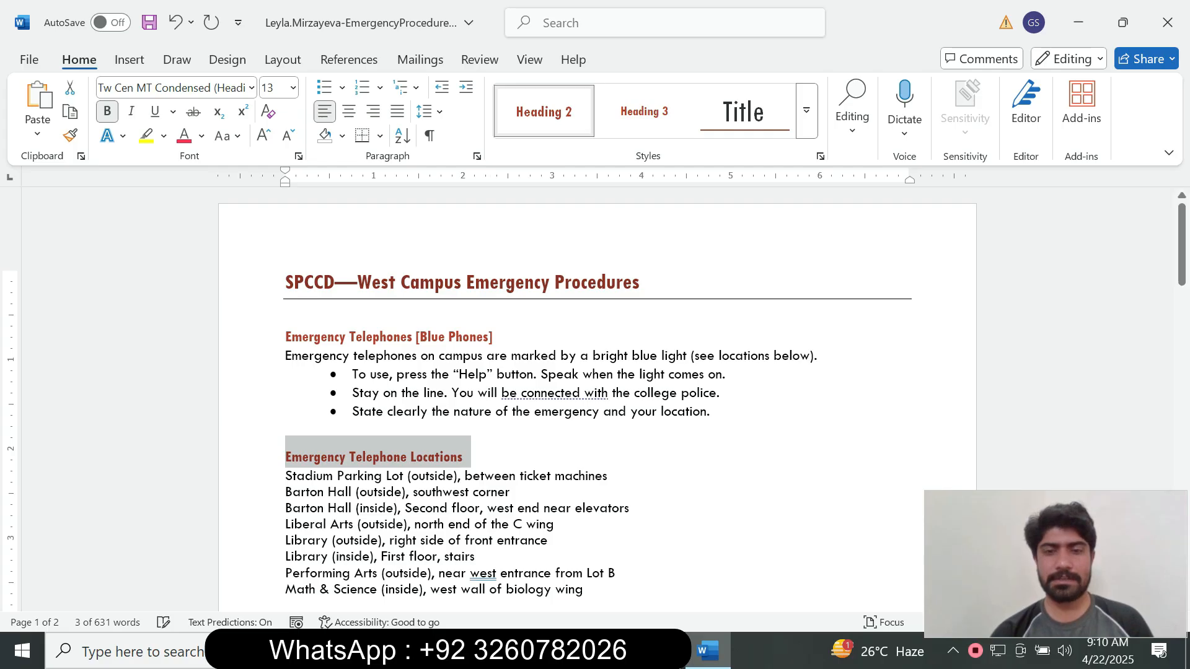
key("alt+Tab")
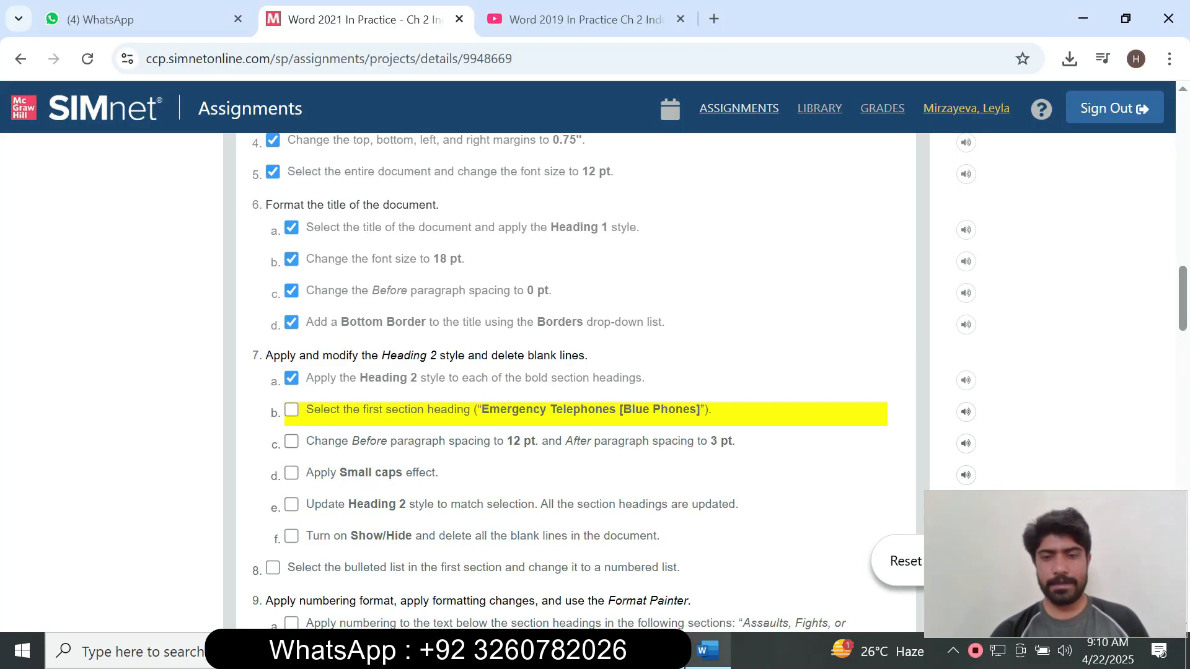
key("alt+Tab")
Apply Heading 2 to Emergency Phone Numbers, Accident or Medical Emergency, and the Assaults heading.
left_click_drag(1182, 243, 1181, 288)
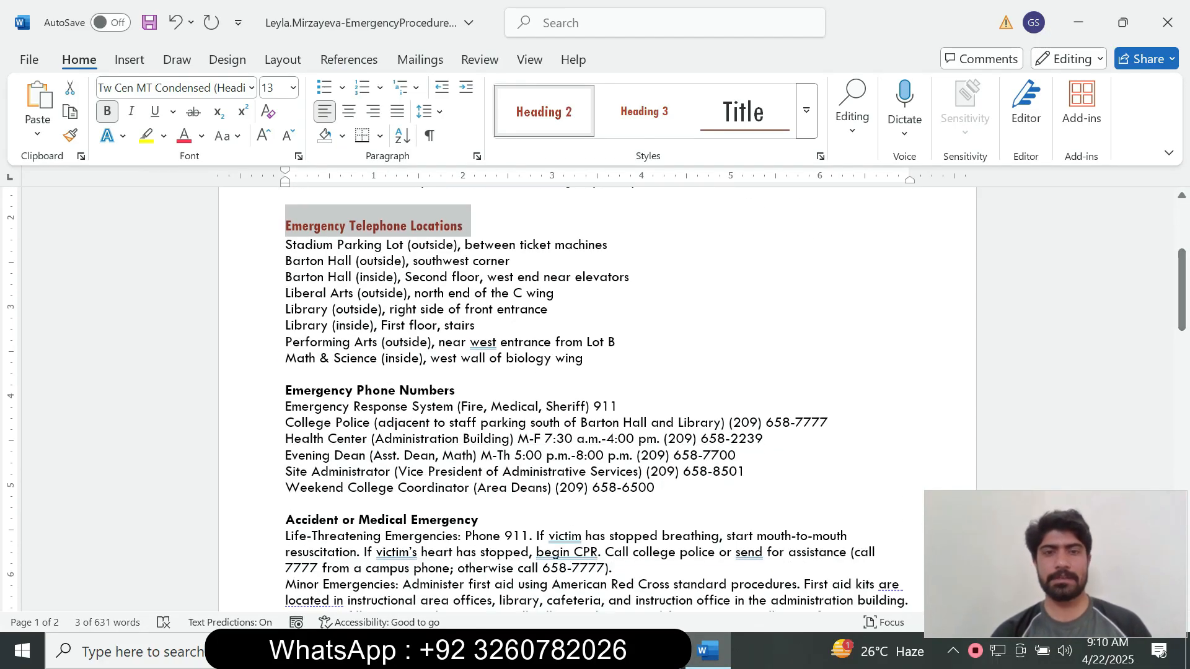
left_click_drag(286, 374, 429, 390)
left_click_drag(458, 391, 286, 391)
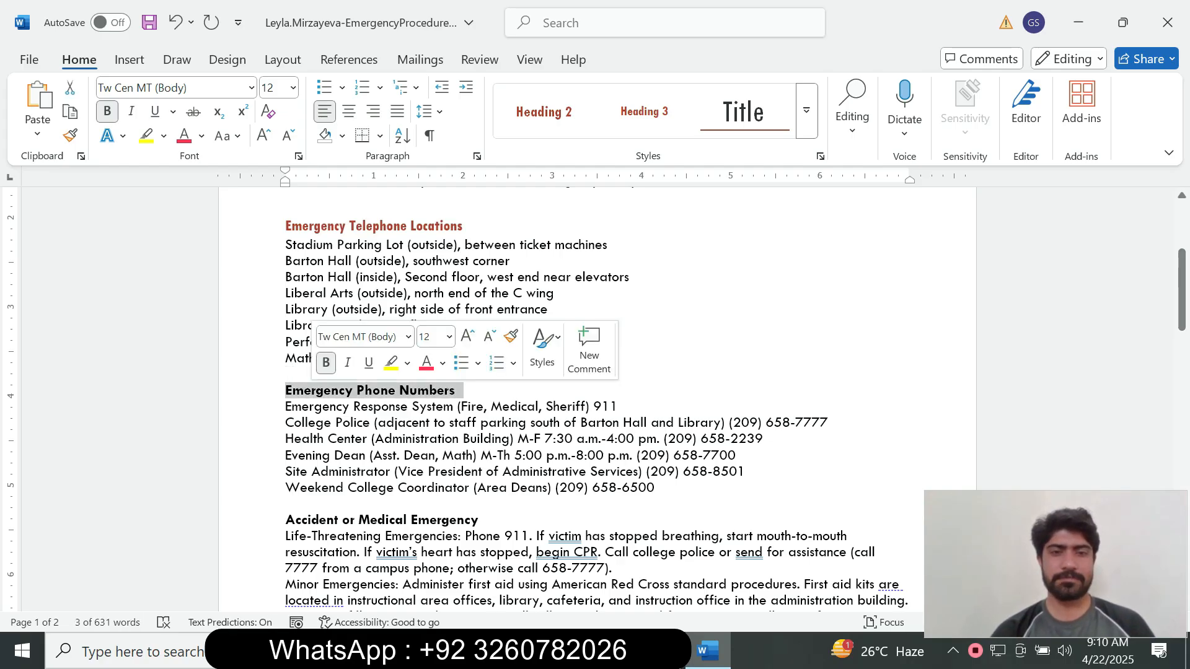
left_click(543, 112)
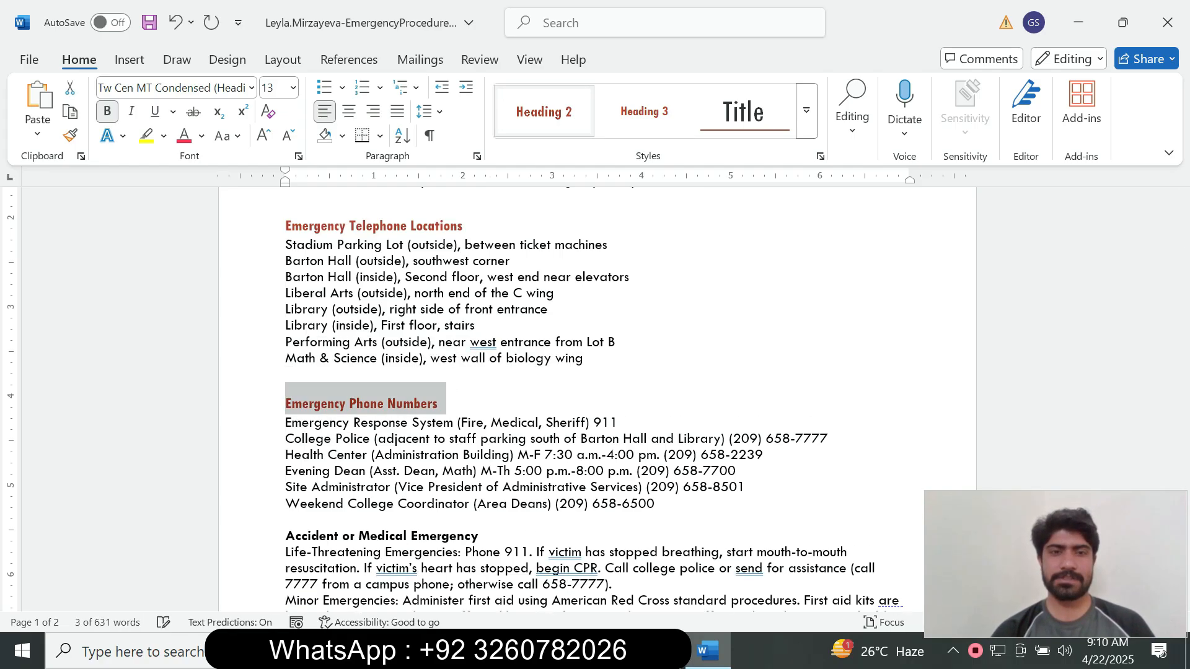
left_click_drag(1182, 300, 1181, 345)
left_click_drag(478, 311, 285, 311)
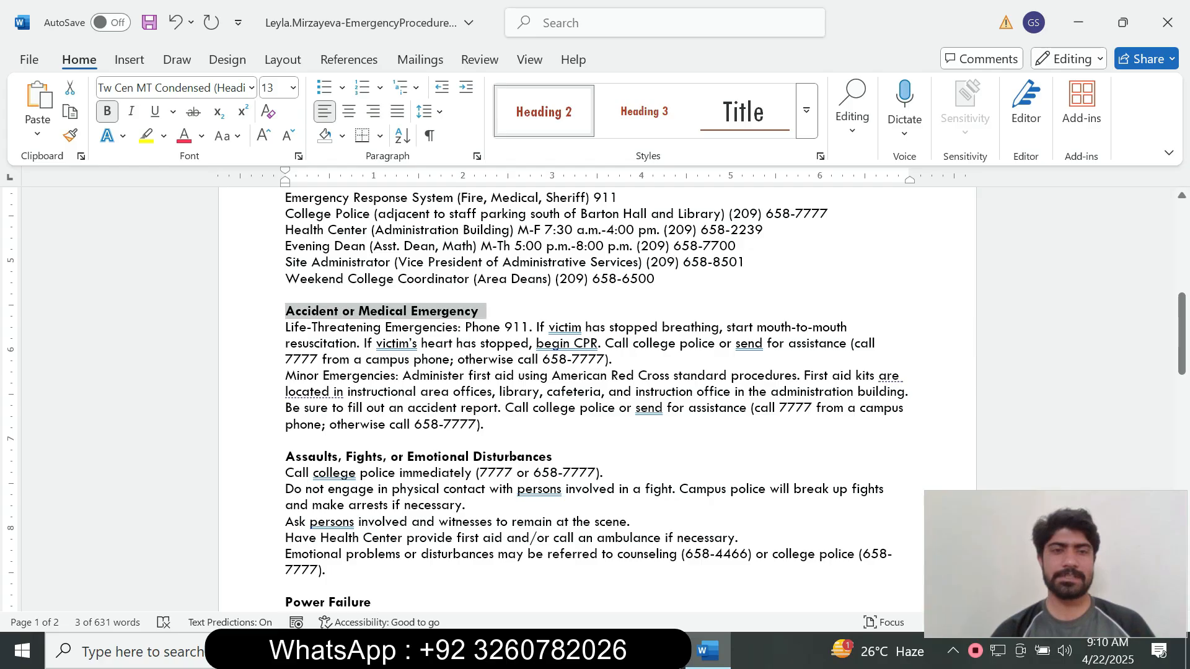
left_click(543, 111)
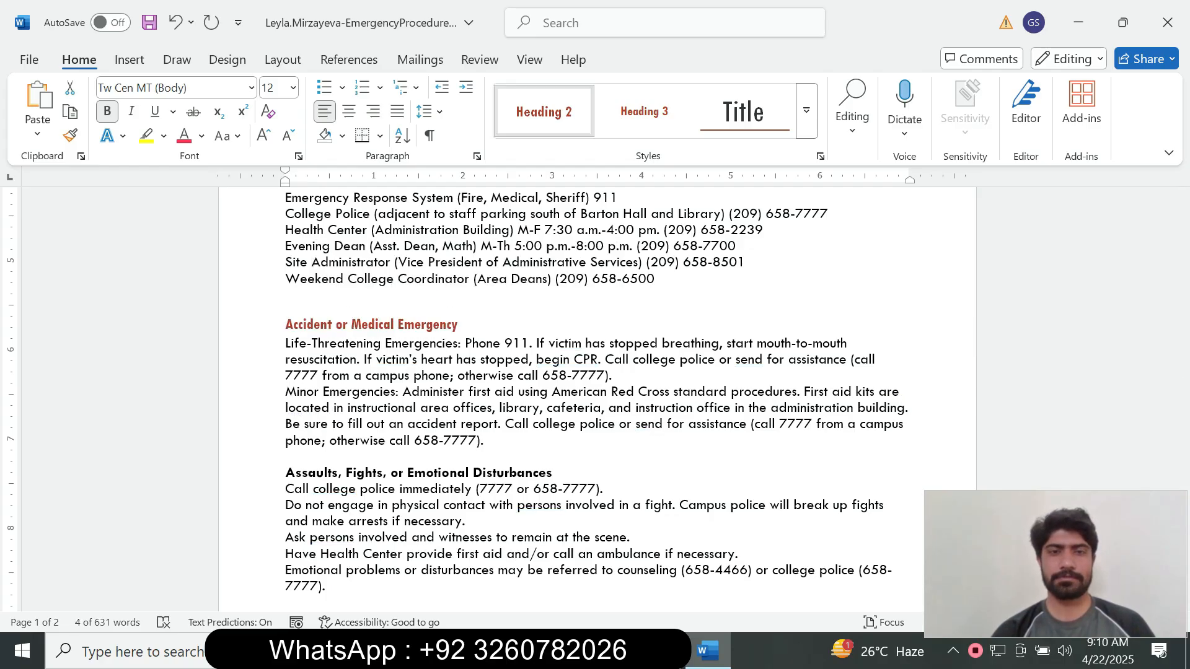
left_click_drag(552, 473, 285, 473)
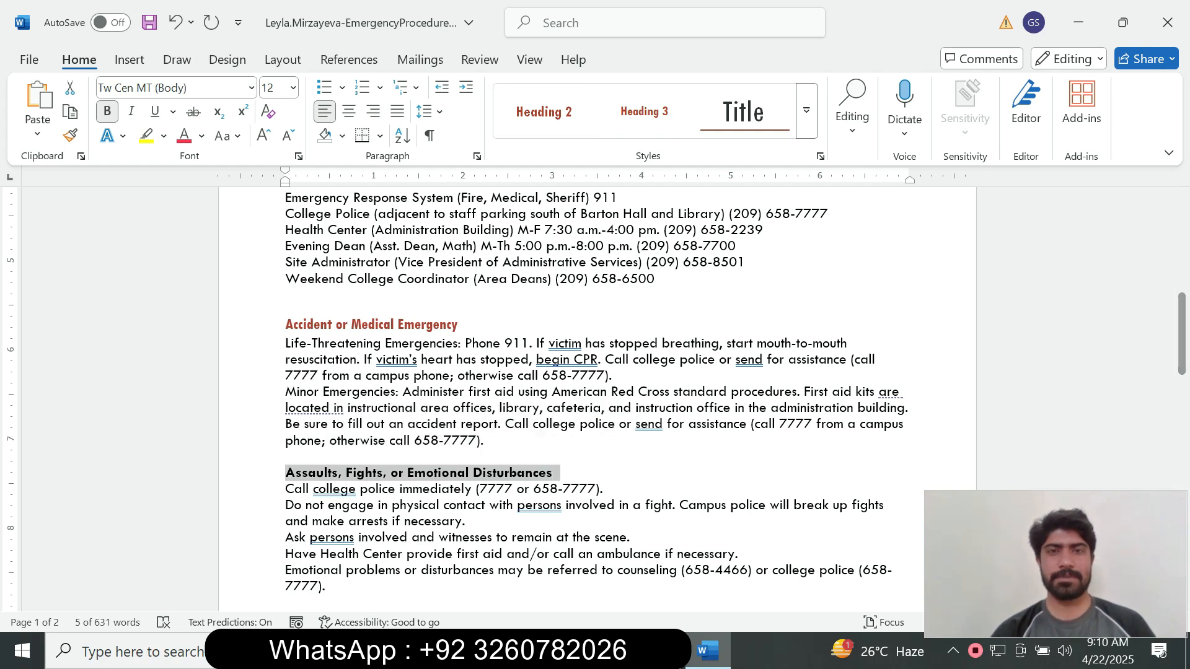
left_click(543, 111)
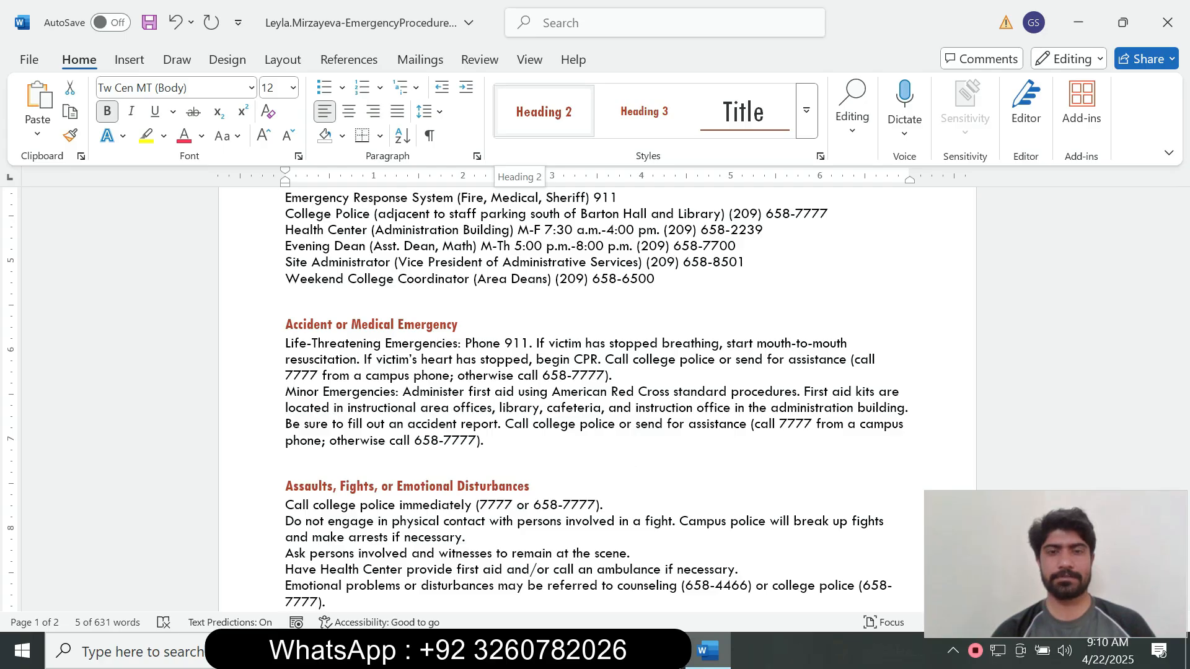
left_click(544, 112)
Apply Heading 2 to the Power Failure, Fire, and Earthquake headings.
left_click_drag(1182, 345, 1182, 404)
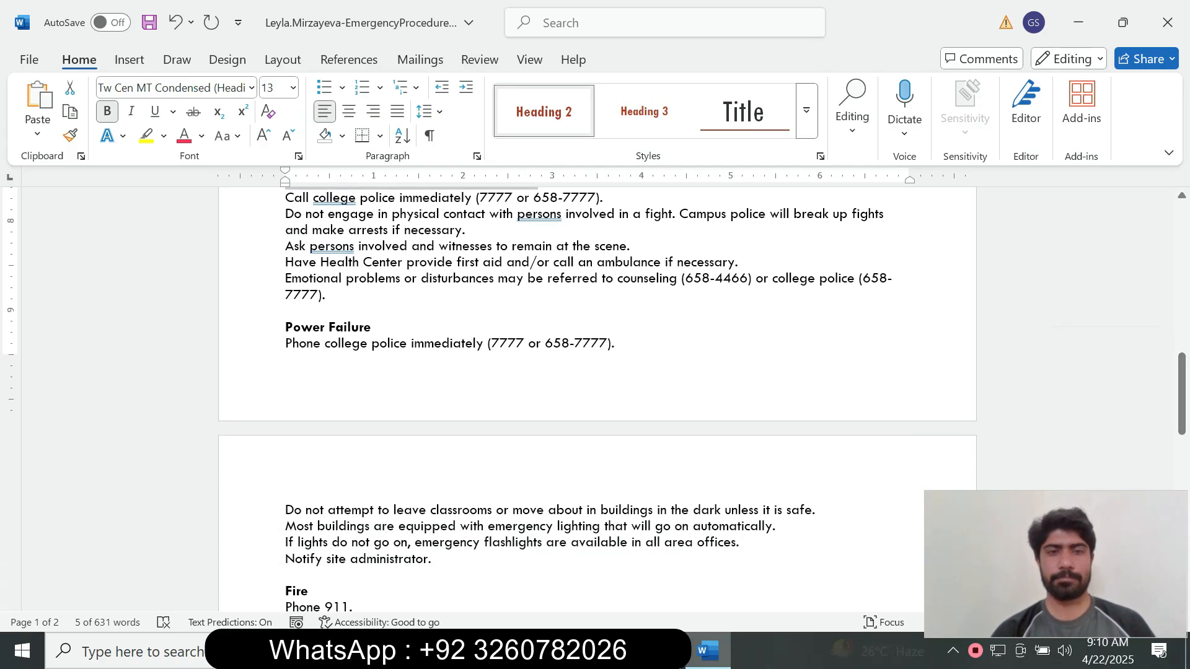
left_click_drag(372, 327, 285, 327)
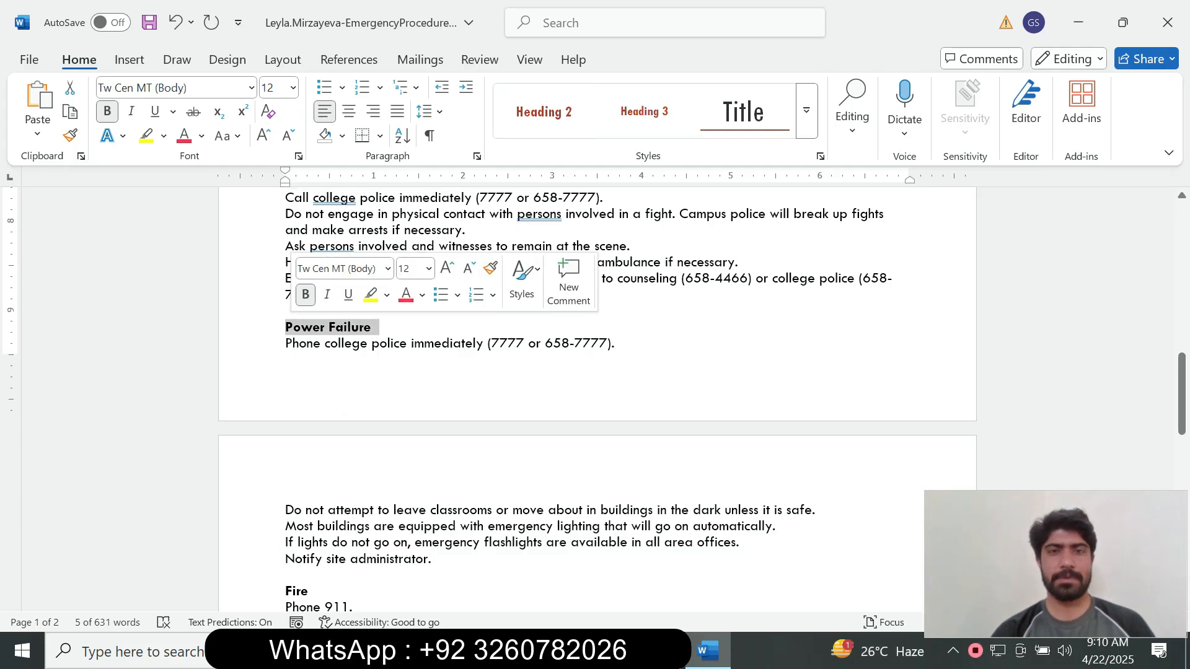
left_click(544, 112)
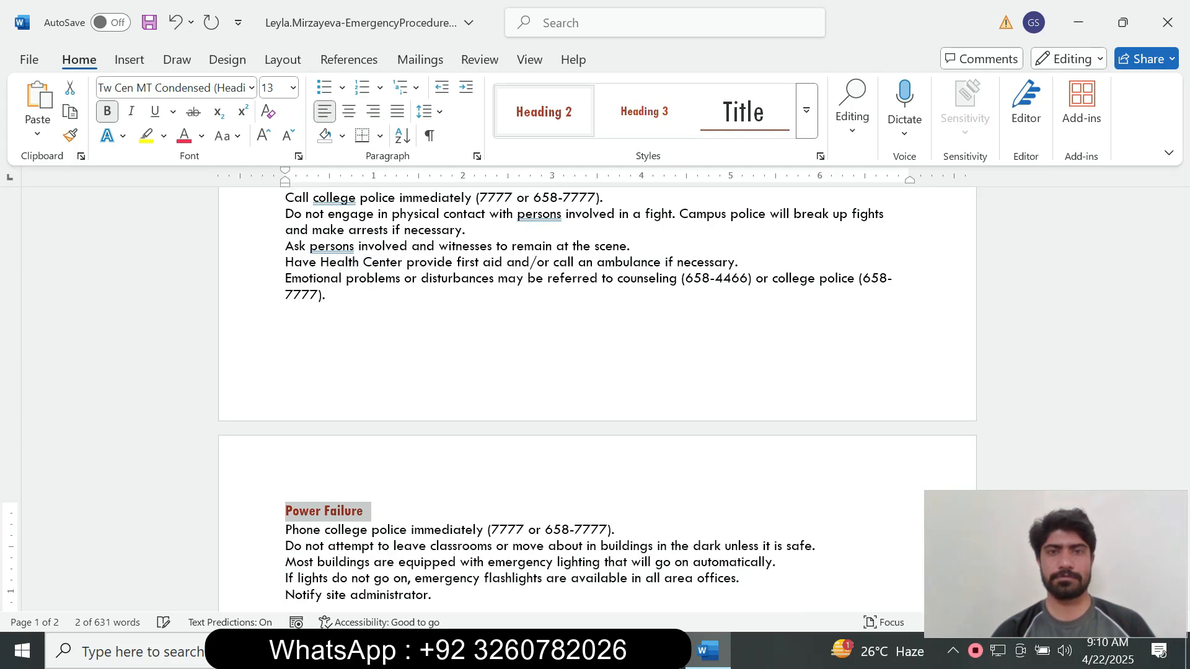
left_click_drag(1182, 393, 1182, 456)
left_click_drag(316, 306, 285, 307)
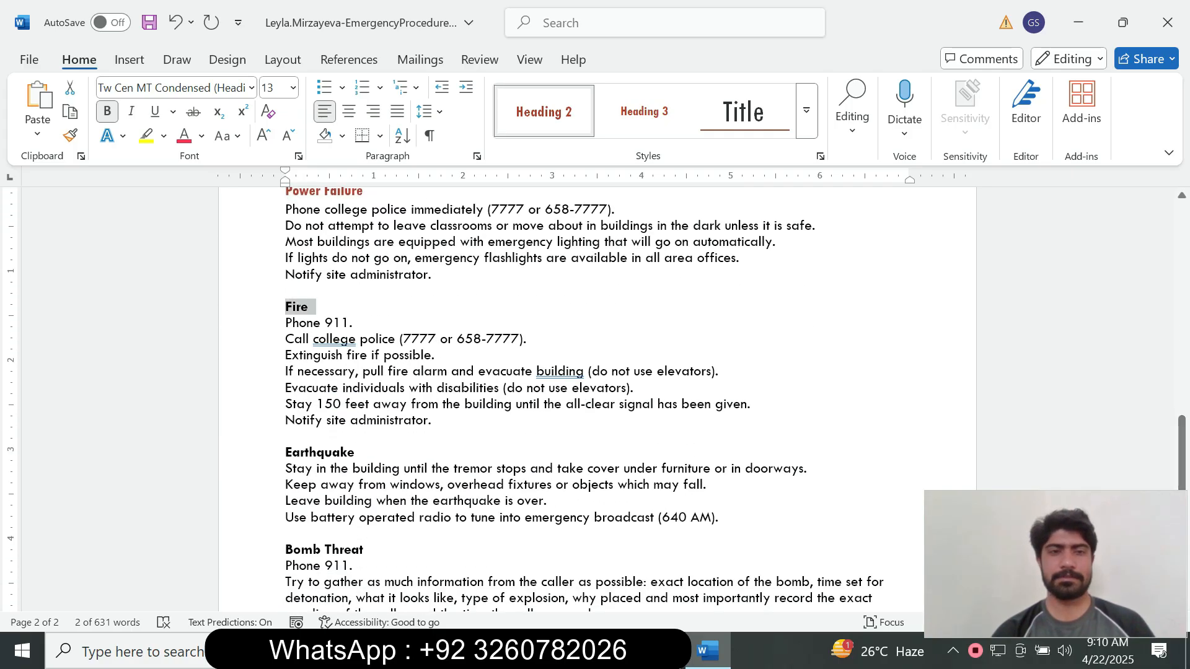
left_click(544, 111)
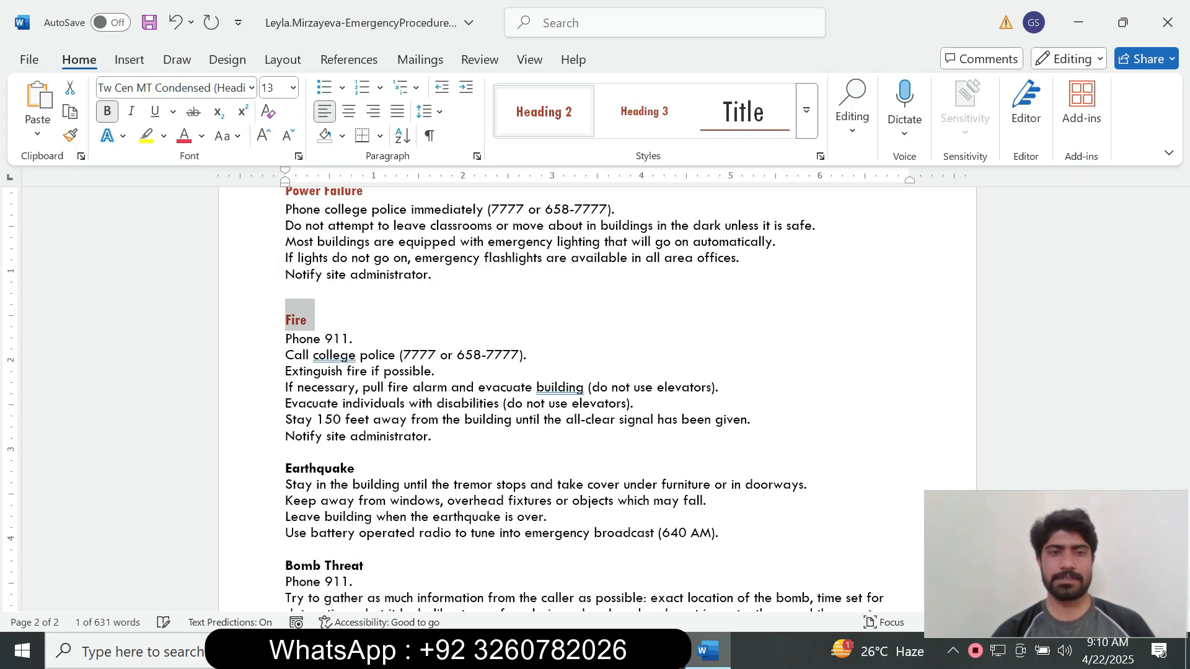
mouse_move(355, 469)
left_mouse_down()
mouse_move(291, 469)
mouse_move(362, 468)
left_mouse_up()
left_click(285, 468)
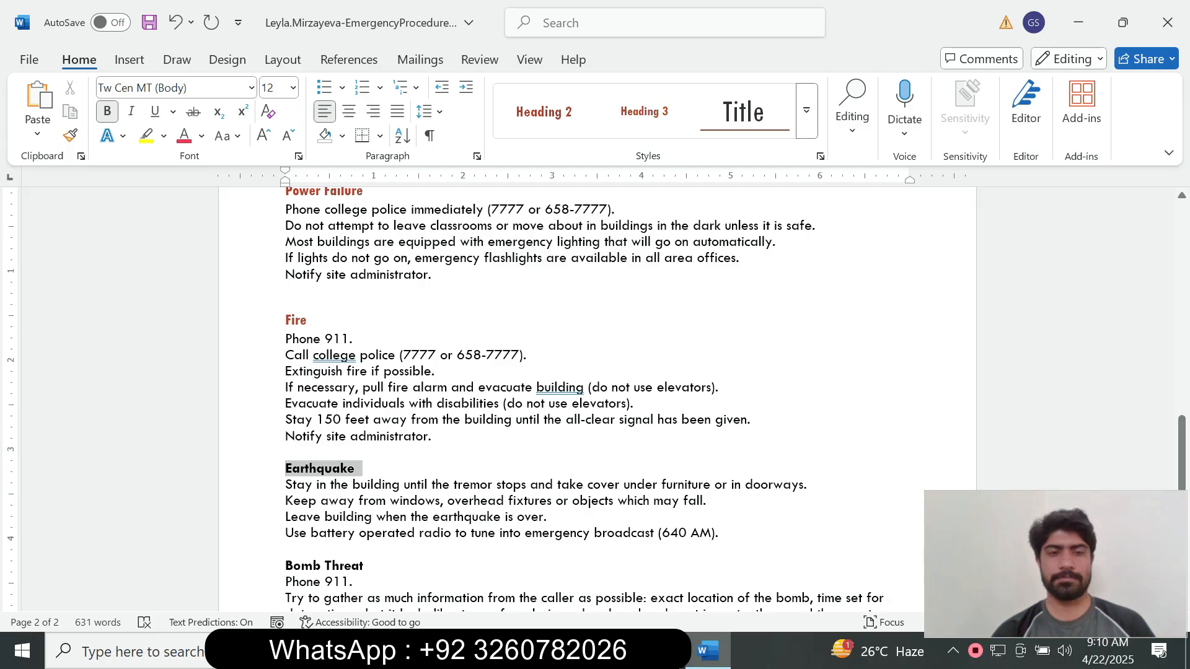
left_click(361, 468)
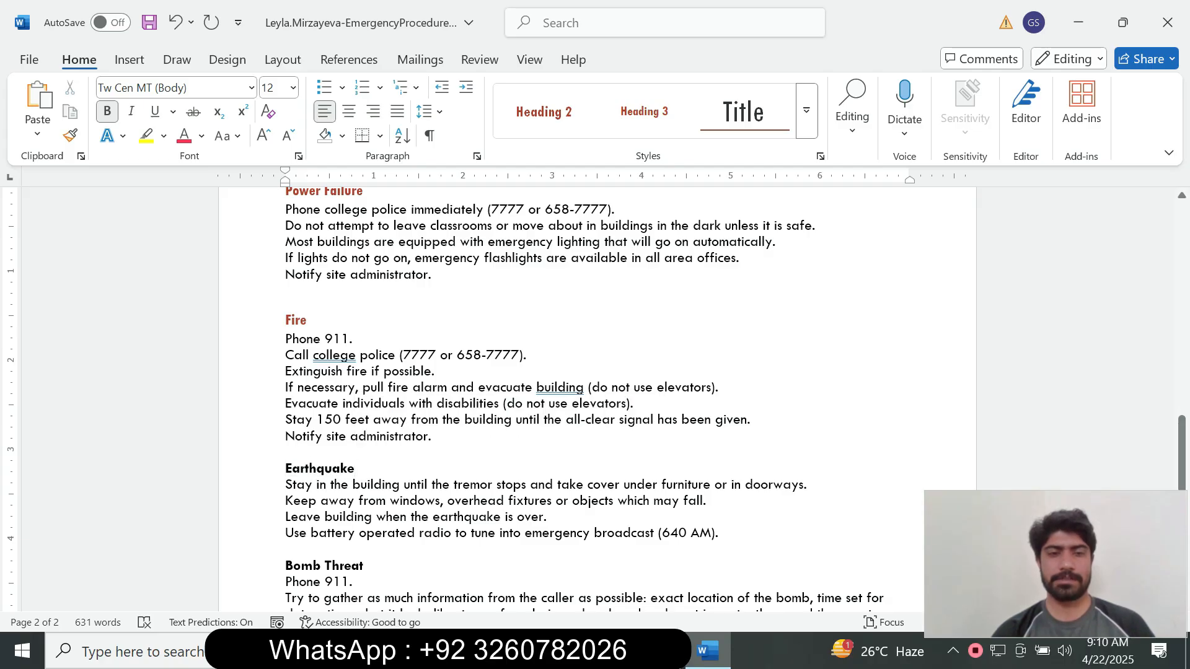
left_click_drag(285, 468, 362, 469)
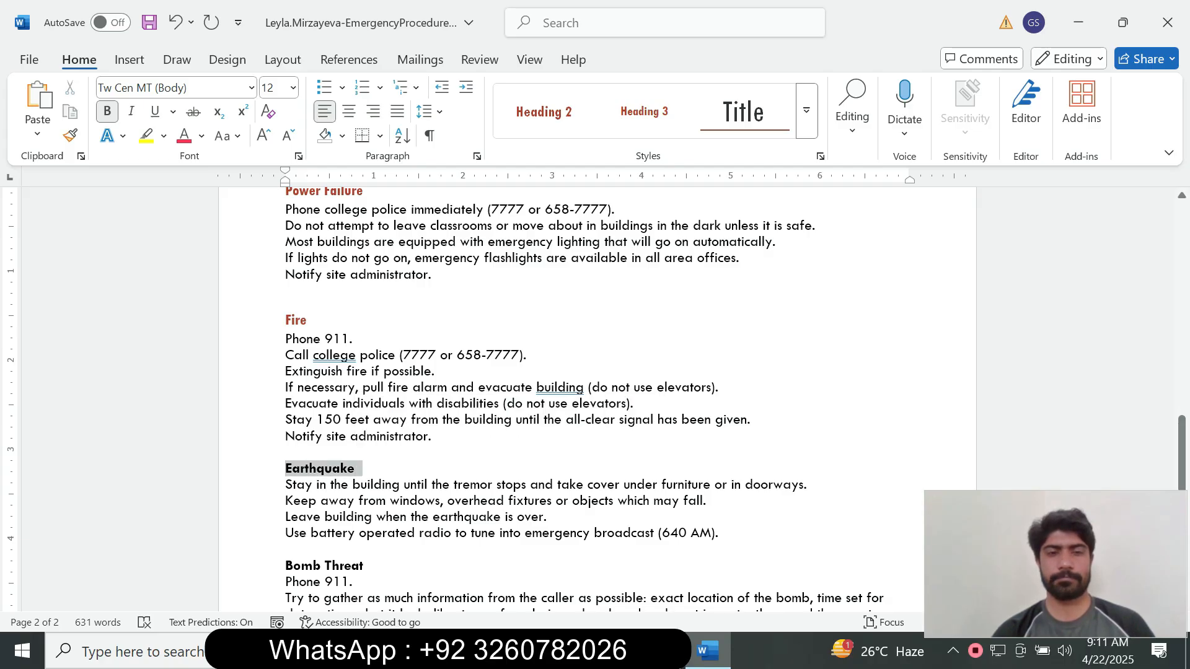
left_click(544, 112)
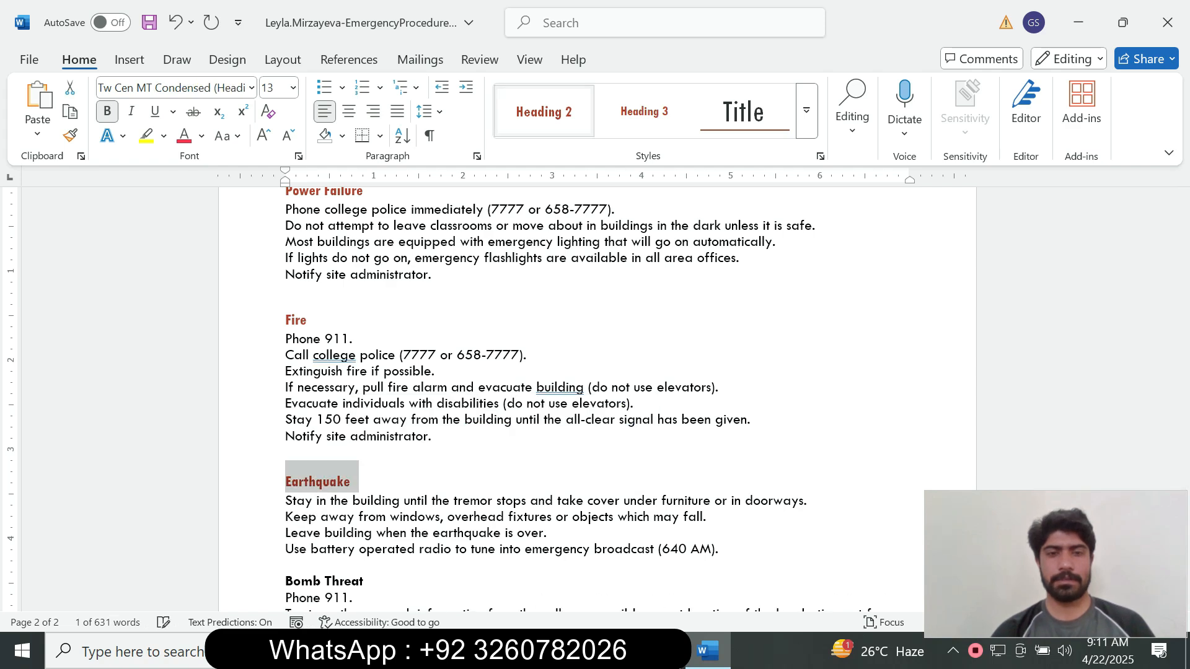
Apply Heading 2 to Bomb Threat, Tips to Professors and Staff, and Response to Students.
left_click_drag(1182, 437, 1182, 485)
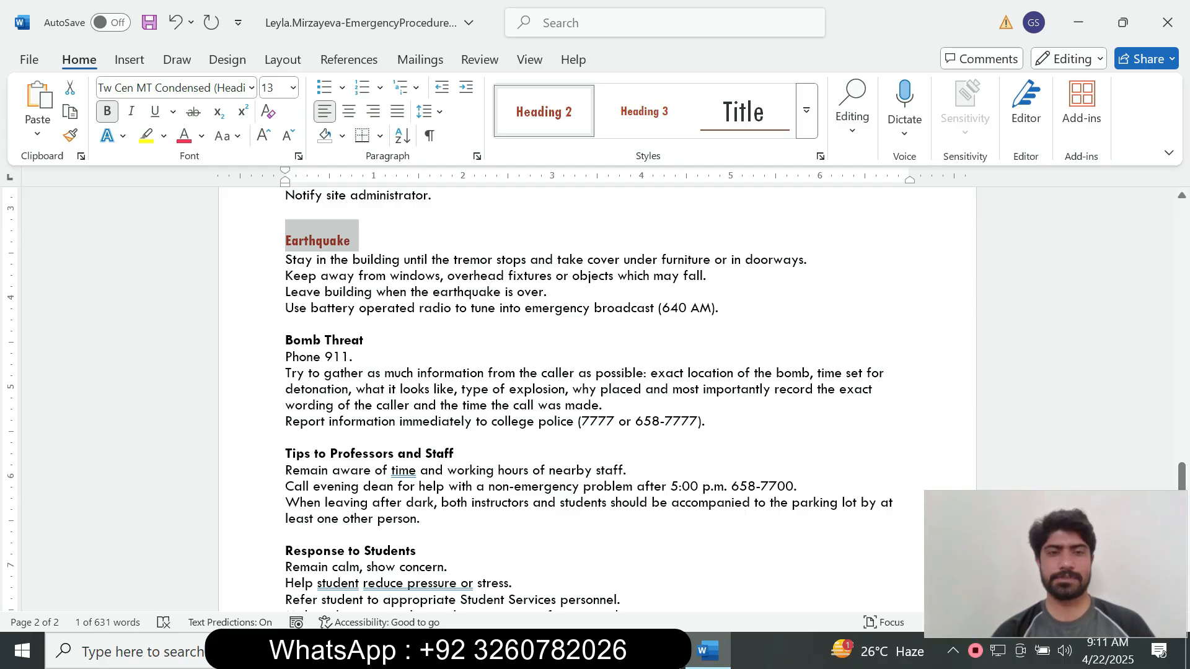
left_click_drag(285, 340, 370, 340)
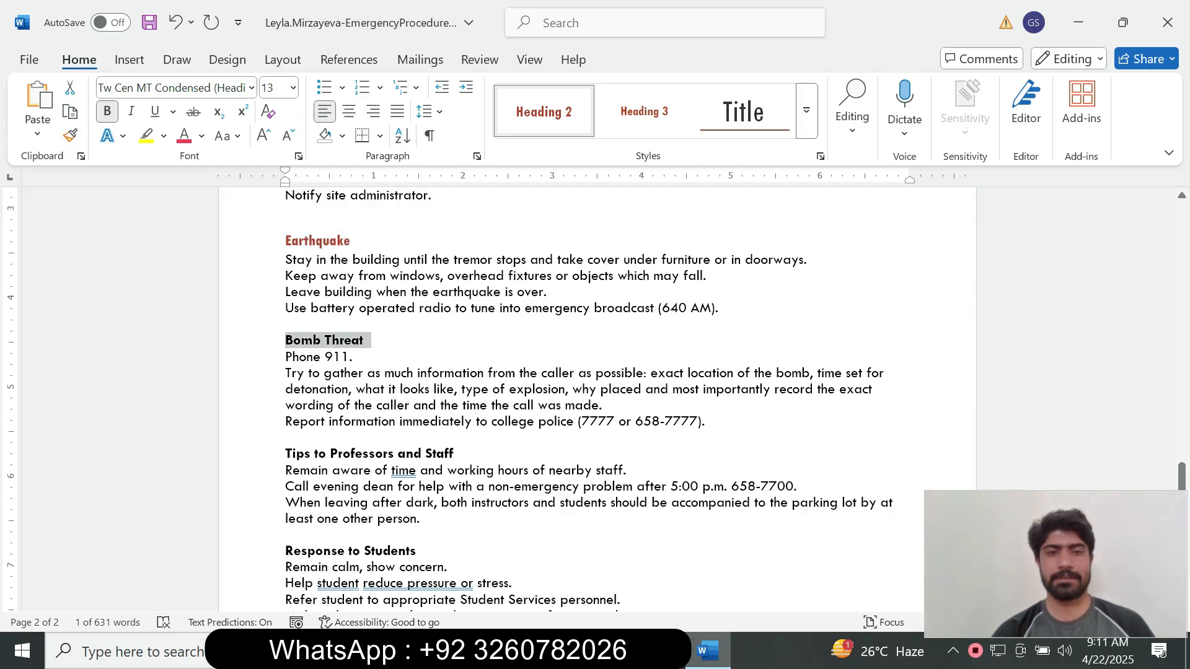
left_click(543, 112)
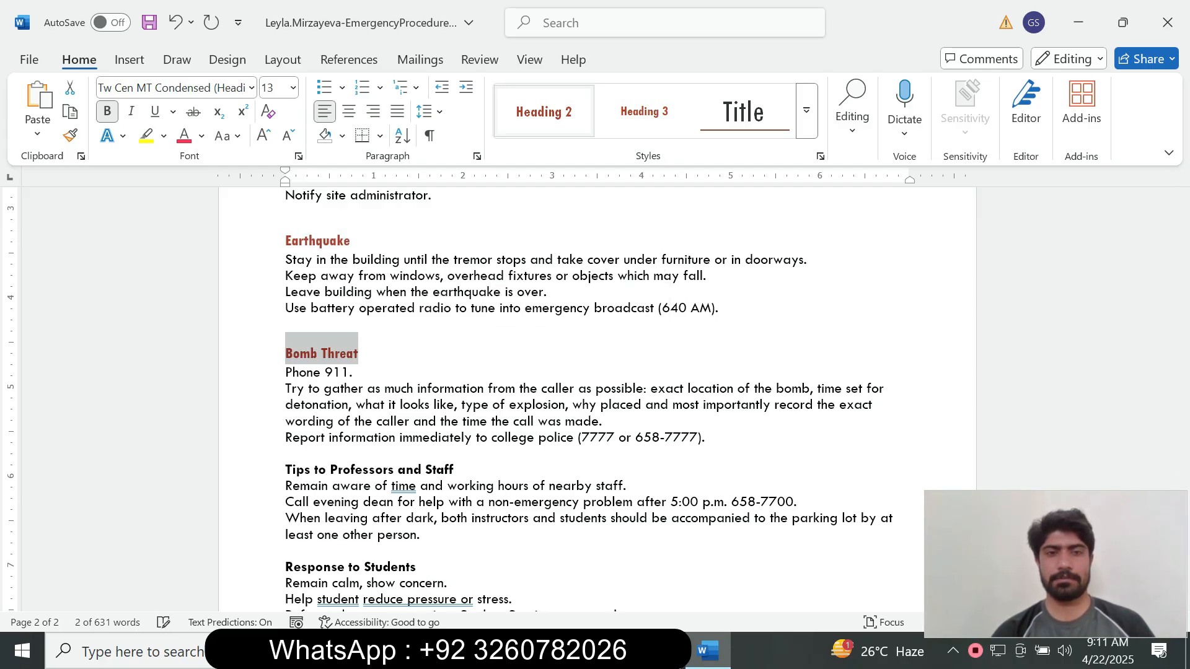
left_click_drag(286, 470, 462, 470)
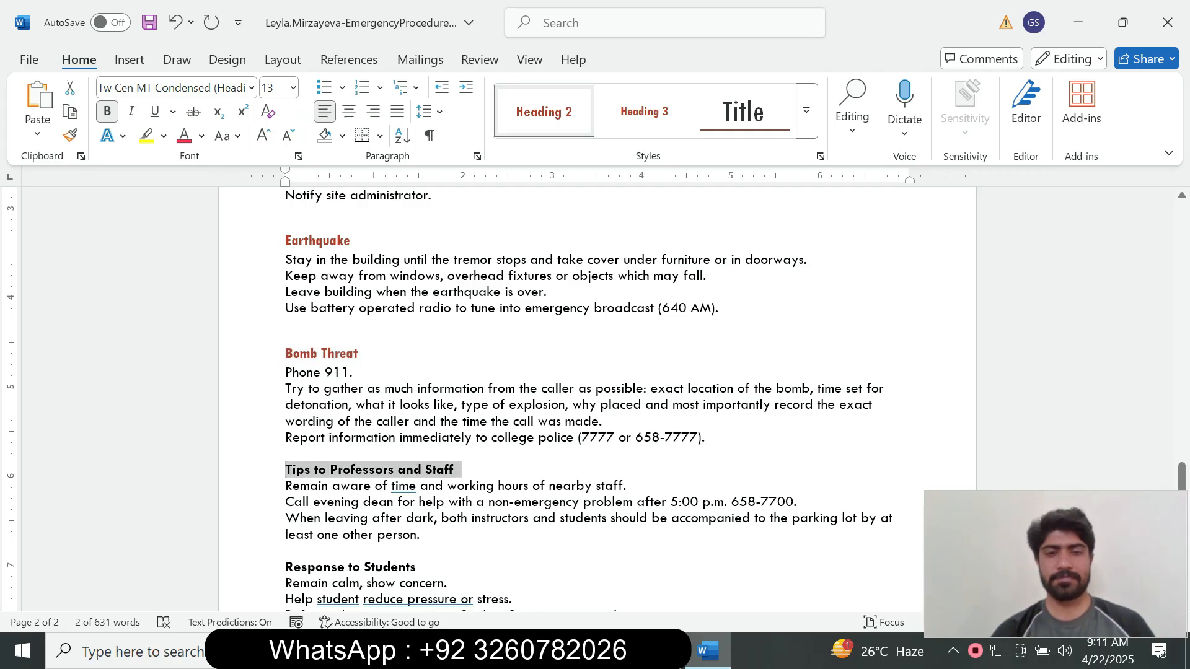
left_click(544, 112)
left_click(544, 112)
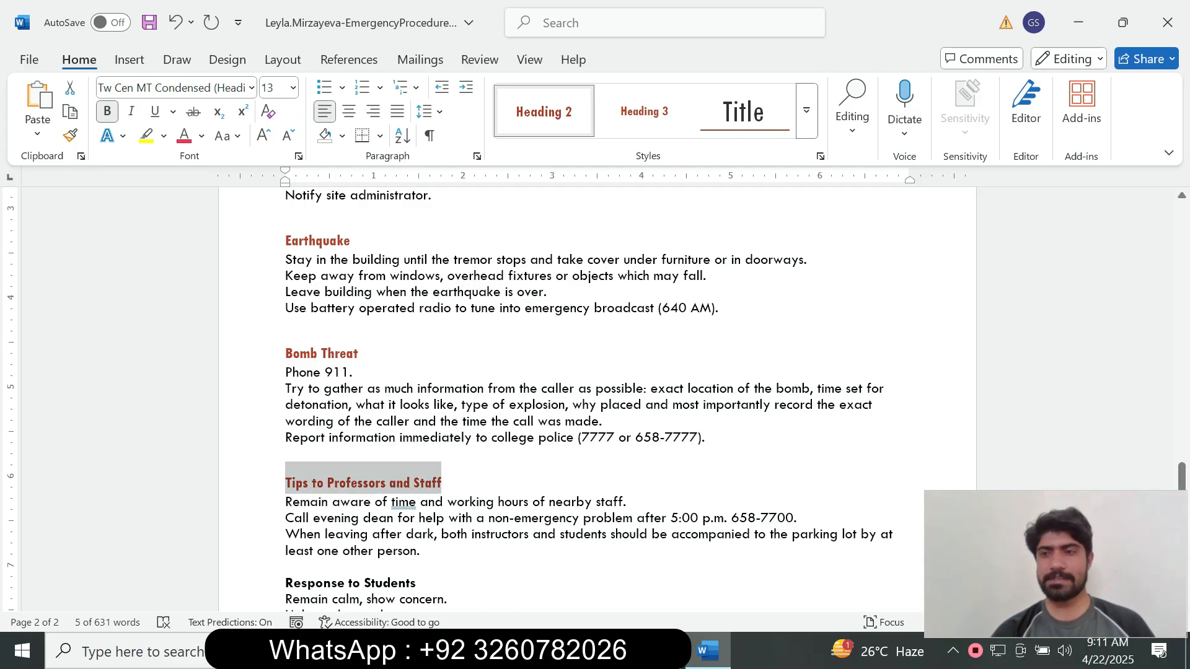
left_click_drag(1181, 477, 1181, 514)
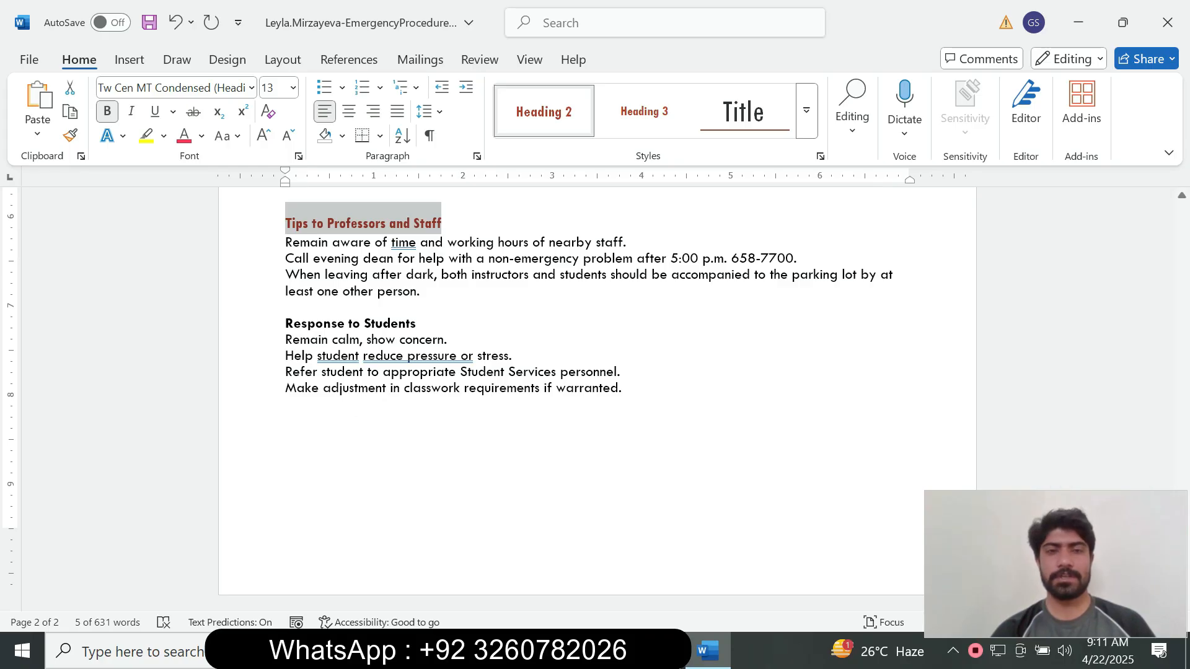
left_click_drag(286, 324, 416, 324)
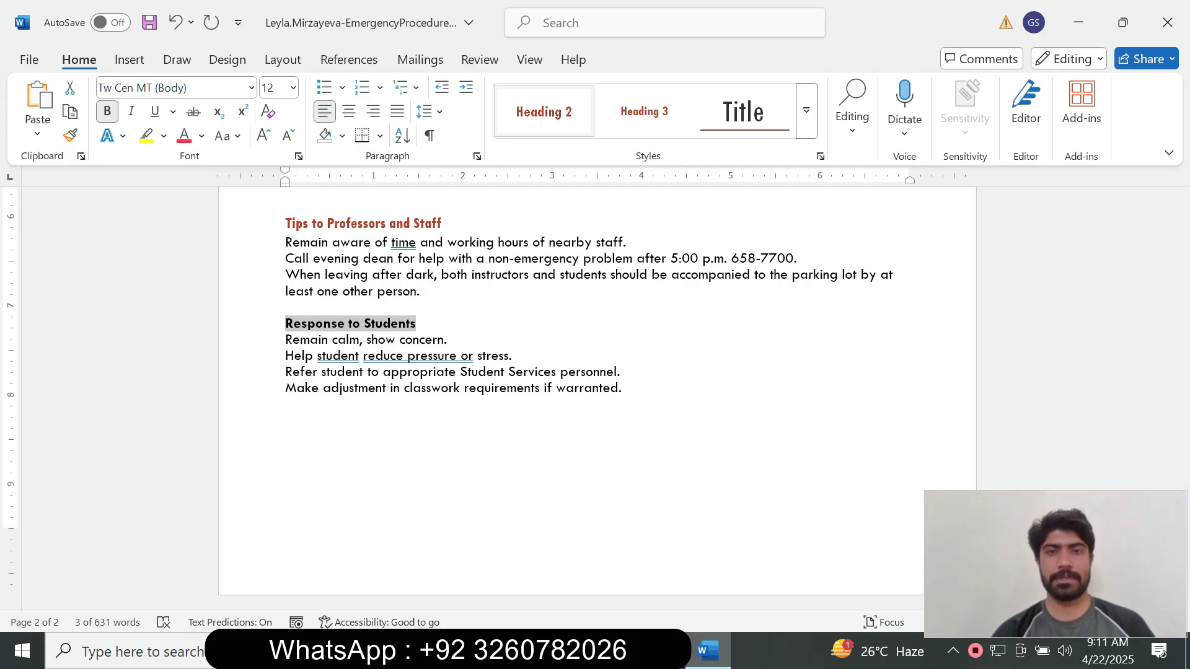
left_click(543, 112)
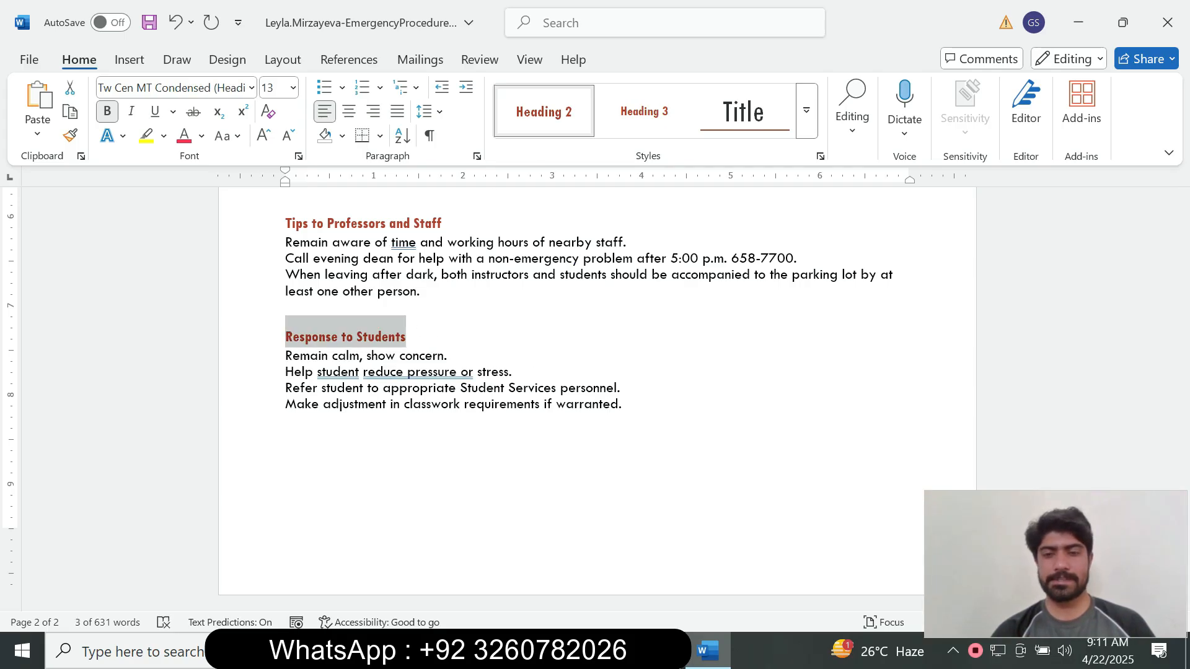
key("alt+Tab")
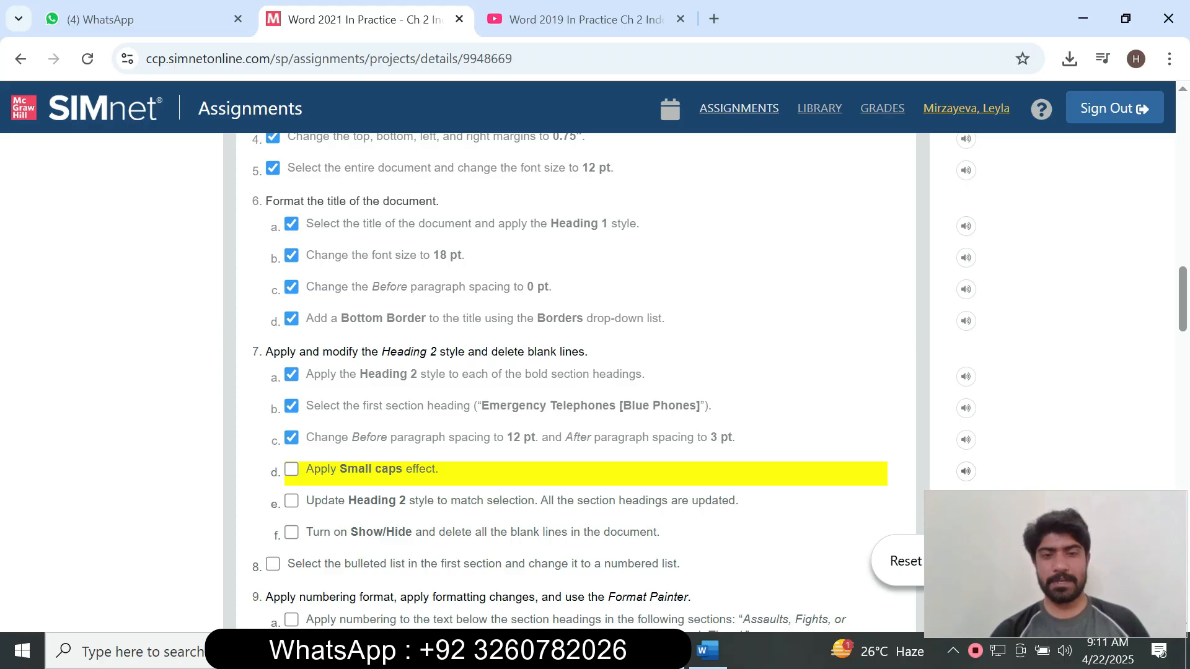
Return to the Emergency Procedures document in Word and scroll back up.
left_click(707, 650)
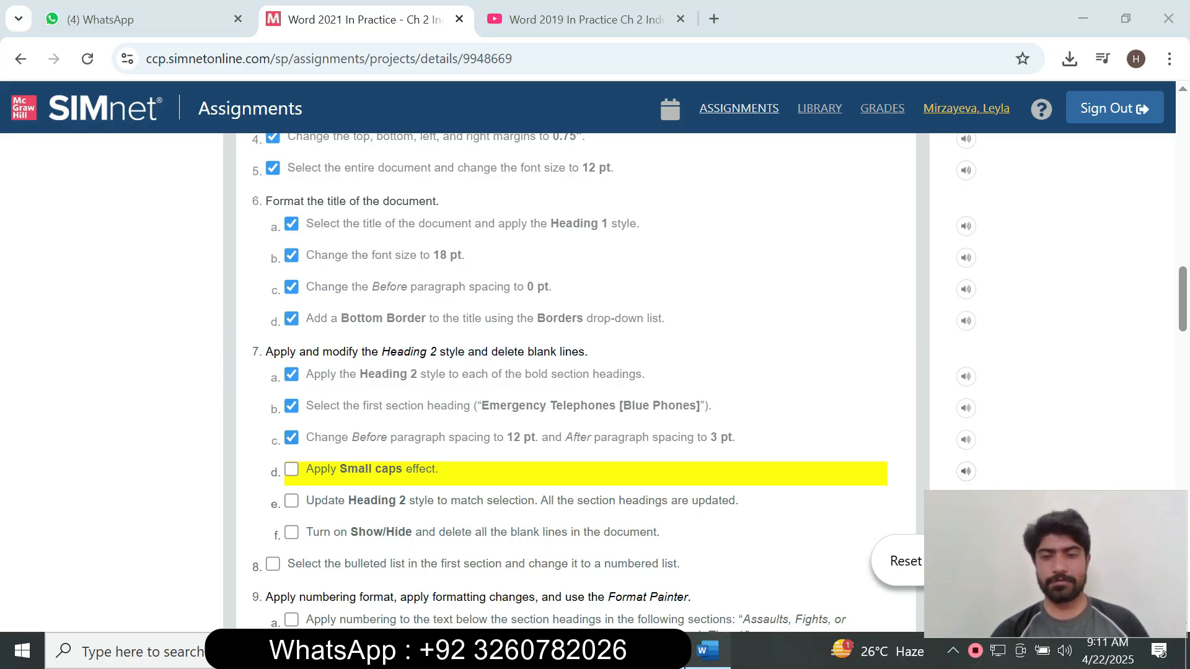
scroll(597, 397, "up", 20)
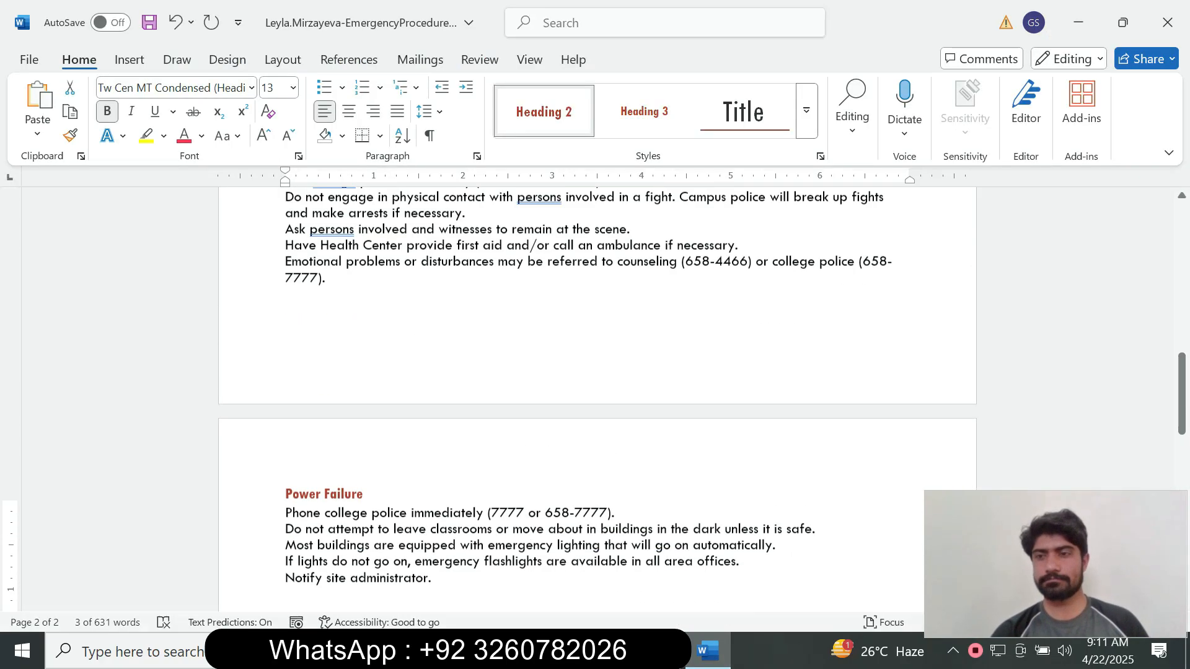
In the Paragraph dialog, set the Emergency Telephones [Blue Phones] heading to Before 12 pt, After 3 pt.
left_click_drag(1182, 341, 1181, 269)
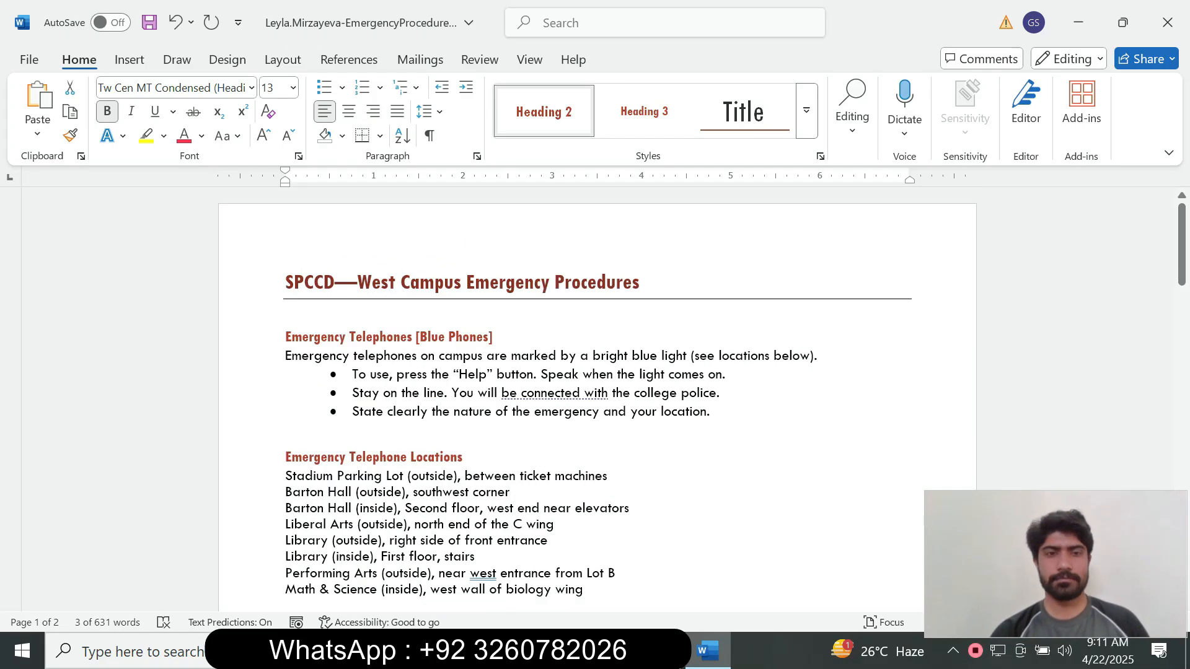
left_click(286, 337)
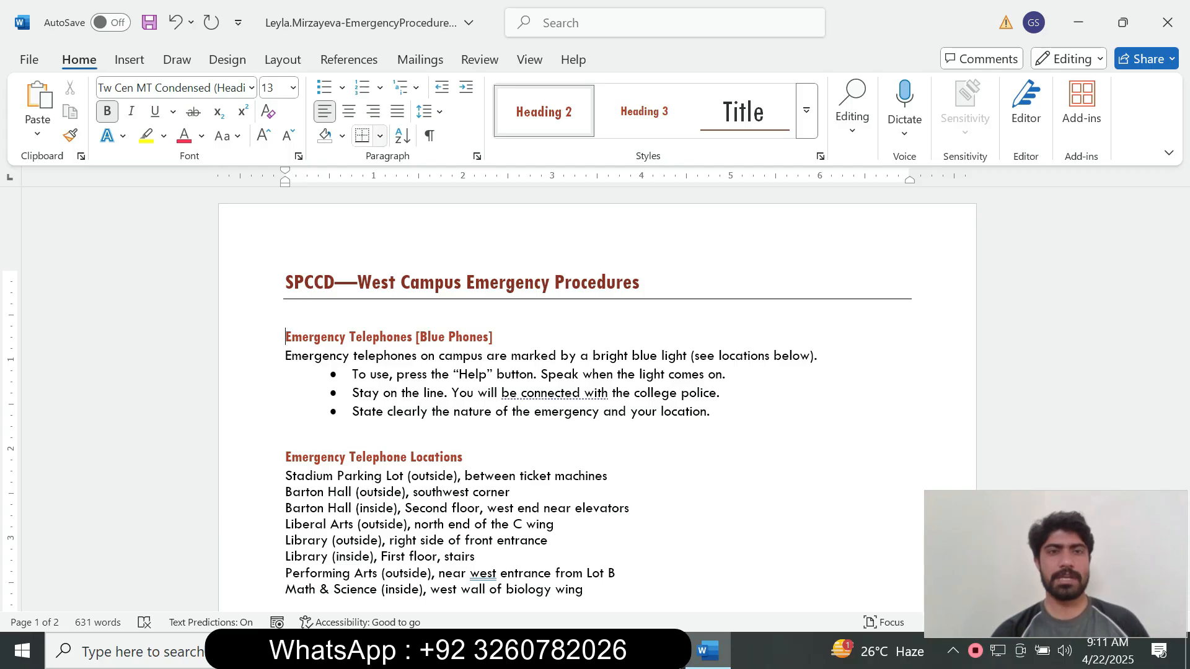
left_click(476, 156)
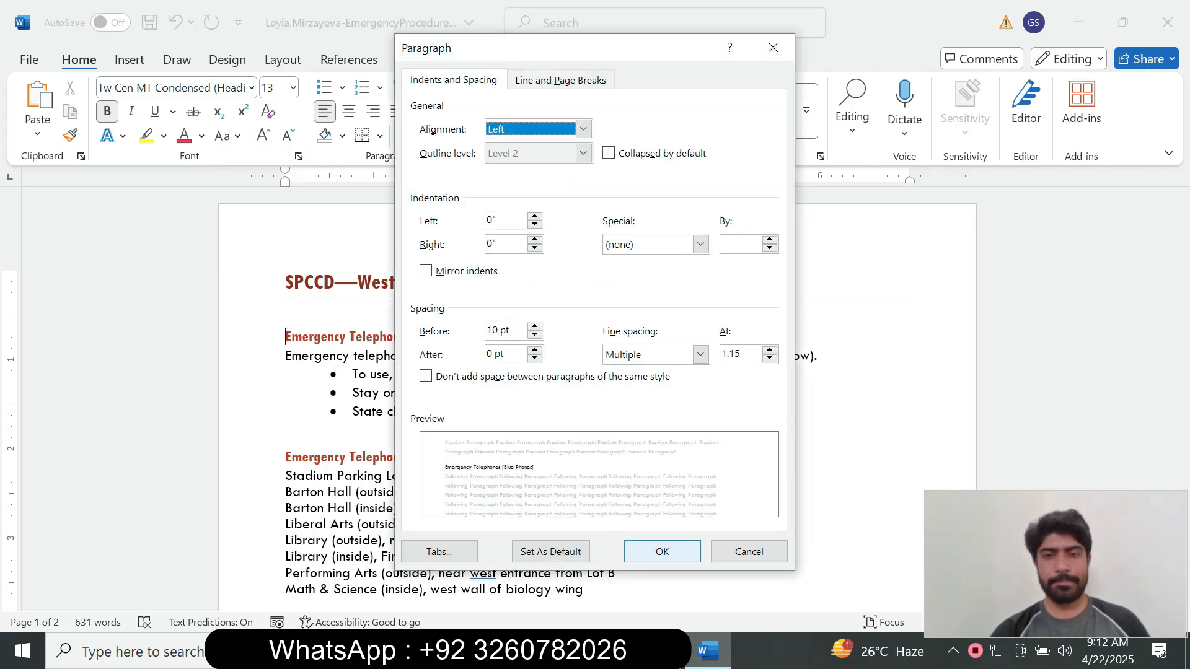
key("alt+Tab")
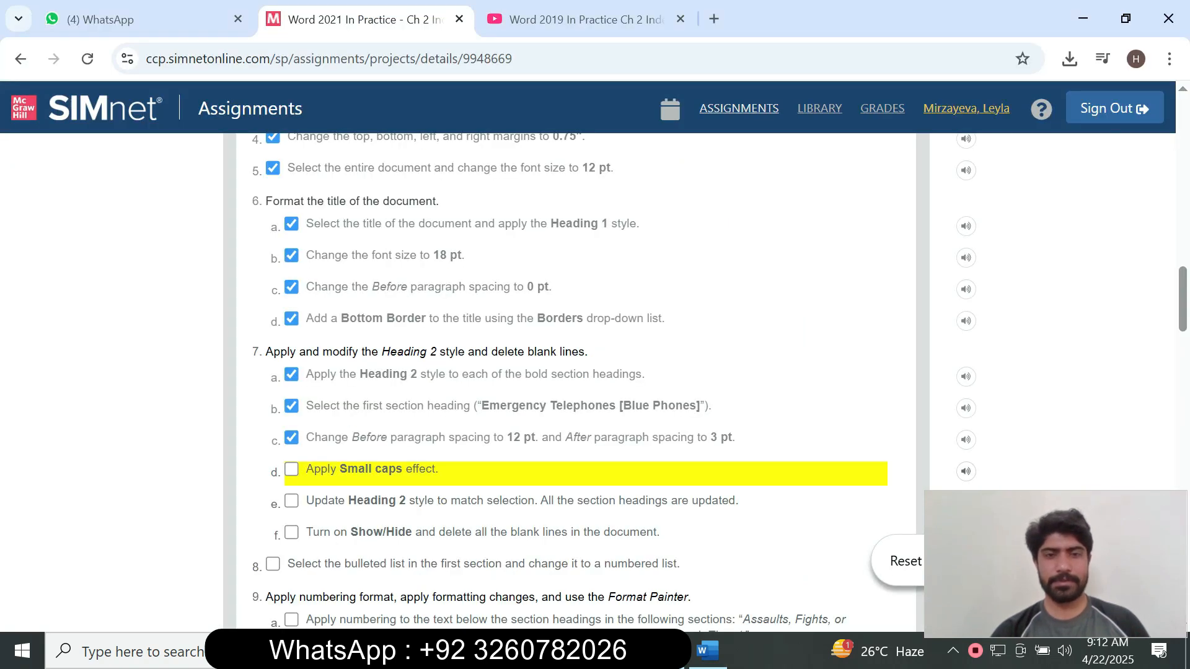
key("alt+Tab")
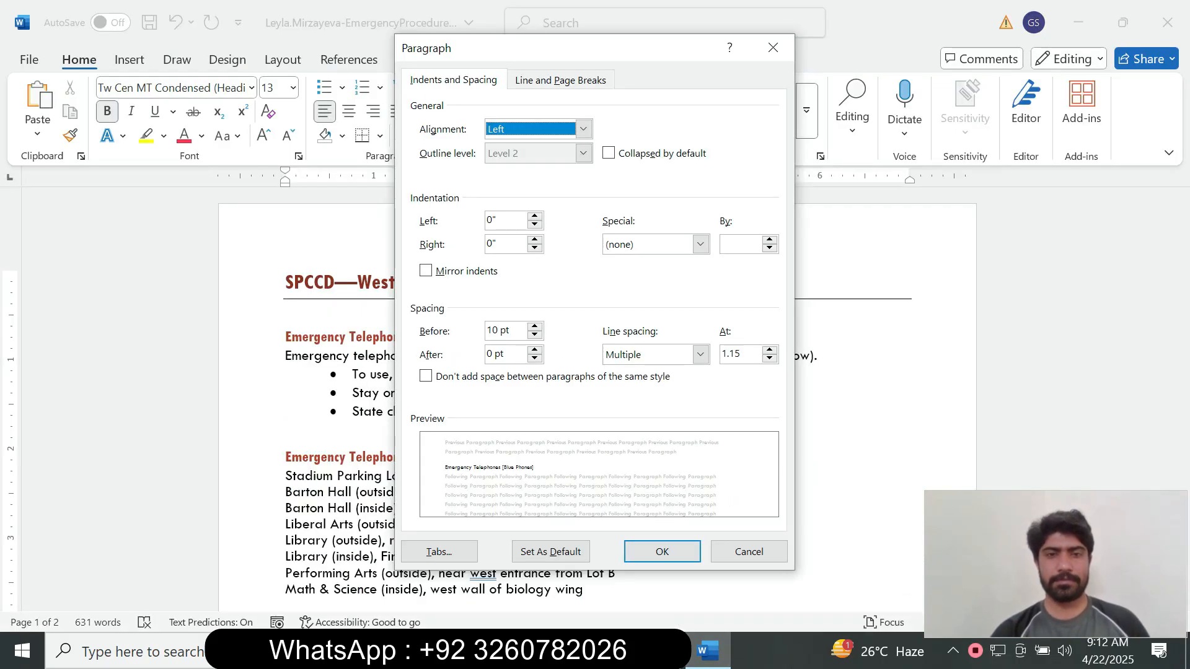
left_click(498, 331)
key("BackSpace")
type("2")
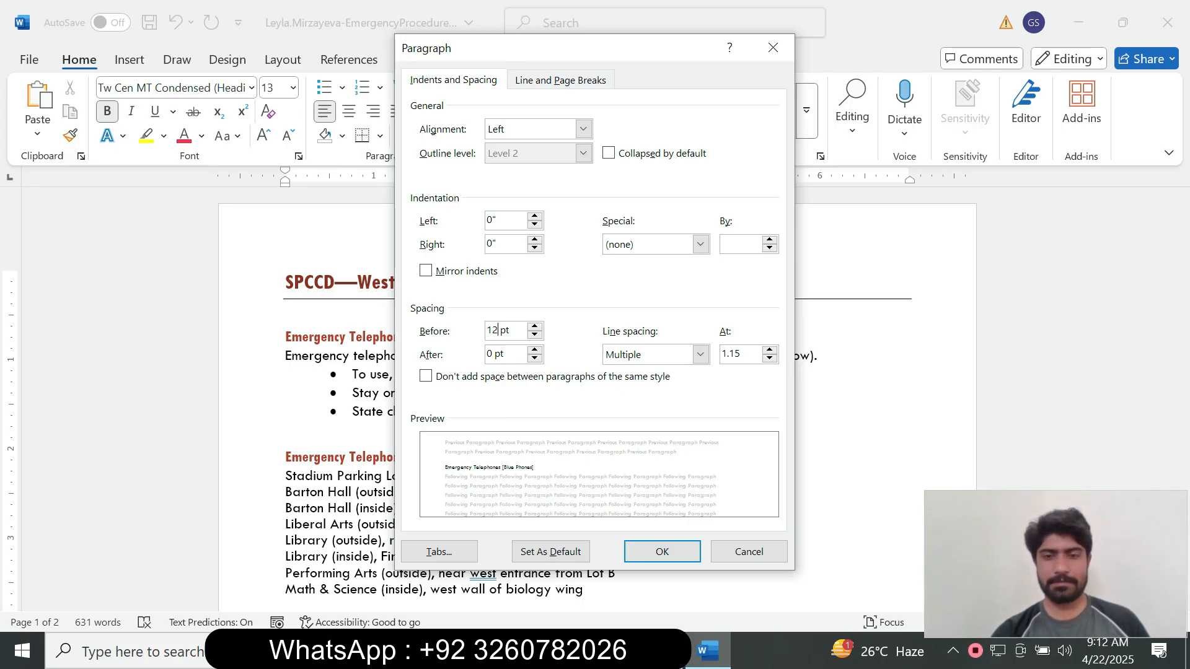
key("alt+Tab")
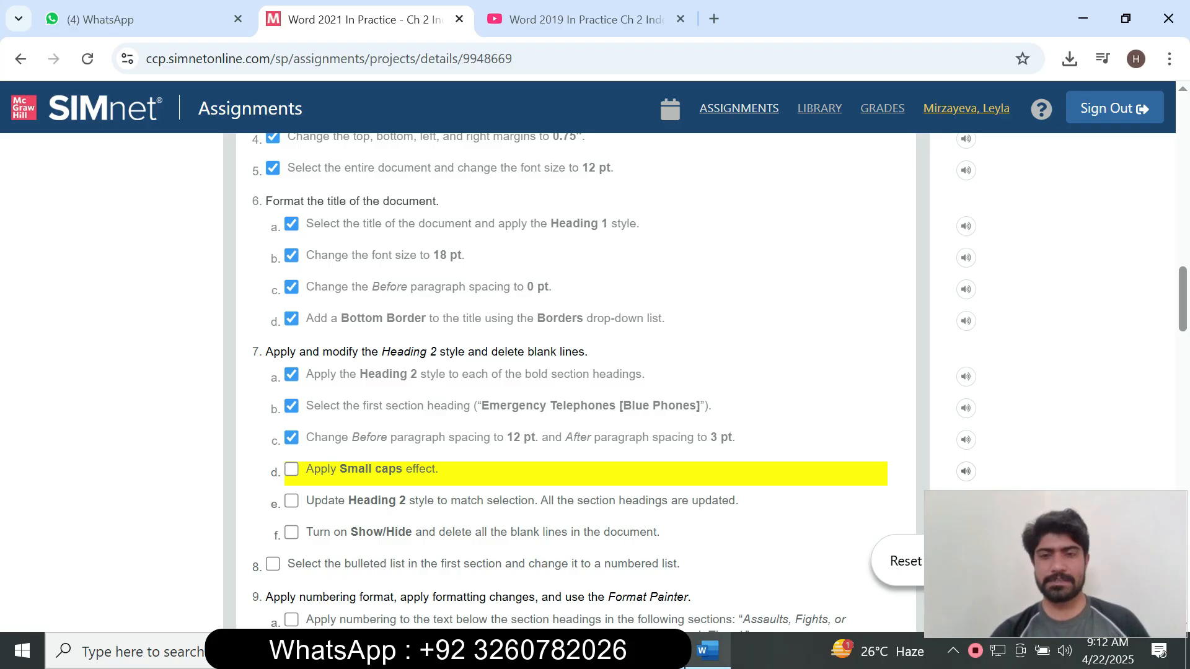
key("alt+Tab")
double_click(490, 354)
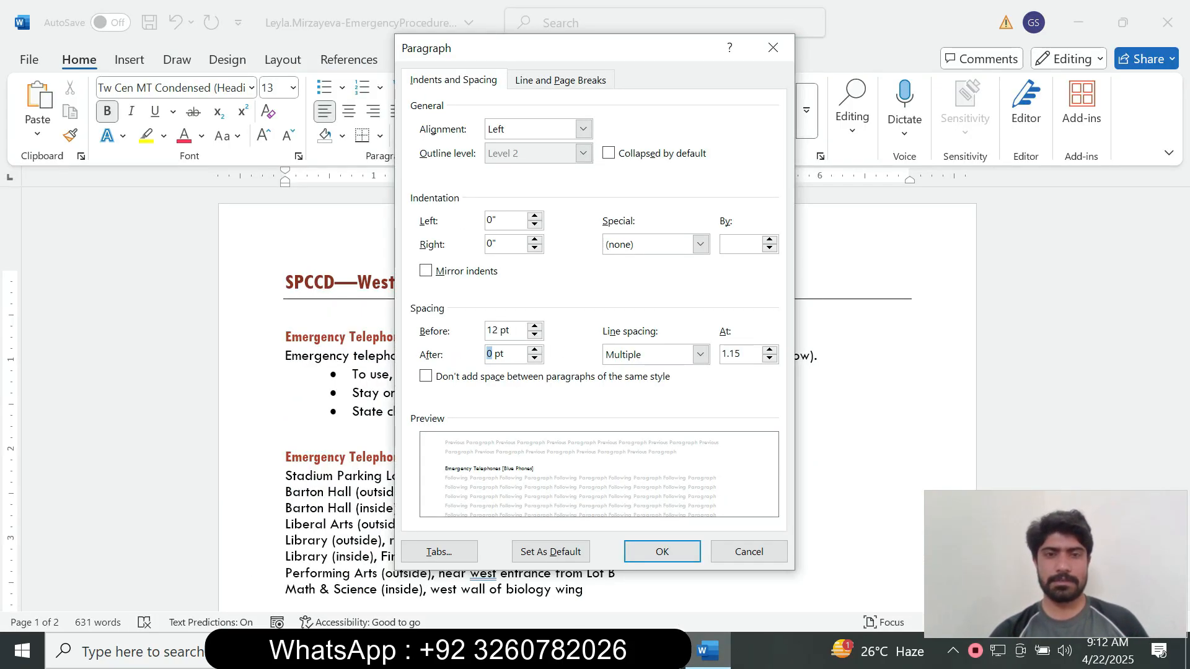
type("3")
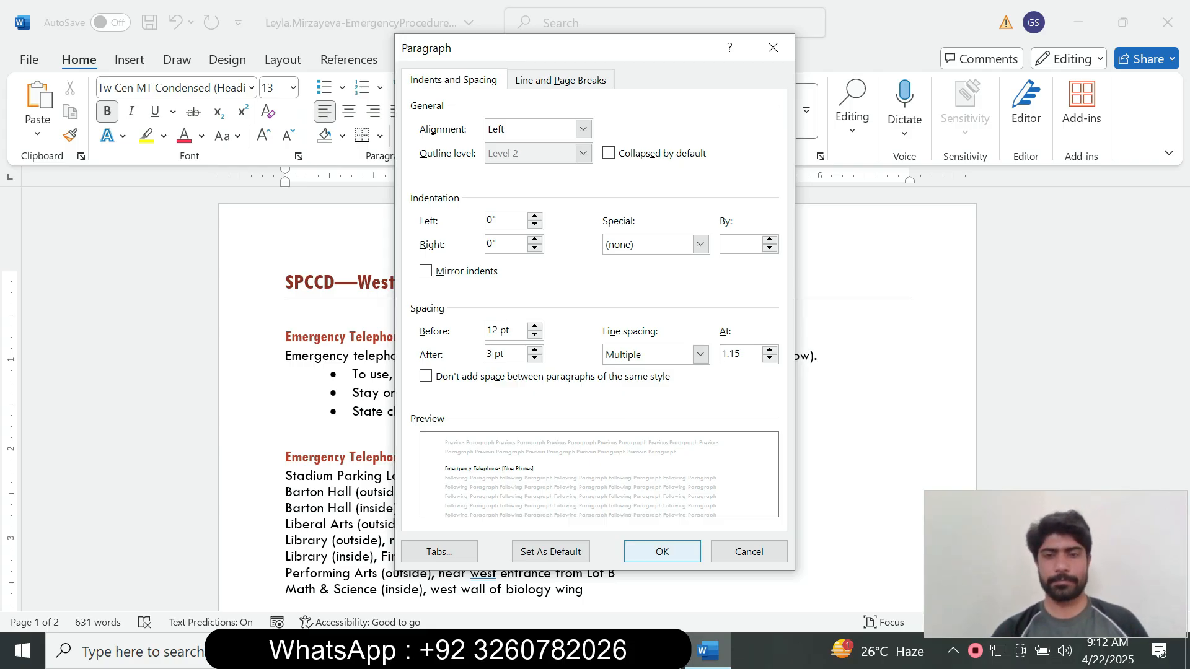
key("Return")
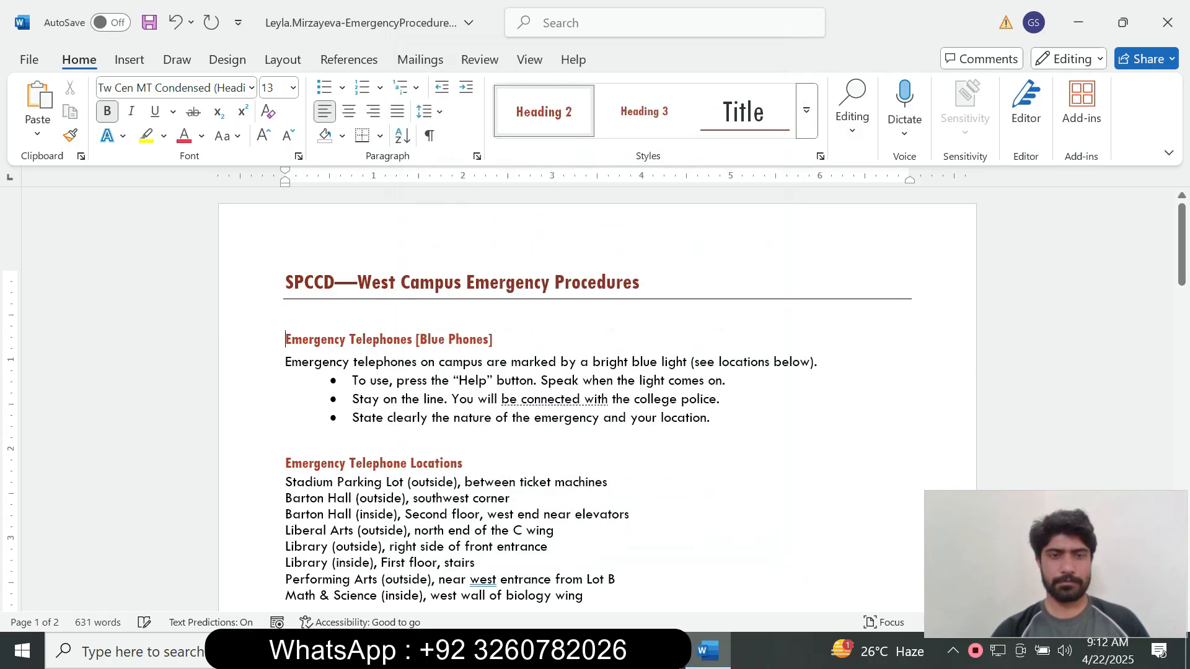
key("alt+Tab")
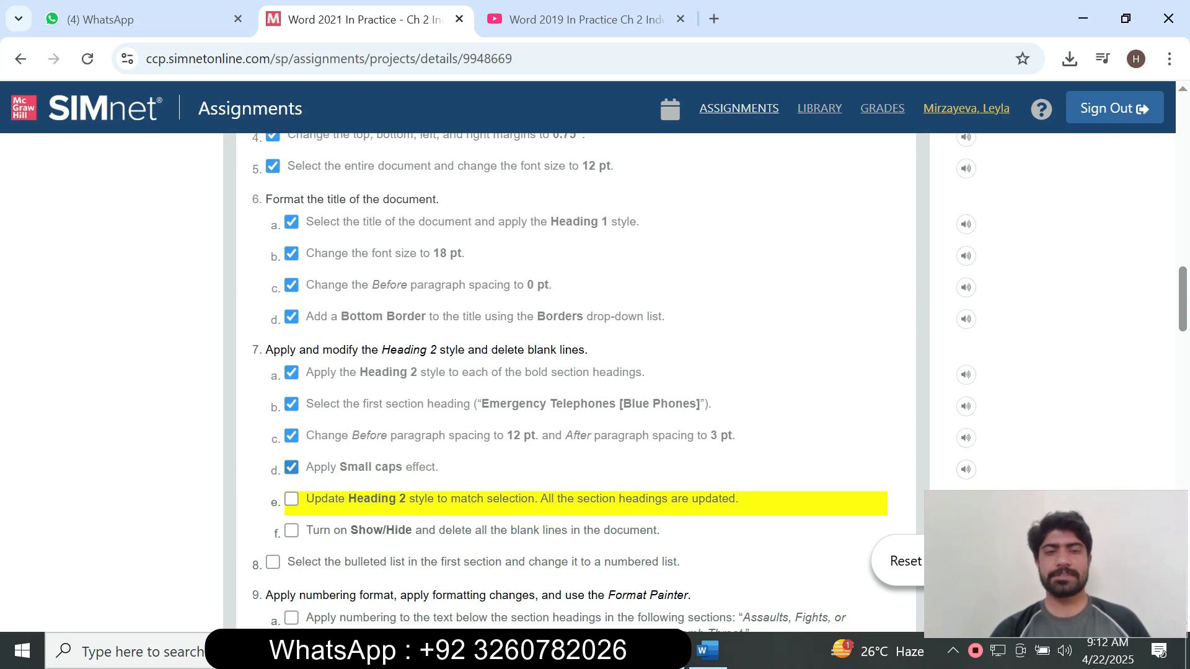
Turn on Small caps for the Emergency Telephones [Blue Phones] heading in the Font dialog.
key("alt+Tab")
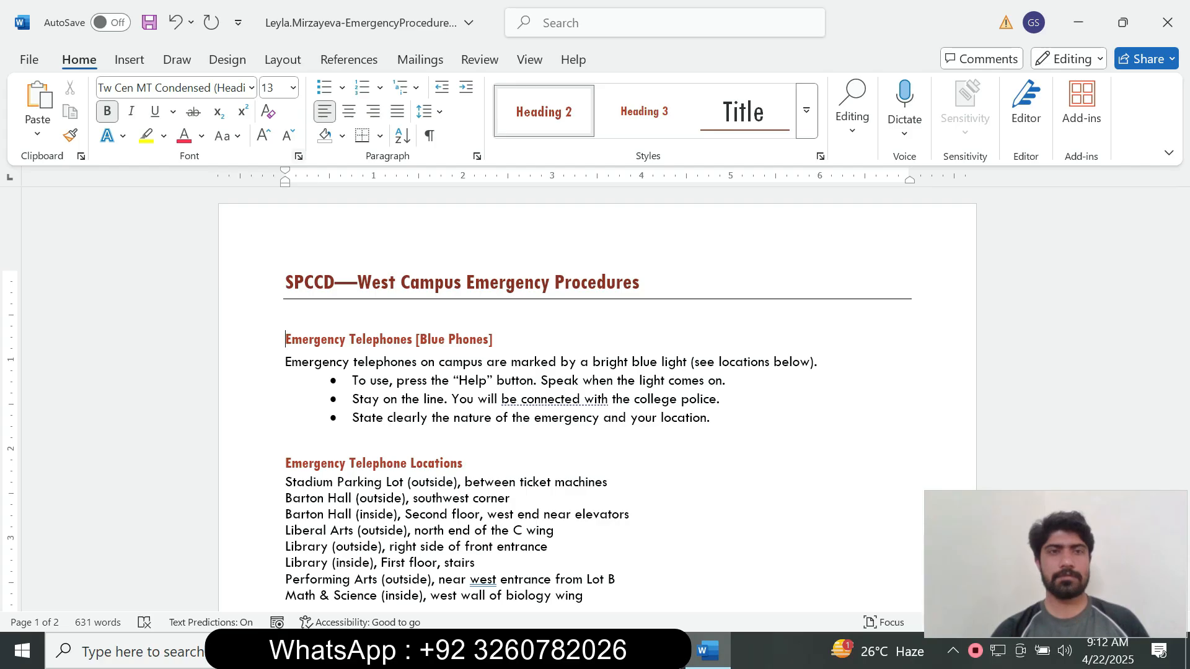
left_click(299, 156)
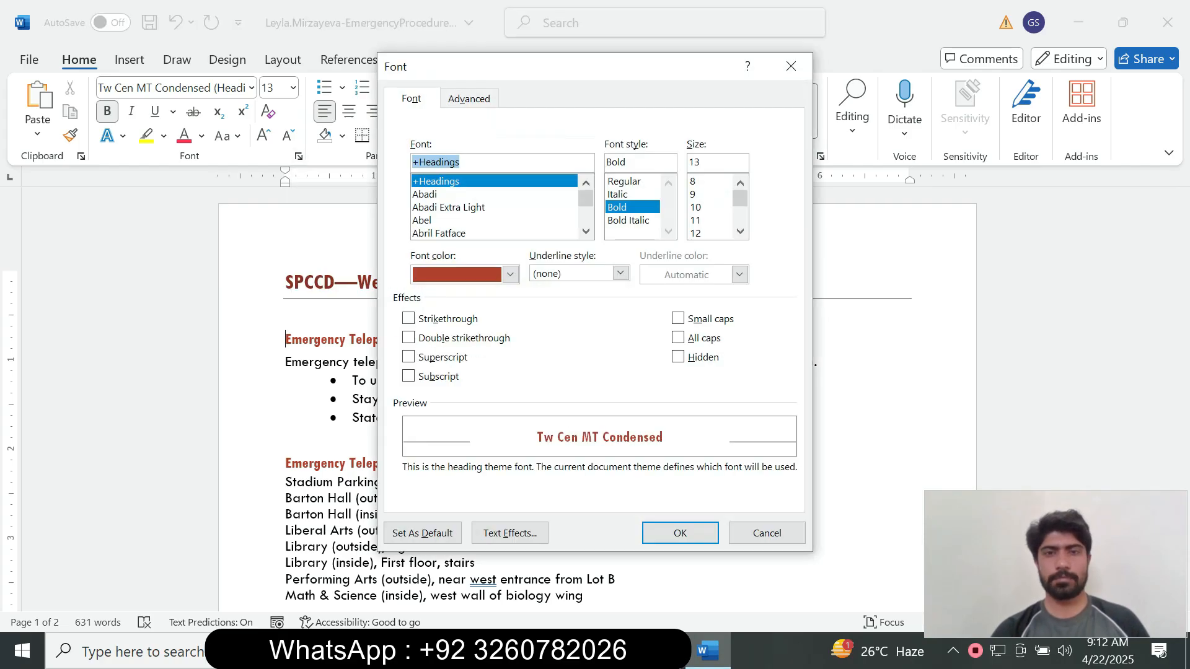
left_click(677, 318)
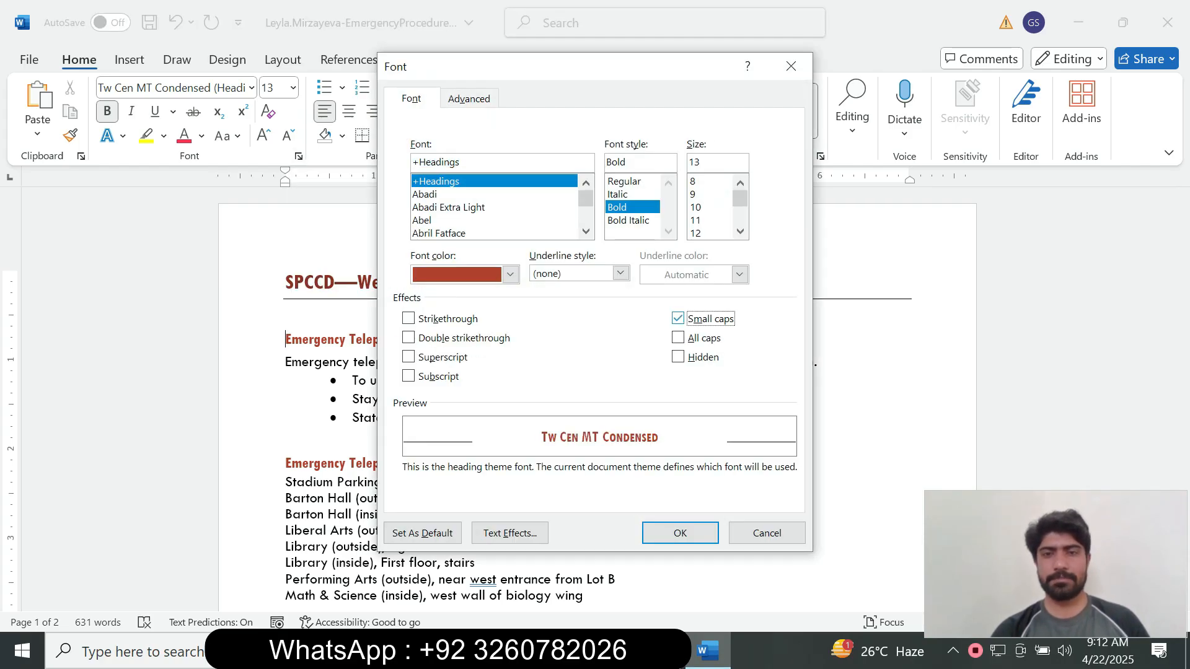
mouse_move(662, 651)
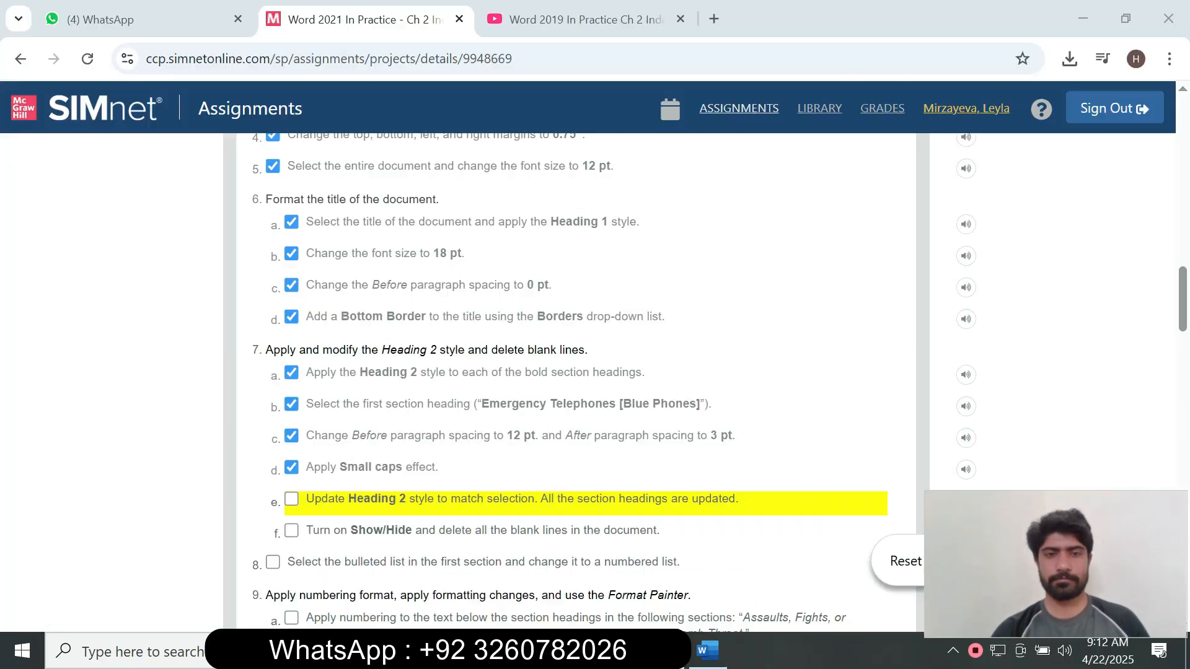
left_click(661, 573)
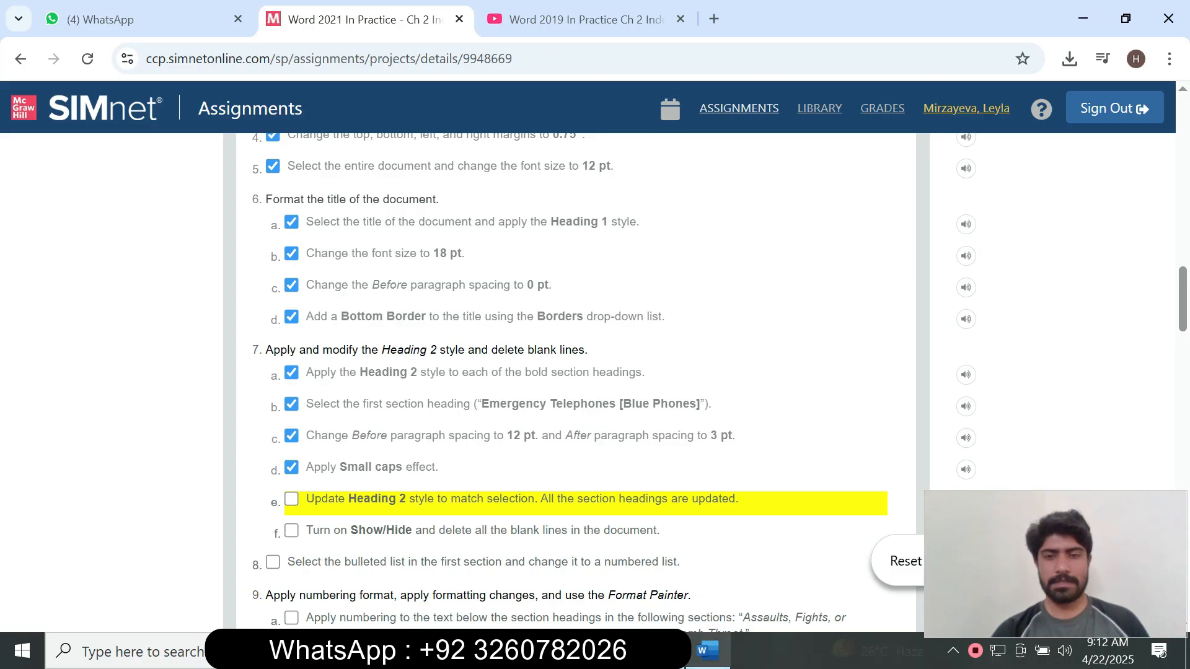
left_click(707, 651)
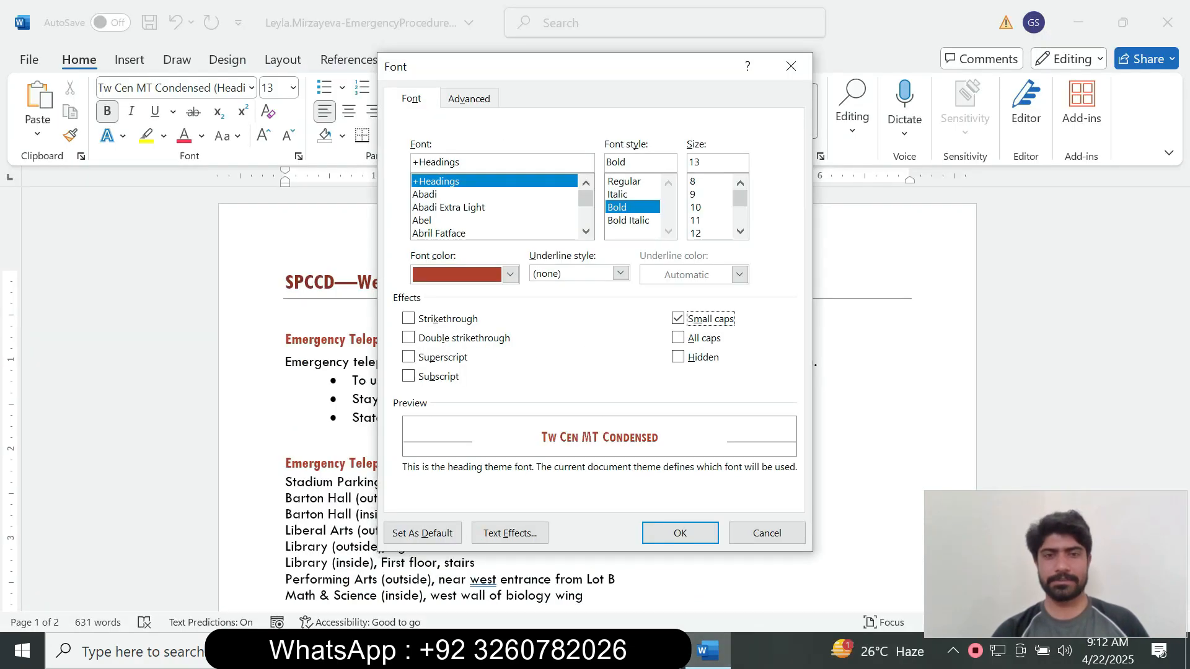
left_click(679, 533)
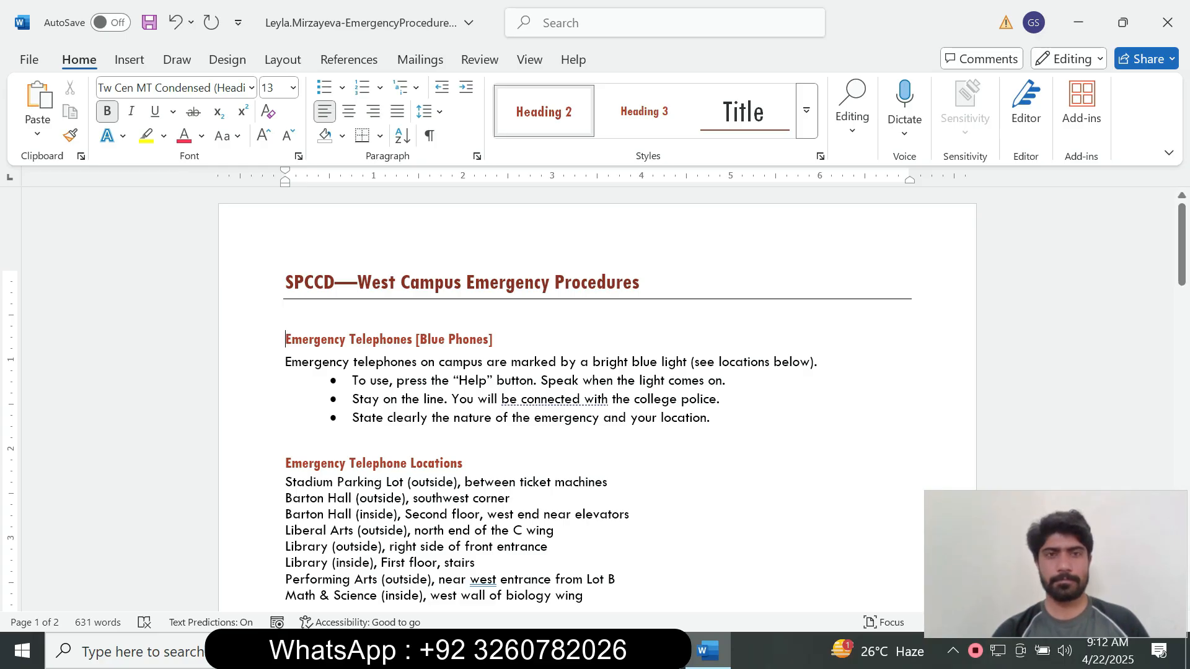
Reopen the Font dialog to confirm Small caps is applied, then close it unchanged.
key("ctrl+d")
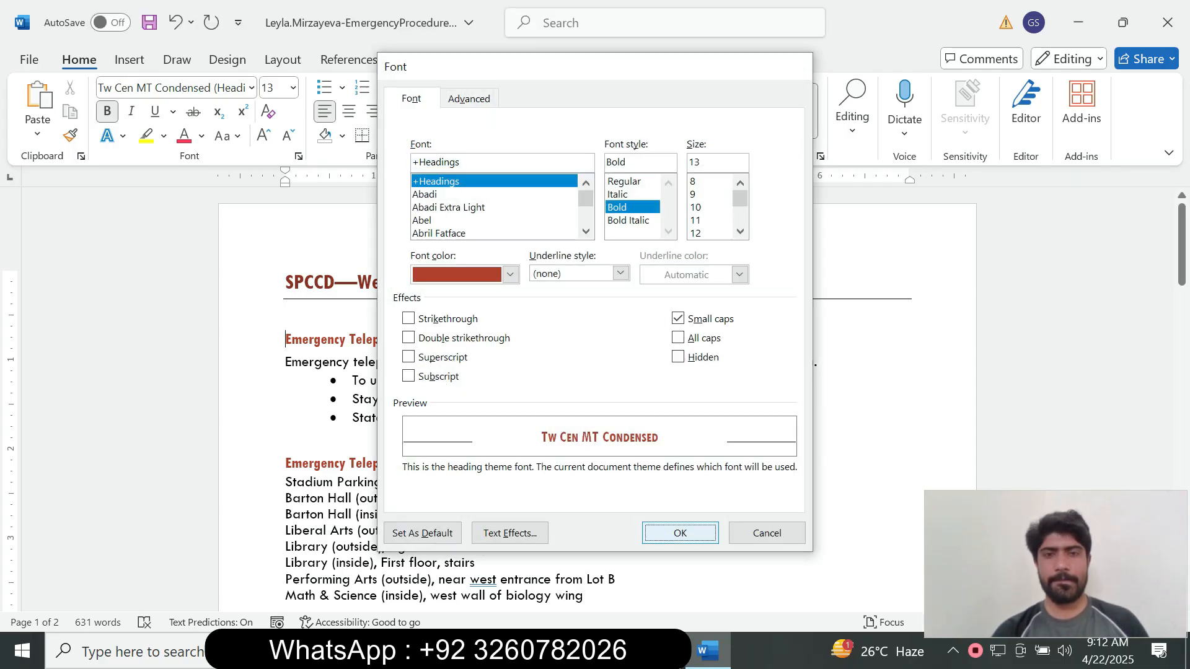
key("Return")
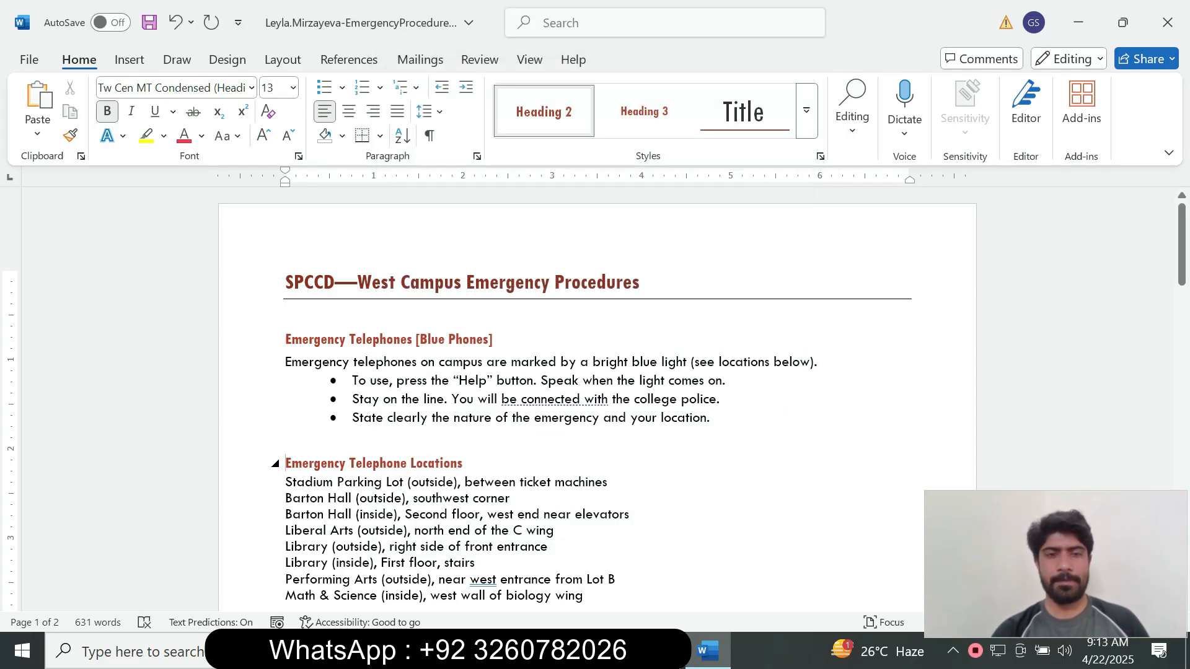
left_click(298, 156)
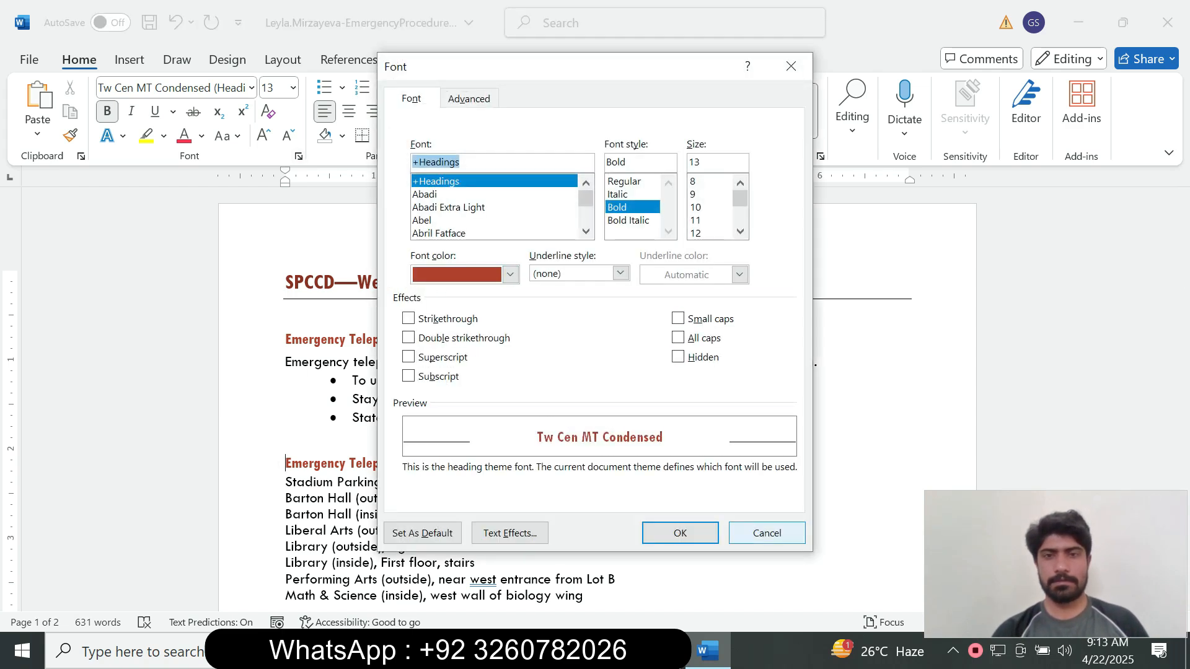
left_click(766, 533)
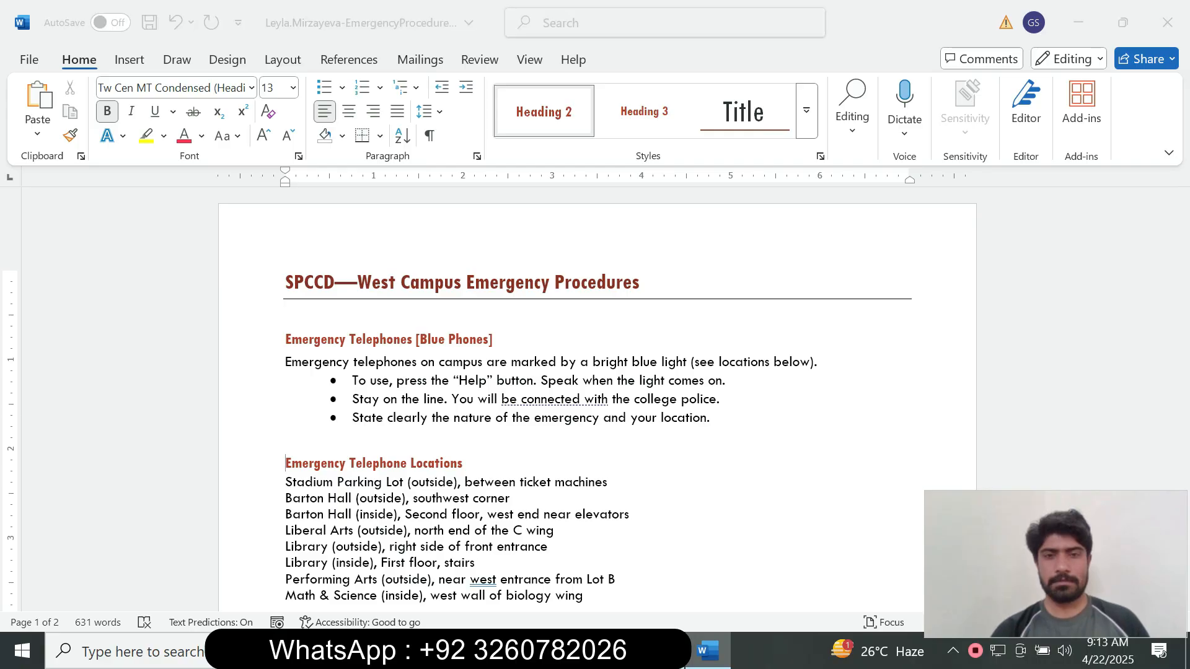
key("alt+Tab")
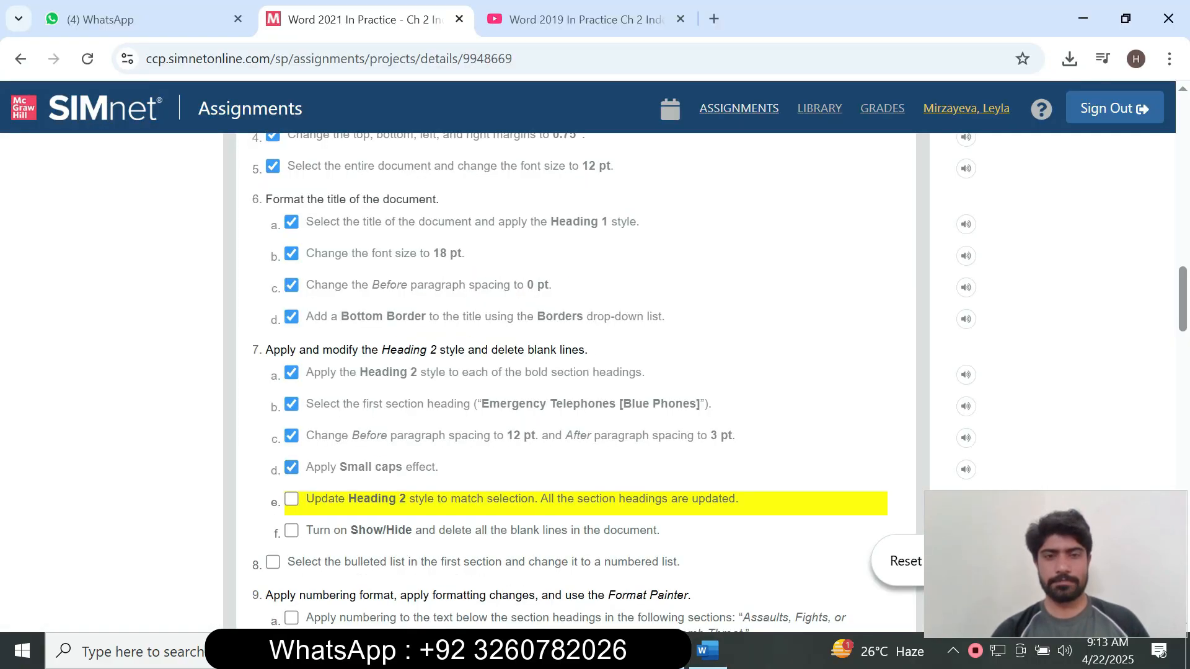
Scroll the SIMnet instructions down to step 7f and return to the Word document.
scroll(570, 371, "down", 3)
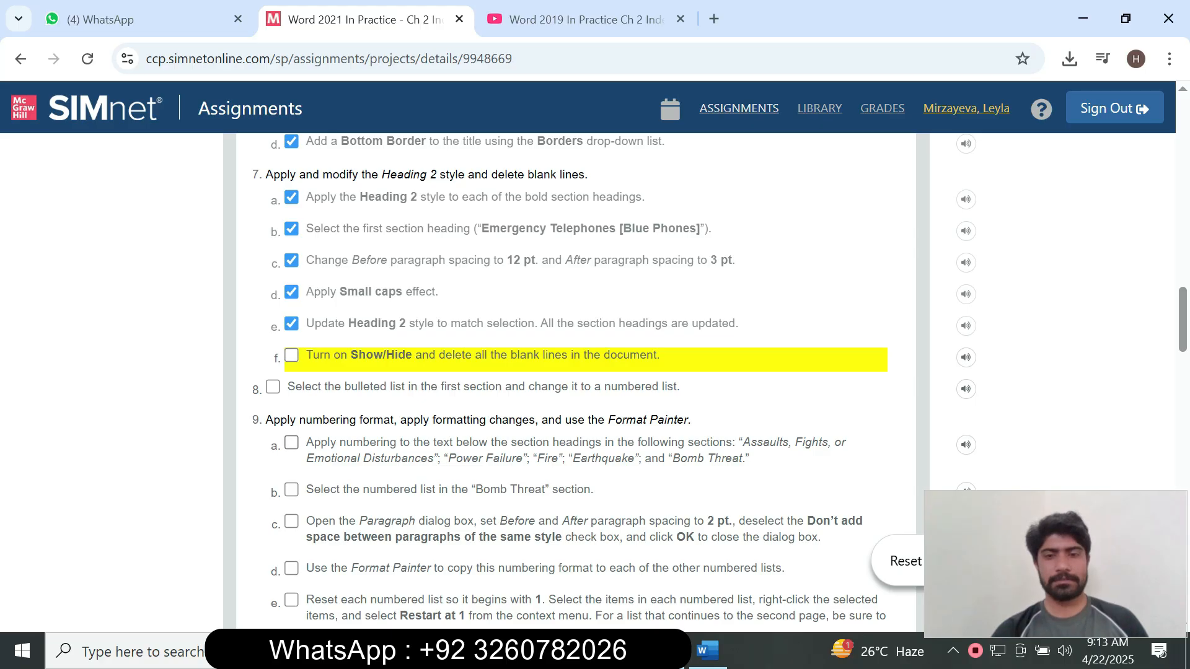
left_click(708, 651)
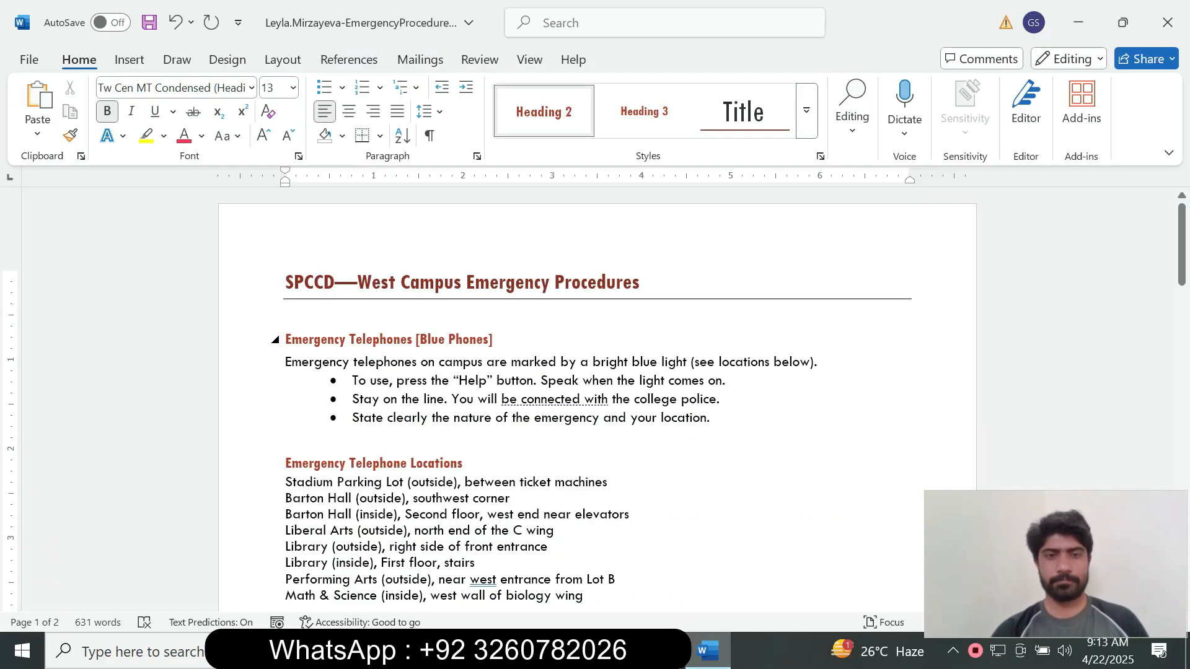
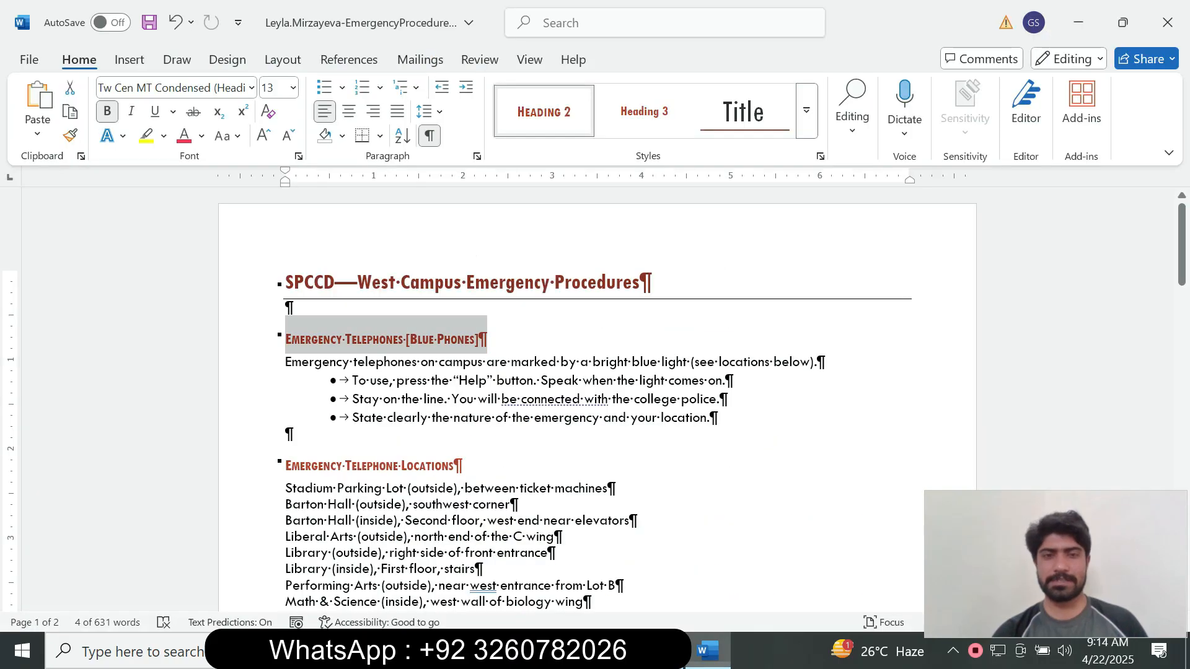
Delete the blank lines after the telephone instructions, locations list, phone numbers and Accident section.
left_click(711, 417)
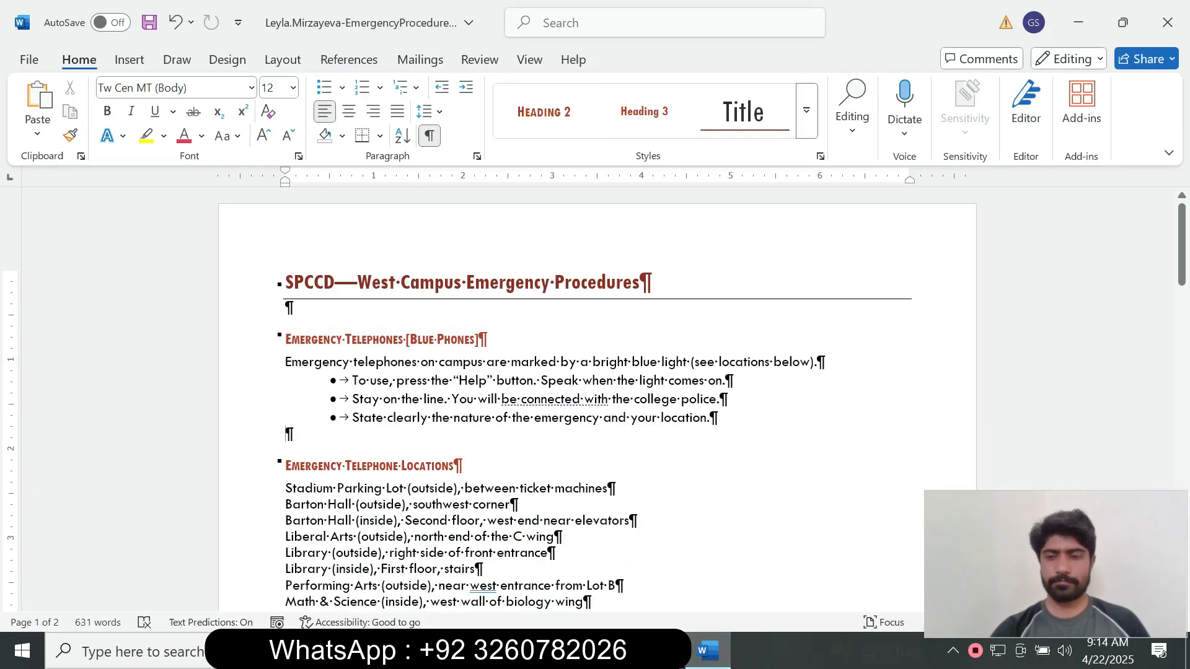
key("Delete")
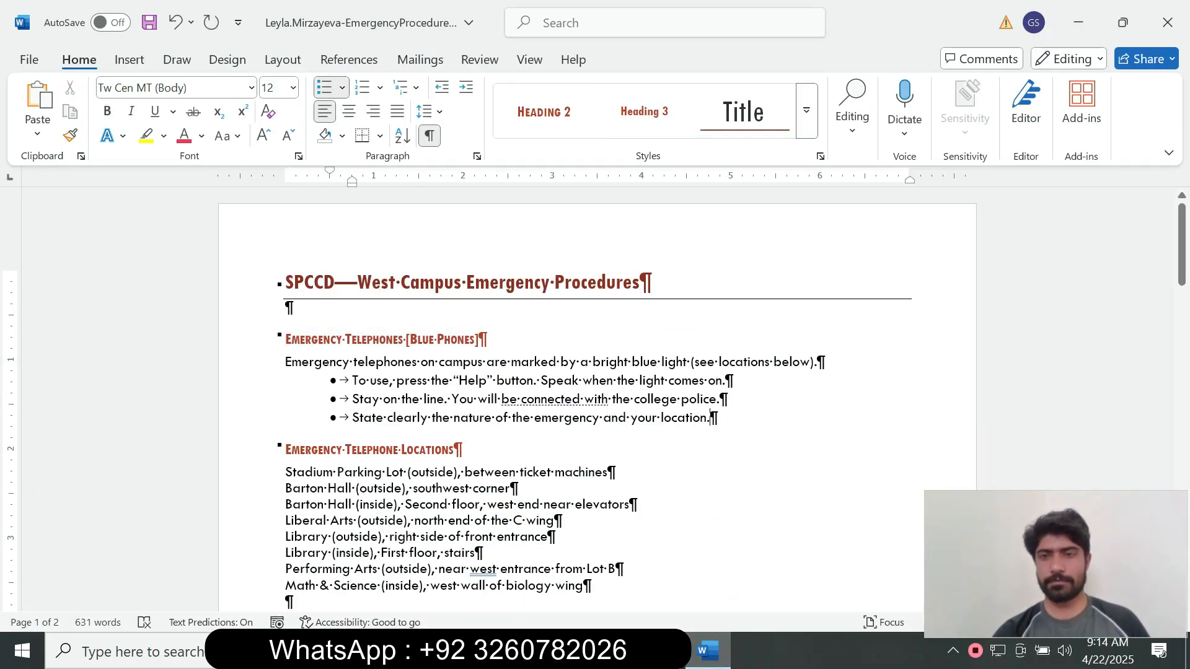
left_click_drag(1182, 248, 1182, 293)
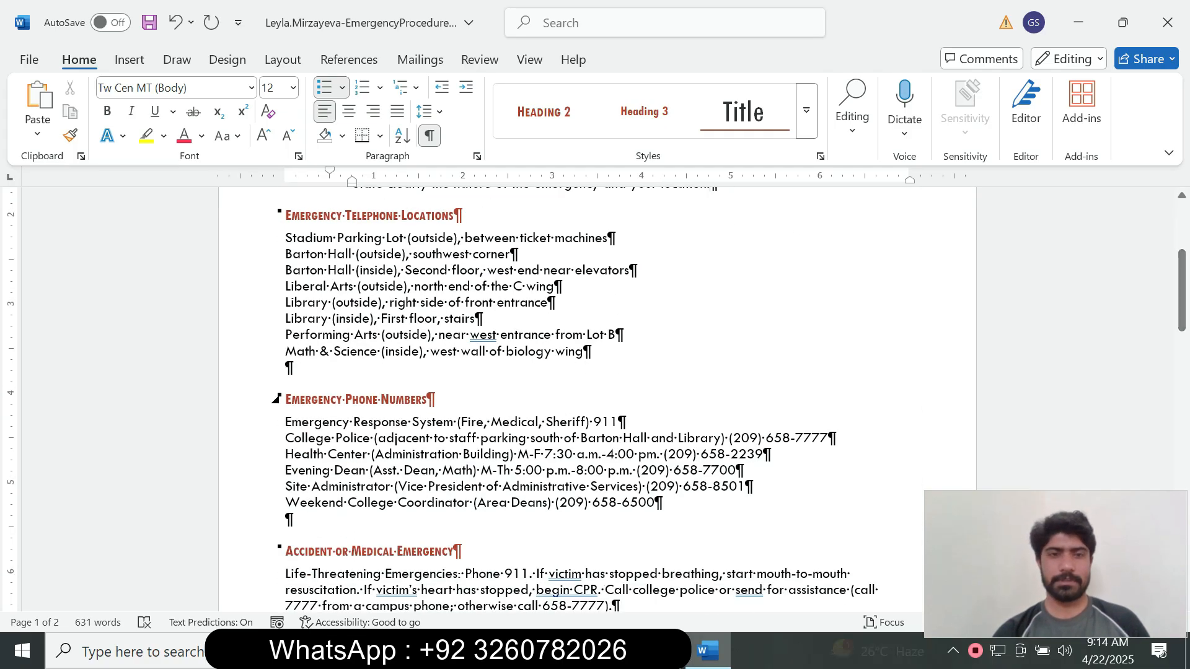
left_click(585, 352)
key("Delete")
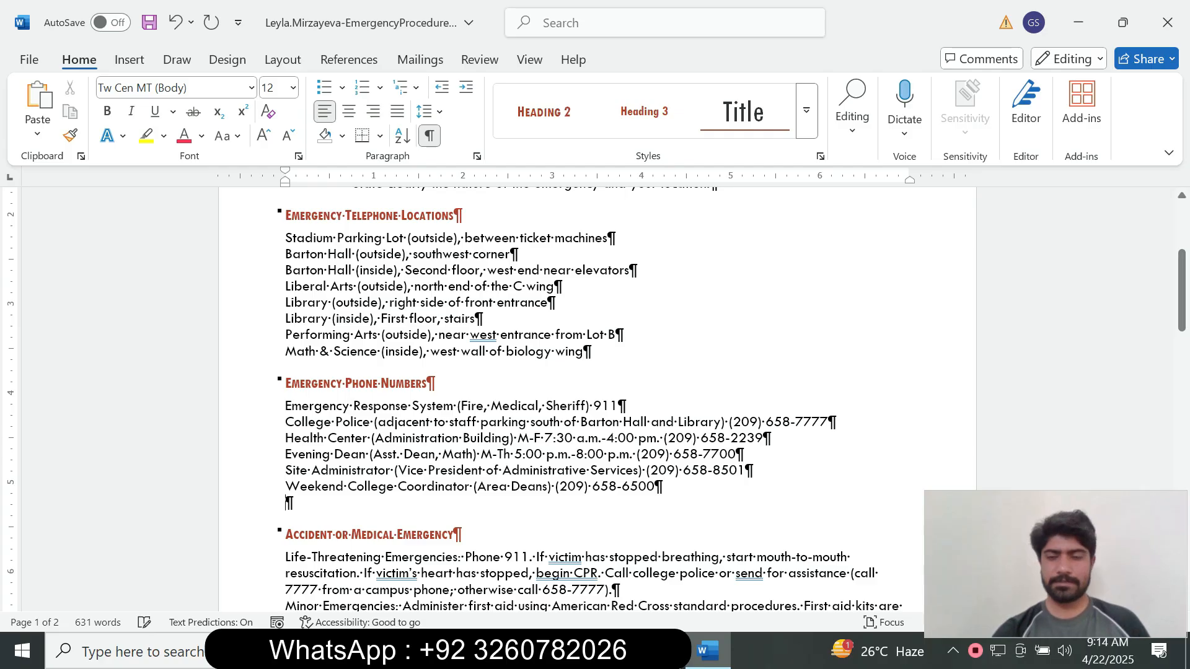
key("Delete")
left_click_drag(1181, 291, 1181, 352)
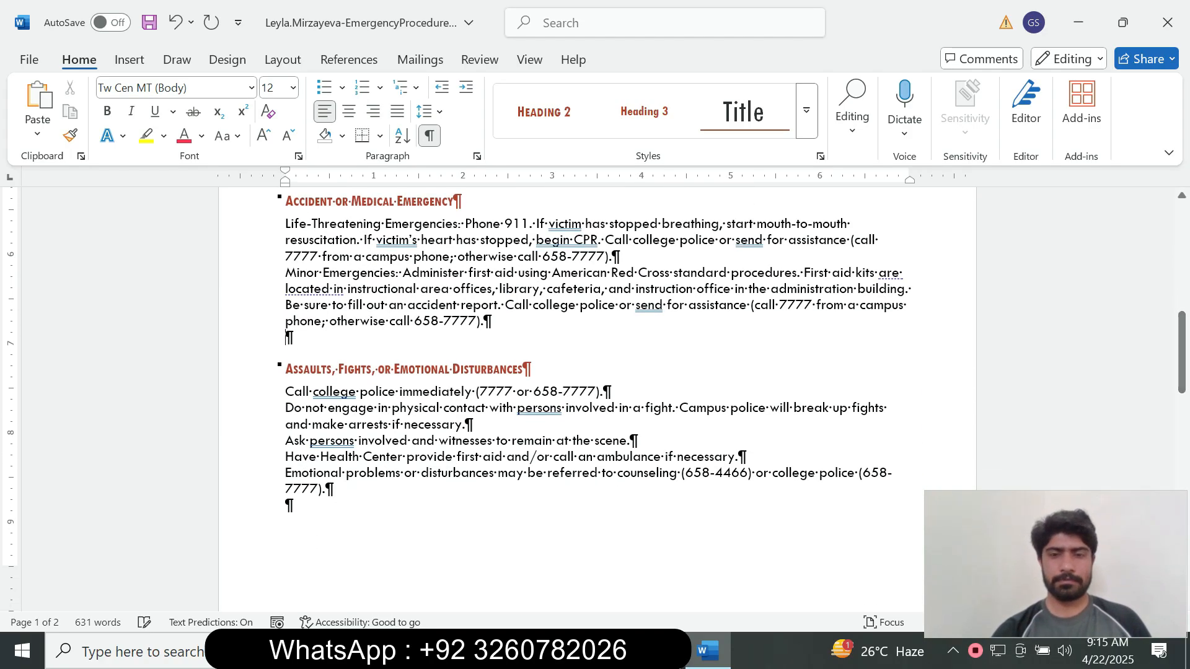
key("Delete")
Remove the blank lines before the Power Failure, Fire, Earthquake and Bomb Threat headings.
left_click(326, 473)
key("Delete")
left_click_drag(1182, 352, 1182, 425)
left_click(310, 398)
key("BackSpace")
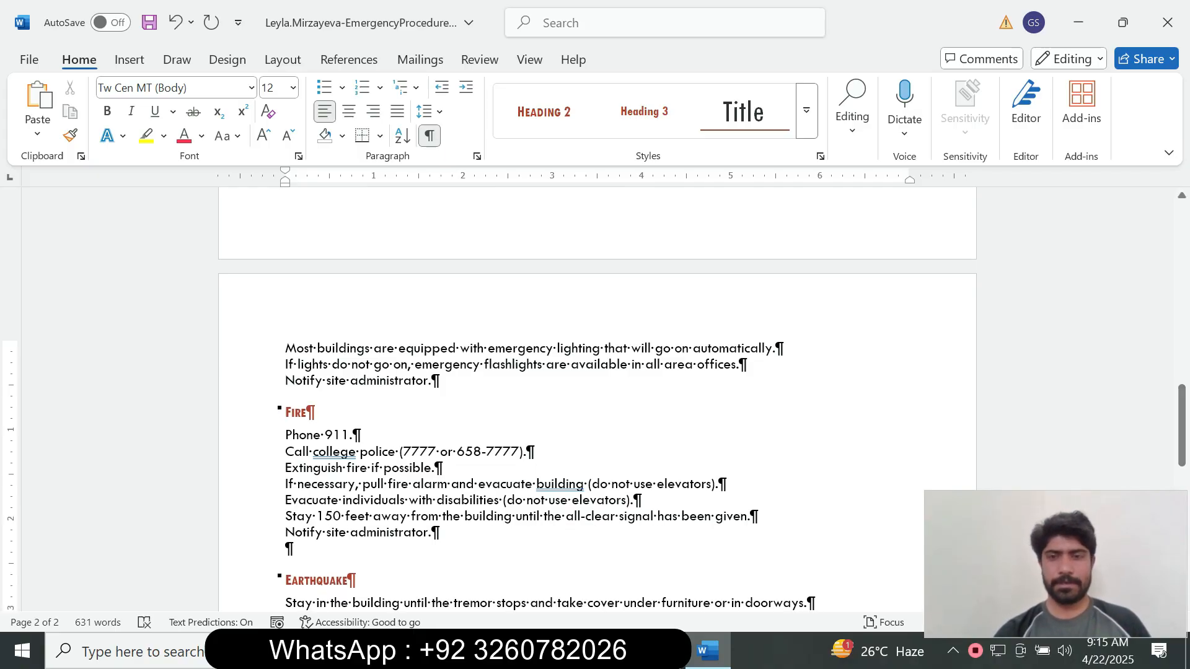
left_click_drag(1182, 425, 1182, 456)
left_click(287, 387)
key("BackSpace")
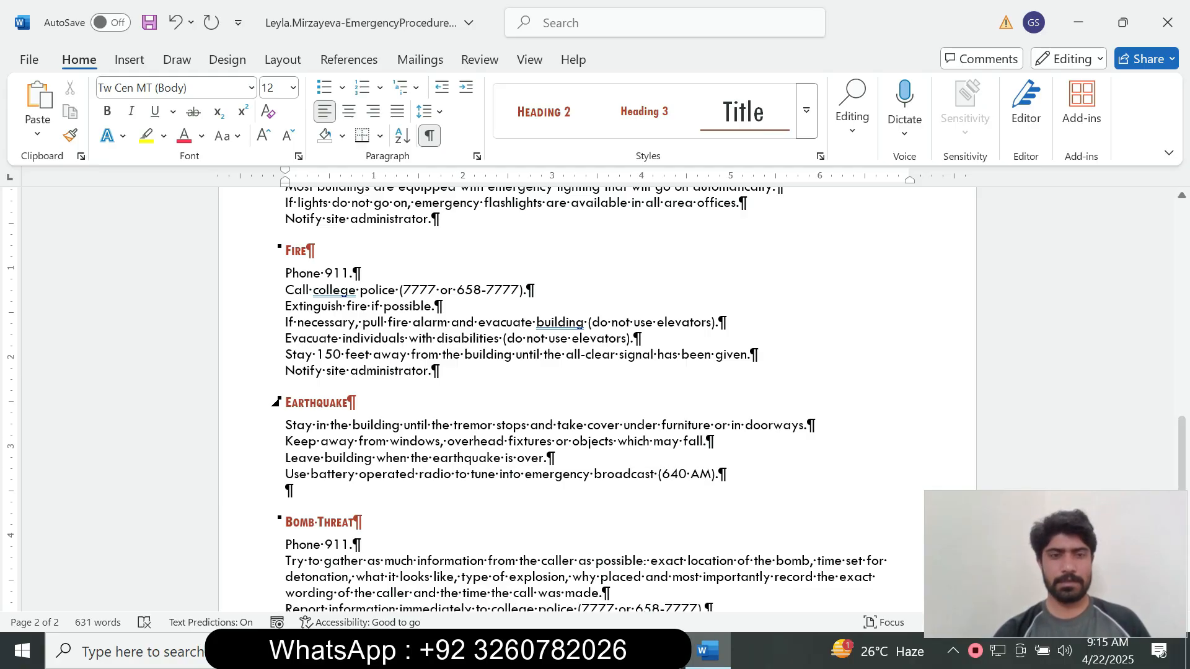
left_click(288, 490)
key("BackSpace")
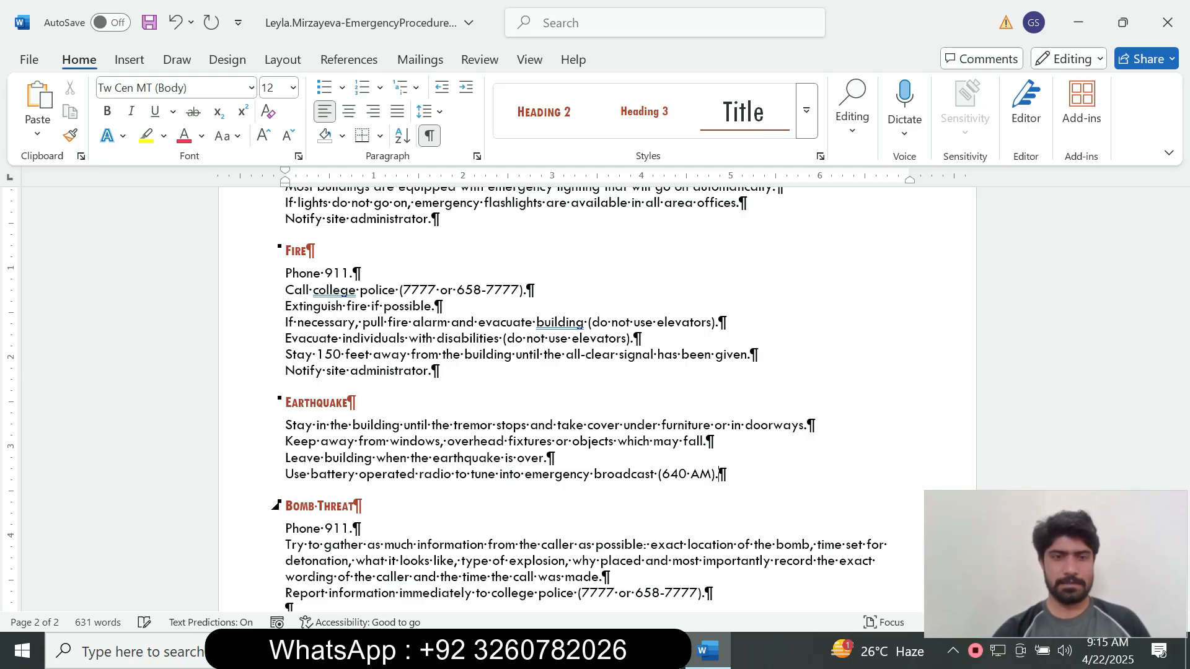
Delete the blank lines above Tips to Professors and Staff and Response to Students, then switch to SIMnet.
scroll(595, 397, "down", 5)
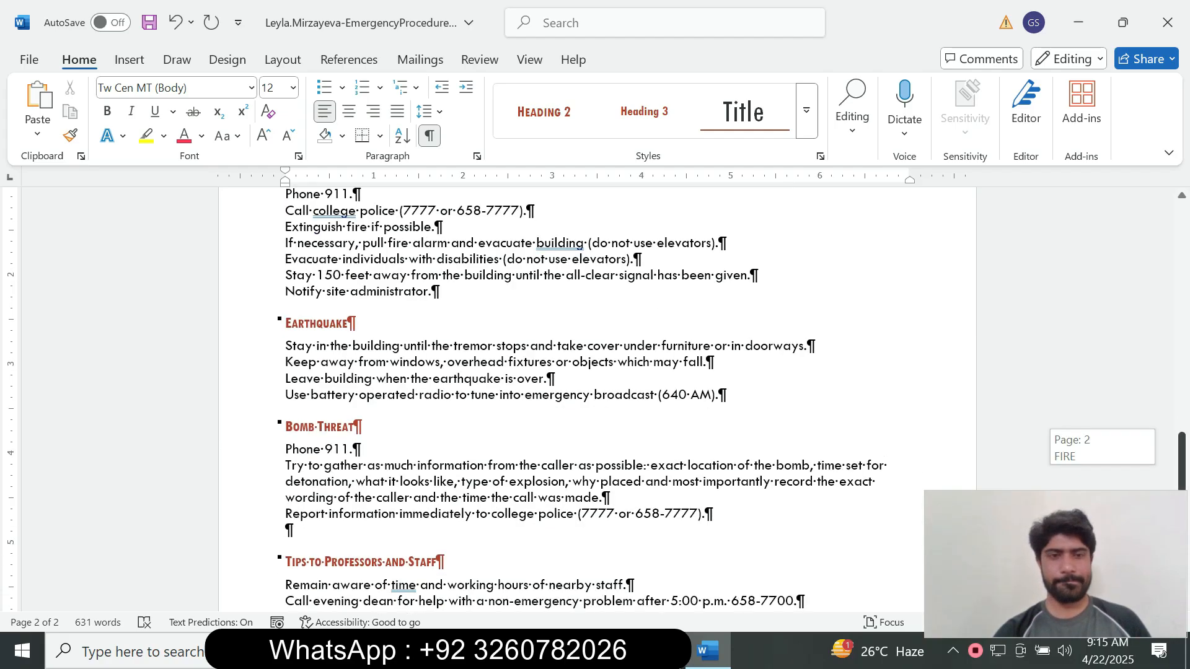
left_click(288, 296)
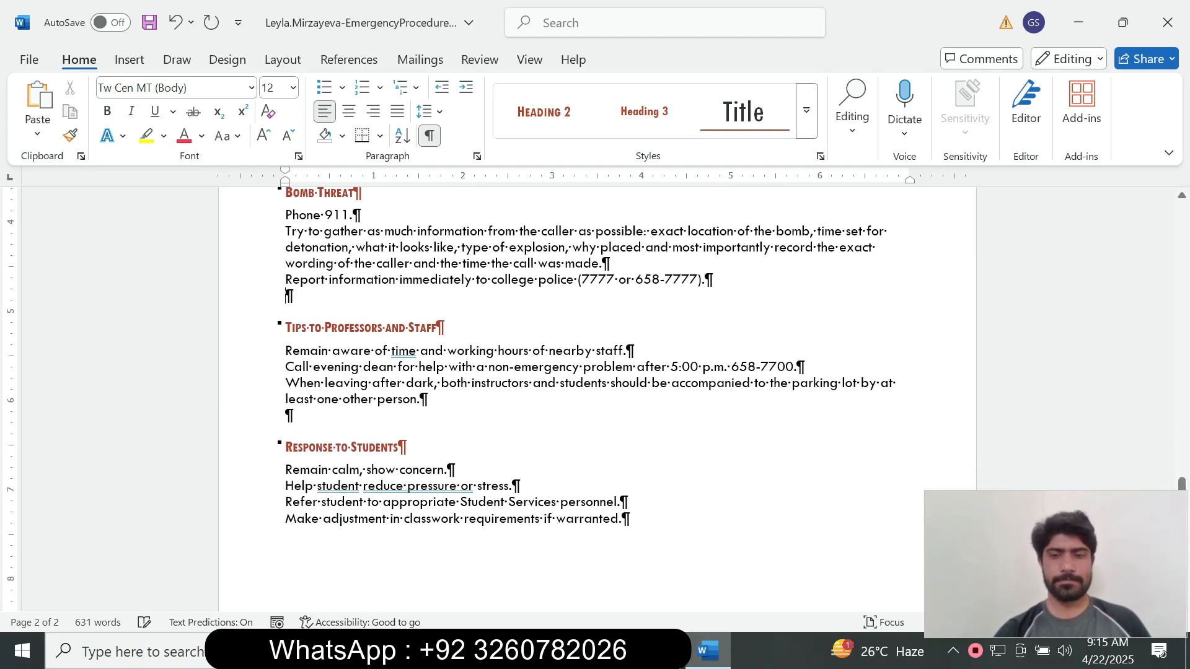
key("BackSpace")
left_click(289, 400)
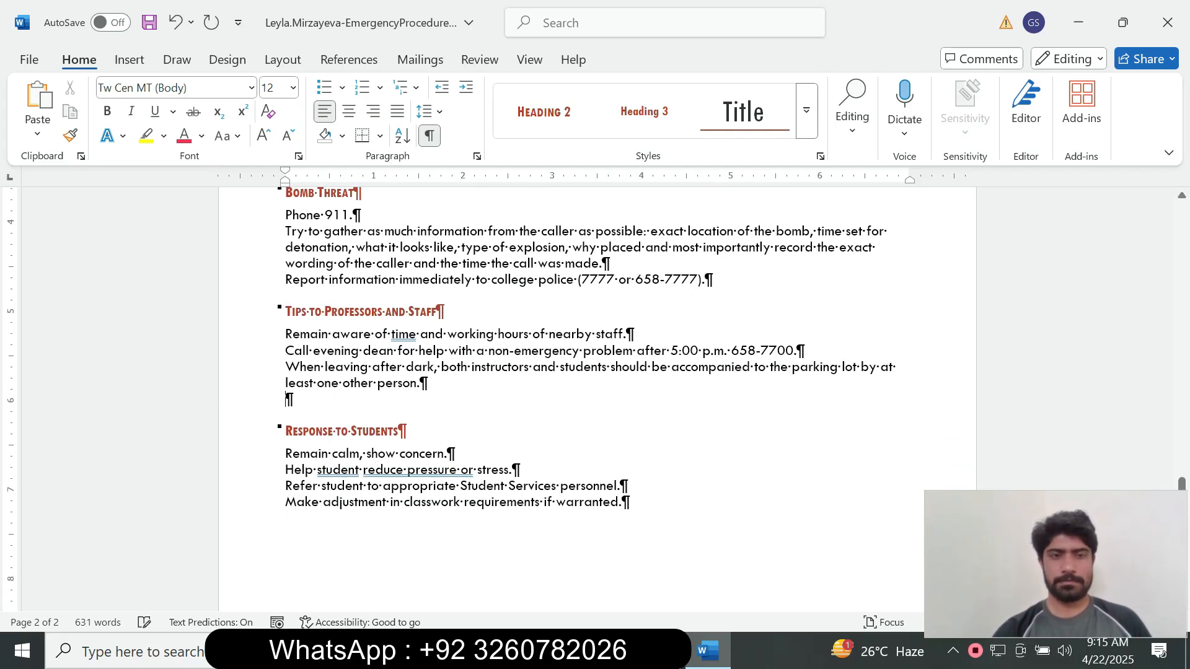
key("BackSpace")
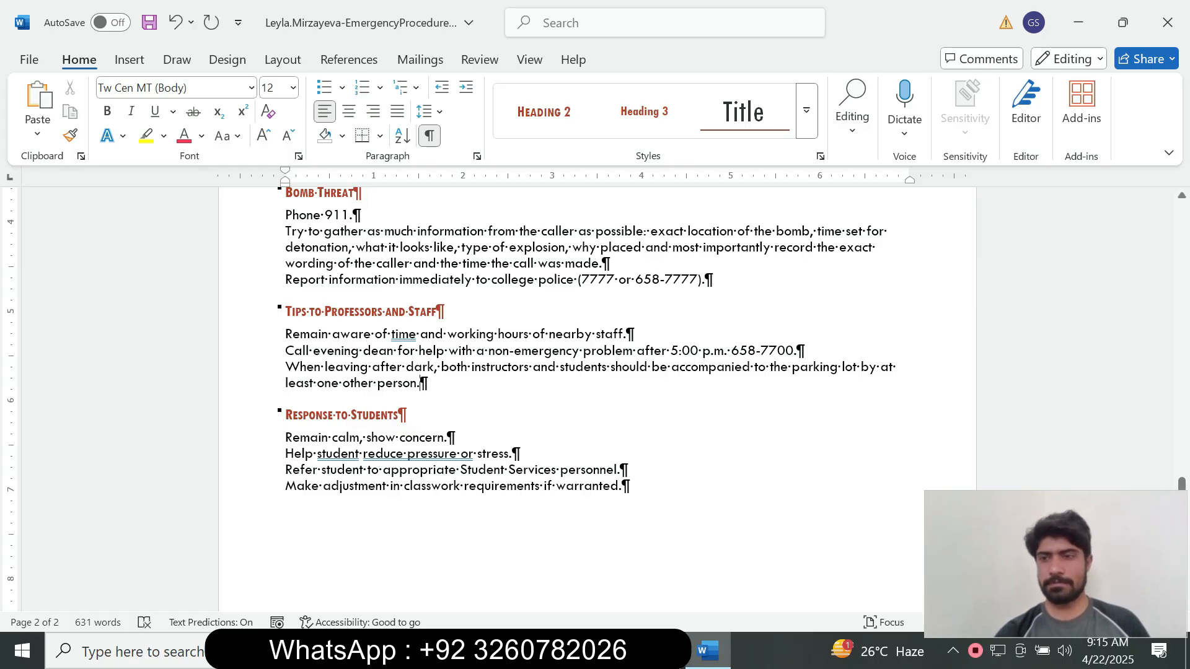
left_click_drag(1181, 490, 1182, 306)
key("alt+Tab")
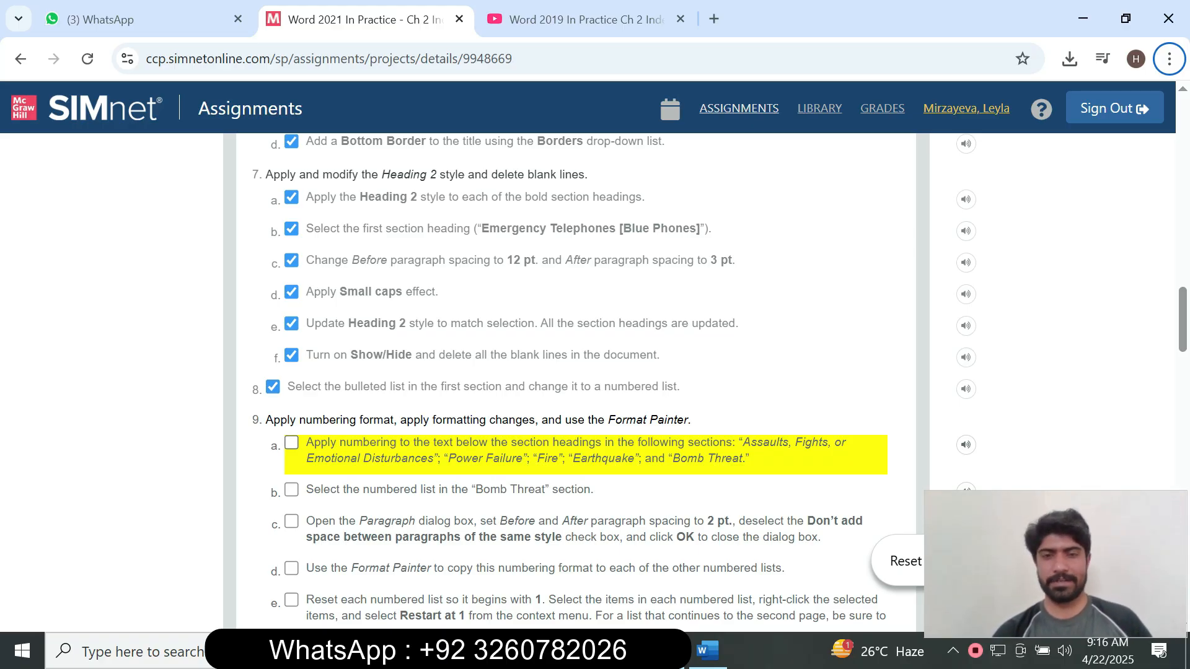
Change the three bulleted Emergency Telephones instructions to a numbered list, then go back to SIMnet.
left_click(707, 650)
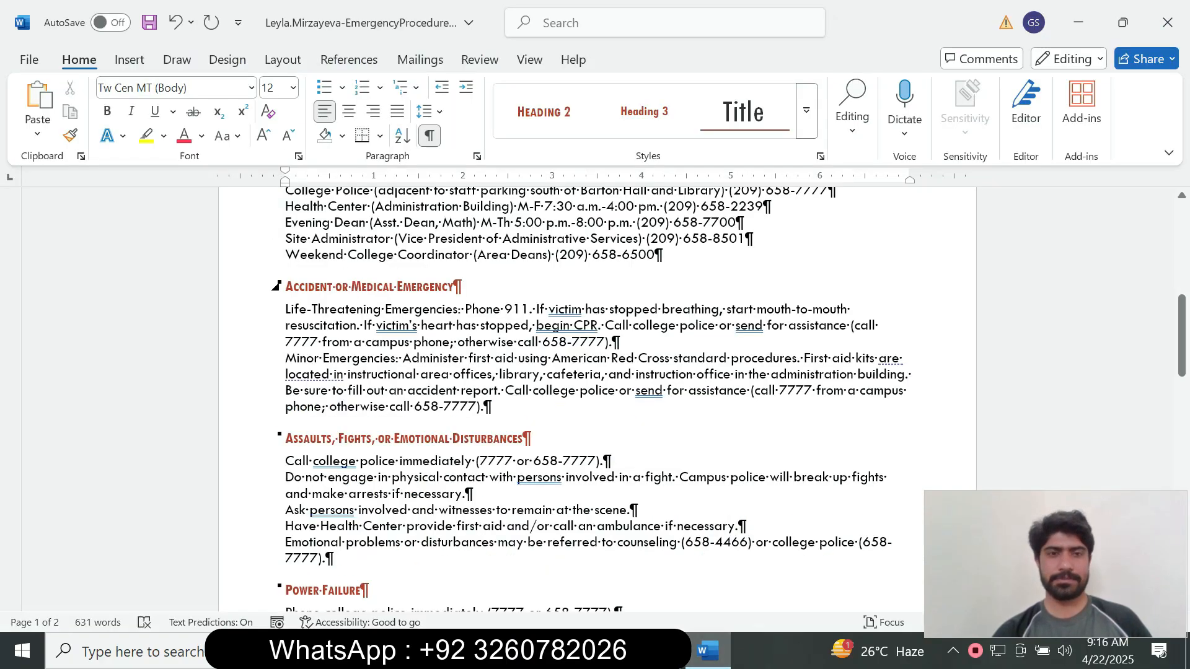
scroll(595, 396, "up", 8)
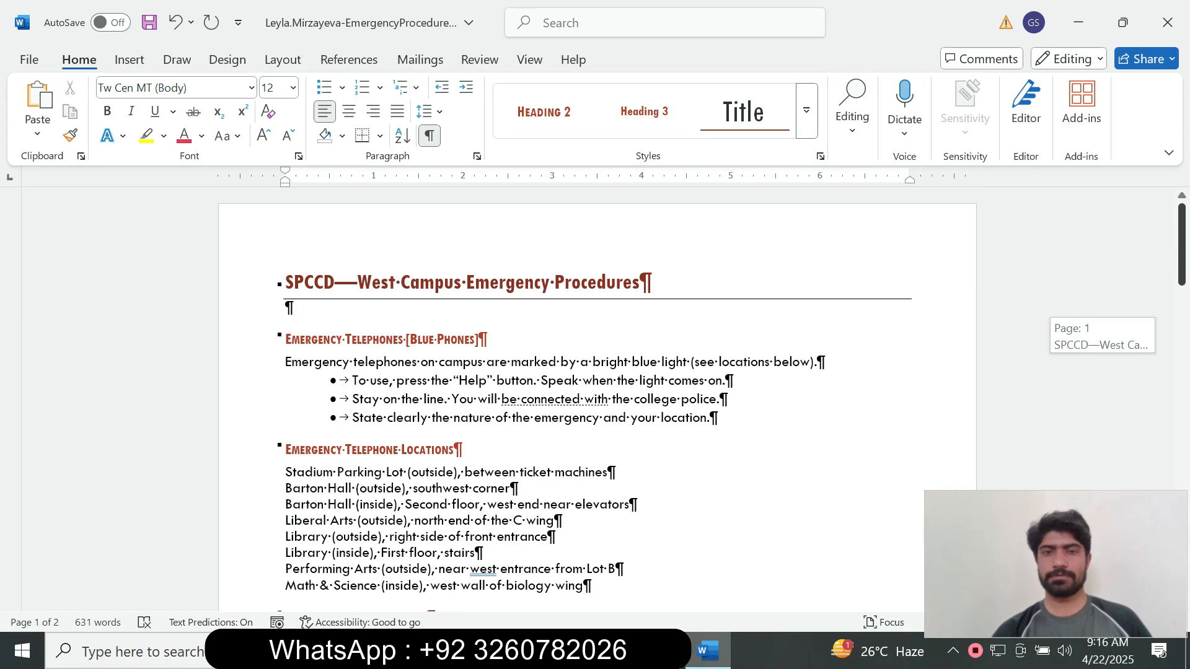
left_click_drag(711, 417, 352, 380)
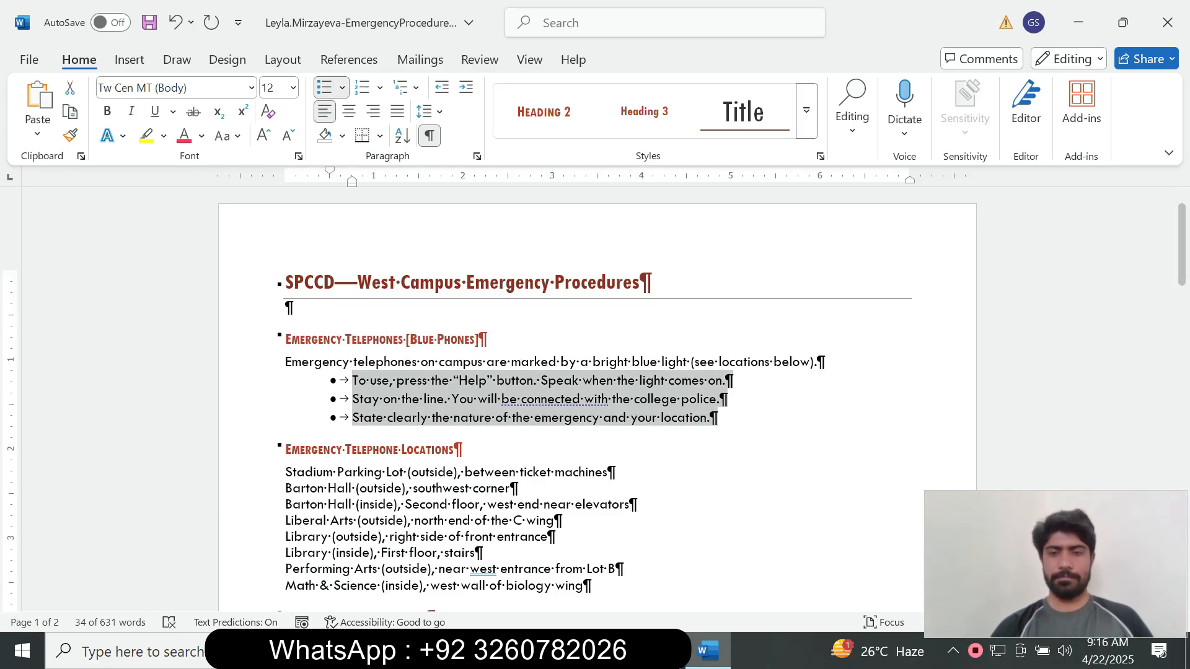
left_click(663, 650)
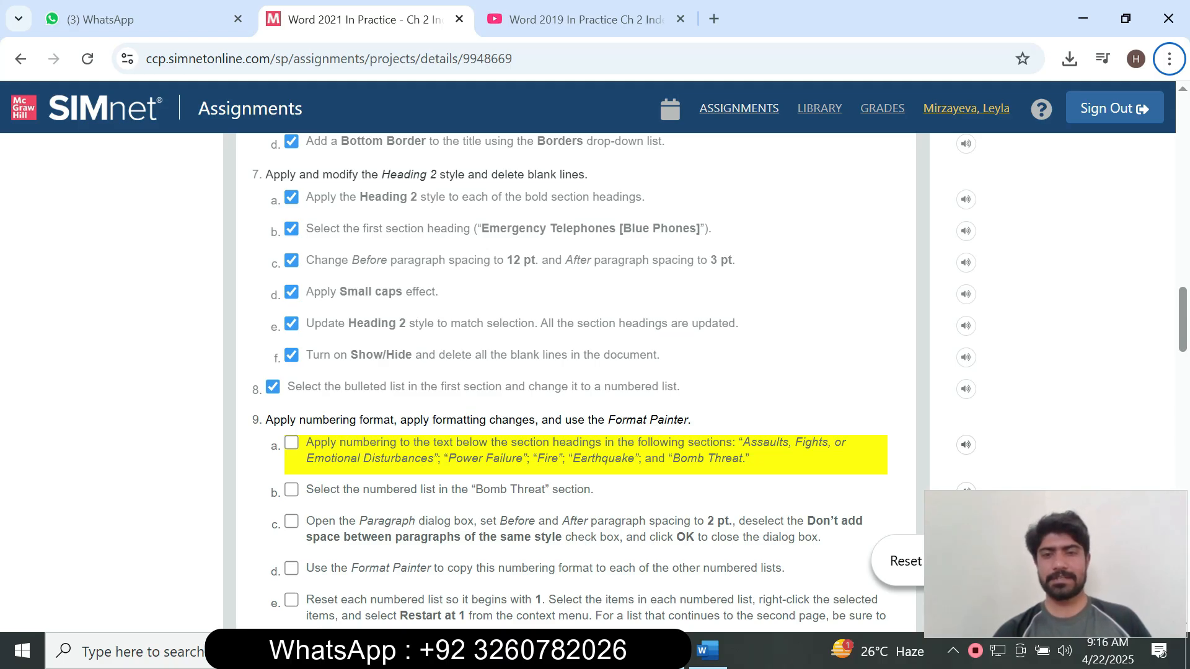
left_click(708, 651)
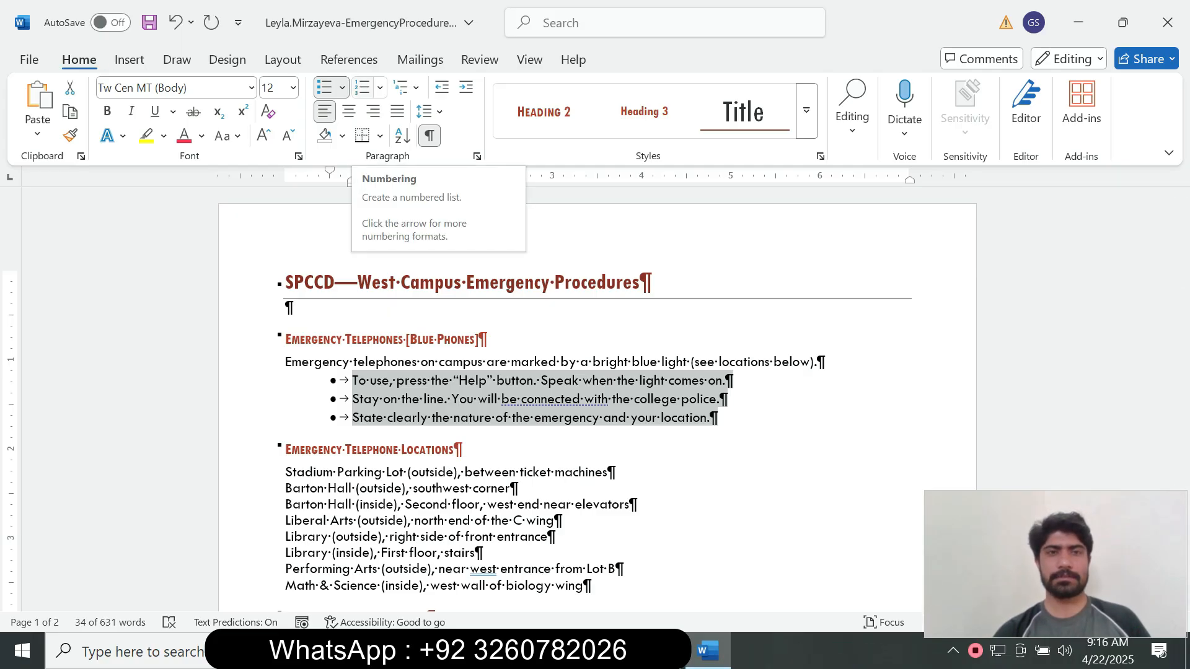
left_click(362, 88)
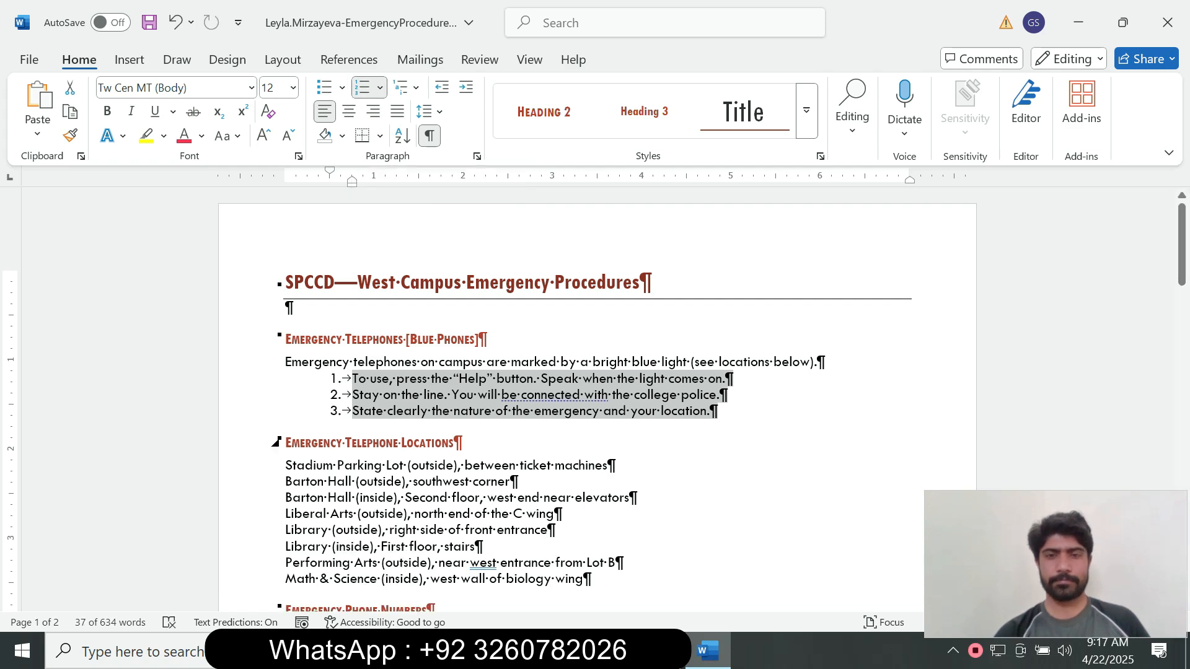
key("alt+Tab")
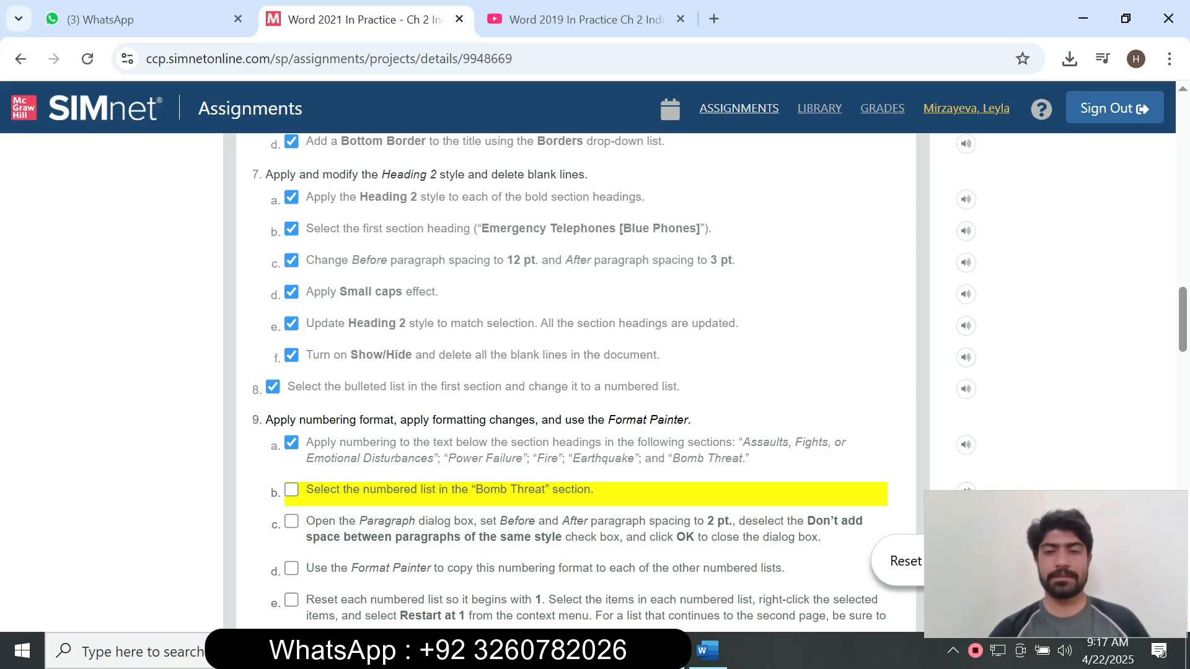
Scroll the SIMnet instructions to step 9c, which calls for 2 pt spacing before and after.
scroll(570, 384, "down", 20)
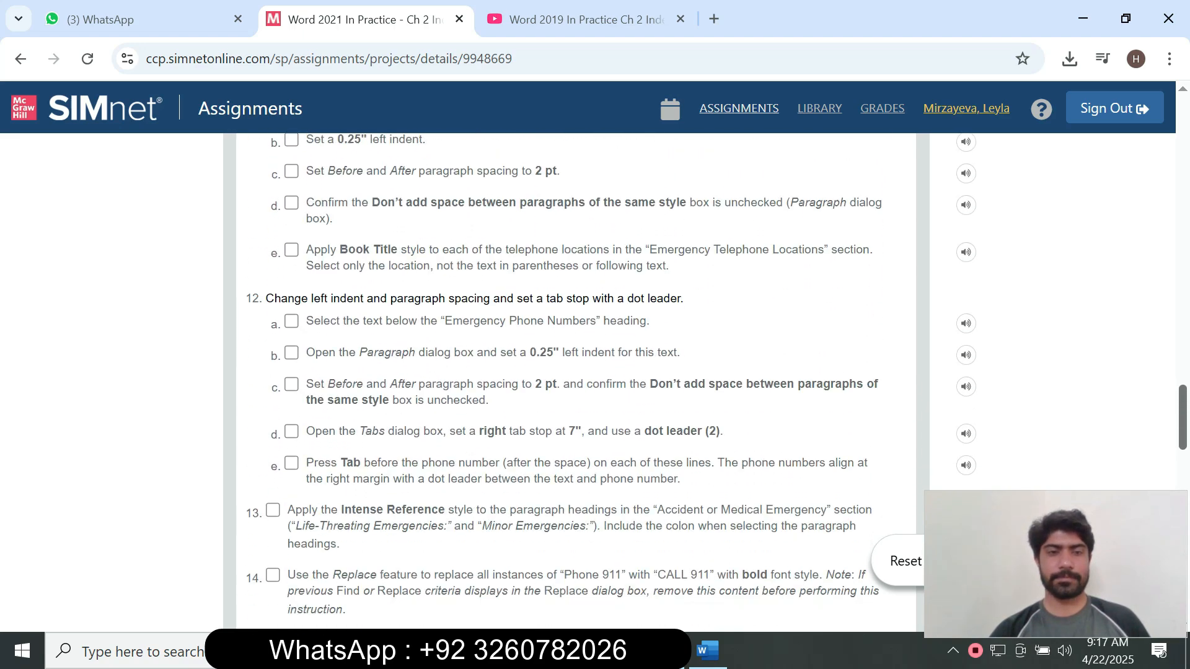
scroll(570, 385, "up", 20)
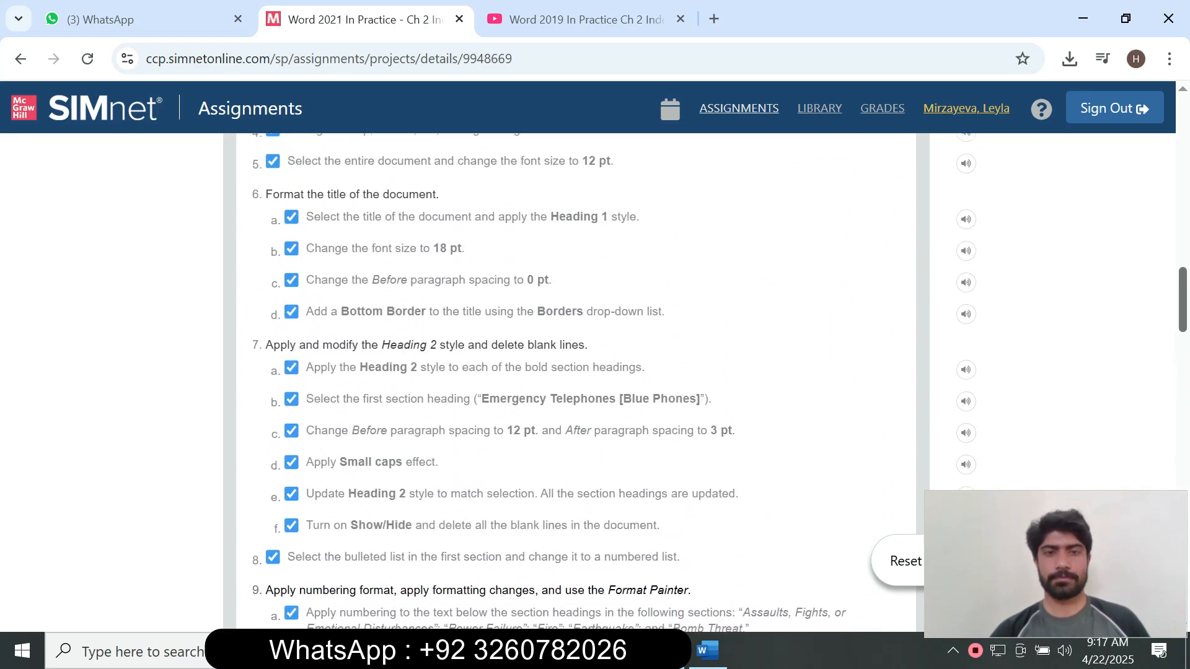
scroll(570, 381, "down", 1)
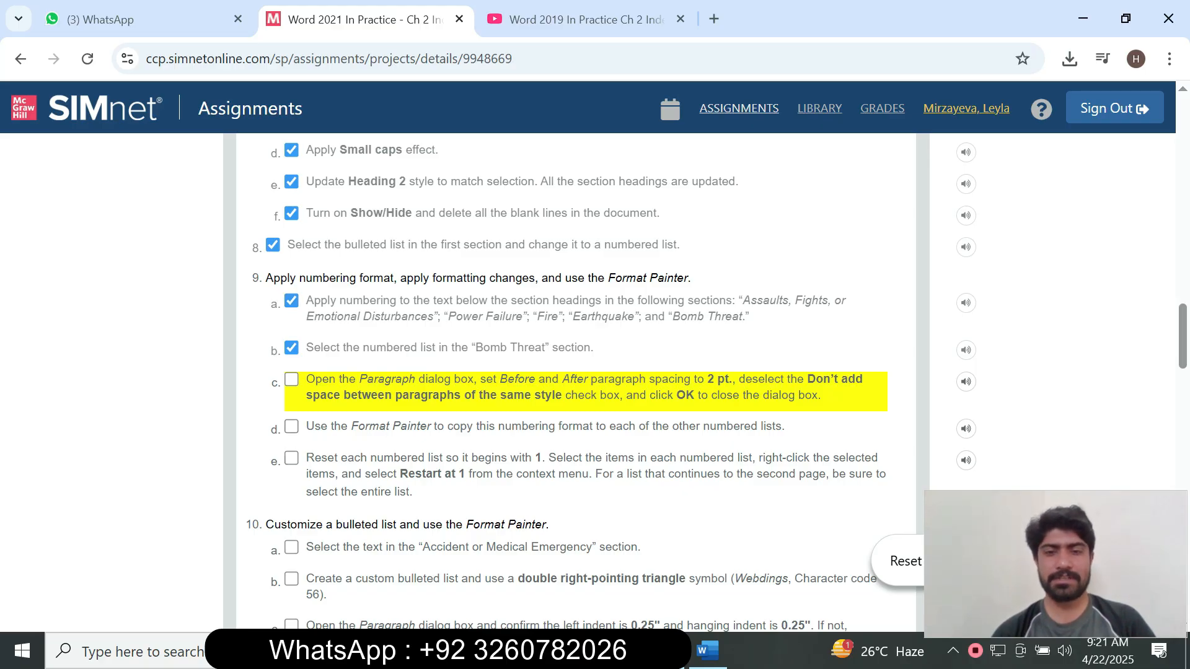
Apply numbering to the five steps under Assaults, Fights, or Emotional Disturbances.
key("alt+Tab")
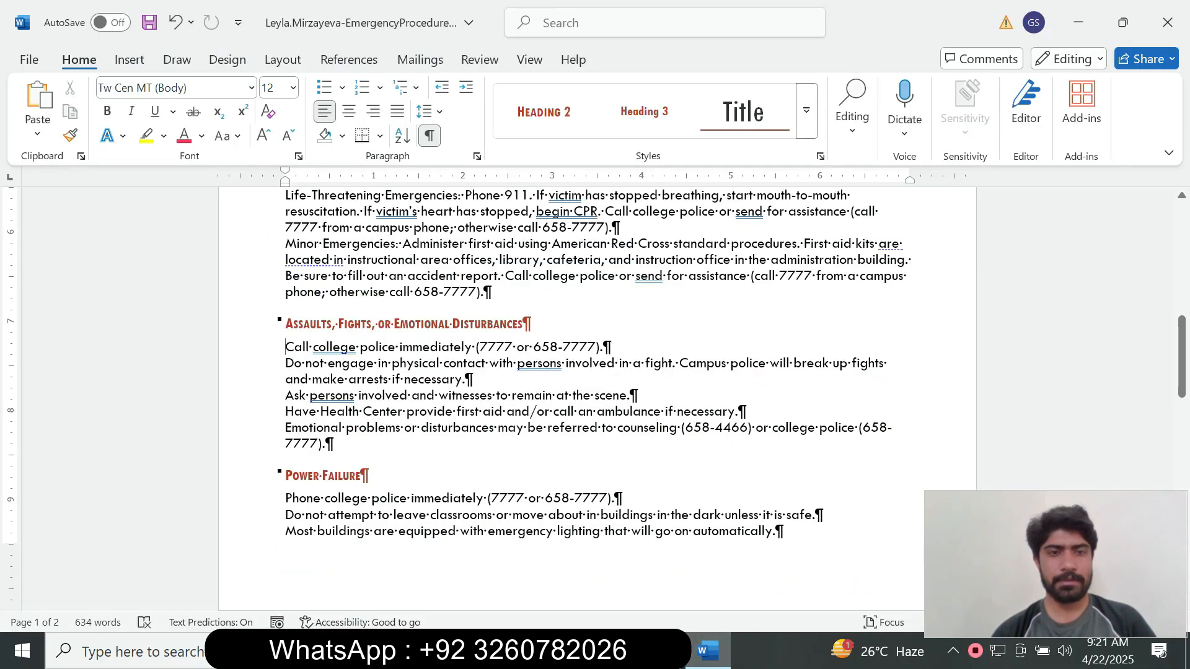
left_click(286, 347)
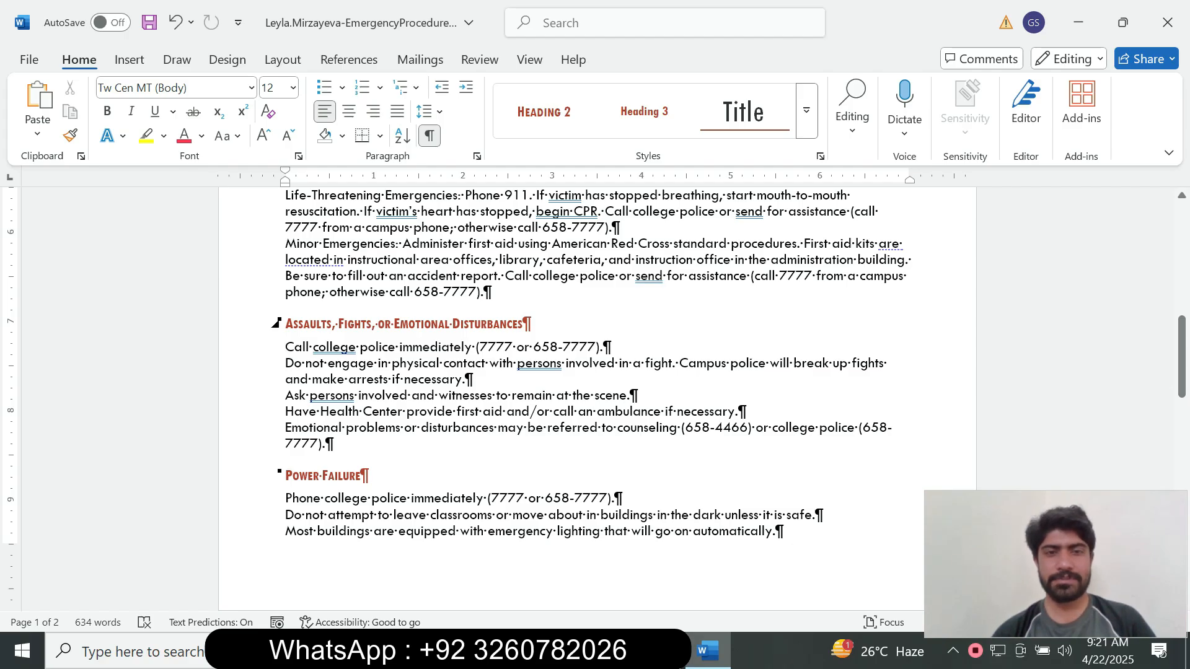
left_click(326, 444, "shift")
mouse_move(1182, 357)
left_mouse_down()
mouse_move(1182, 246)
mouse_move(1182, 353)
left_mouse_up()
key("alt+Tab")
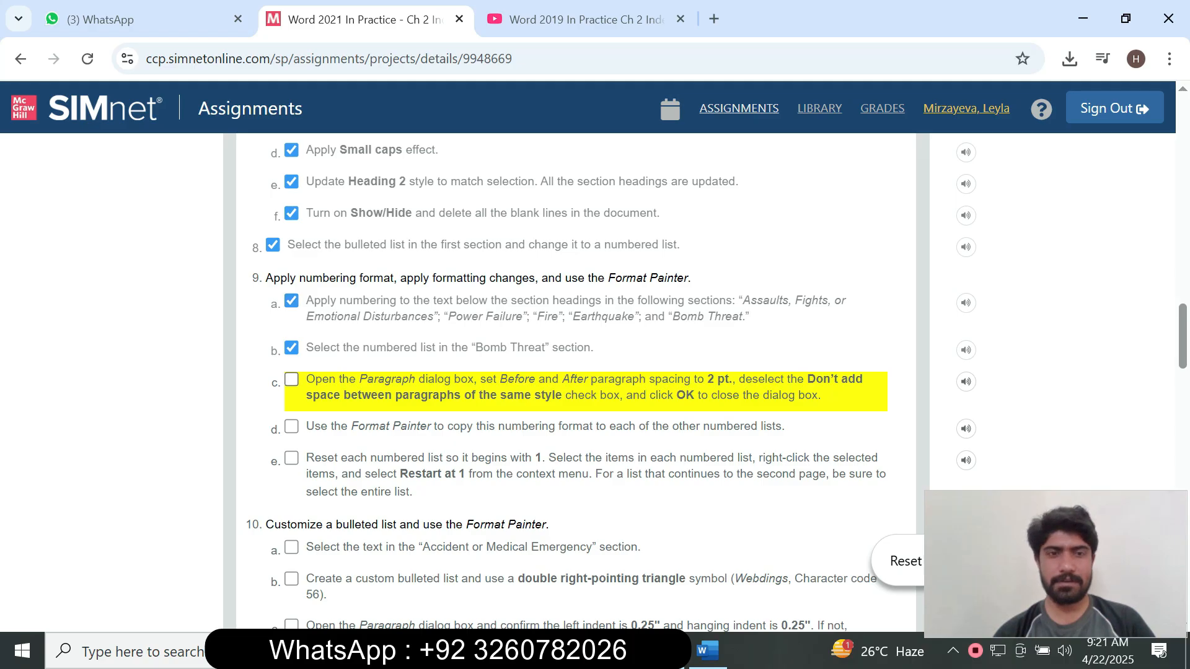
key("alt+Tab")
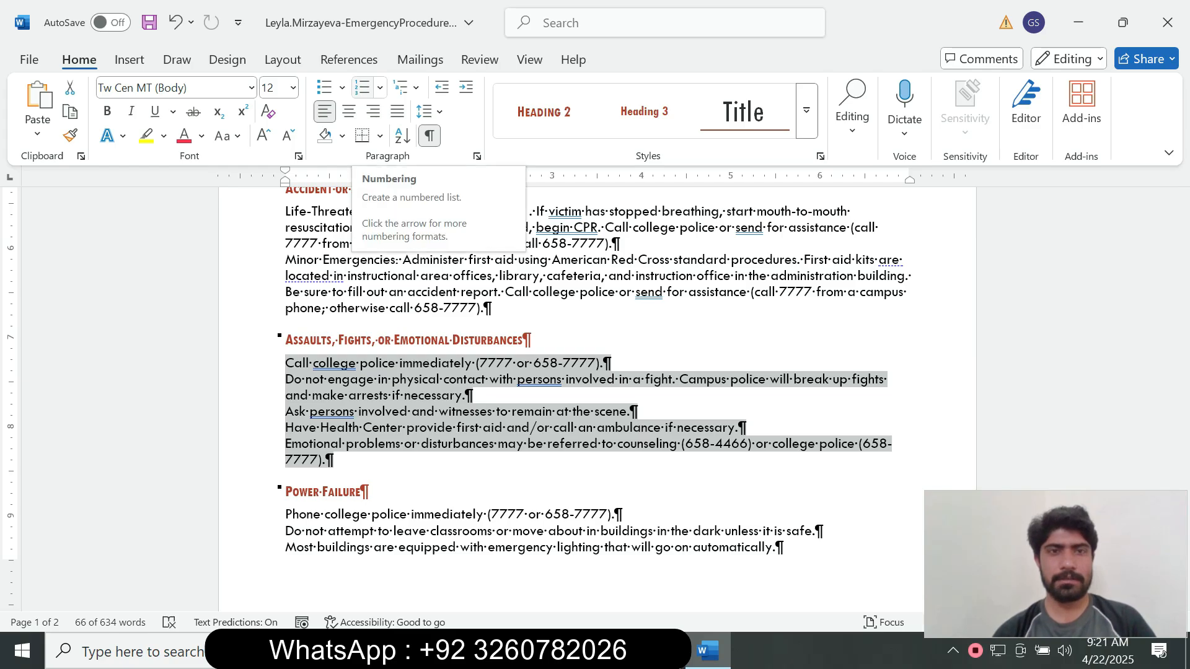
left_click(363, 87)
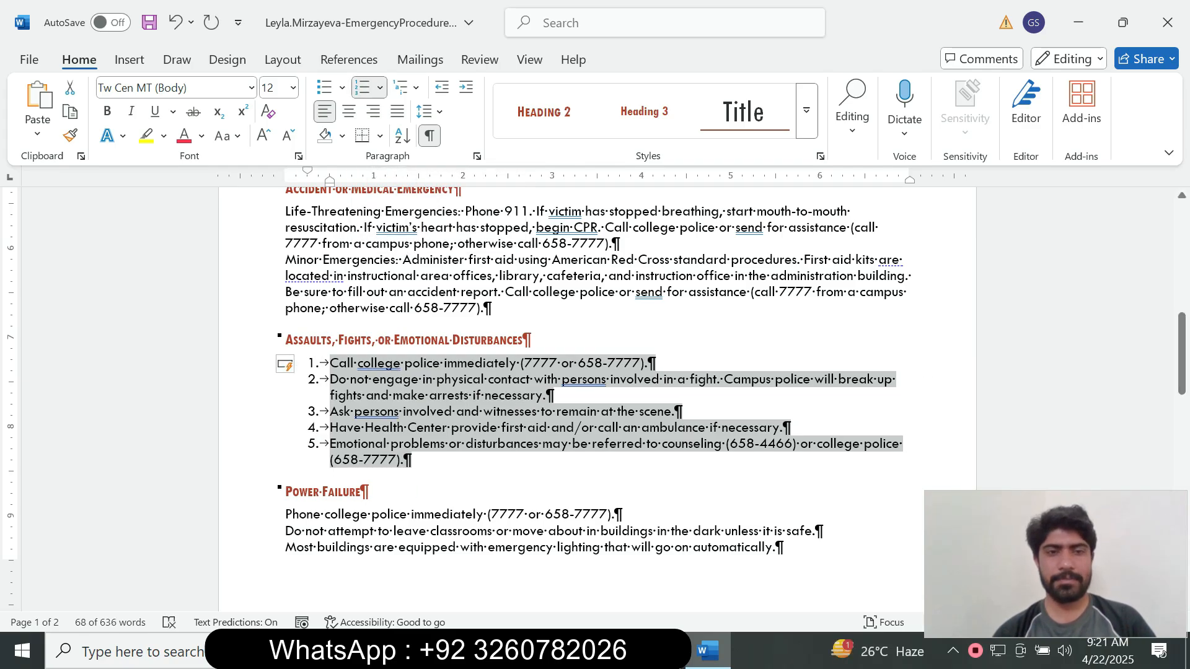
left_click_drag(1181, 345, 1182, 245)
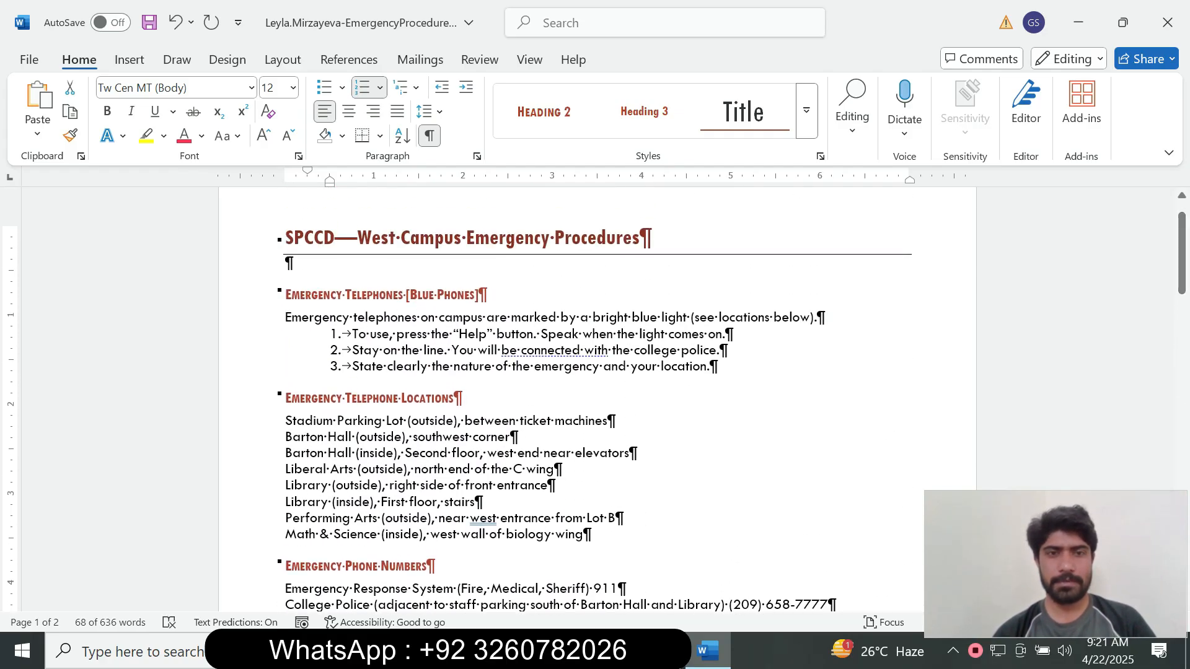
left_click_drag(1181, 254, 1181, 381)
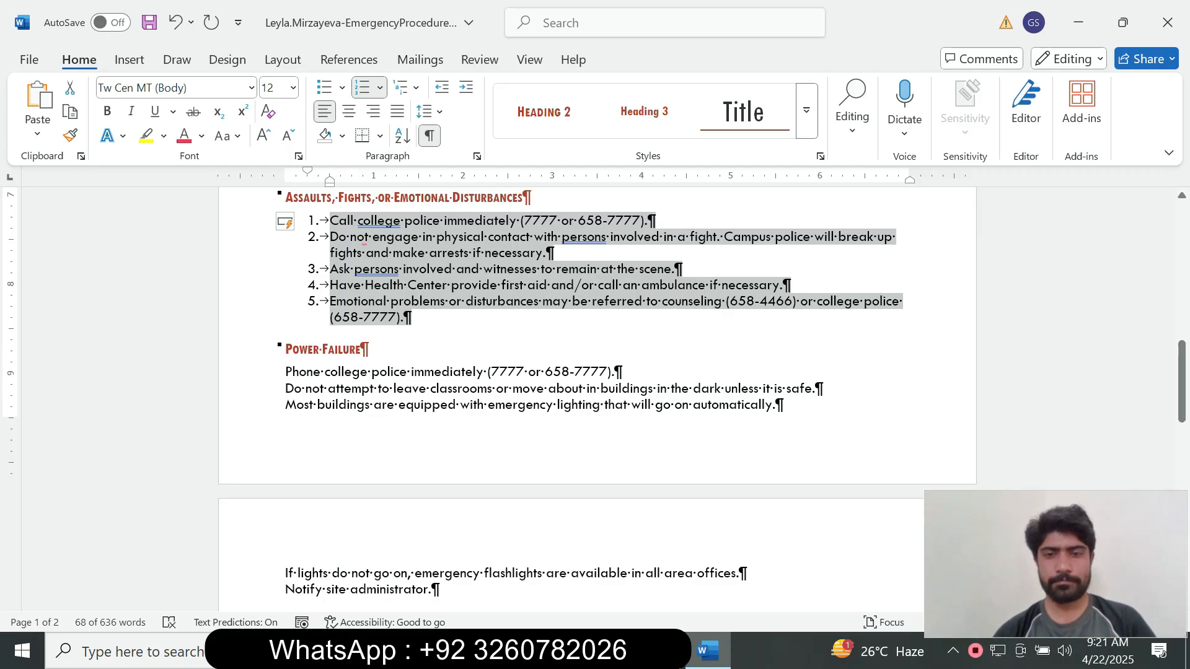
key("alt+Tab")
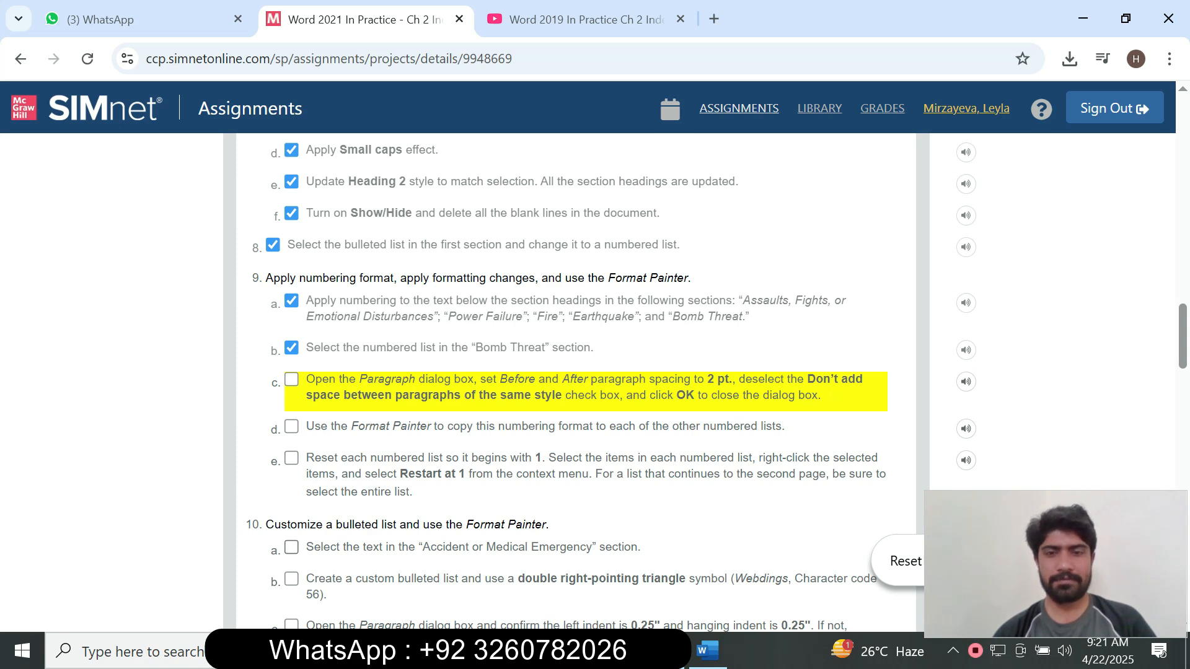
left_click(707, 651)
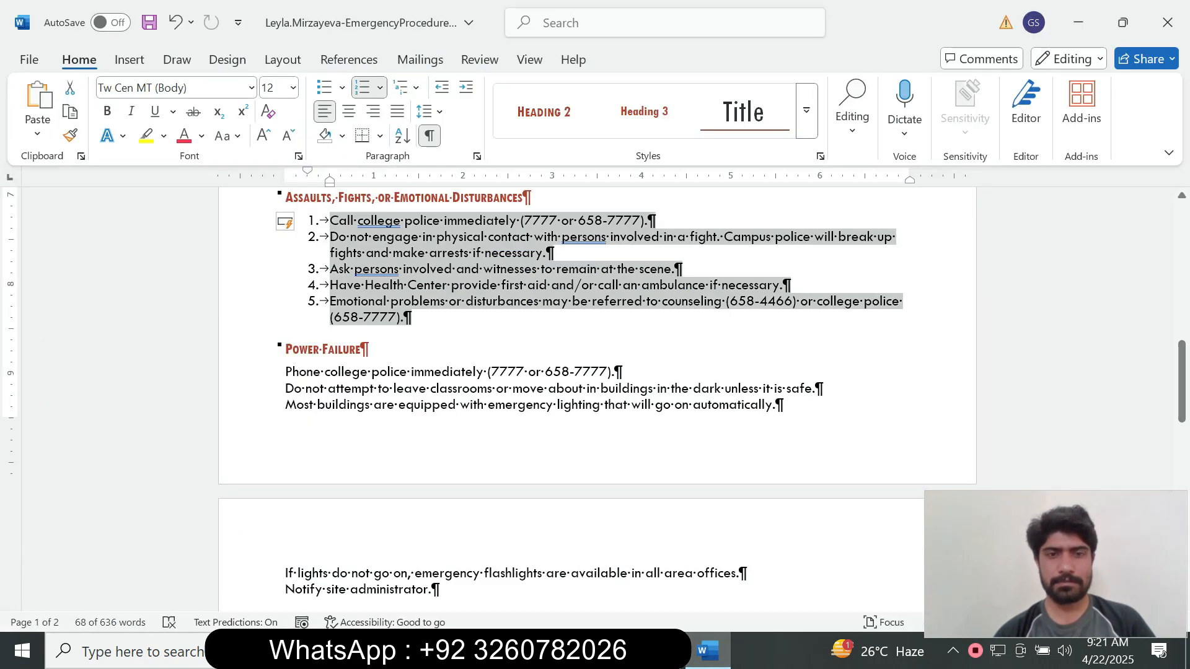
Number the Power Failure steps and the Fire steps.
left_click(1169, 383)
left_click_drag(1182, 383, 1181, 411)
left_click_drag(441, 448, 286, 229)
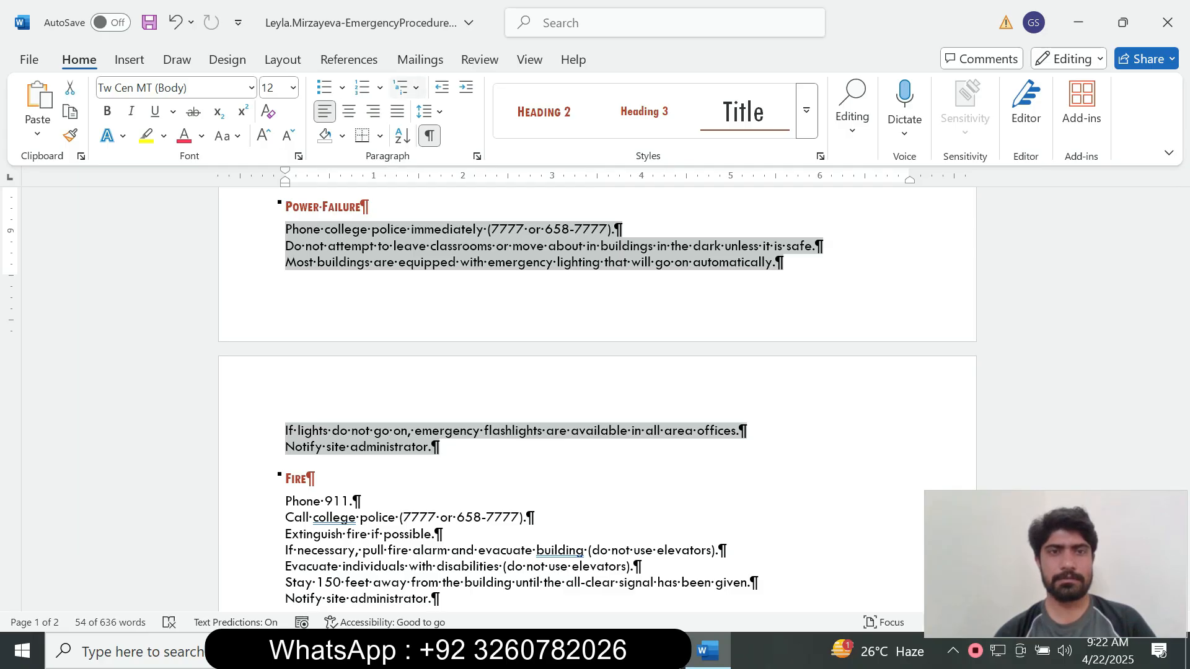
left_click(362, 87)
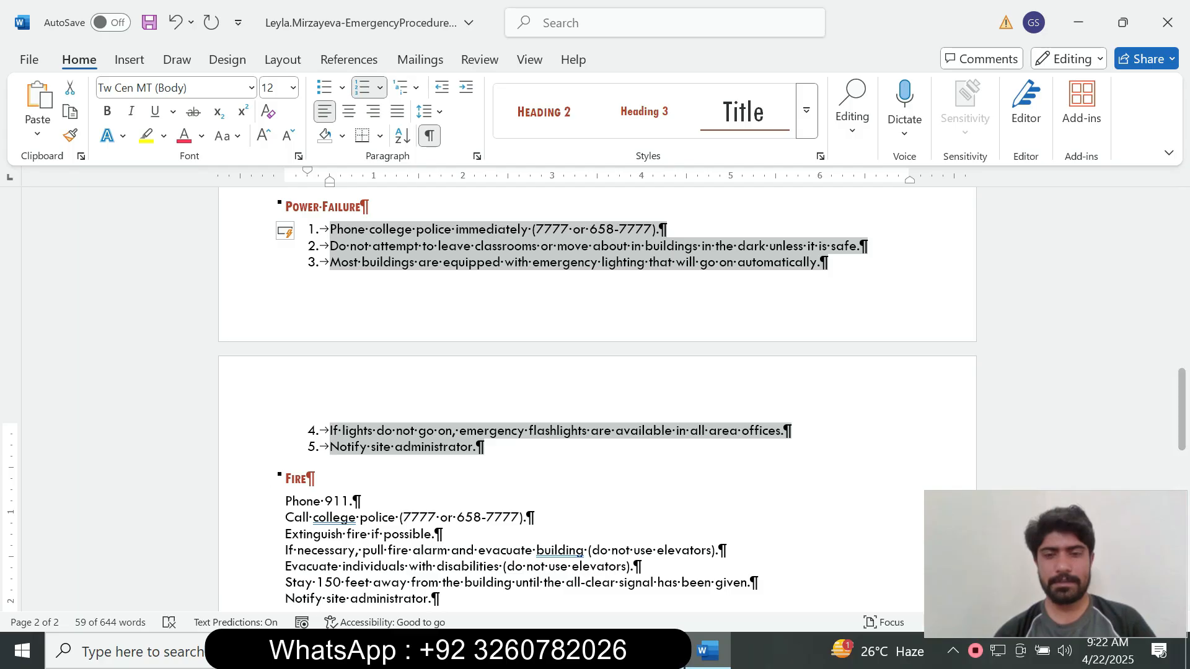
key("alt+Tab")
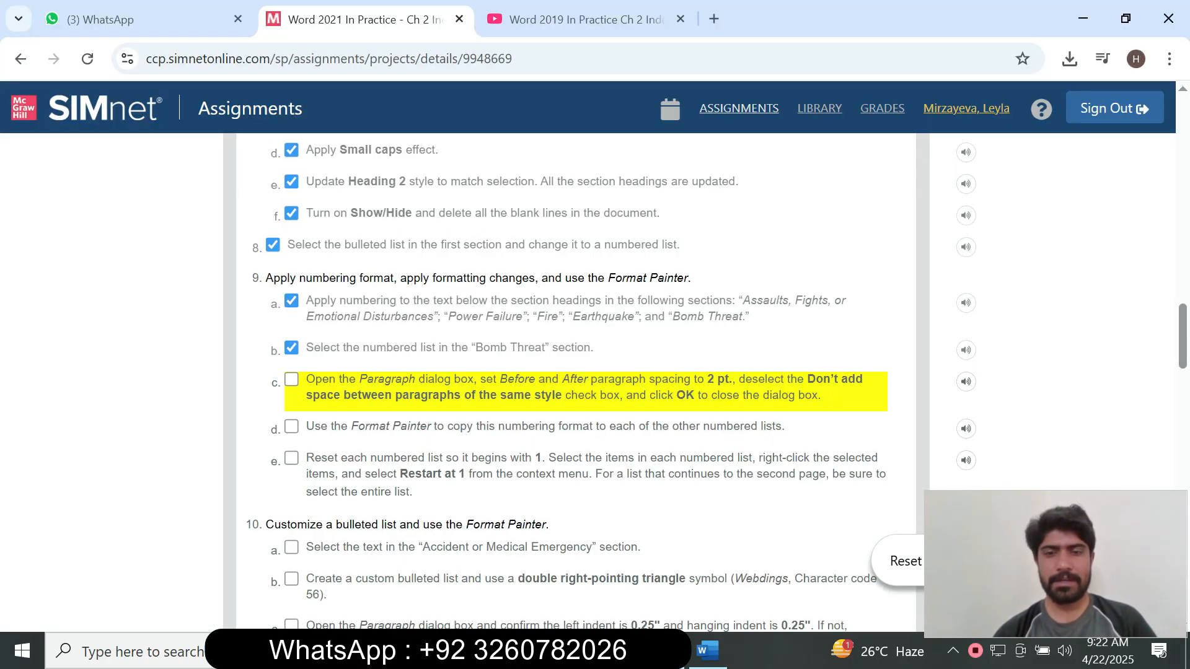
key("alt+Tab")
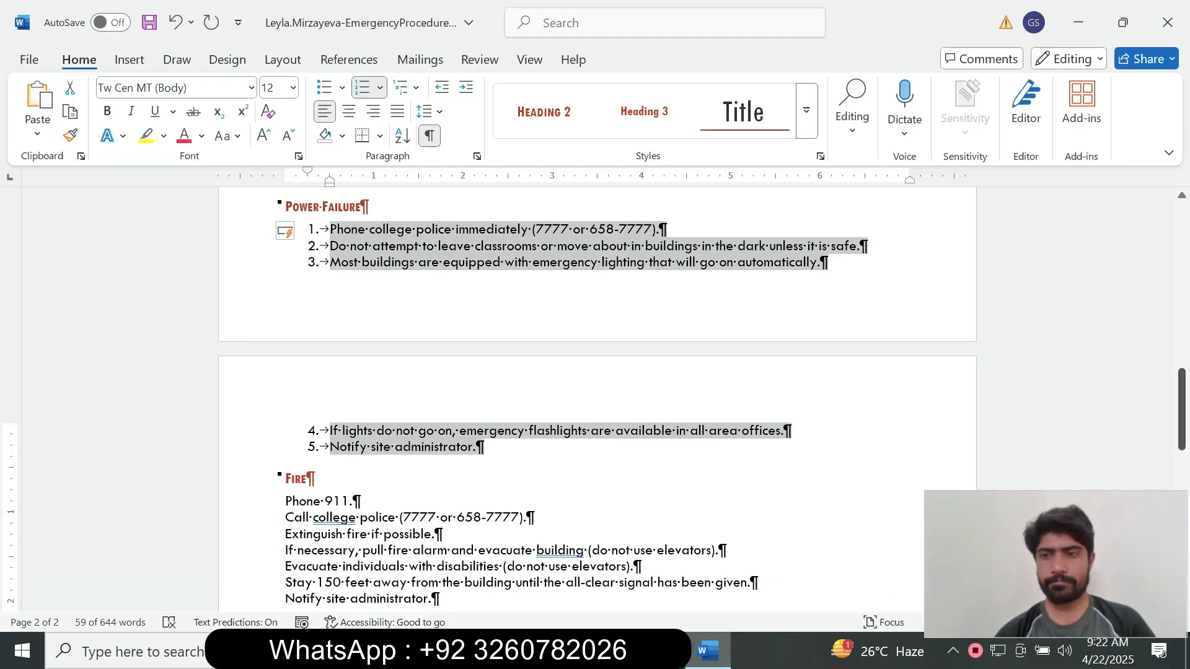
scroll(594, 403, "down", 5)
left_click_drag(439, 395, 285, 298)
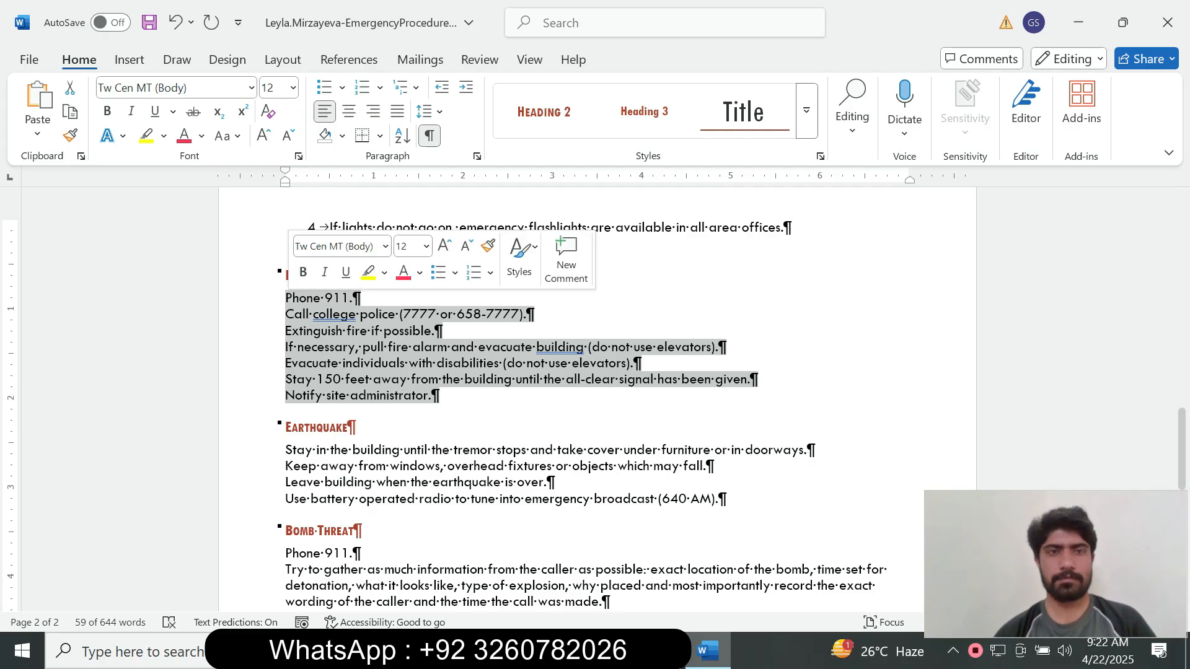
left_click(363, 88)
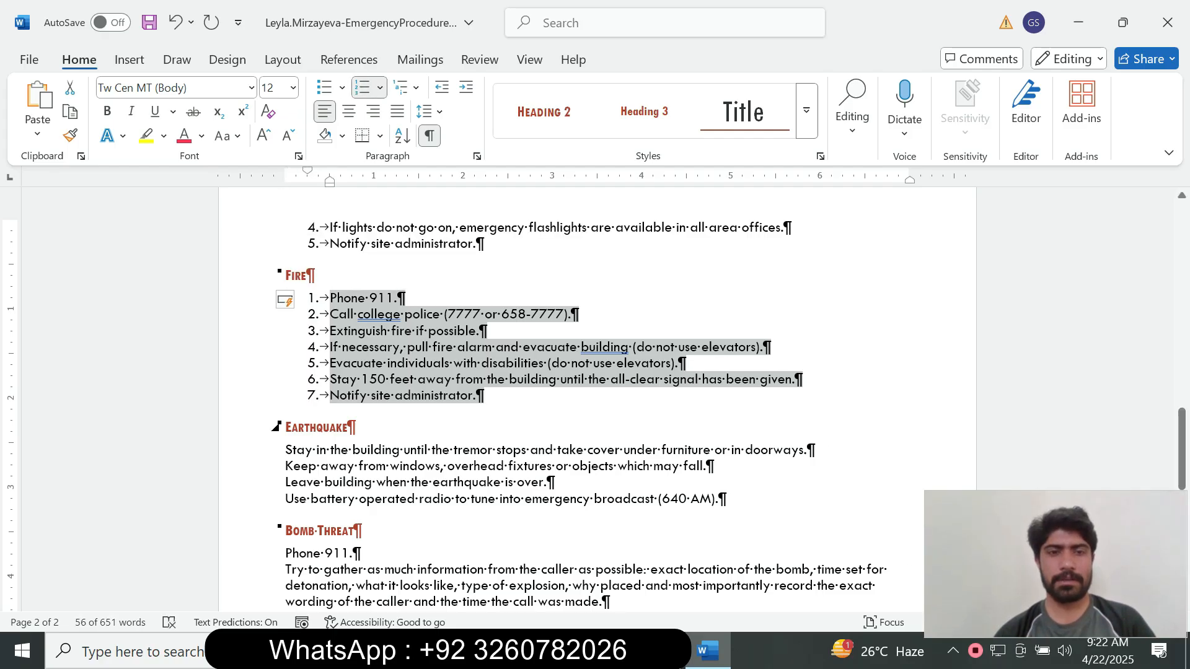
Number the four Earthquake steps and the three Bomb Threat steps.
left_click_drag(273, 532, 282, 449)
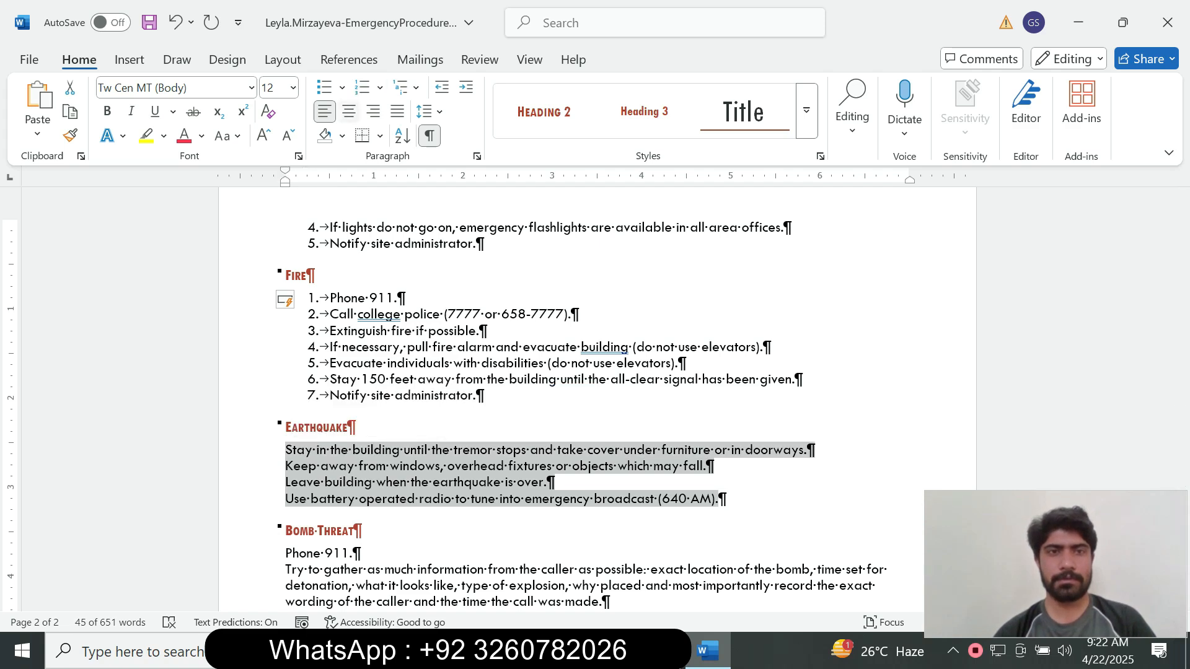
left_click(363, 88)
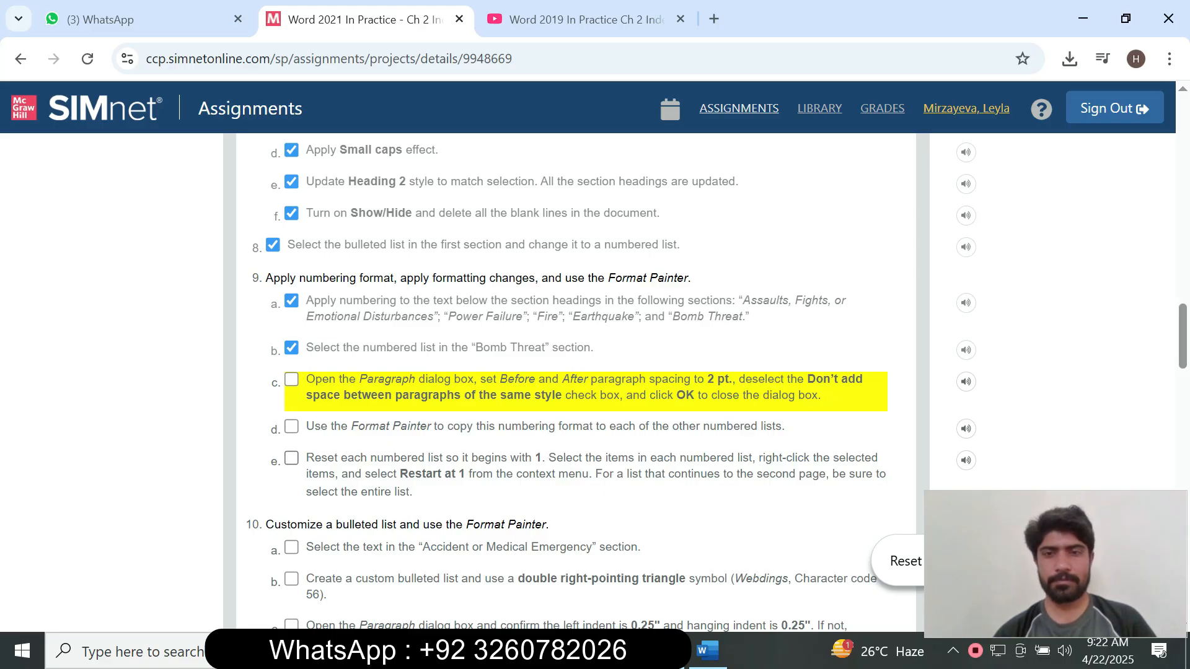
left_click(707, 651)
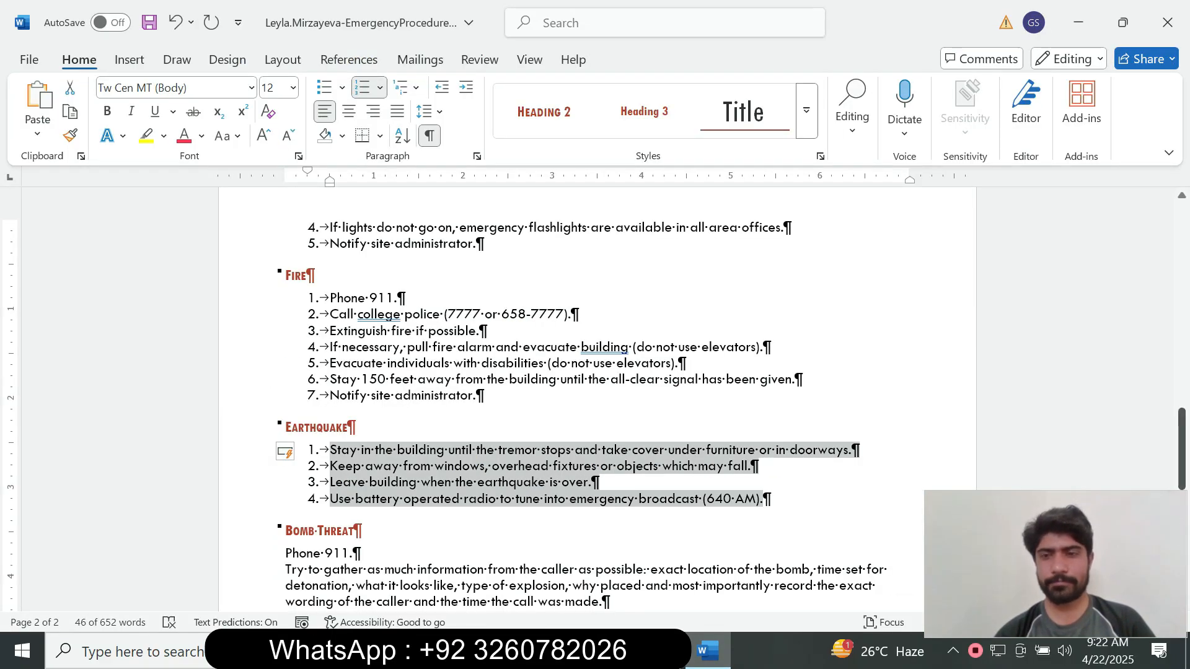
scroll(595, 397, "down", 5)
left_click_drag(713, 375, 286, 310)
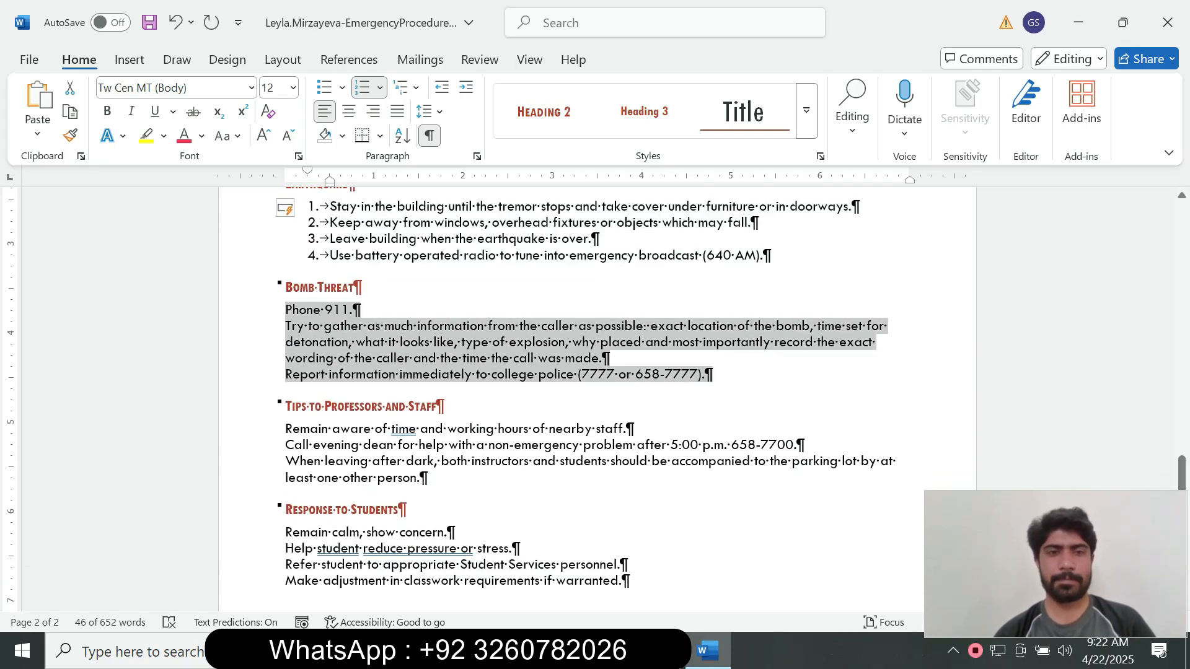
left_click(362, 87)
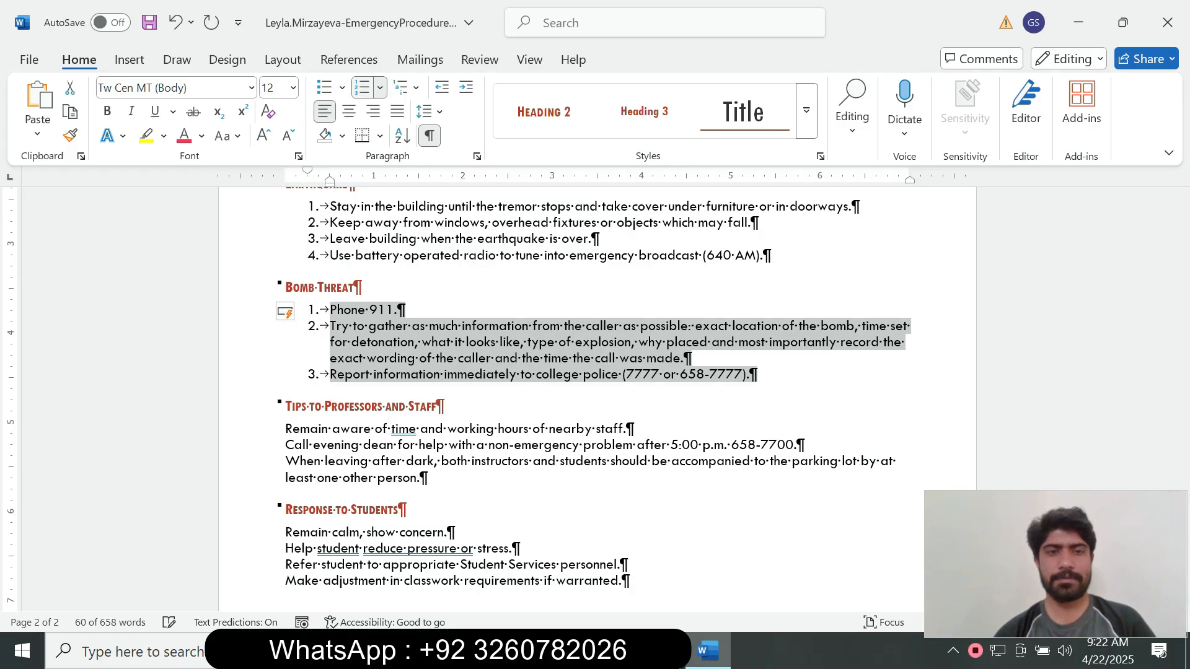
Tick step 9d (Format Painter) in the SIMnet checklist and return to Word.
key("alt+Tab")
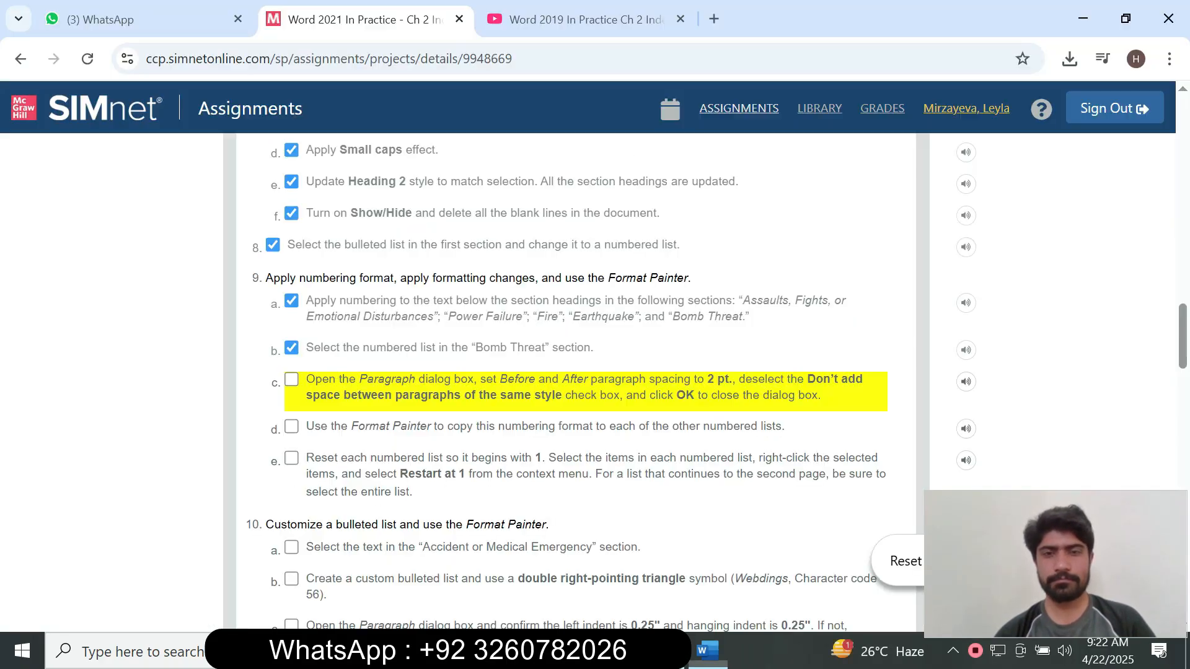
left_click(291, 426)
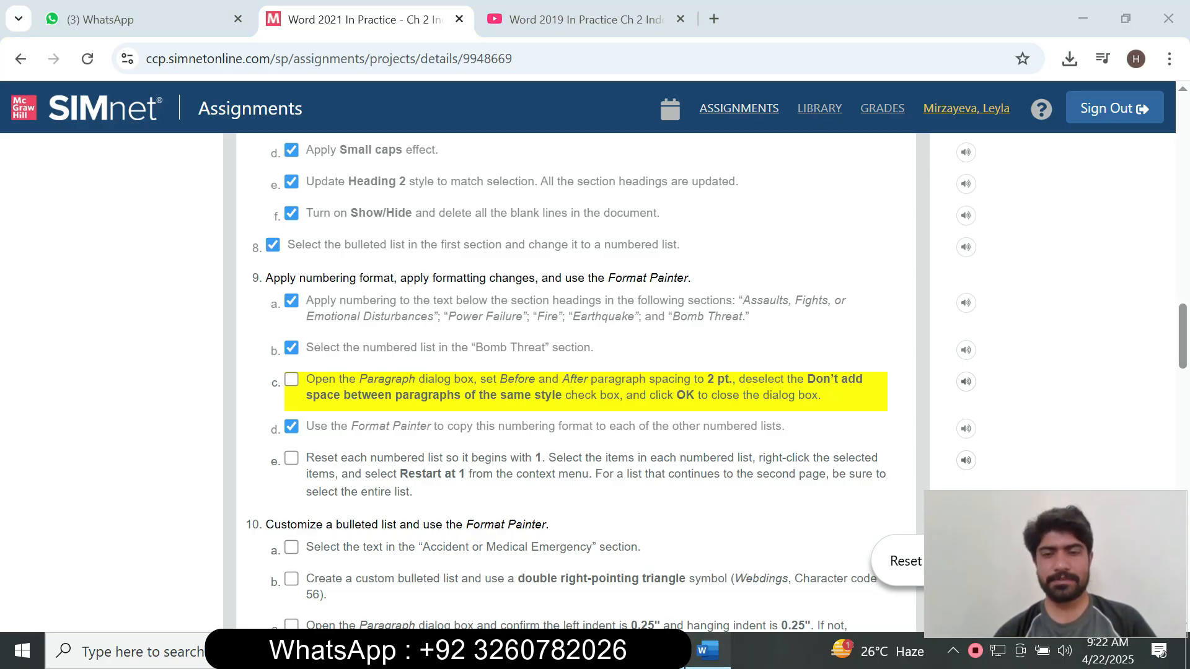
key("alt+Tab")
key("alt+Tab")
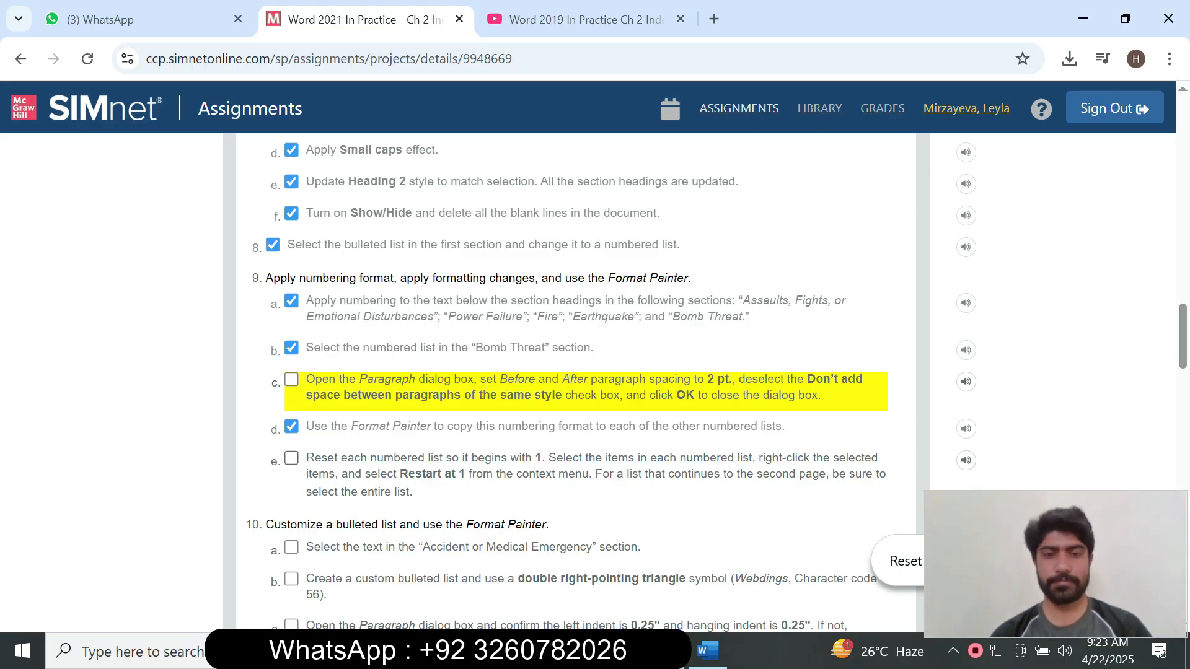
key("alt+Tab")
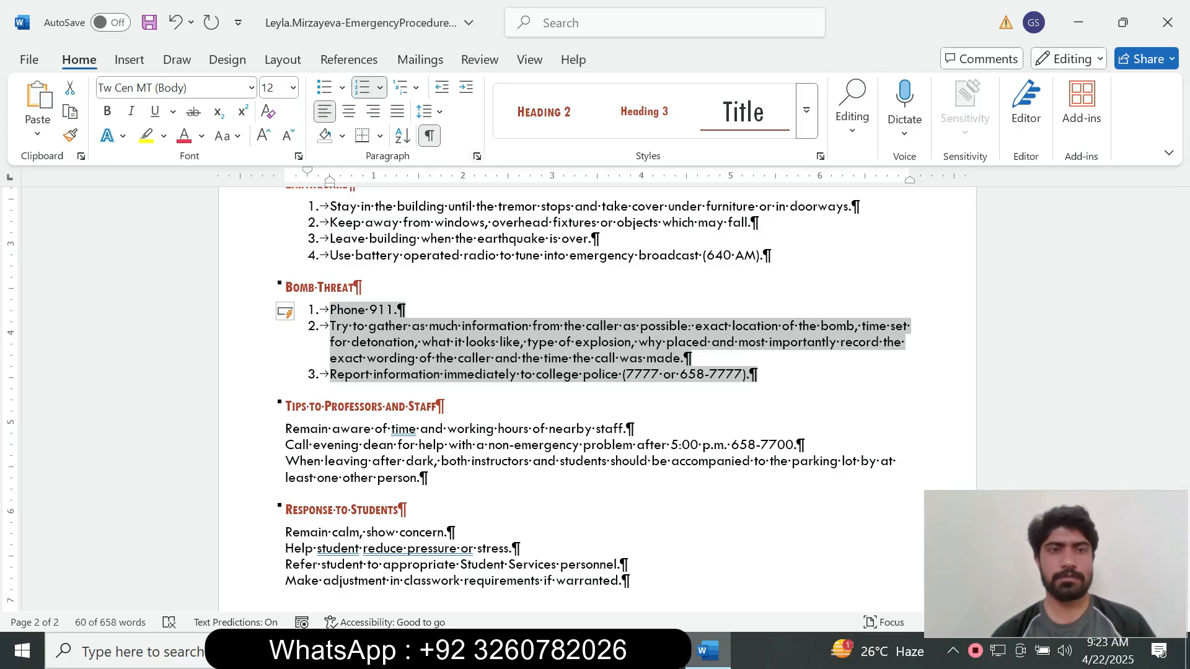
Set the Bomb Threat list to 2 pt before and after, allowing space between same-style paragraphs.
left_click(477, 156)
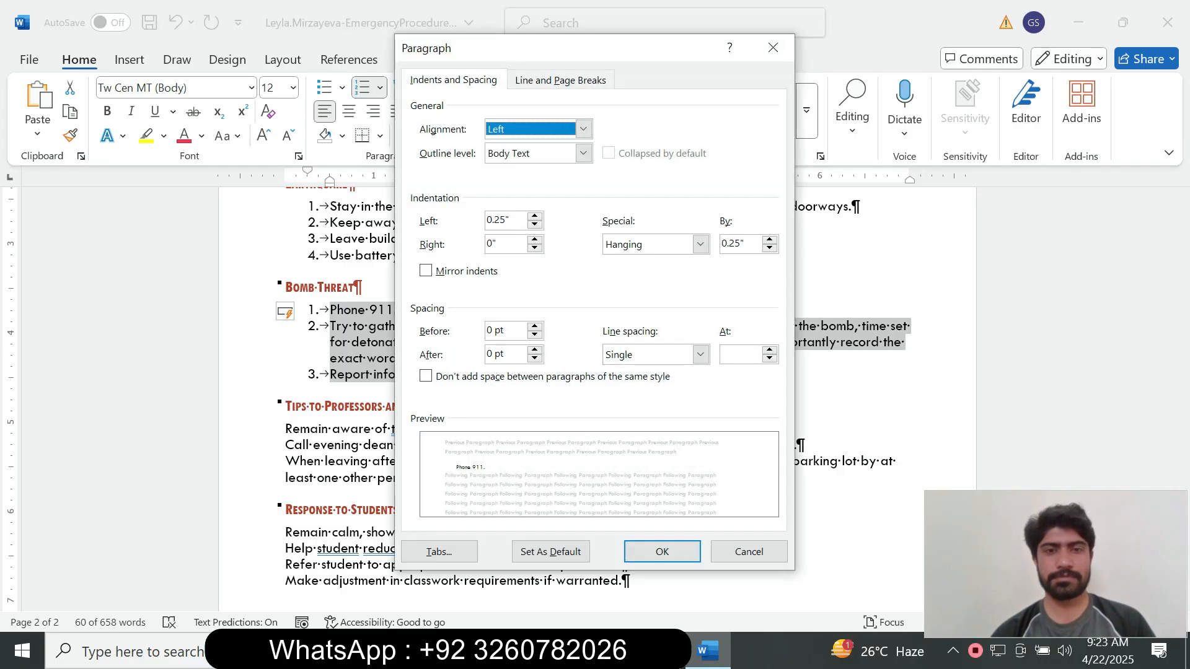
left_click_drag(494, 331, 485, 330)
type("2")
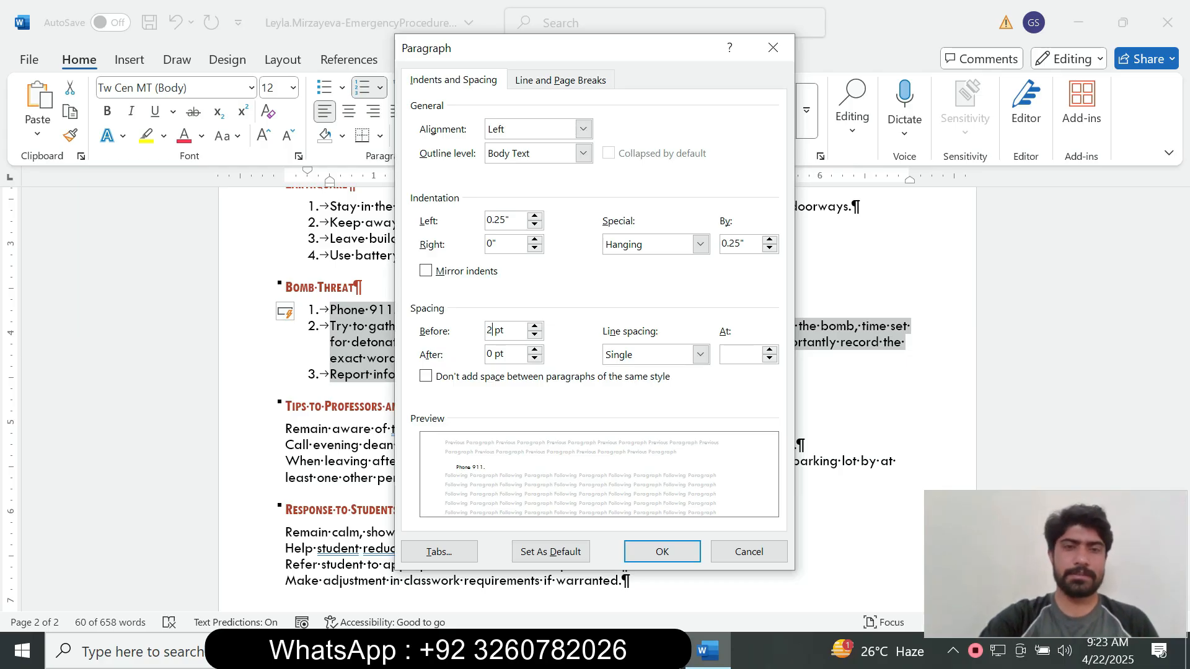
key("alt+Tab")
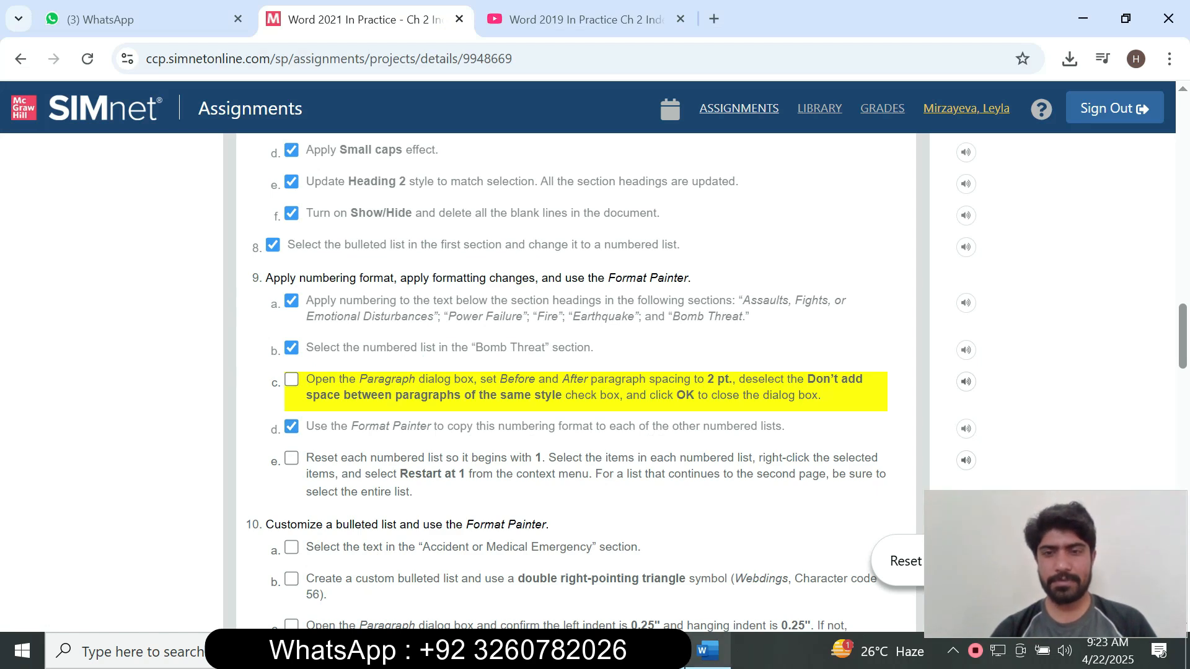
key("alt+Tab")
double_click(490, 354)
type("2pt")
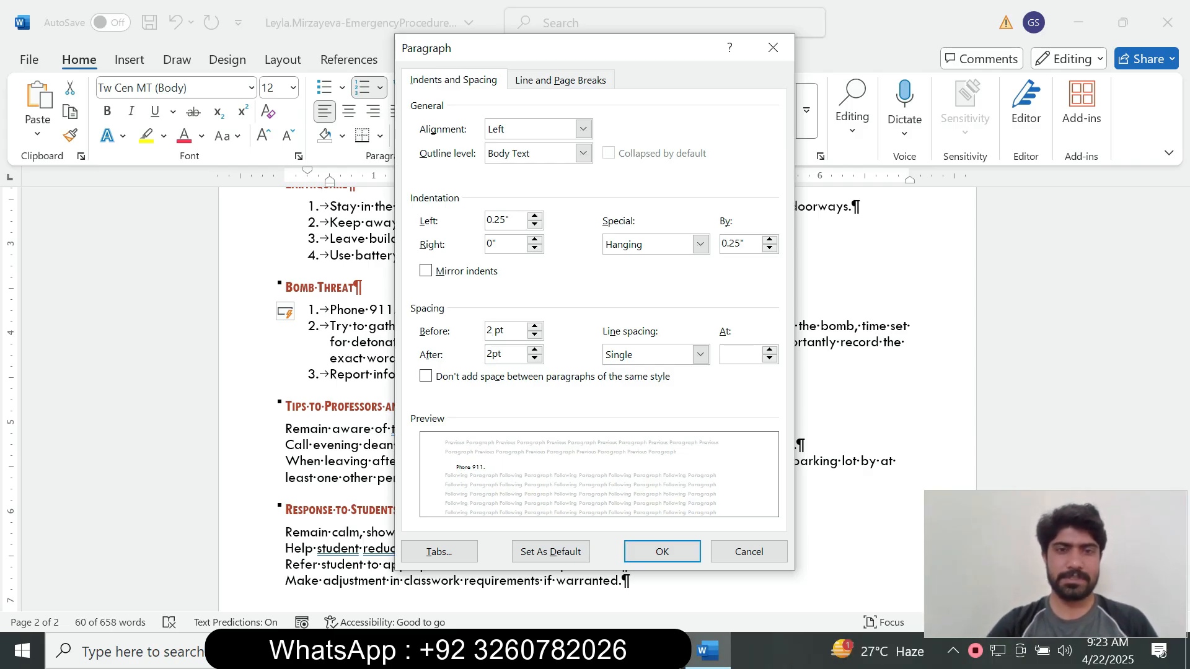
key("alt+Tab")
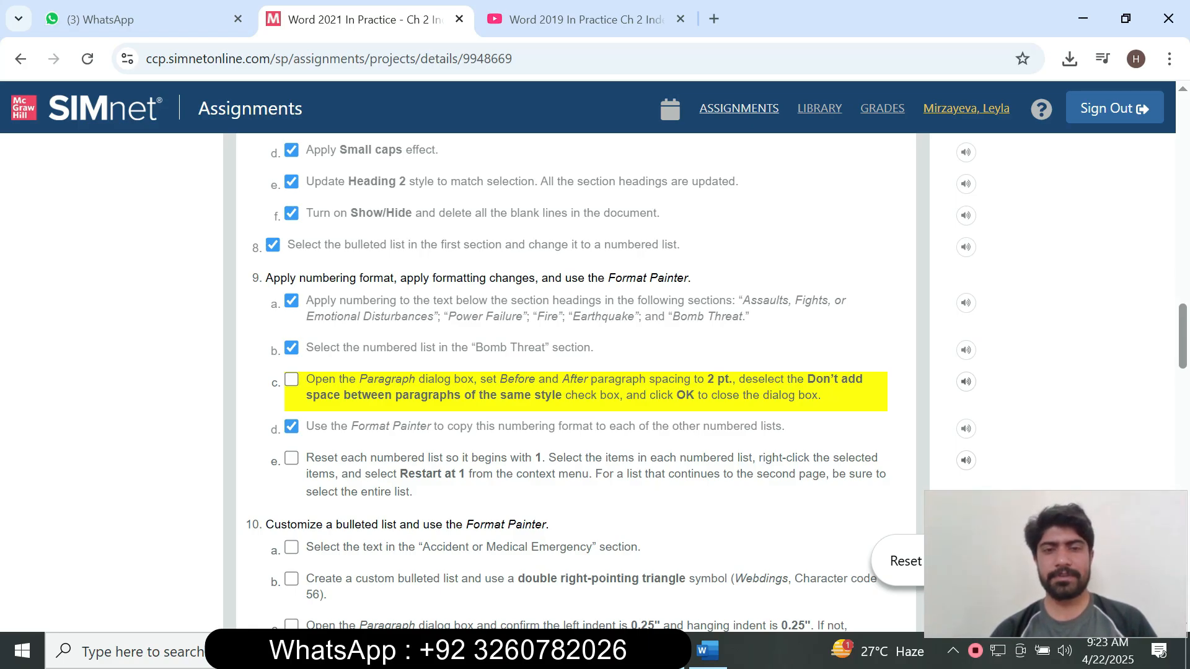
left_click(706, 650)
left_click(426, 376)
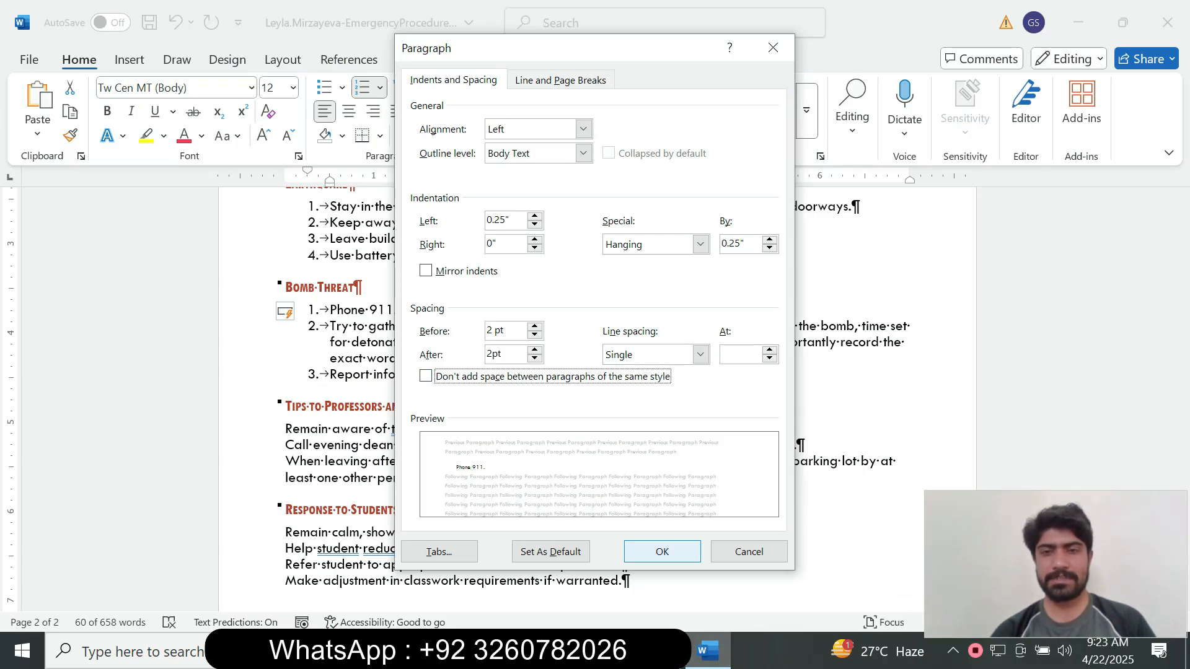
left_click(707, 651)
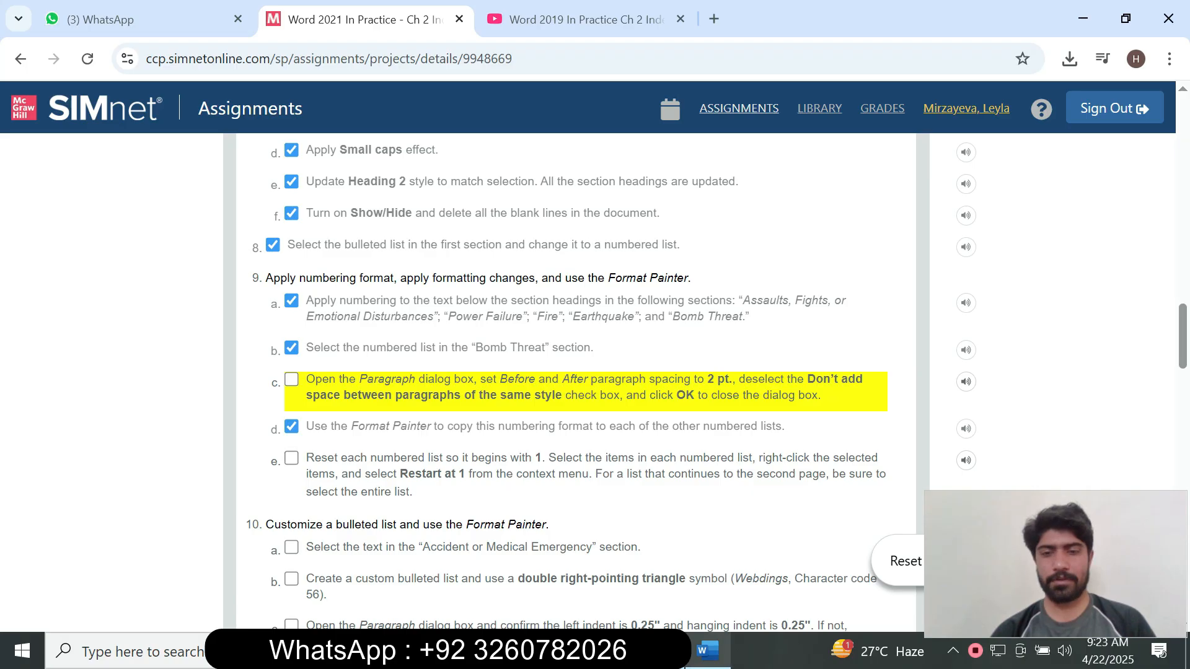
left_click(706, 651)
key("Return")
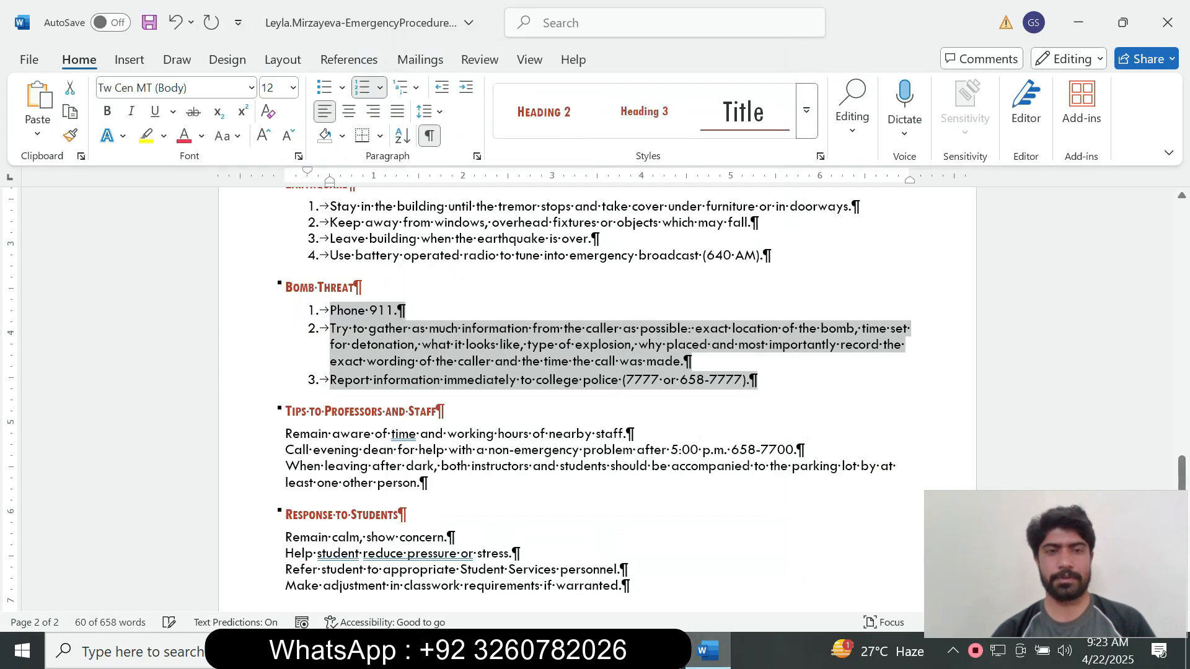
key("alt+Tab")
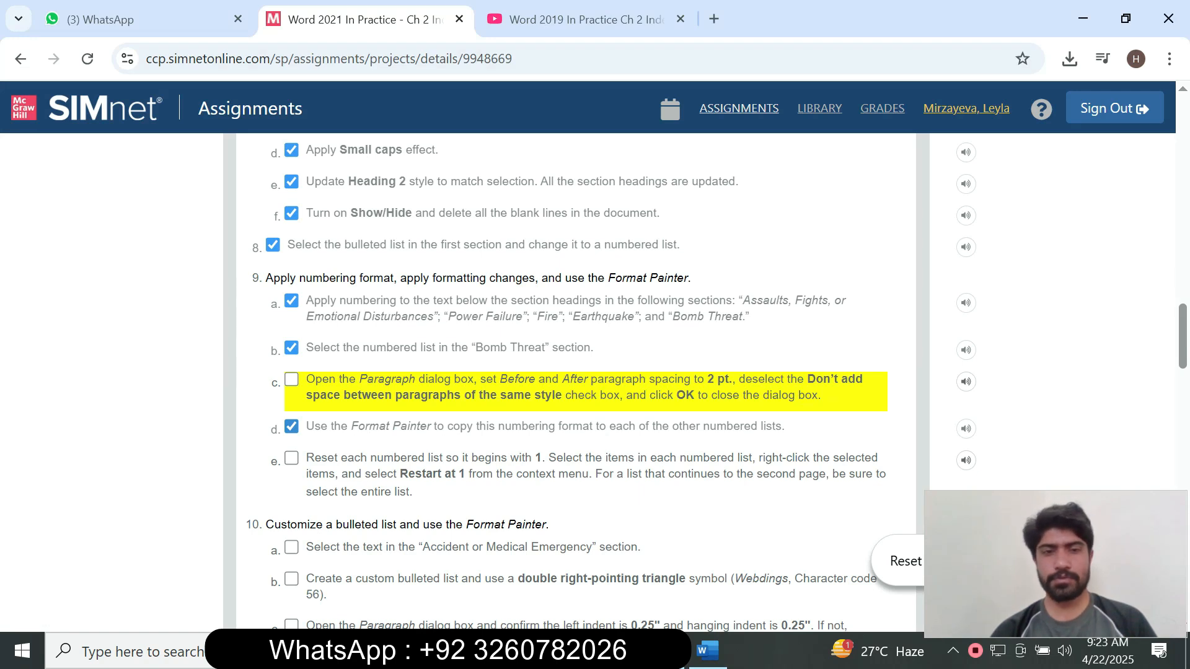
left_click(291, 427)
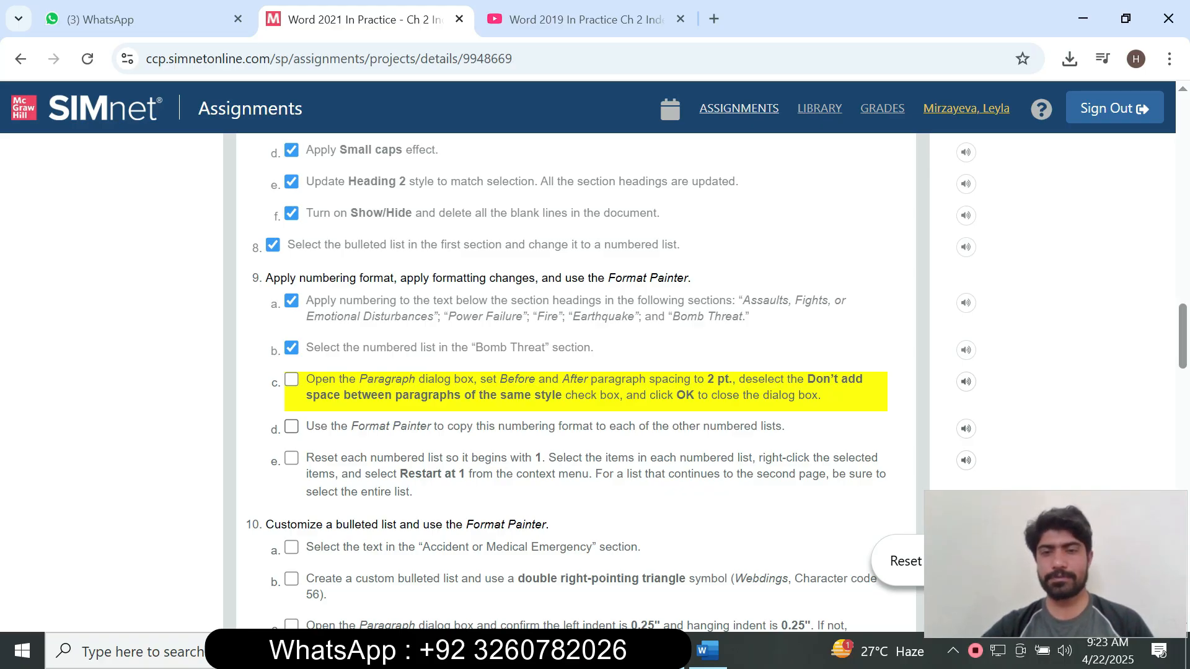
left_click(292, 427)
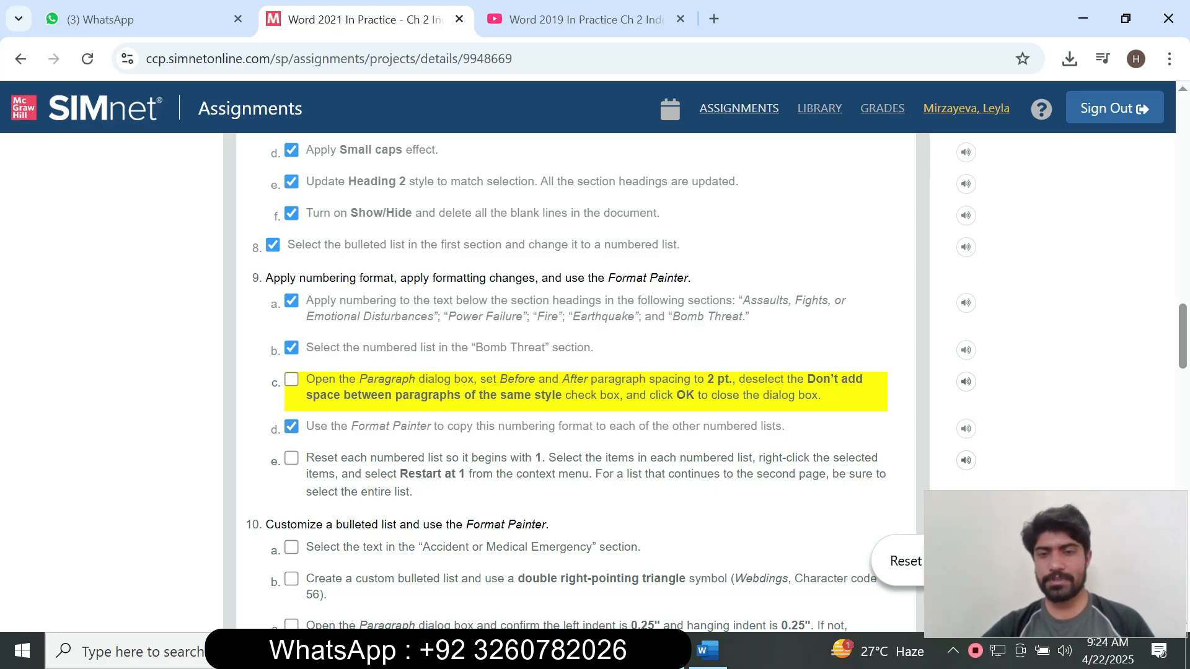
left_click(707, 650)
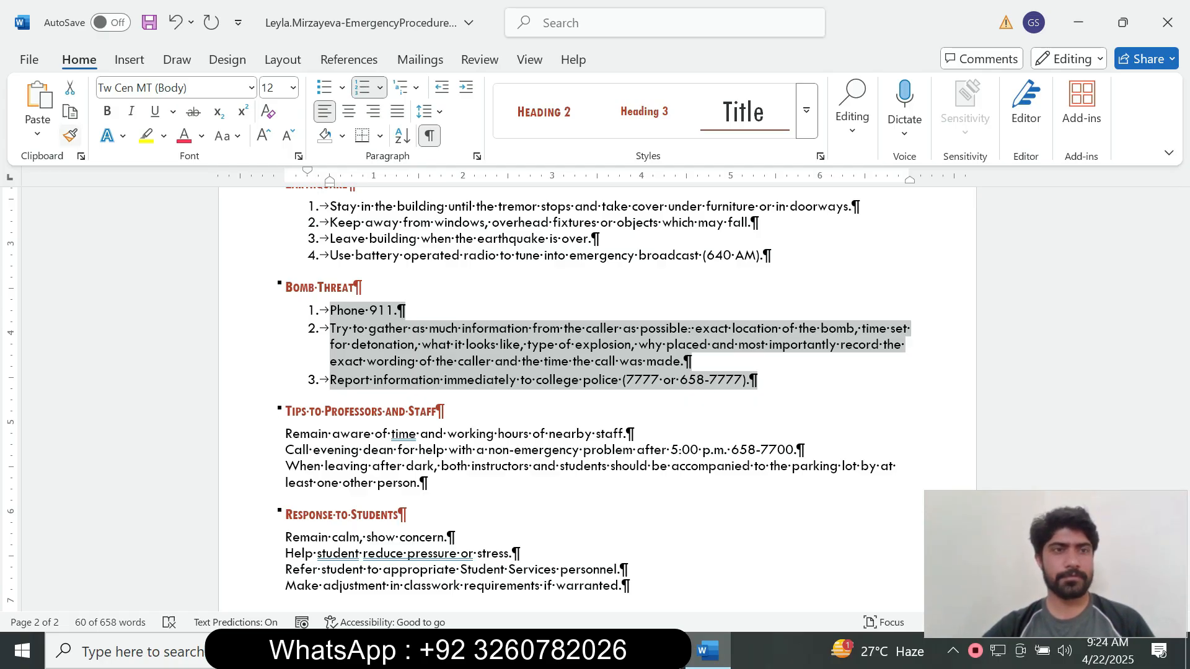
Use Format Painter to copy the Bomb Threat list formatting onto the Earthquake list.
left_click(70, 135)
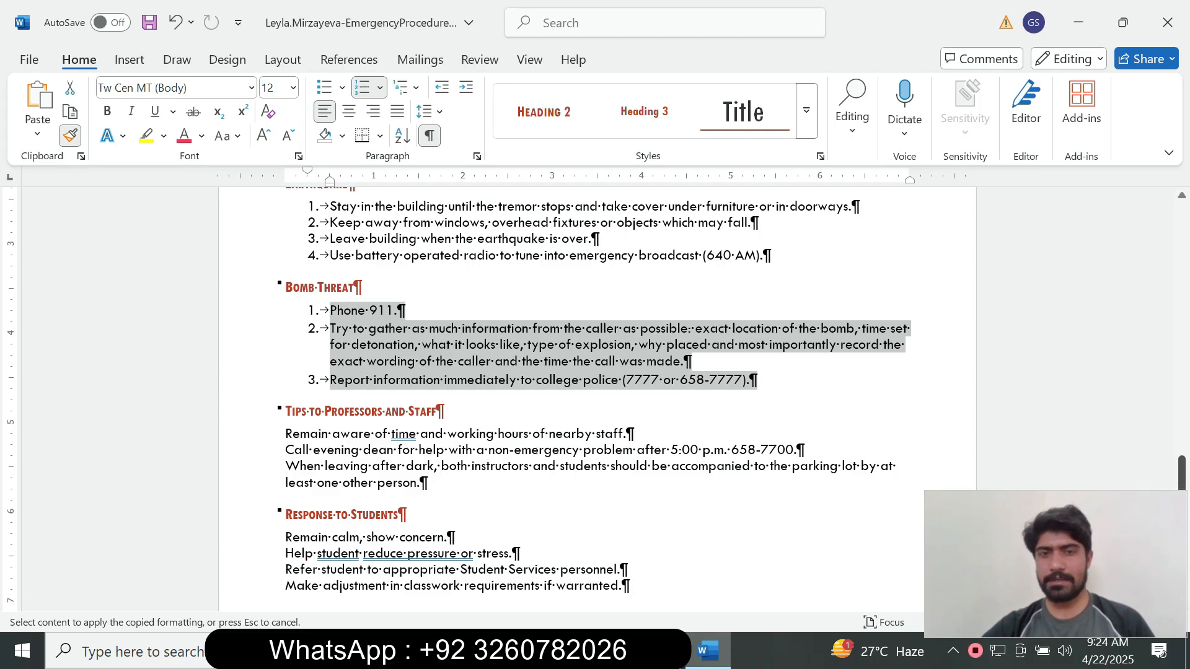
scroll(557, 372, "up", 3)
mouse_move(775, 371)
left_mouse_down()
mouse_move(759, 339)
mouse_move(286, 385)
left_mouse_up()
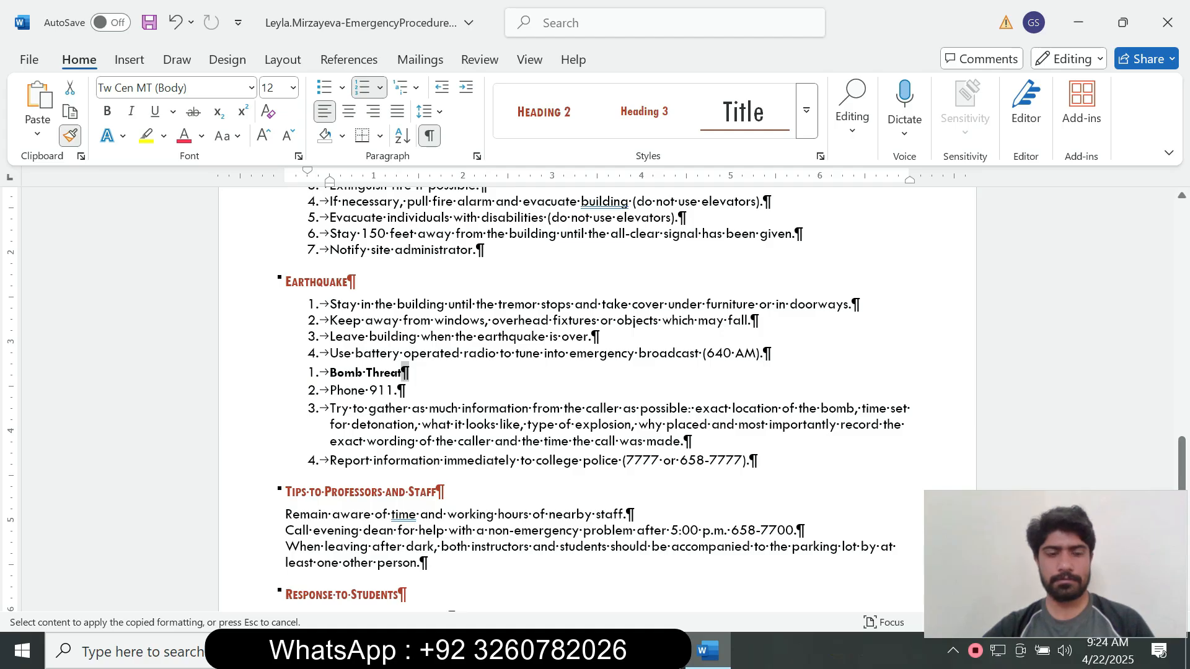
key("ctrl+z")
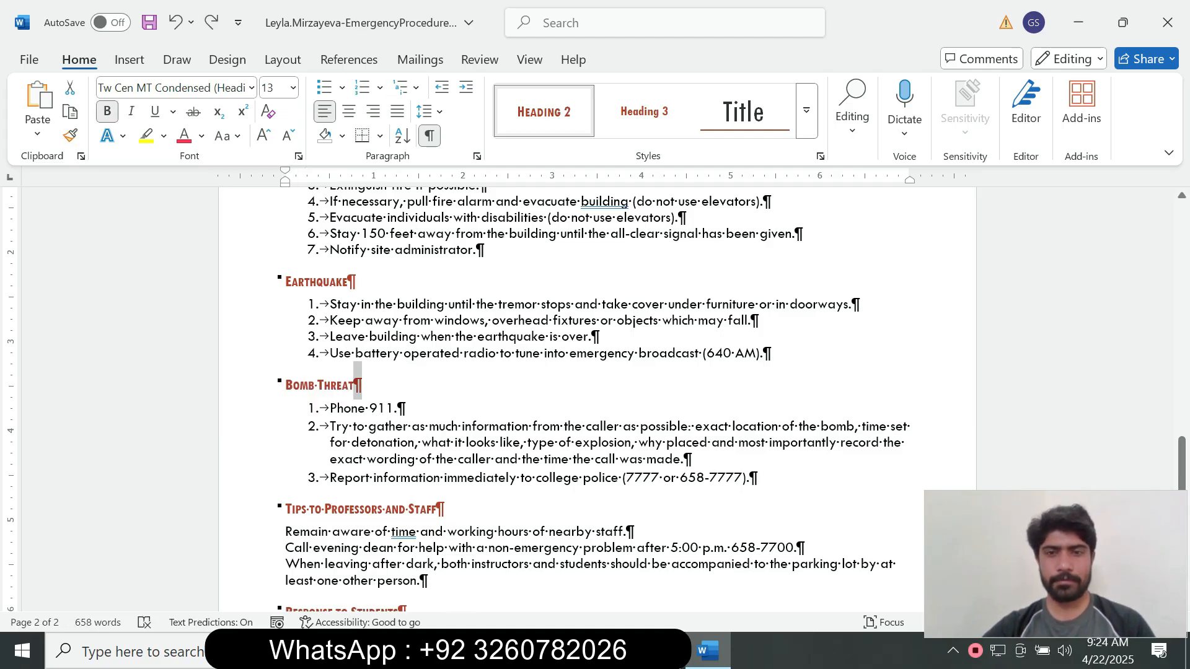
key("Right")
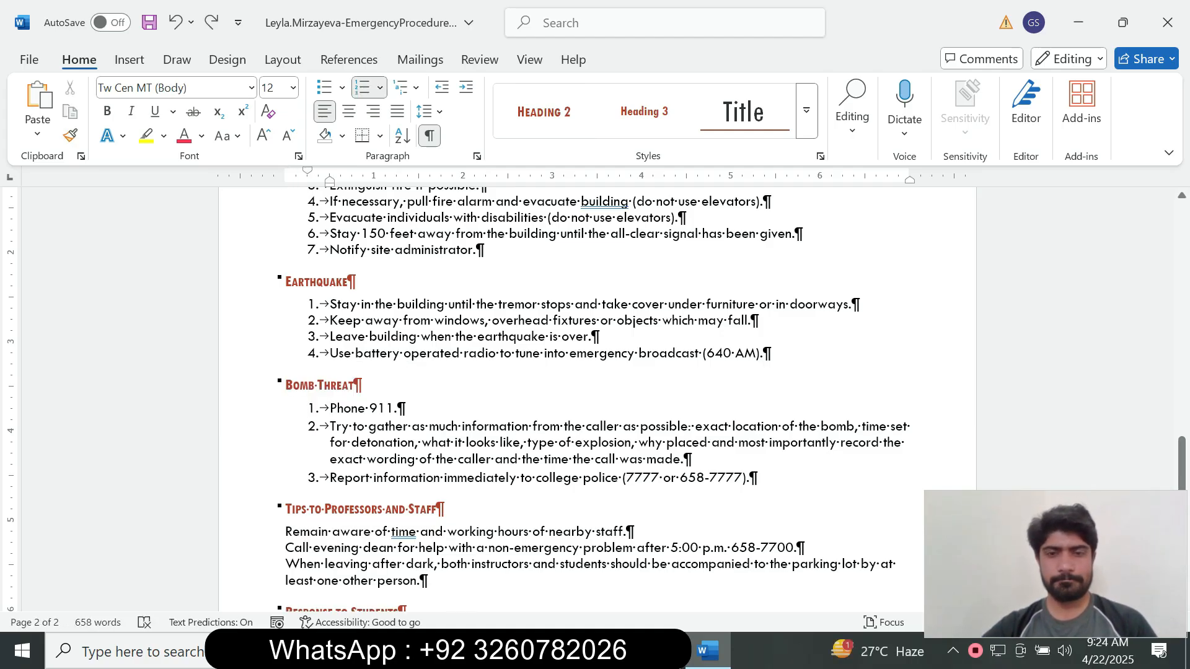
left_click_drag(758, 478, 331, 409)
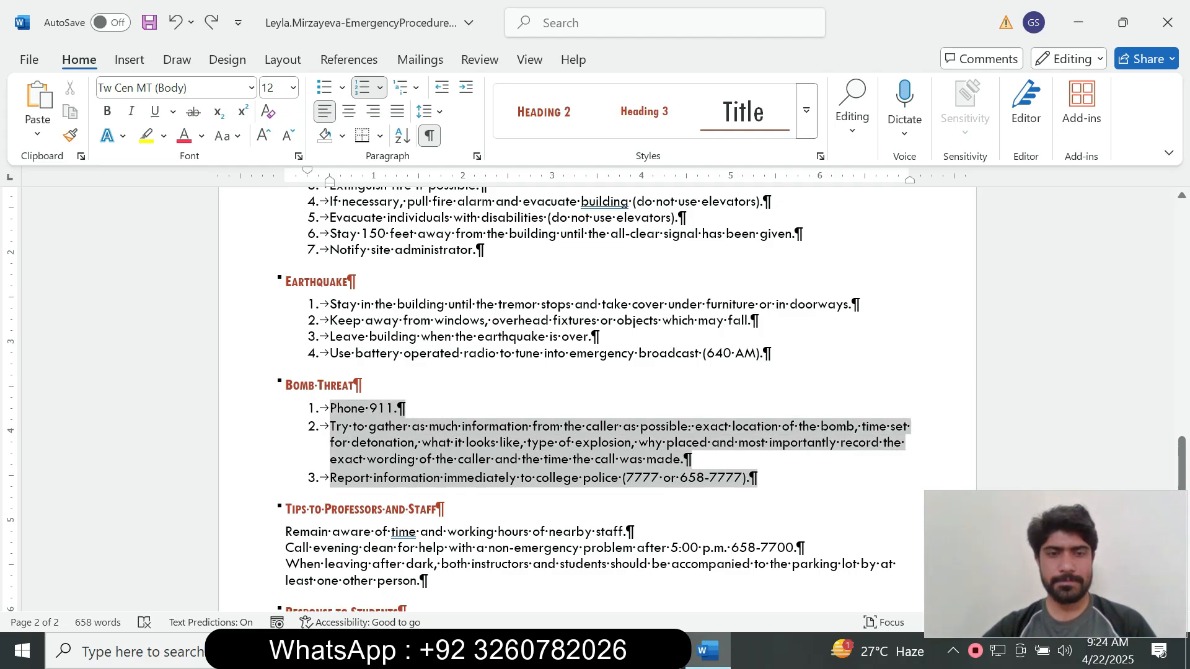
left_click(70, 135)
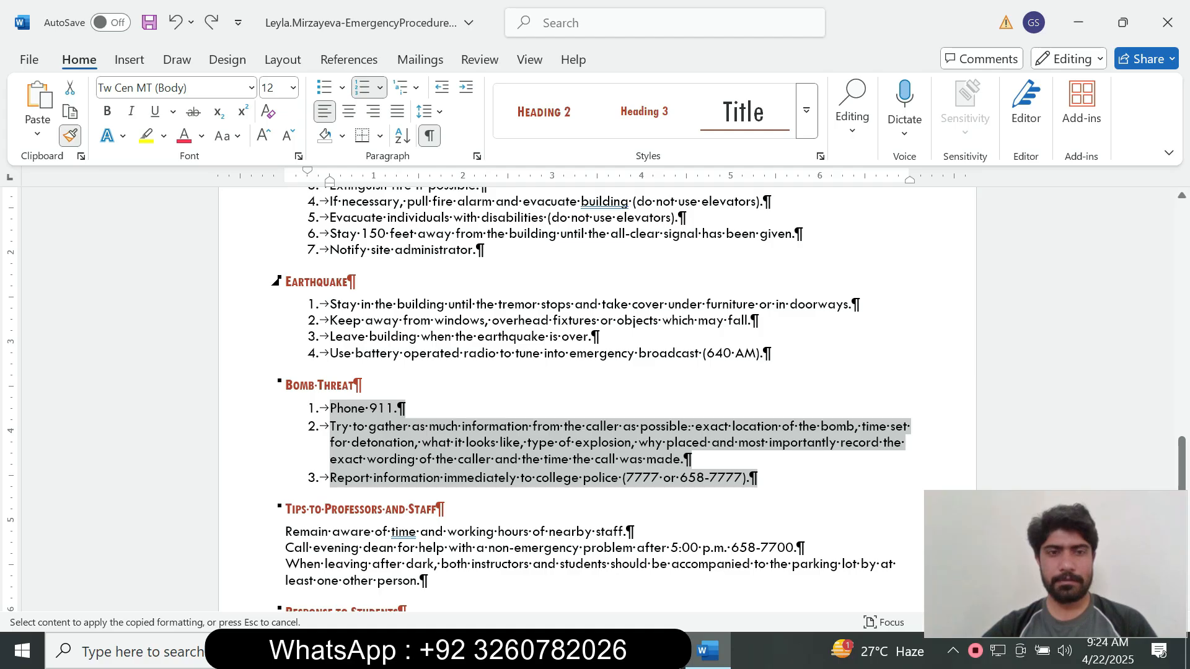
mouse_move(329, 304)
left_mouse_down()
mouse_move(771, 353)
mouse_move(277, 385)
mouse_move(768, 356)
left_mouse_up()
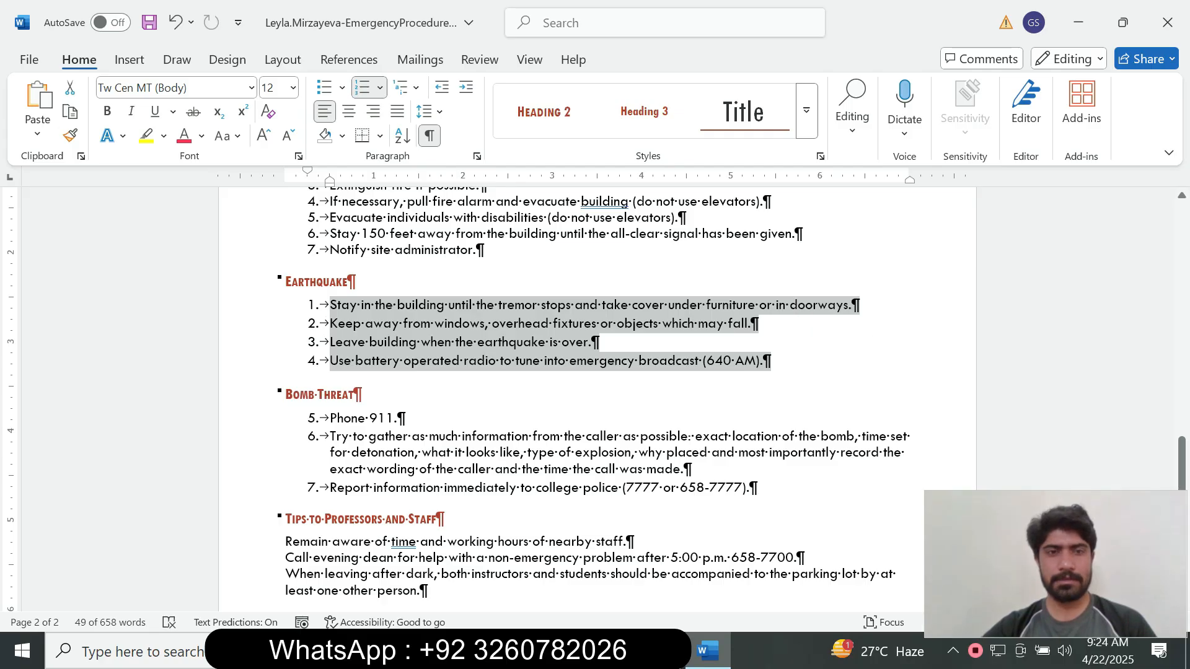
Paint the same list formatting onto the Fire, Power Failure, Assaults and Emergency Telephones lists.
left_click(70, 135)
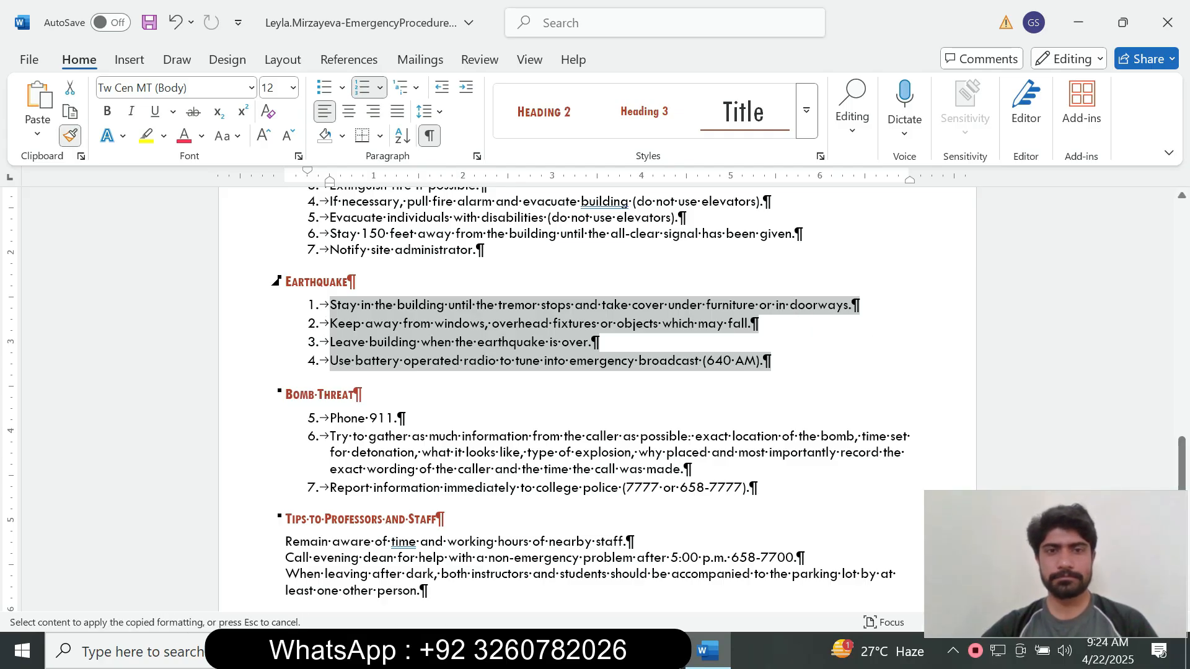
left_click_drag(1182, 457, 1182, 429)
mouse_move(486, 392)
left_mouse_down()
mouse_move(330, 360)
mouse_move(330, 295)
left_mouse_up()
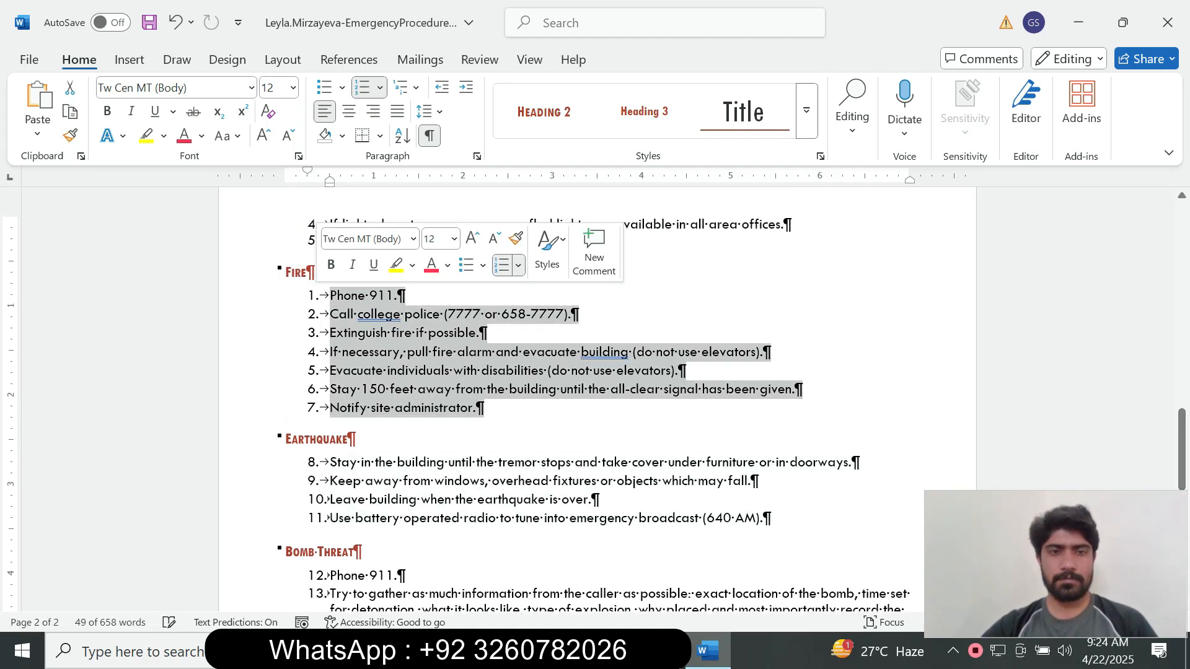
left_click(70, 135)
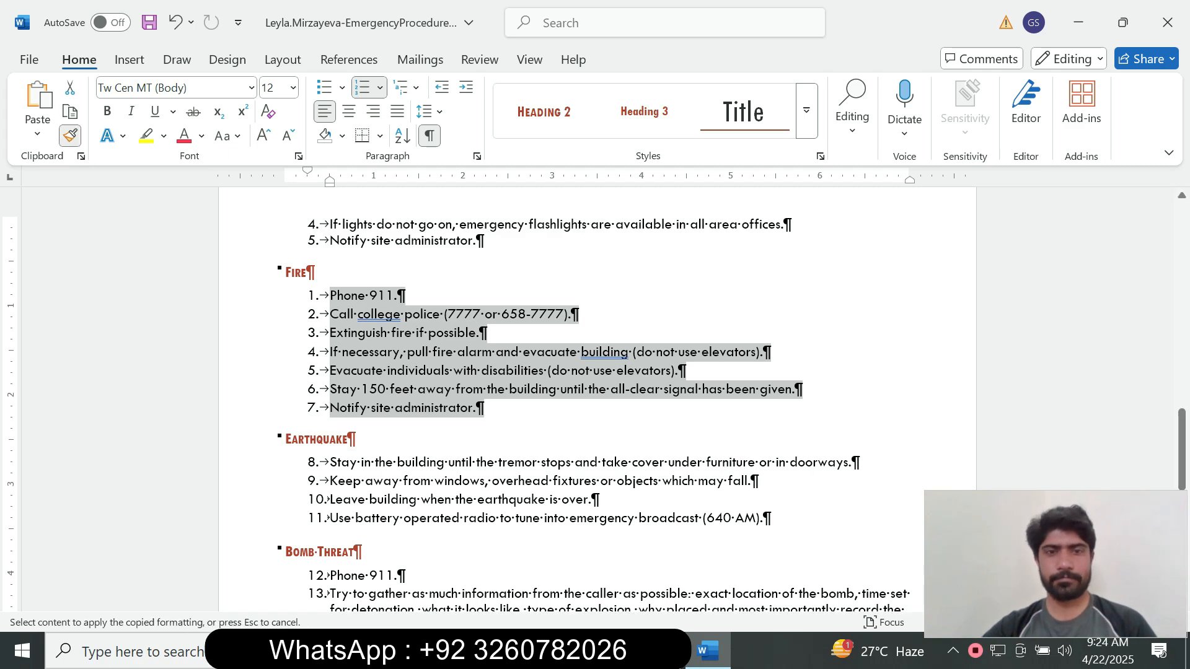
left_click_drag(1181, 480, 1181, 434)
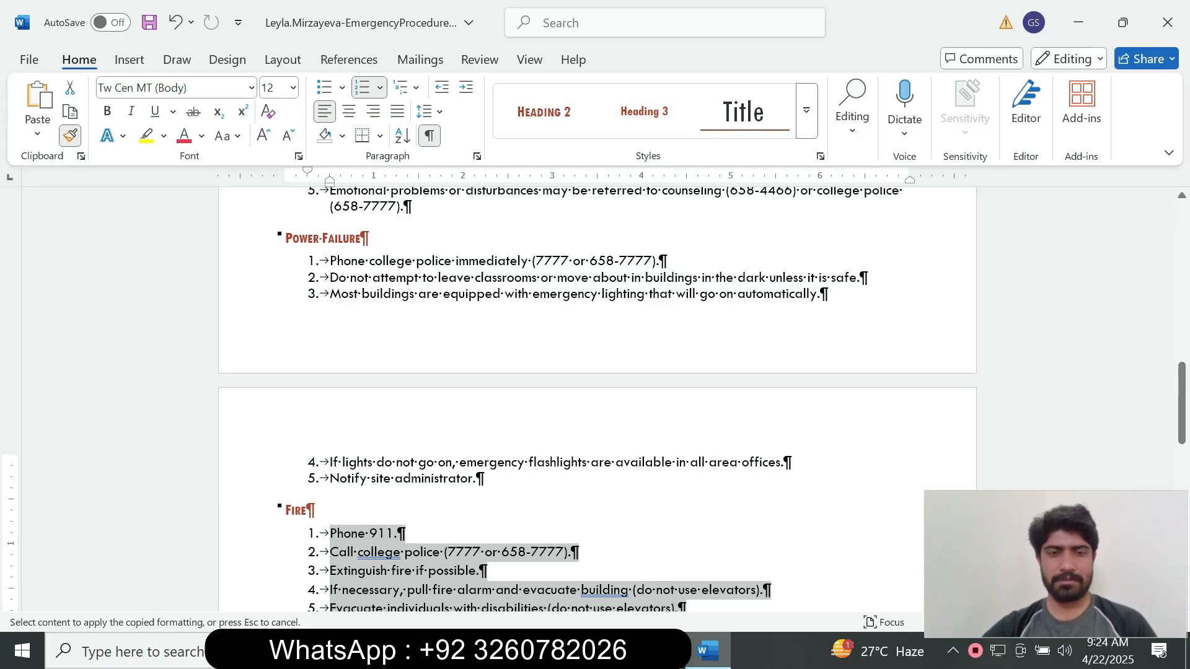
mouse_move(486, 478)
left_mouse_down()
mouse_move(440, 462)
mouse_move(330, 261)
left_mouse_up()
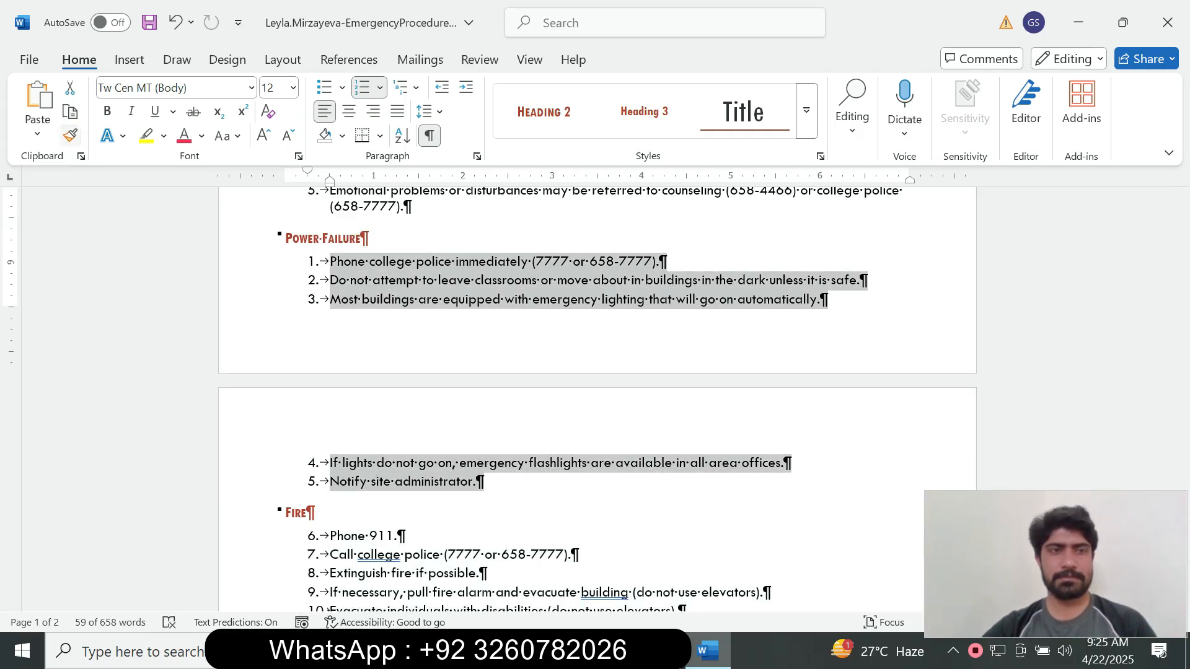
left_click(70, 136)
left_click_drag(1182, 403, 1182, 361)
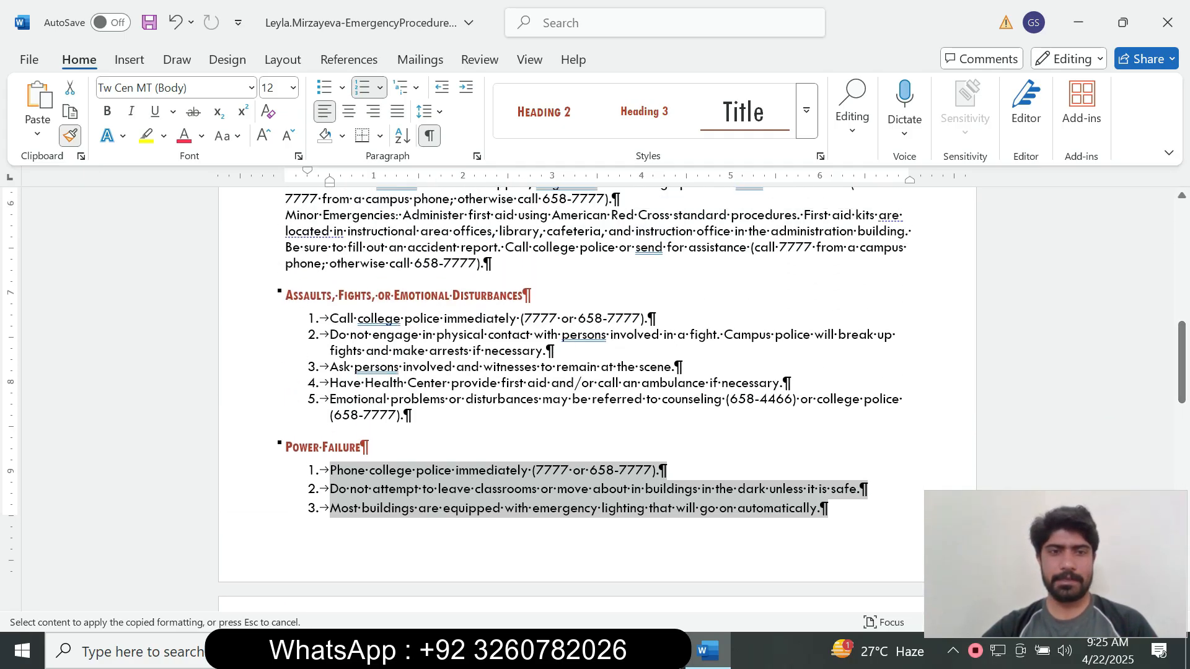
mouse_move(413, 415)
left_mouse_down()
mouse_move(332, 351)
mouse_move(330, 319)
left_mouse_up()
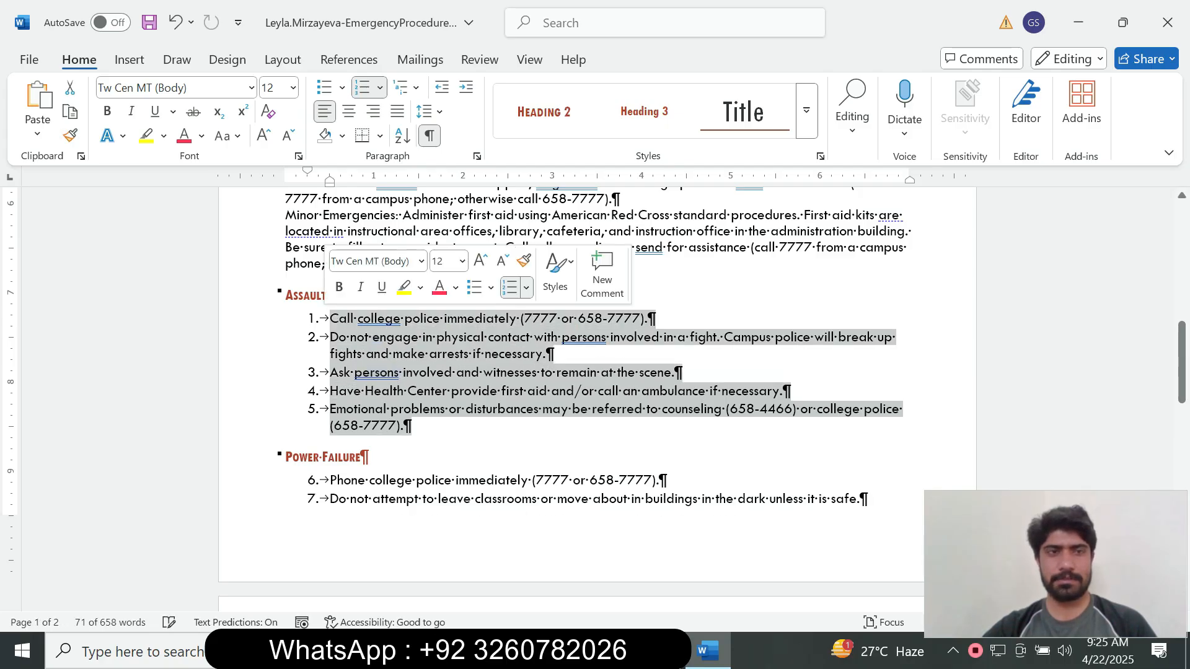
left_click_drag(1182, 366, 1182, 248)
left_click_drag(715, 410, 352, 378)
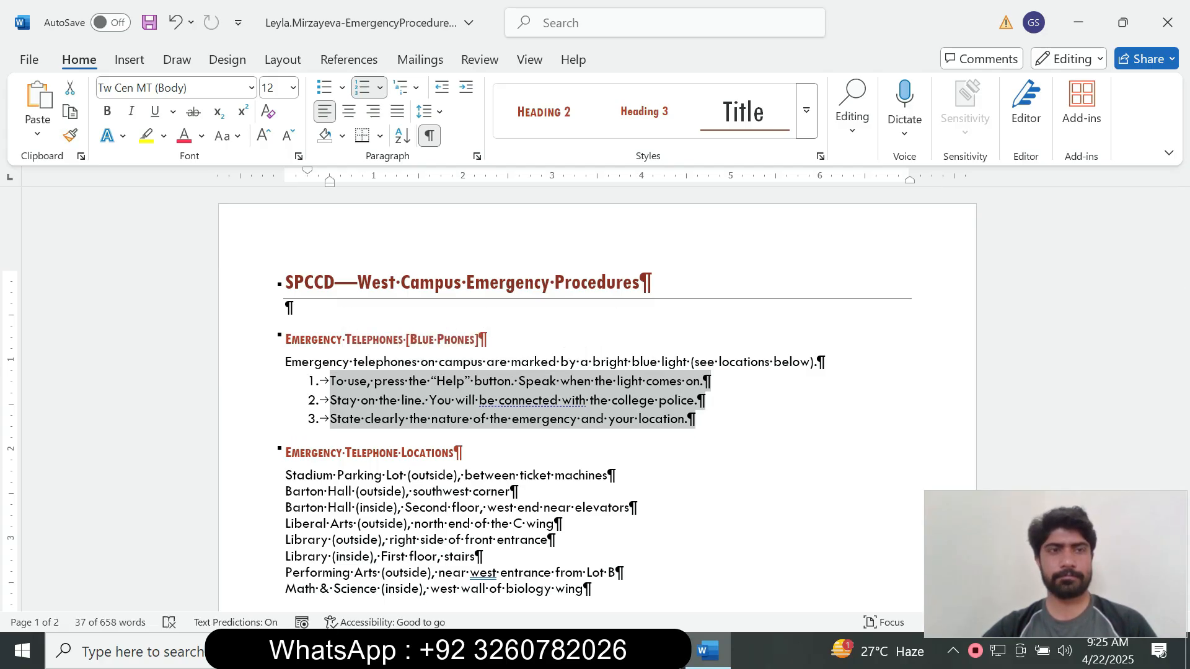
Tick step 9e in the SIMnet checklist, then go back to the Word document.
key("alt+Tab")
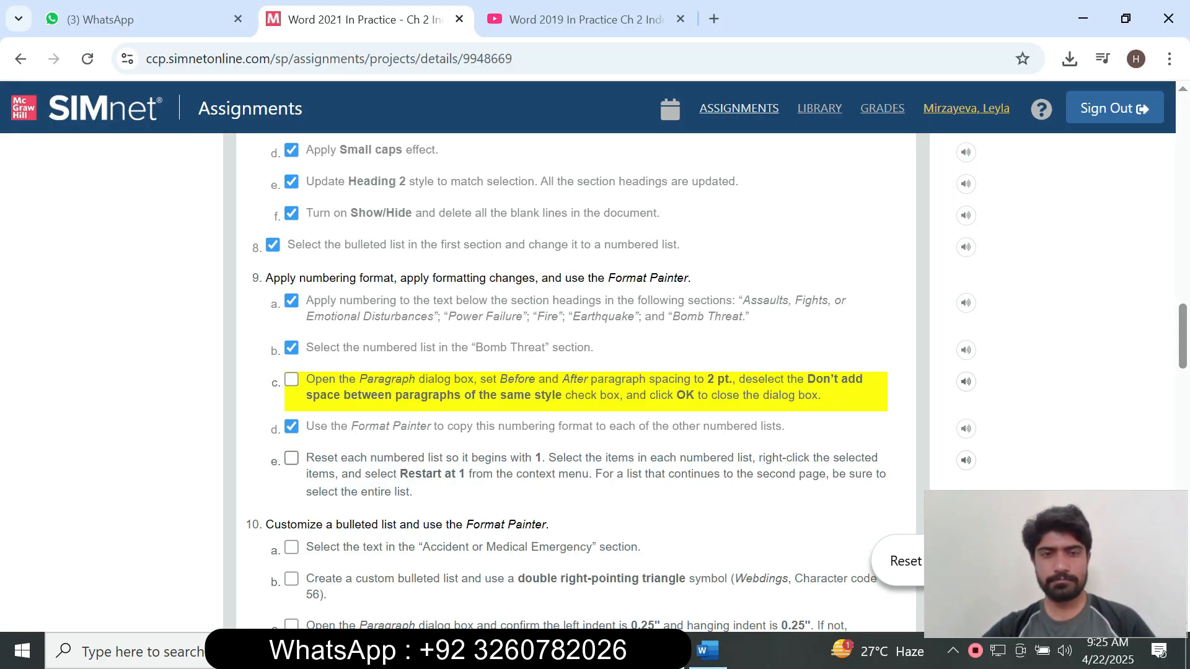
left_click(291, 458)
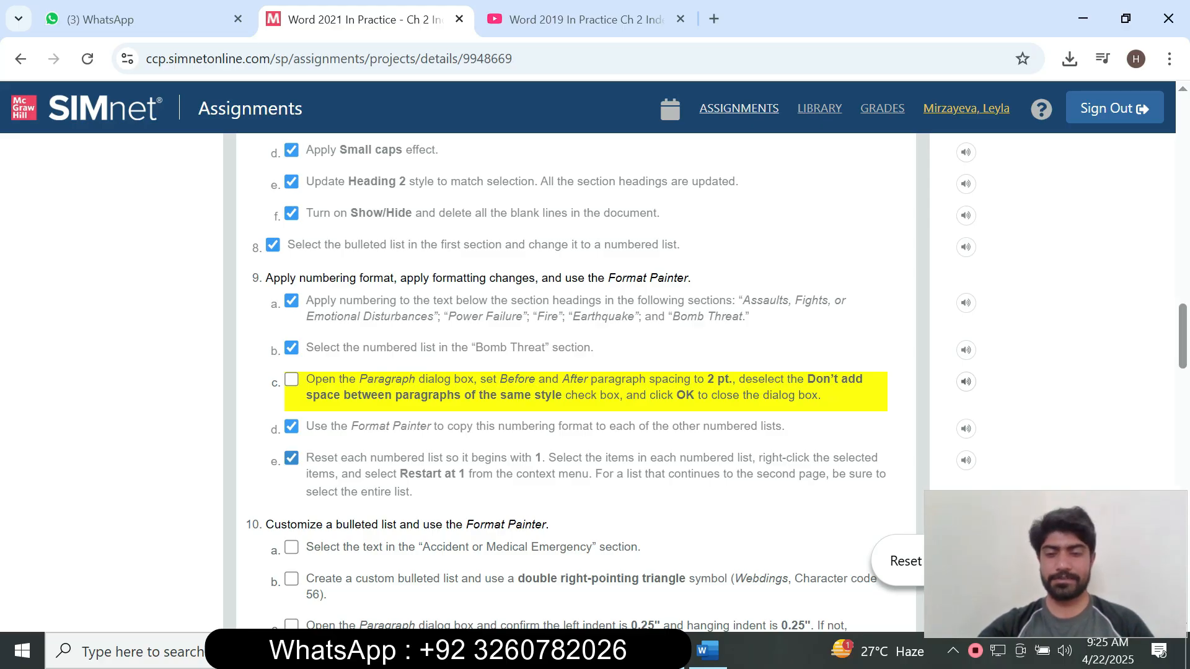
key("alt+Tab")
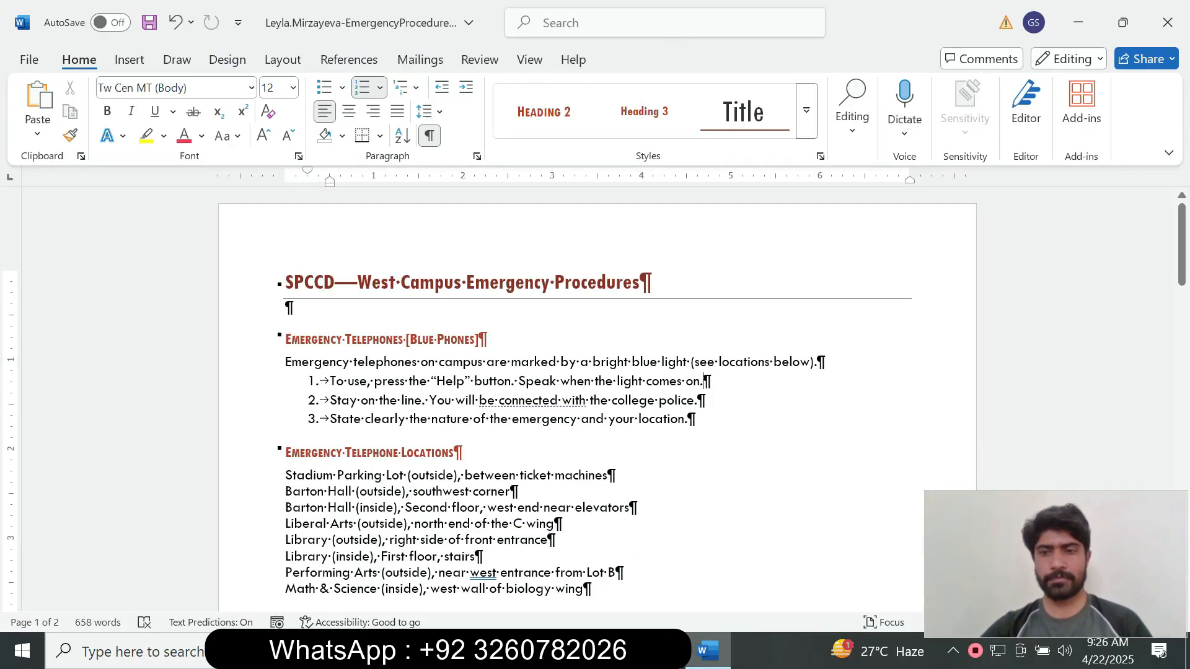
key("alt+Tab")
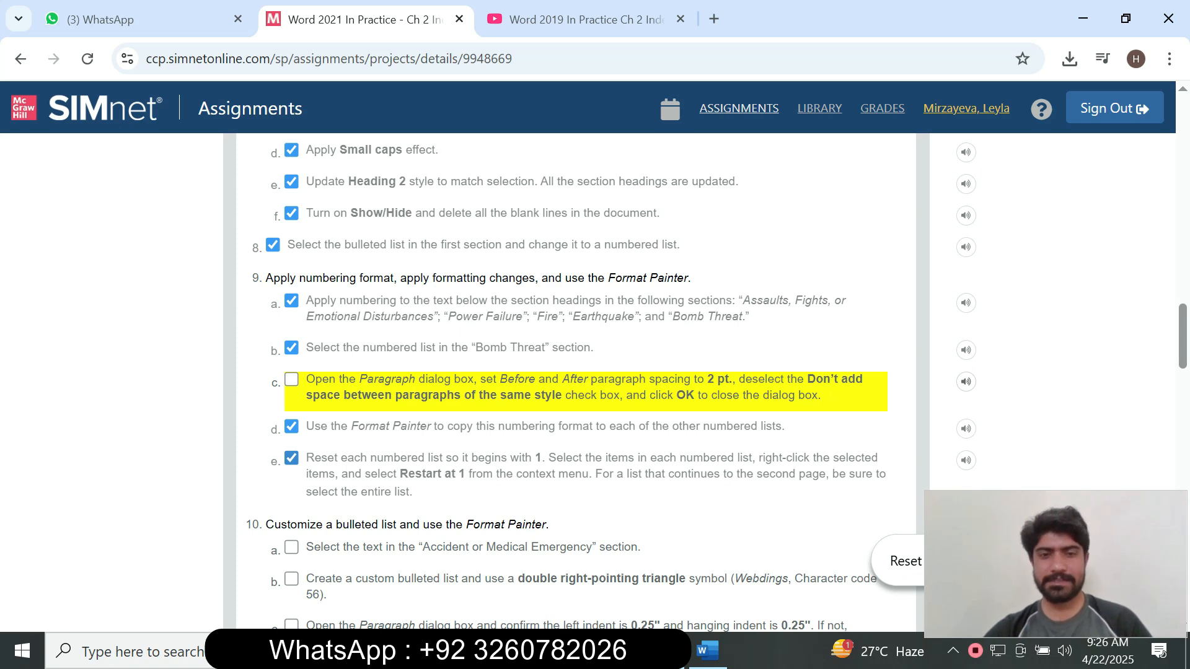
left_click(708, 650)
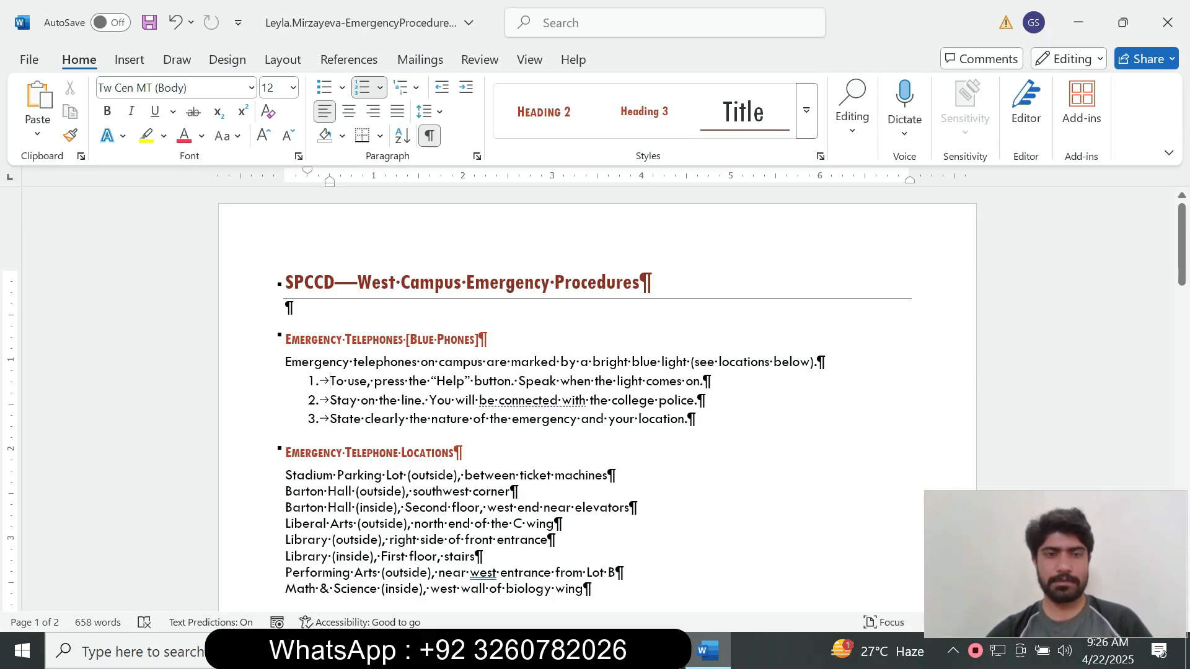
Restart numbering at 1 for the Assaults and Power Failure lists.
left_click_drag(1181, 245, 1181, 336)
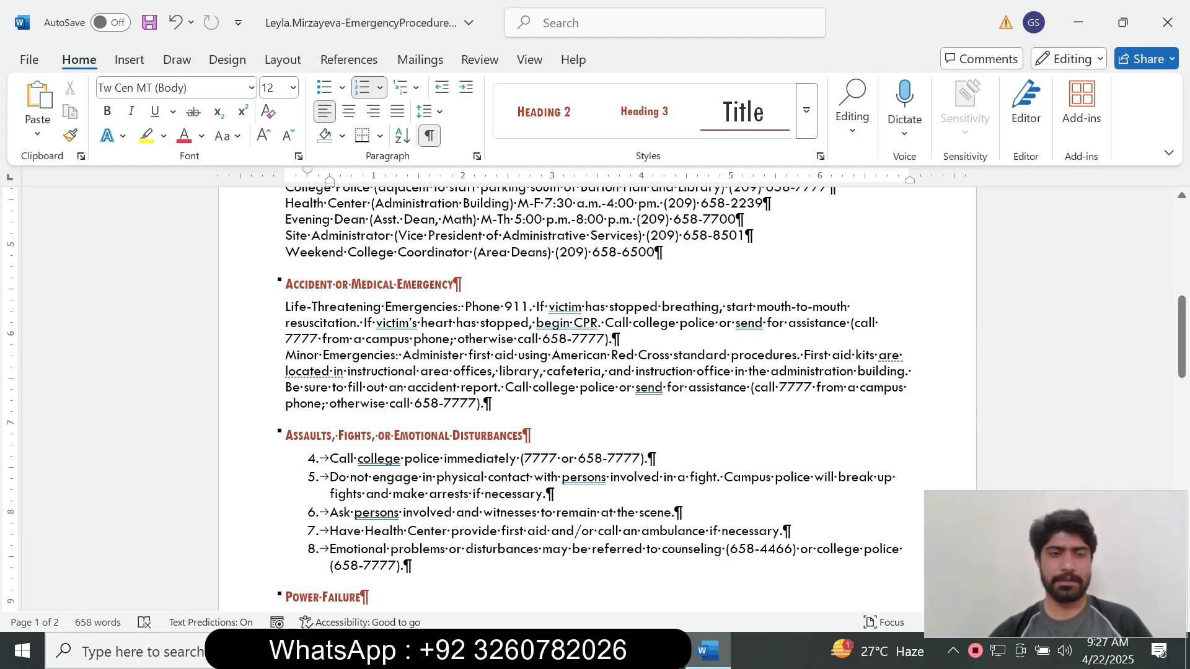
right_click(328, 477)
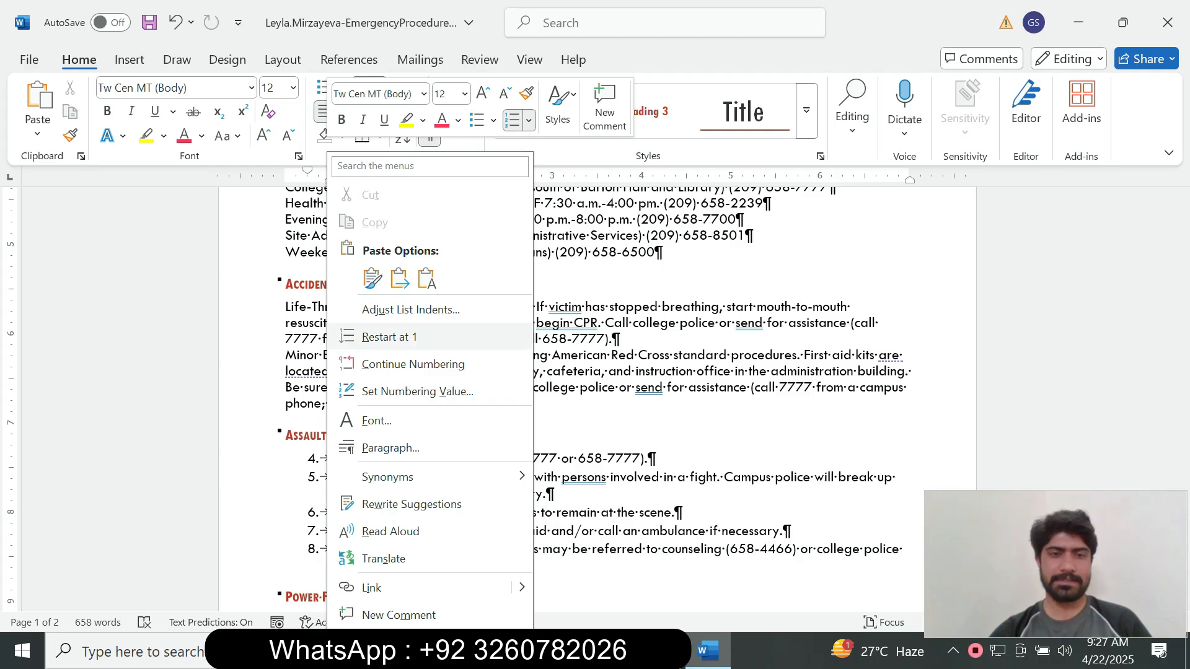
left_click(389, 336)
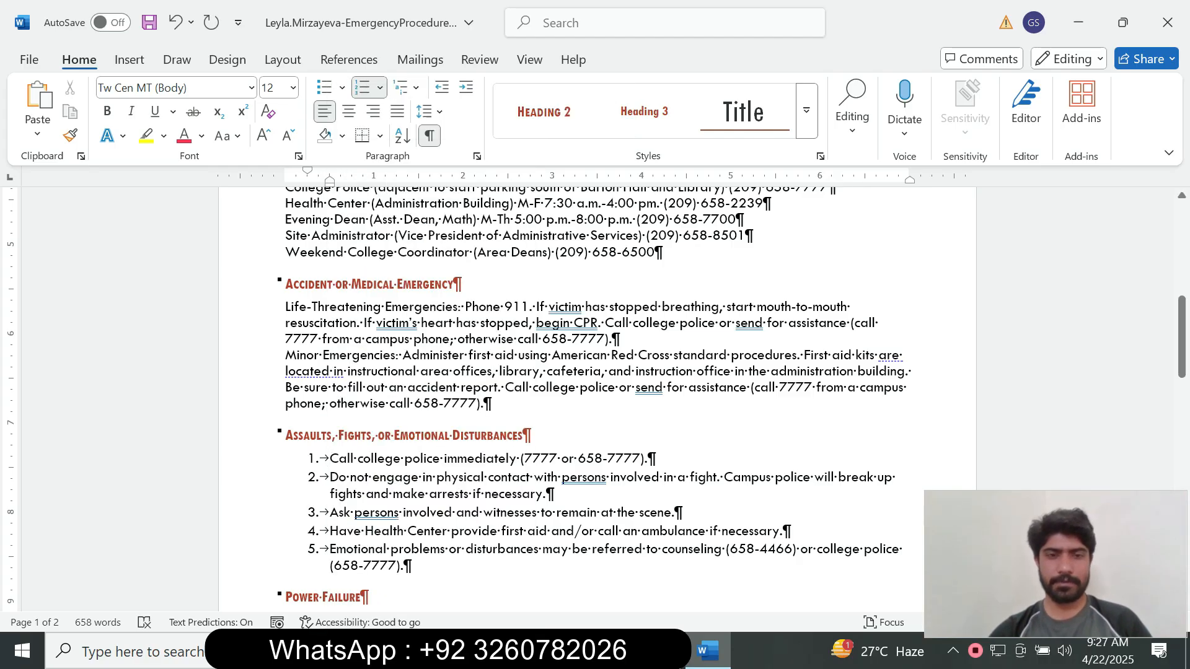
left_click_drag(1181, 337, 1181, 386)
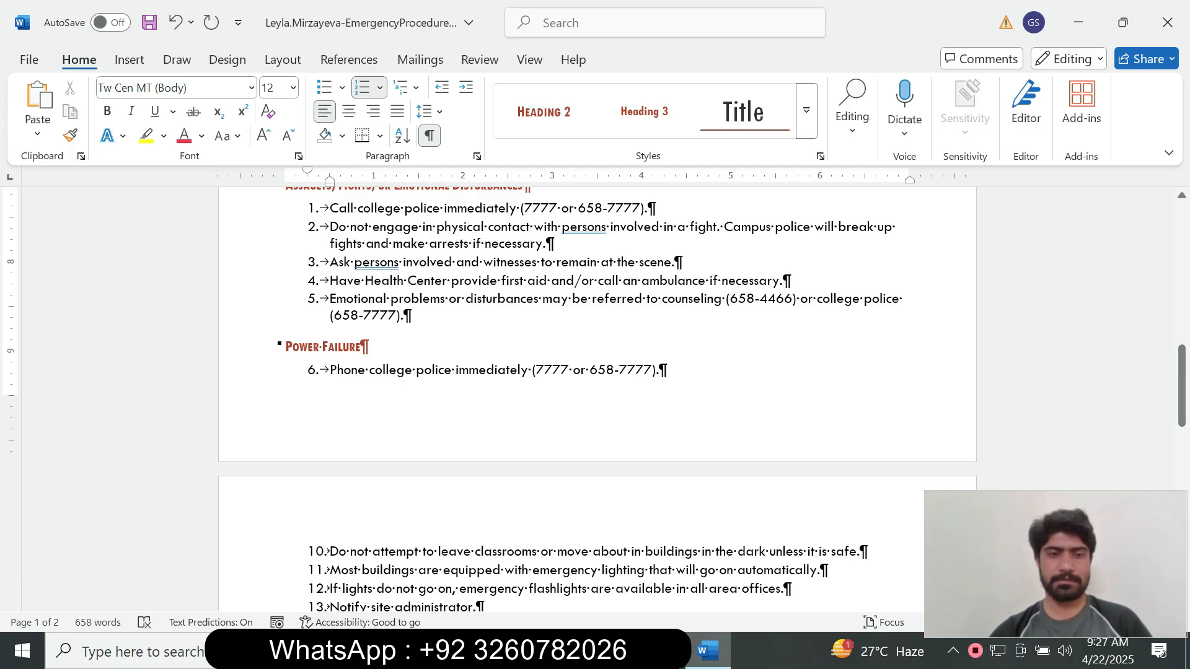
left_click(313, 370)
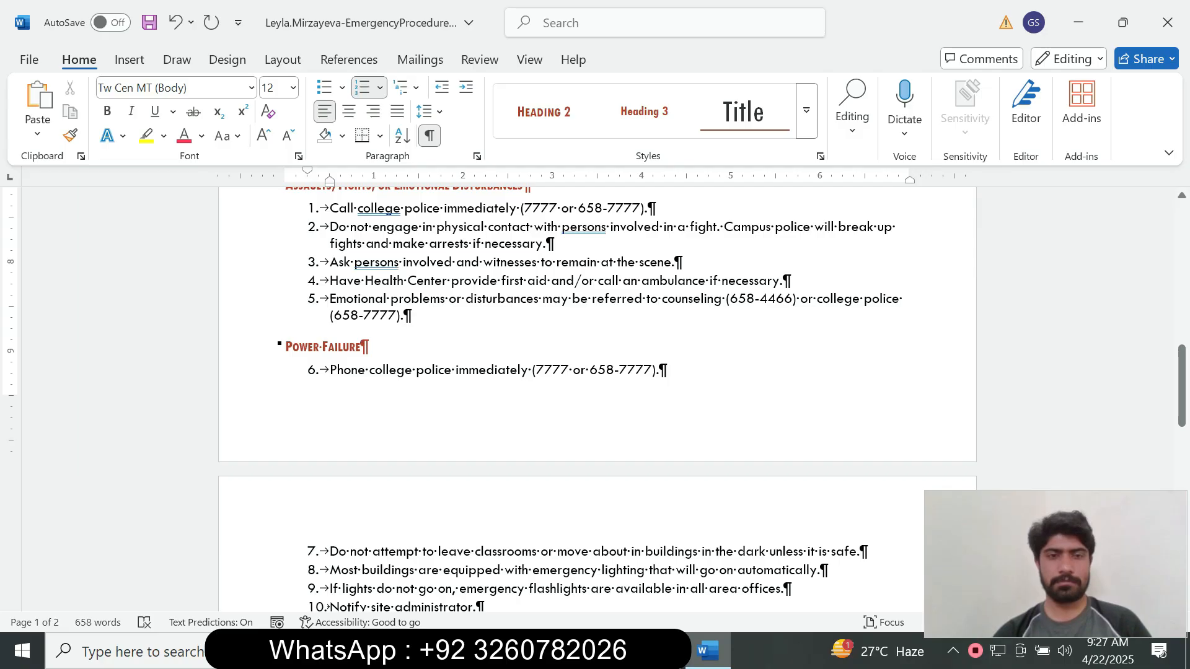
right_click(319, 371)
left_click(384, 337)
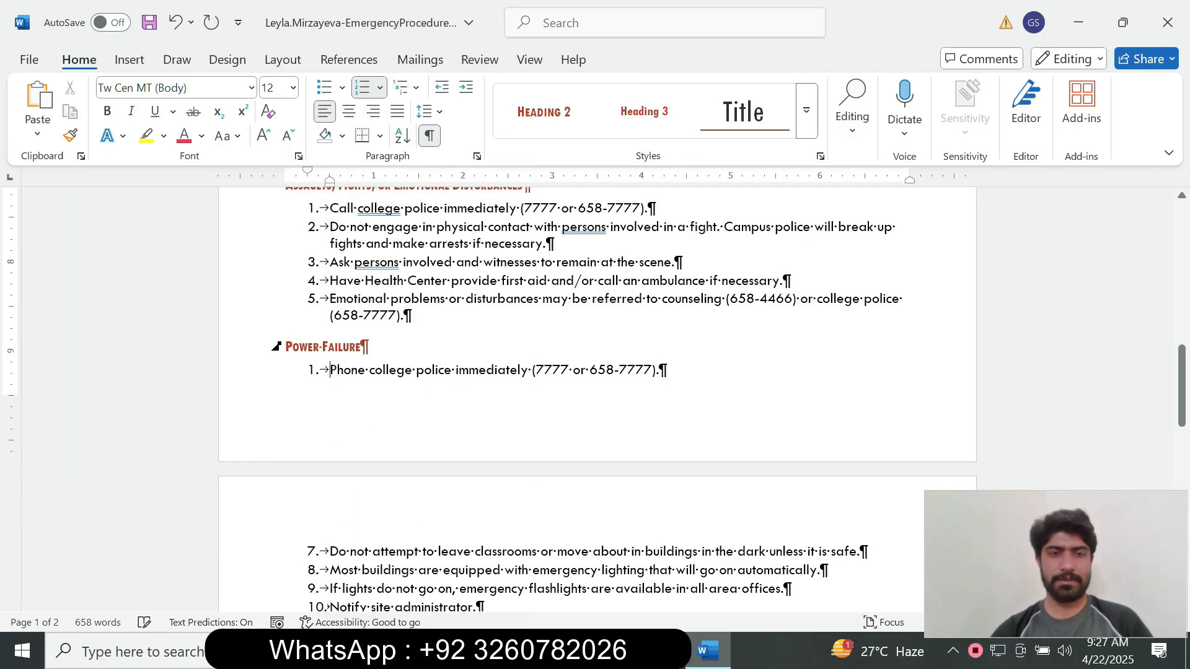
Restart the Fire, Earthquake and Bomb Threat lists at 1.
left_click_drag(1181, 384, 1182, 450)
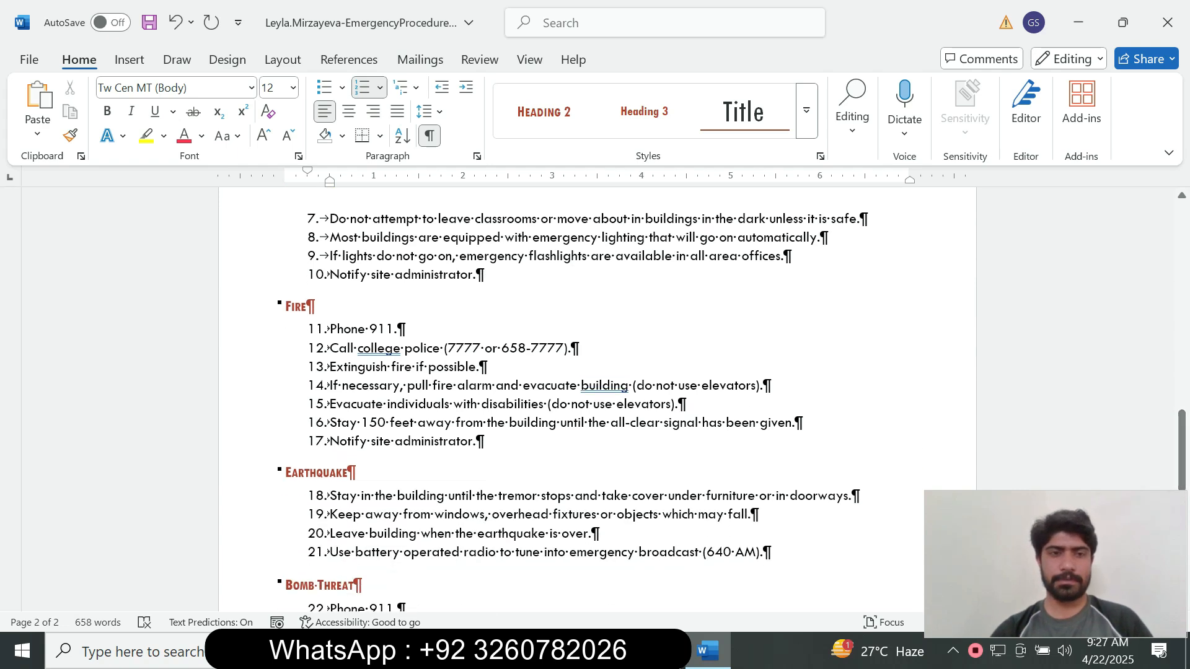
left_click(330, 329)
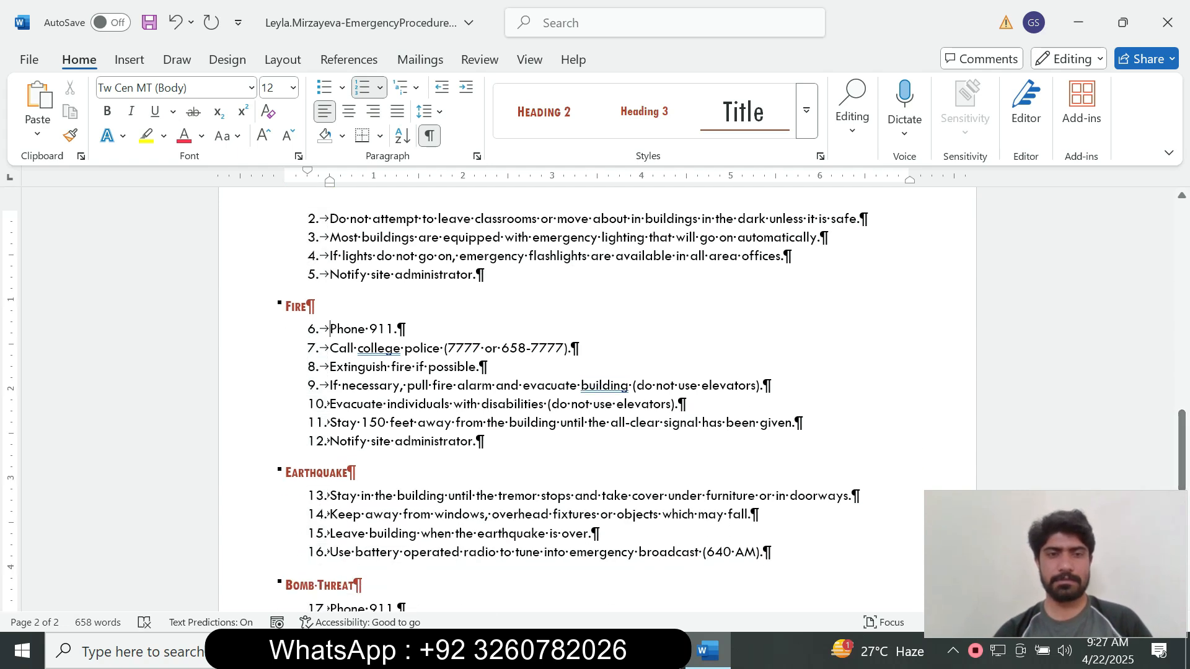
right_click(323, 329)
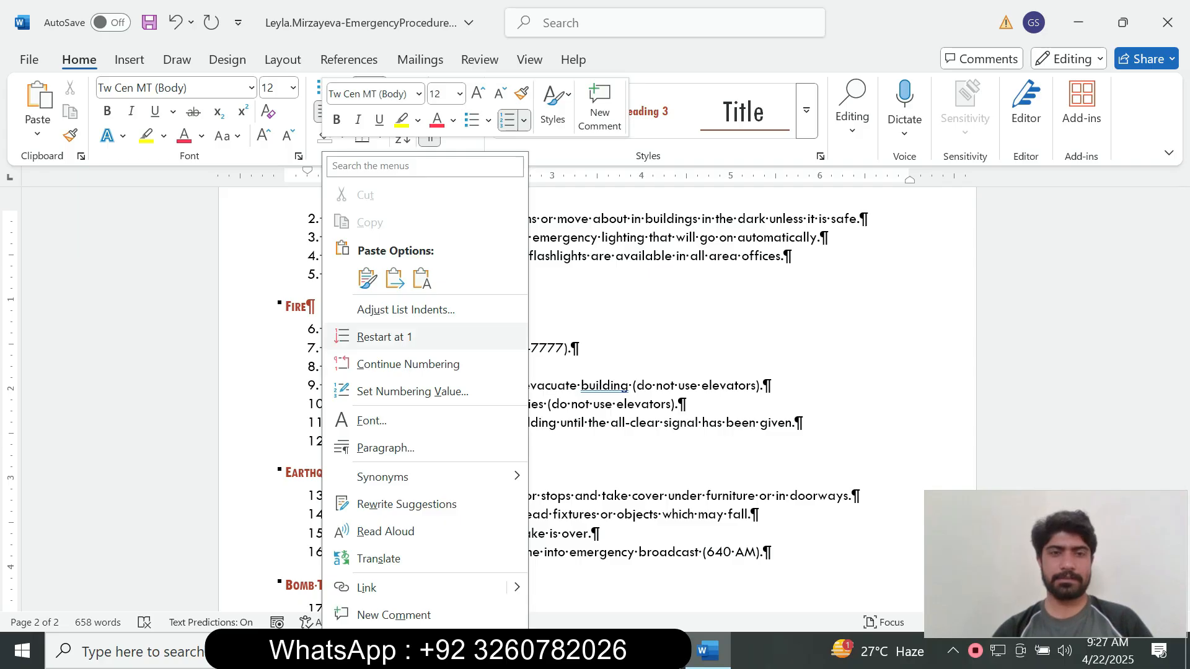
left_click(380, 337)
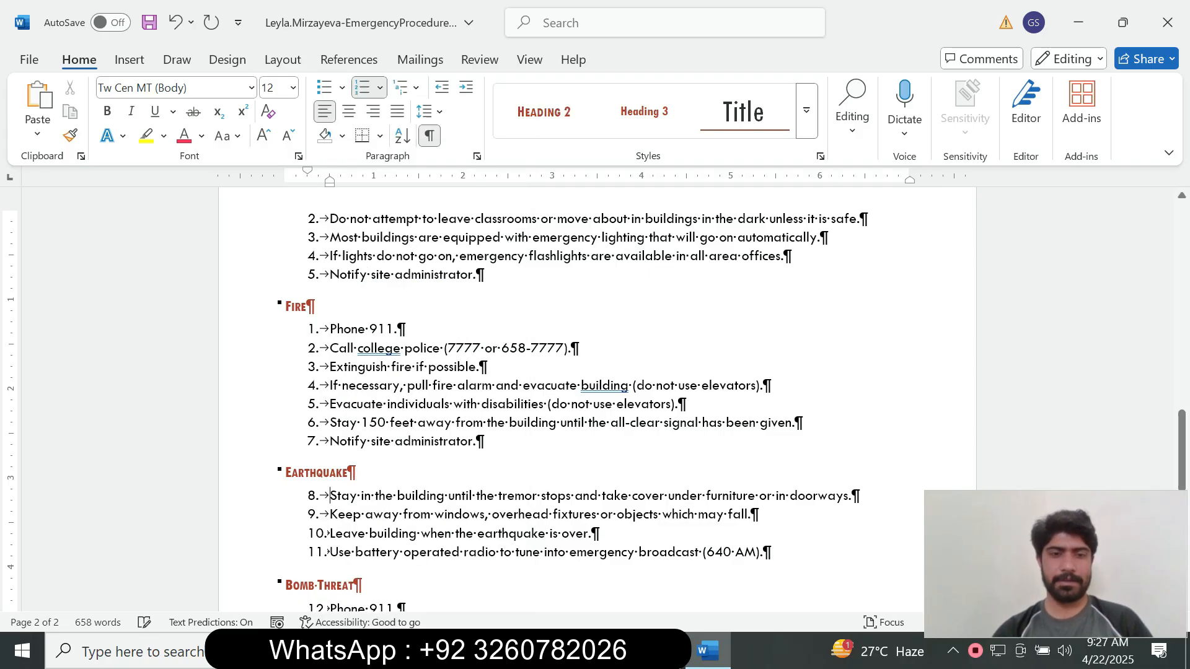
right_click(326, 496)
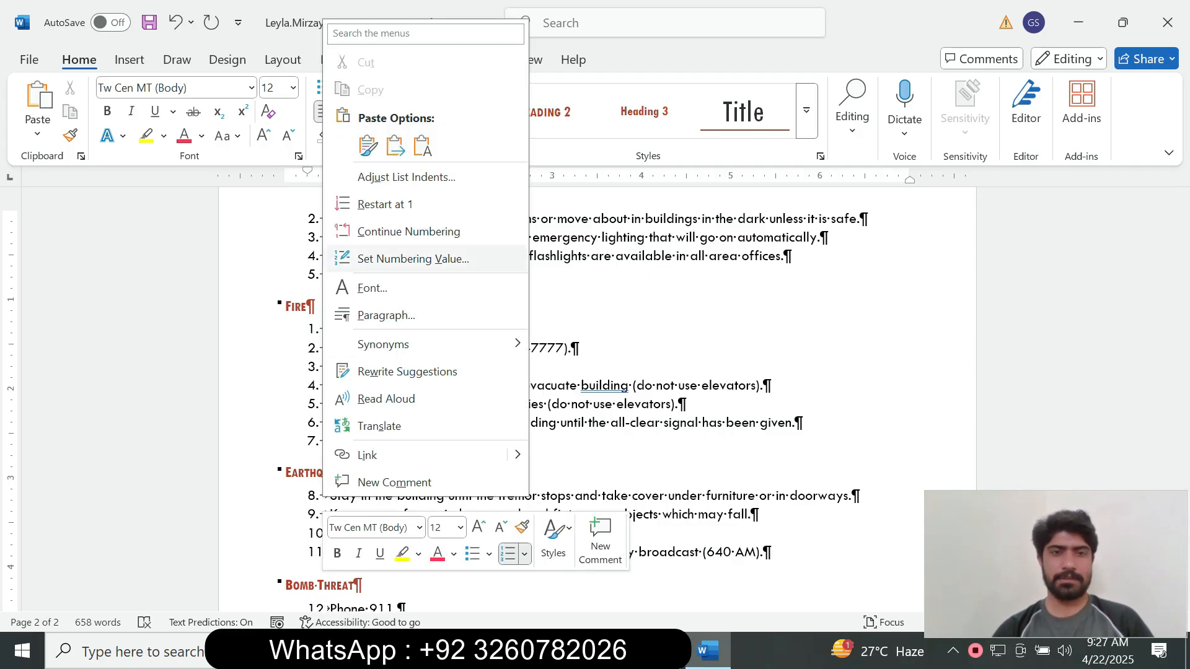
left_click(380, 204)
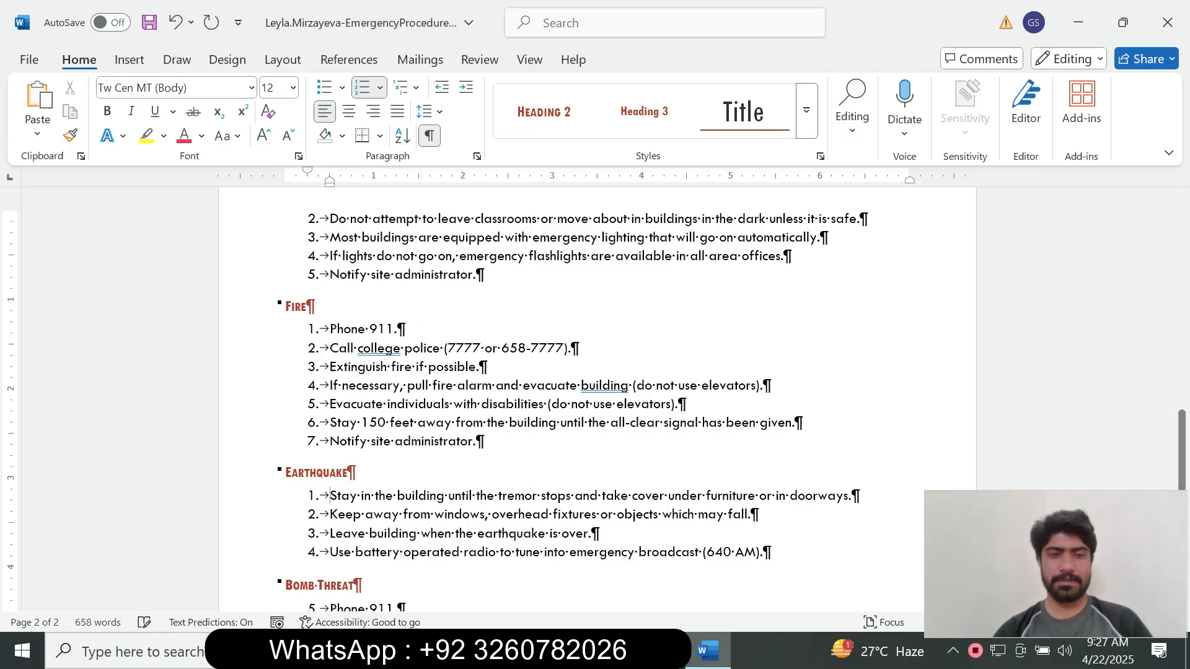
left_click_drag(1181, 428, 1181, 476)
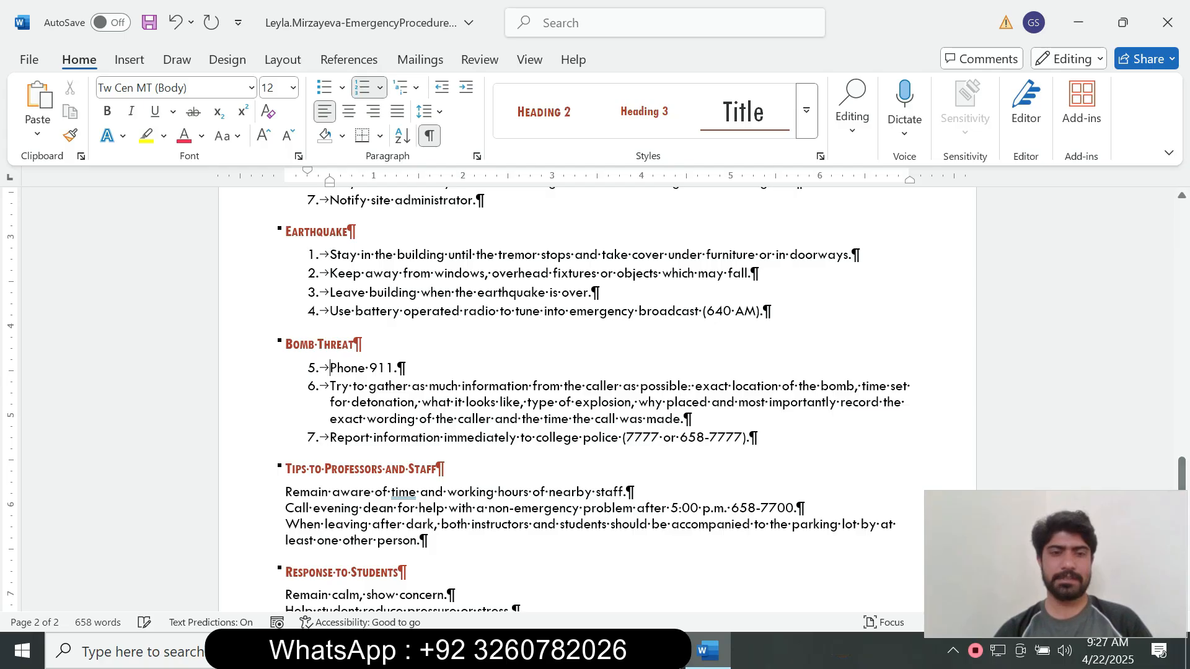
right_click(330, 369)
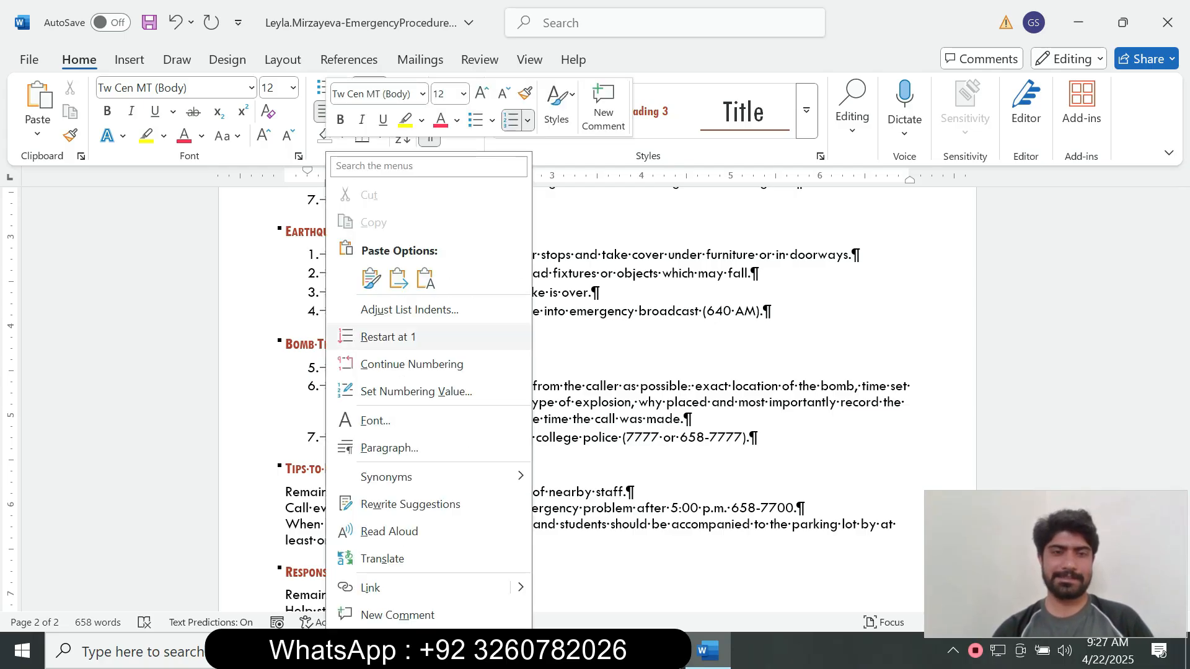
left_click(388, 337)
mouse_move(1181, 474)
left_mouse_down()
mouse_move(1182, 486)
mouse_move(1181, 244)
mouse_move(1182, 478)
left_mouse_up()
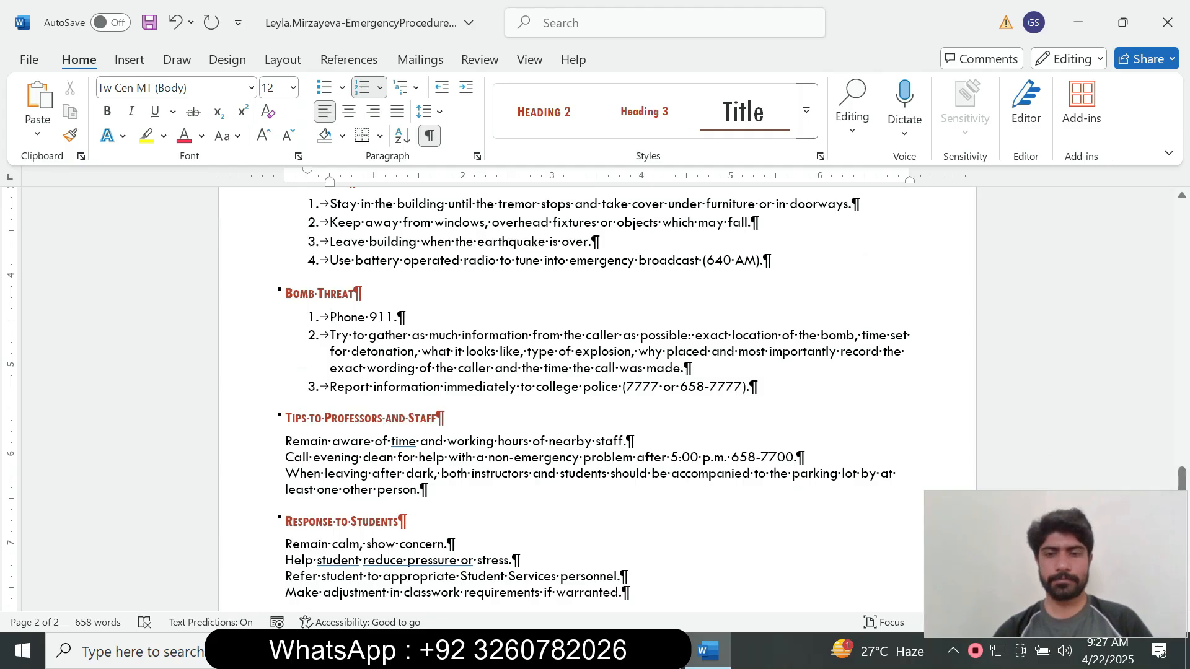
Tick step 10b, the custom double-triangle bullet, in the SIMnet assignment checklist.
key("alt+Tab")
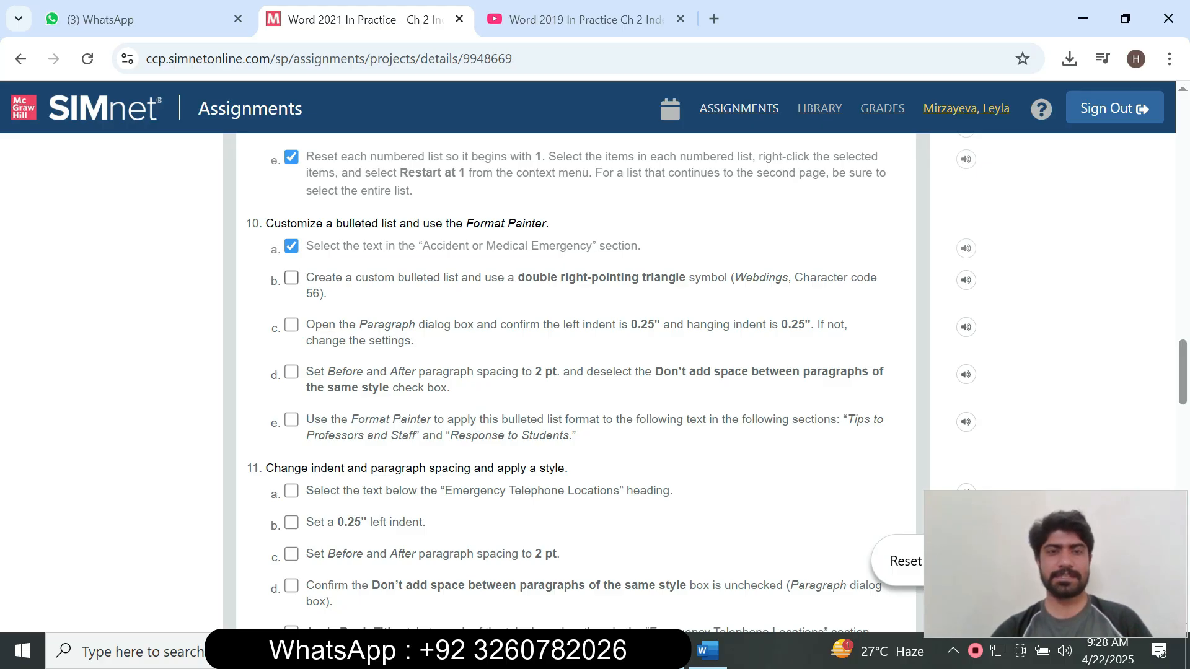
left_click(291, 278)
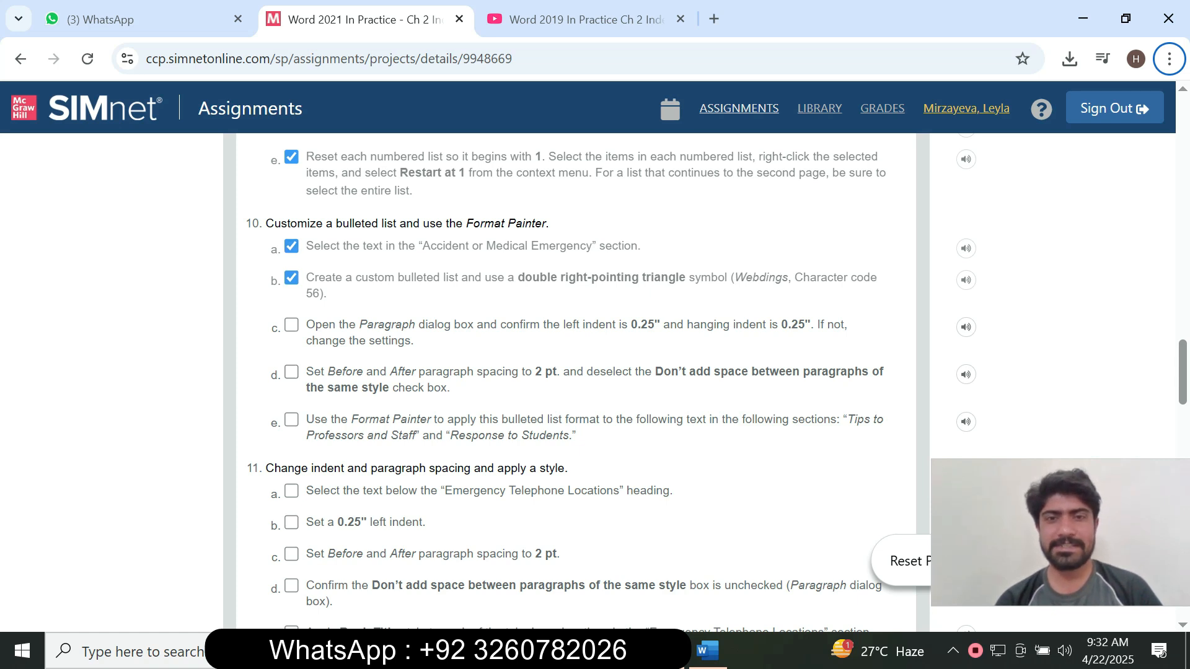
Bring Word back and scroll up to the Accident or Medical Emergency section above the Assaults list.
left_click(707, 651)
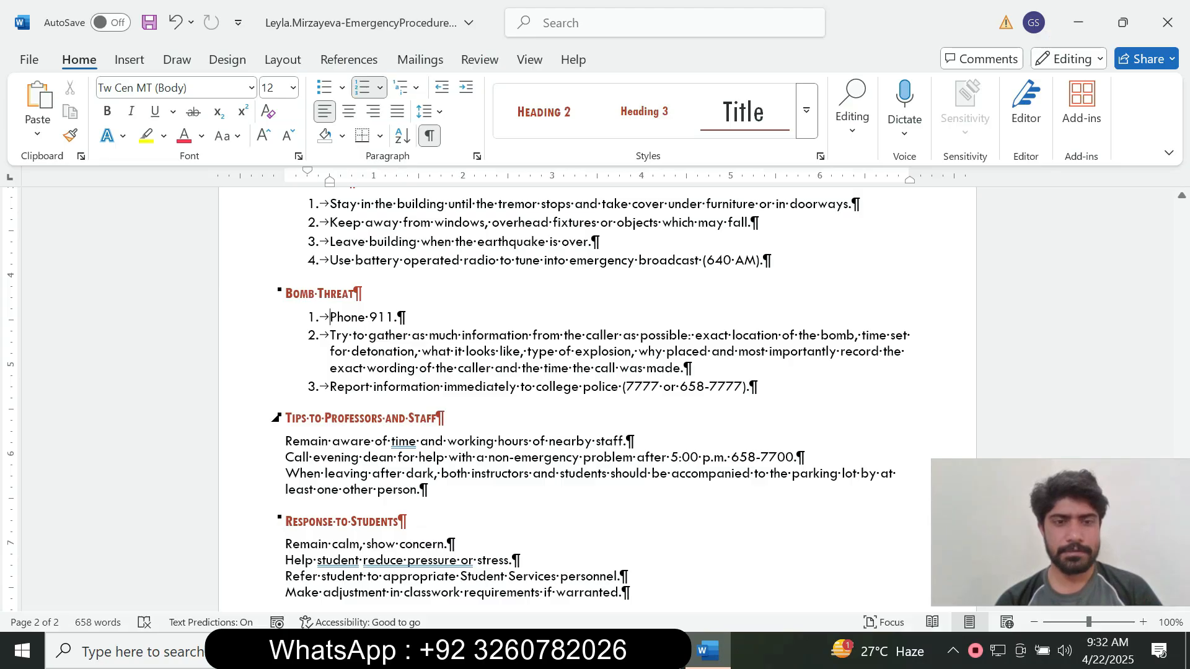
scroll(597, 403, "up", 6)
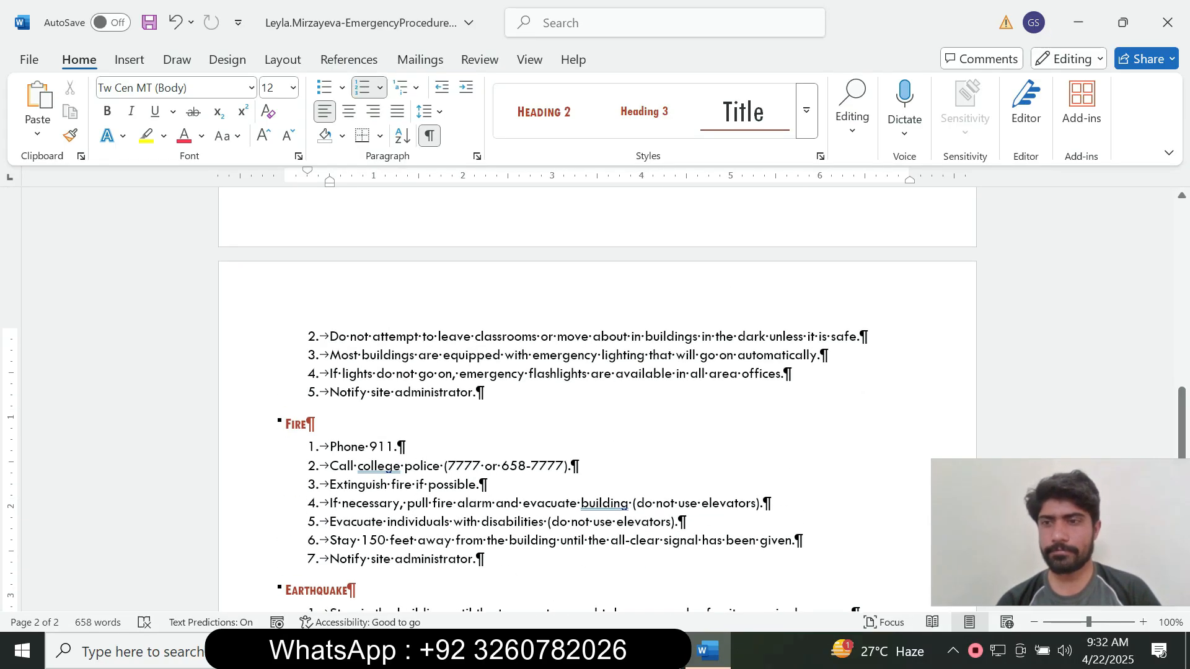
left_click_drag(1181, 423, 1182, 343)
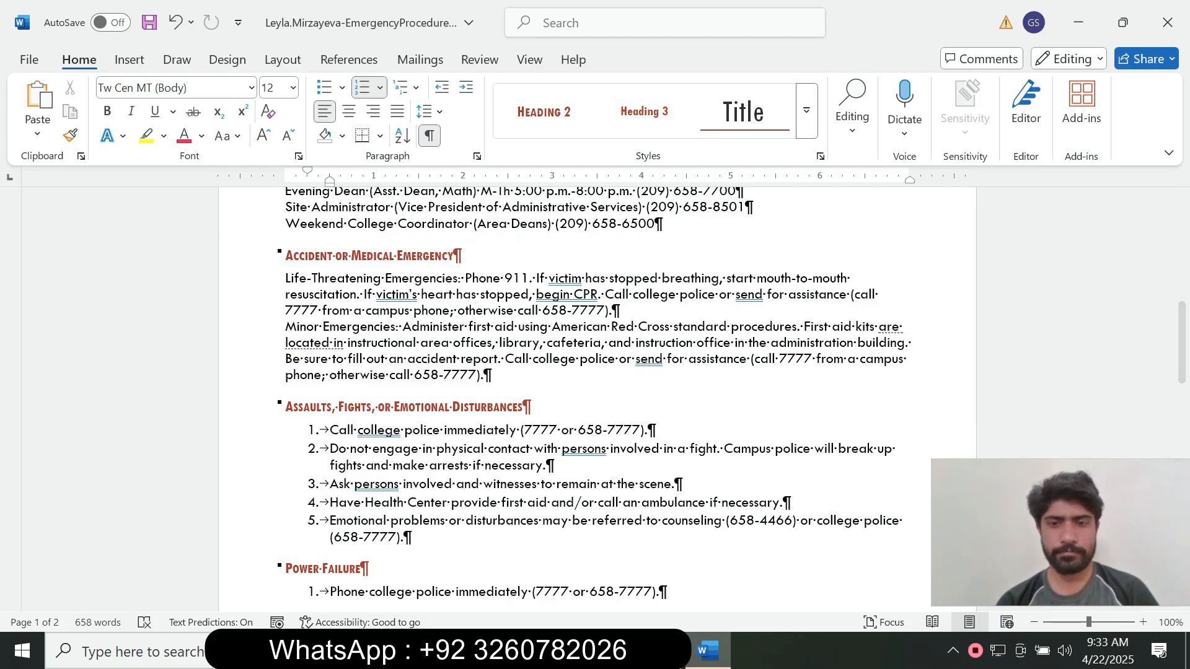
left_click(662, 650)
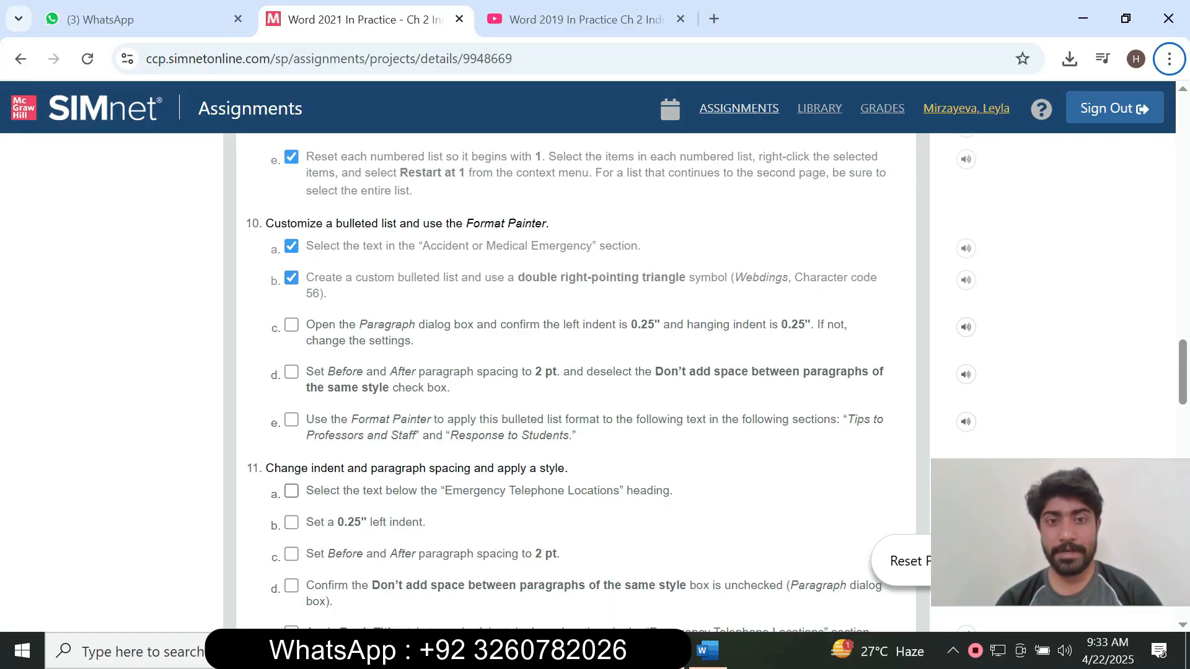
left_click(707, 650)
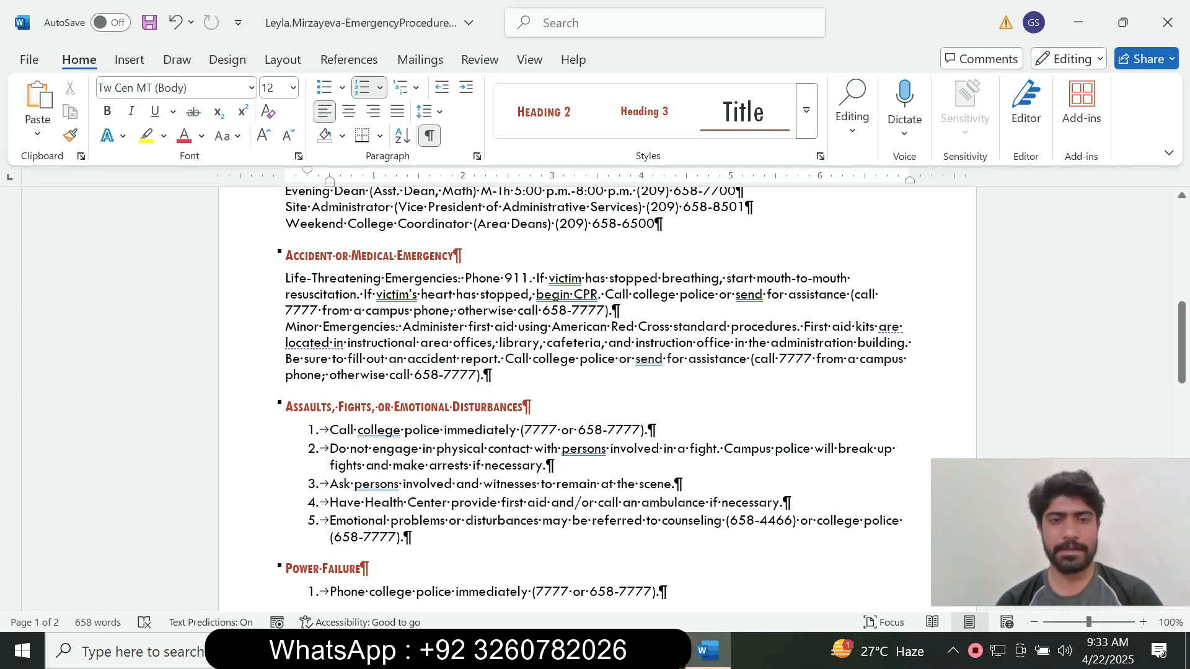
Select the Life-Threatening and Minor Emergencies paragraphs and show the Bullets drop-down library.
left_click_drag(486, 375, 286, 278)
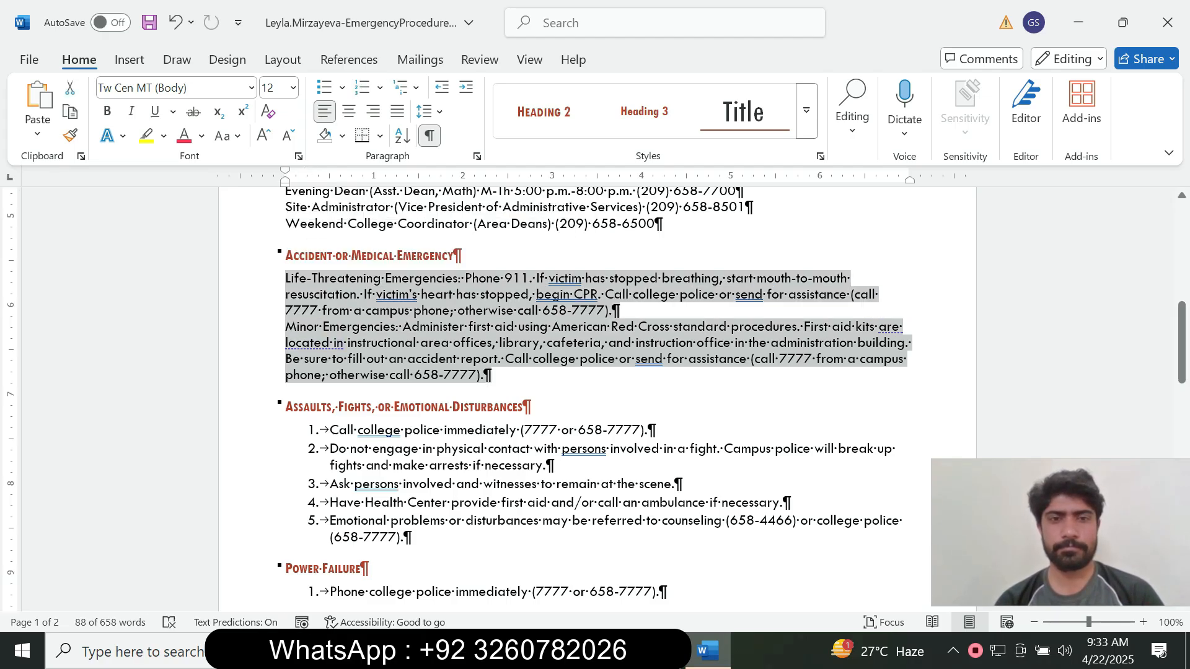
key("alt+Tab")
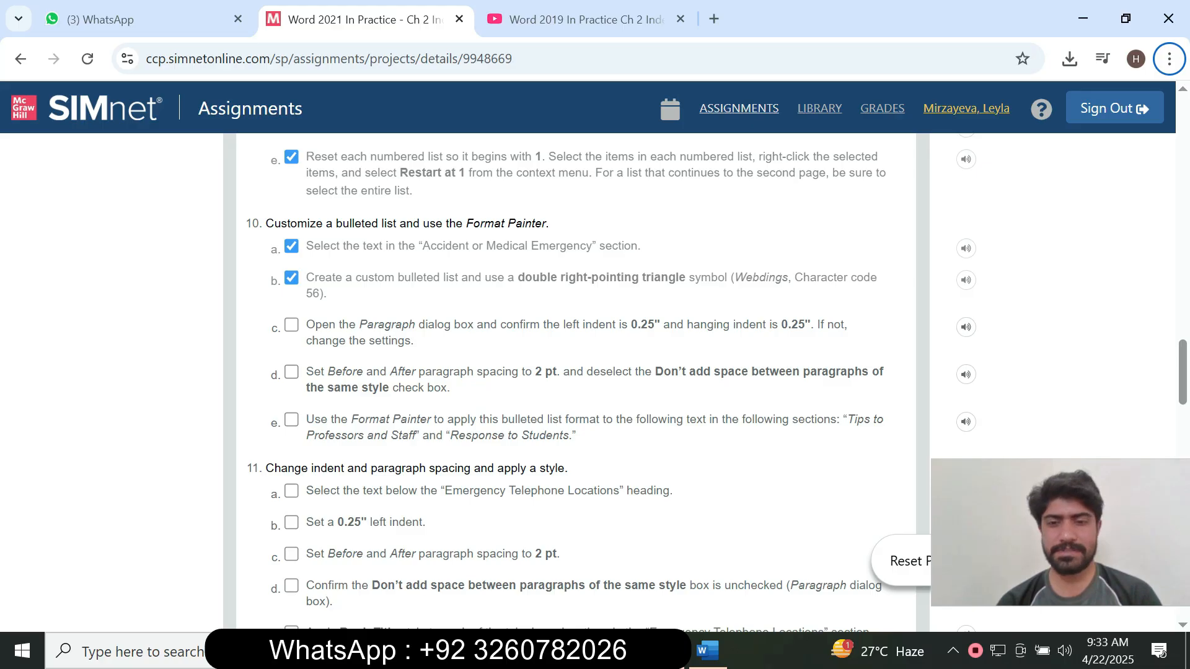
left_click(707, 651)
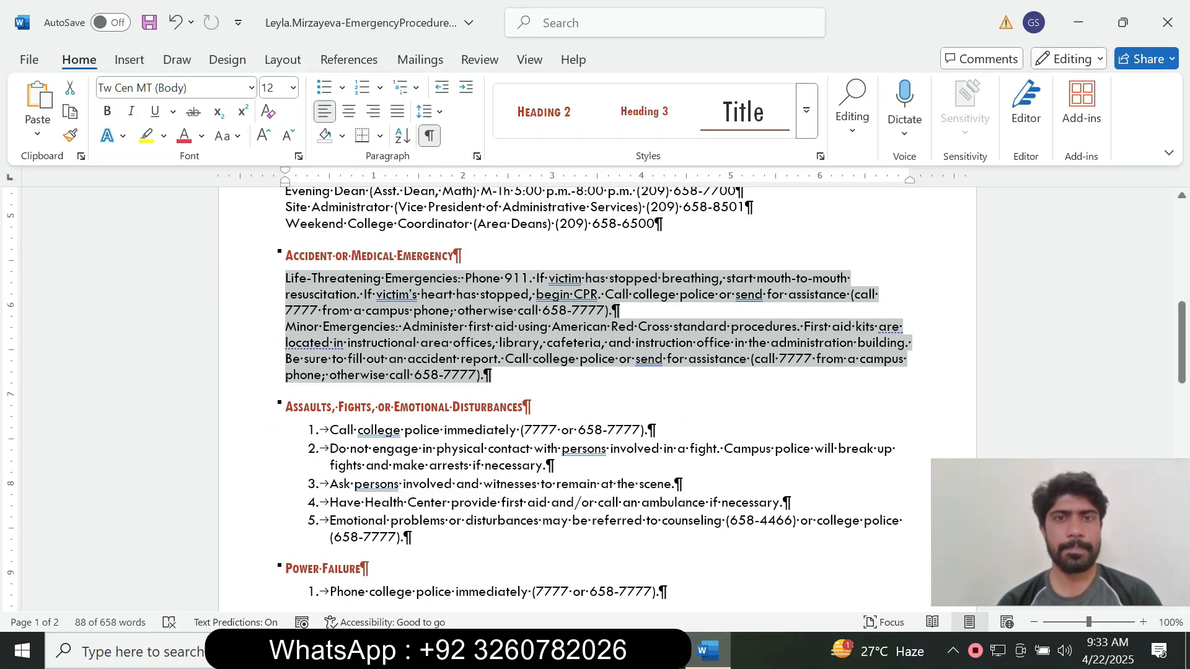
left_click(707, 651)
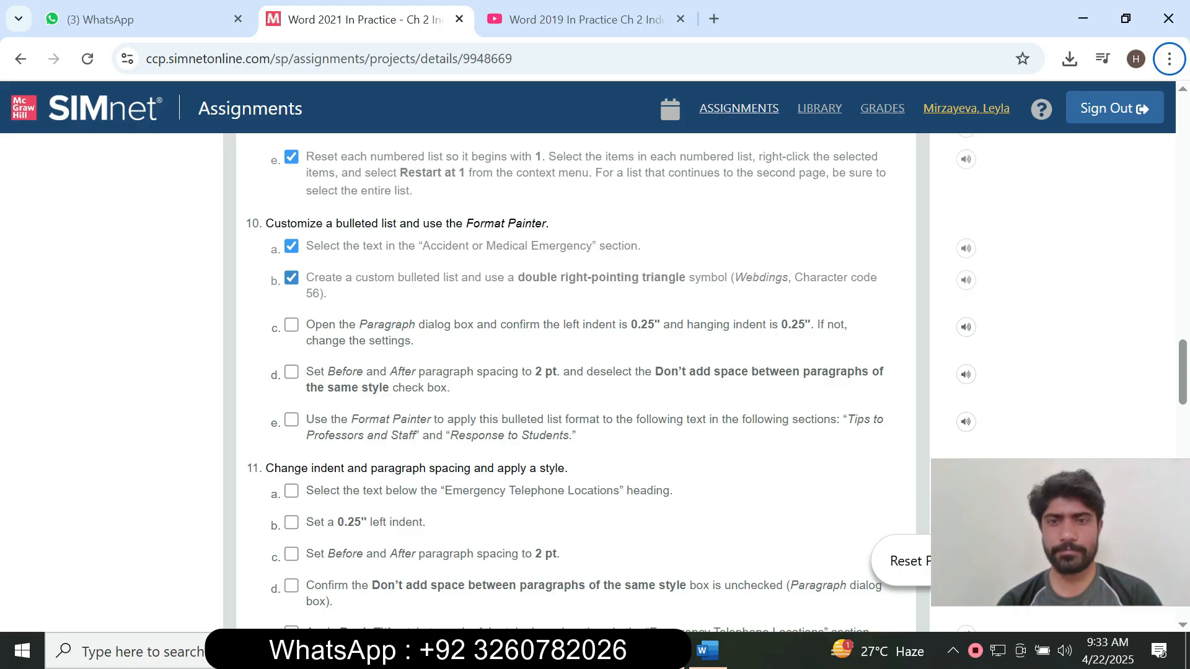
left_click(707, 651)
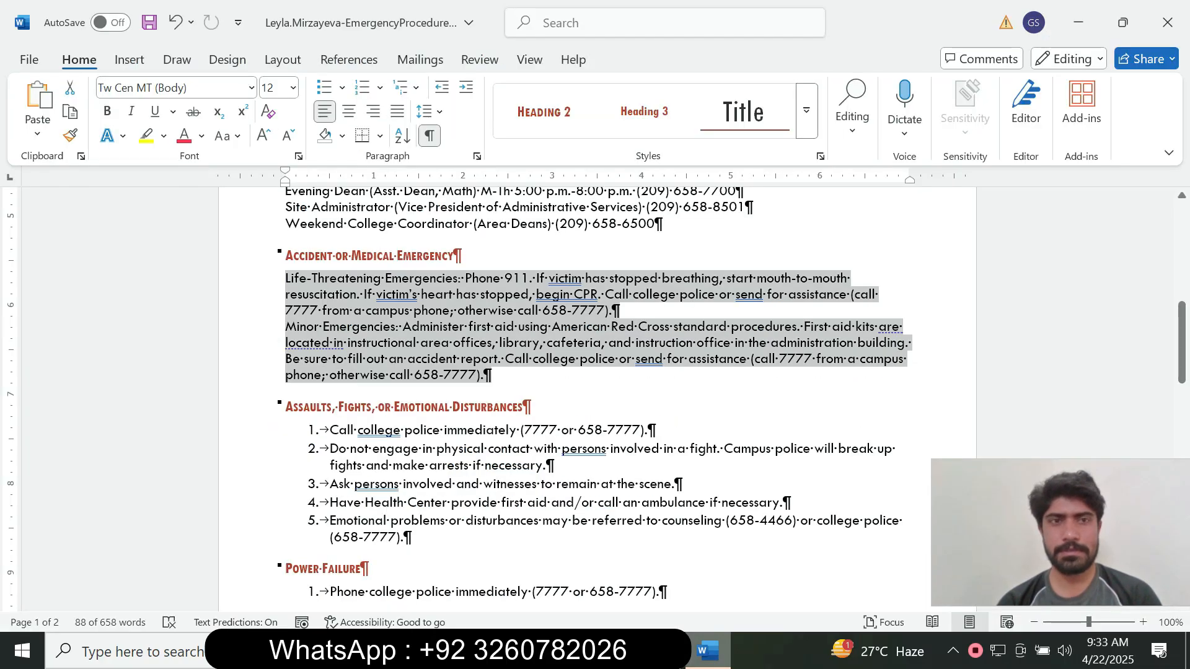
left_click(342, 87)
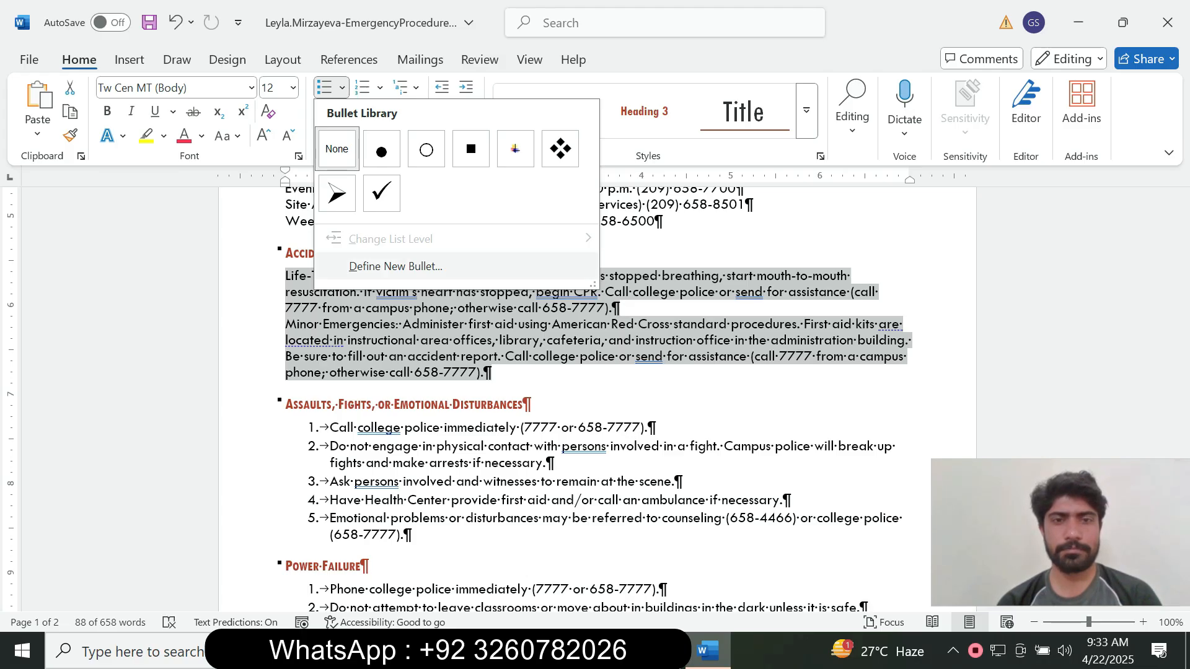
Start a new custom bullet through Define New Bullet and browse the Symbol dialog's font list.
left_click(396, 267)
left_click(512, 189)
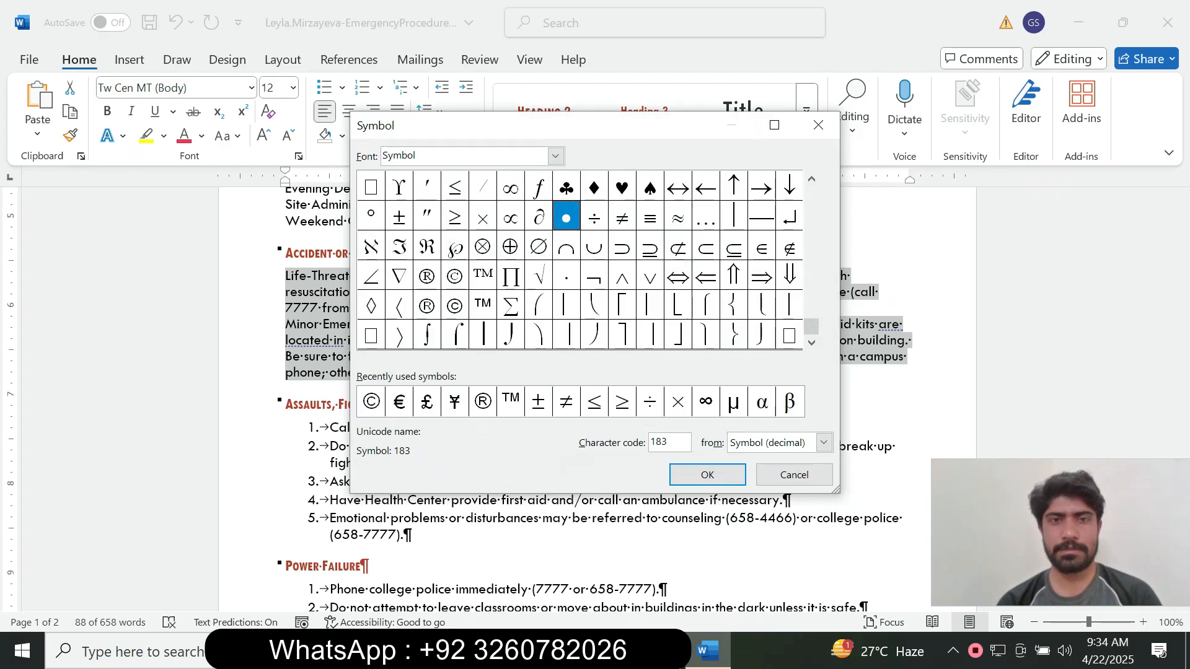
left_click(555, 156)
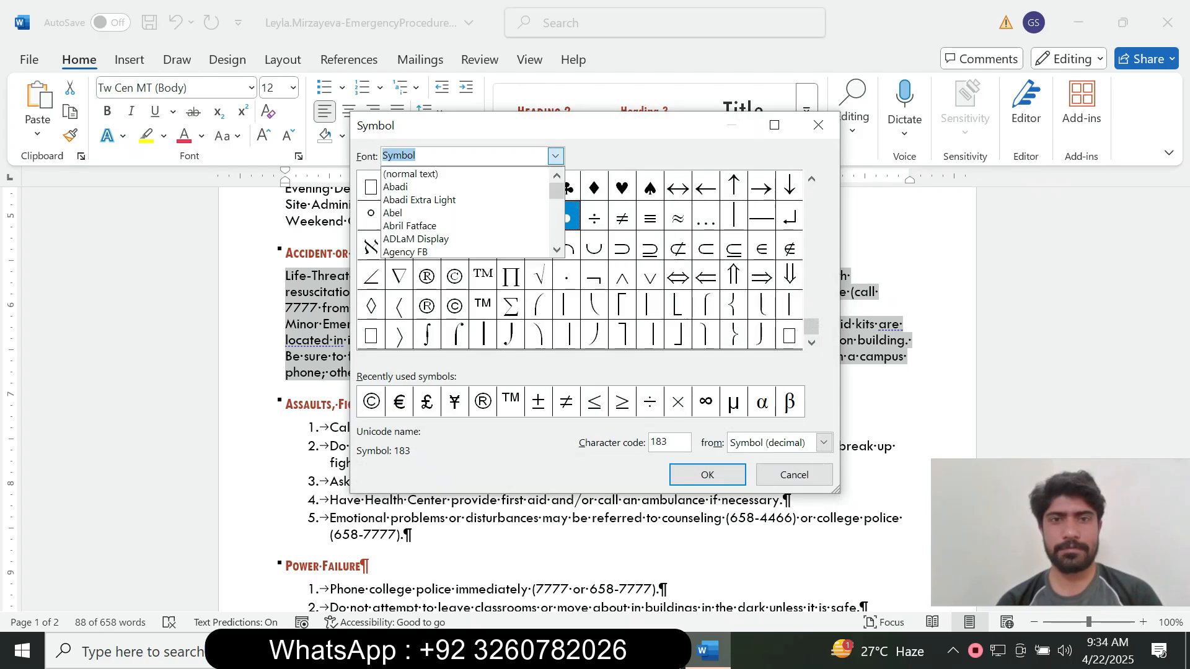
scroll(465, 213, "up", 20)
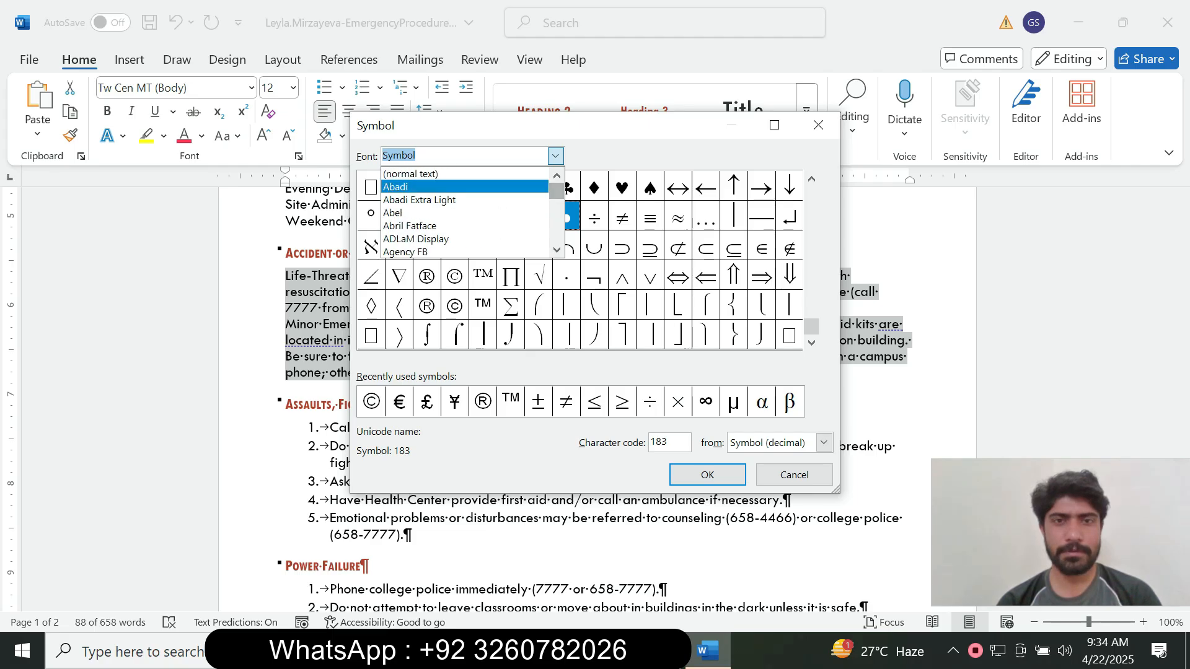
key("alt+Tab")
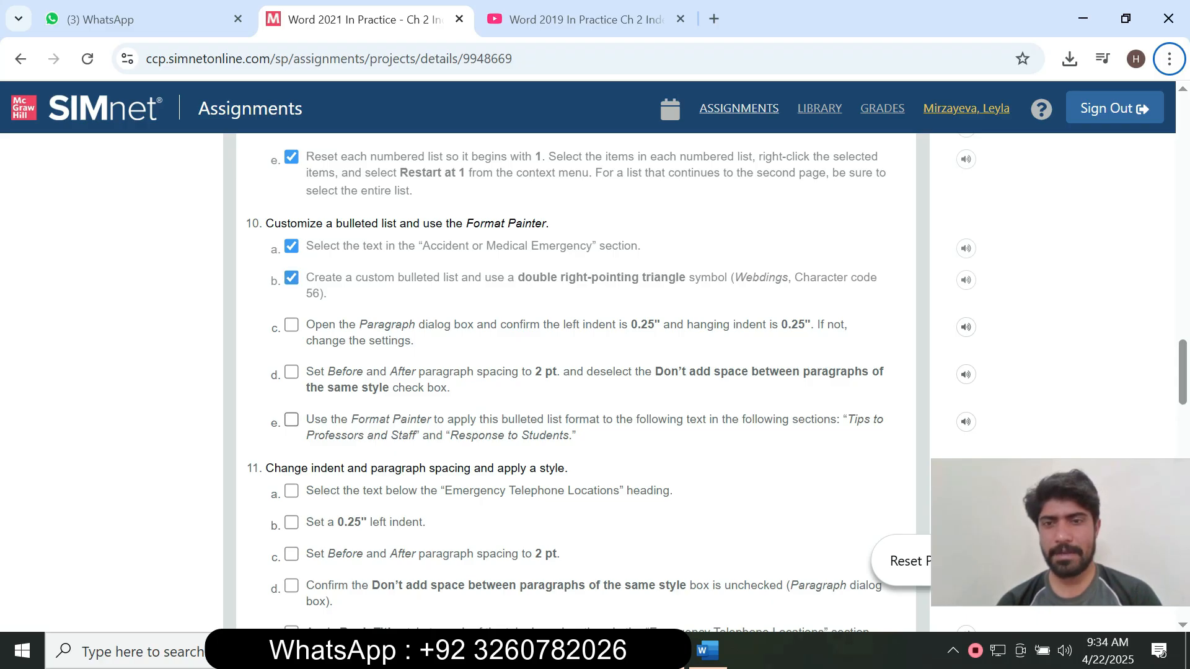
key("alt+Tab")
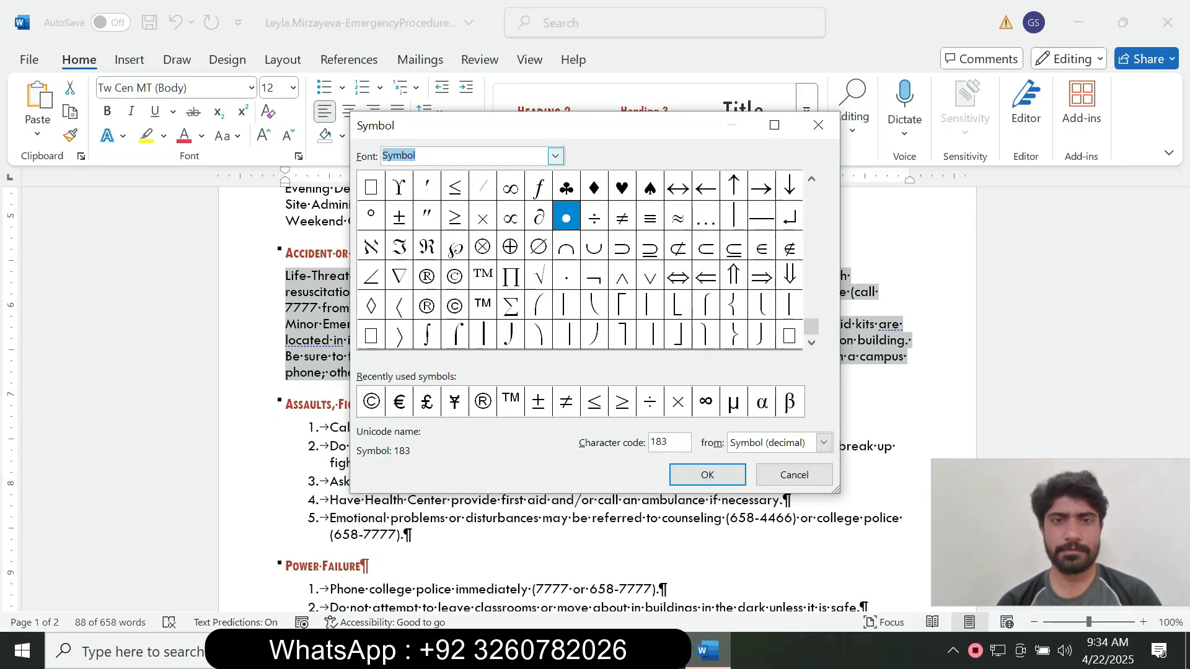
left_click(555, 156)
scroll(465, 212, "up", 20)
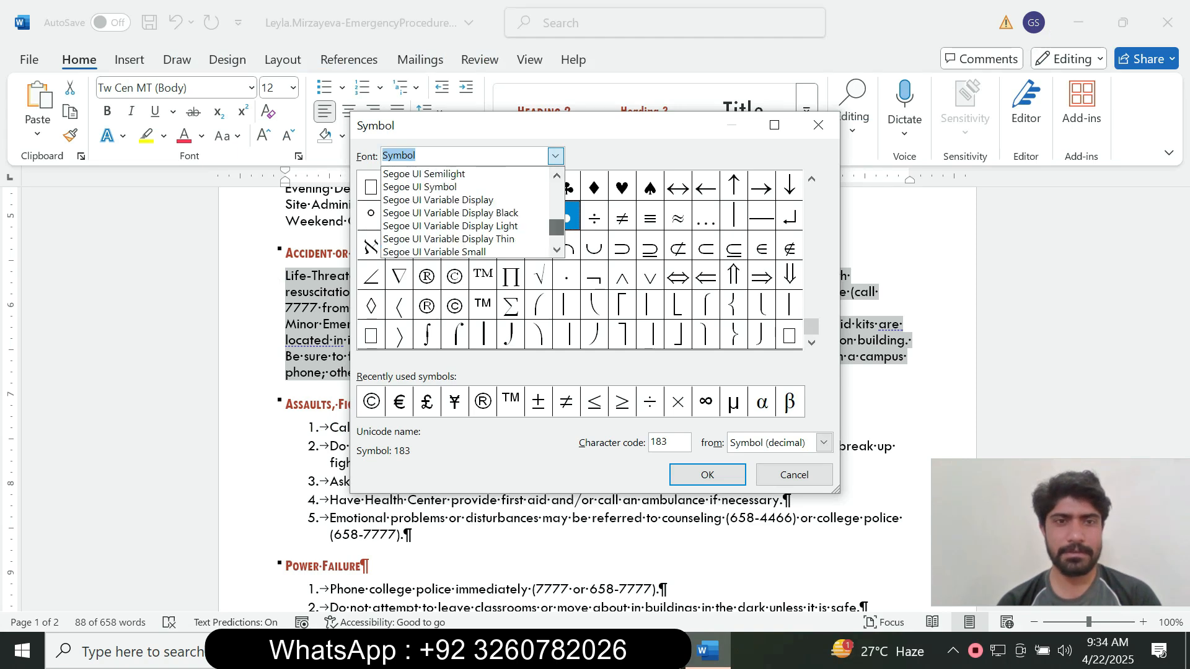
scroll(465, 213, "up", 15)
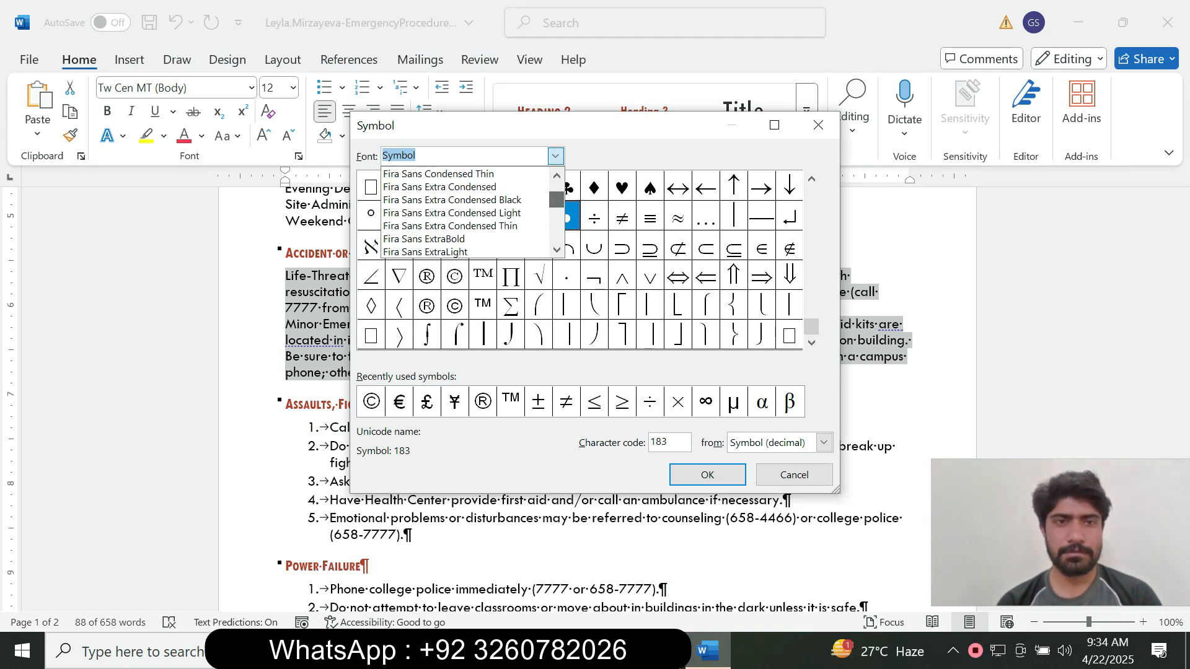
scroll(465, 212, "up", 20)
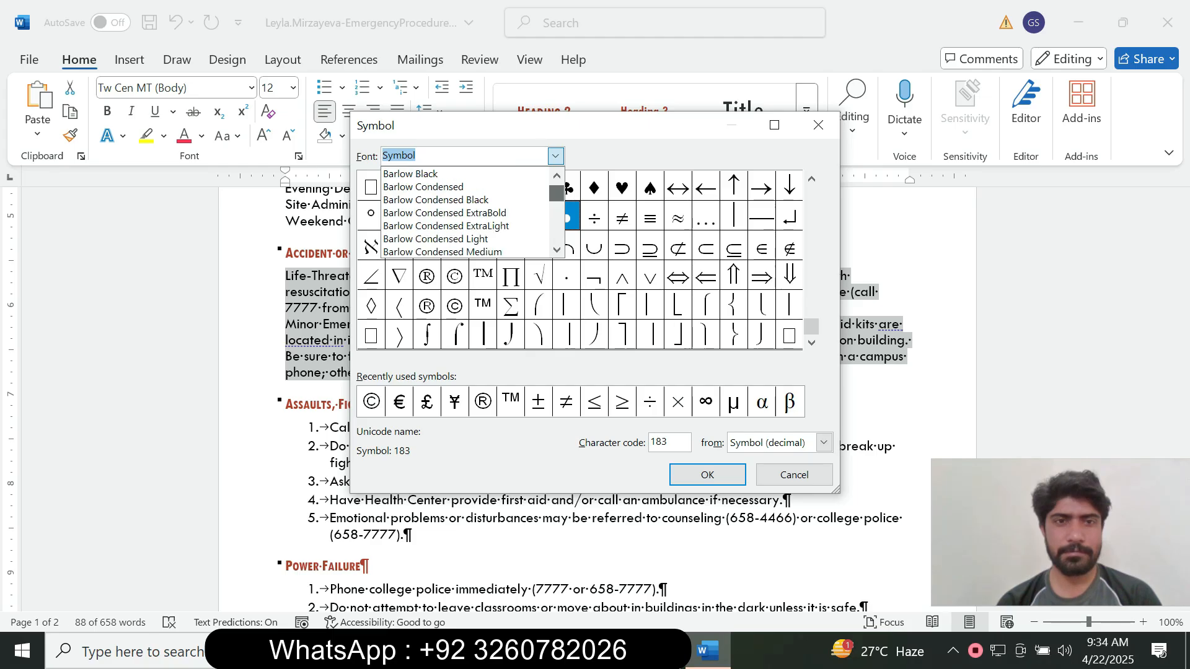
left_click_drag(557, 191, 557, 193)
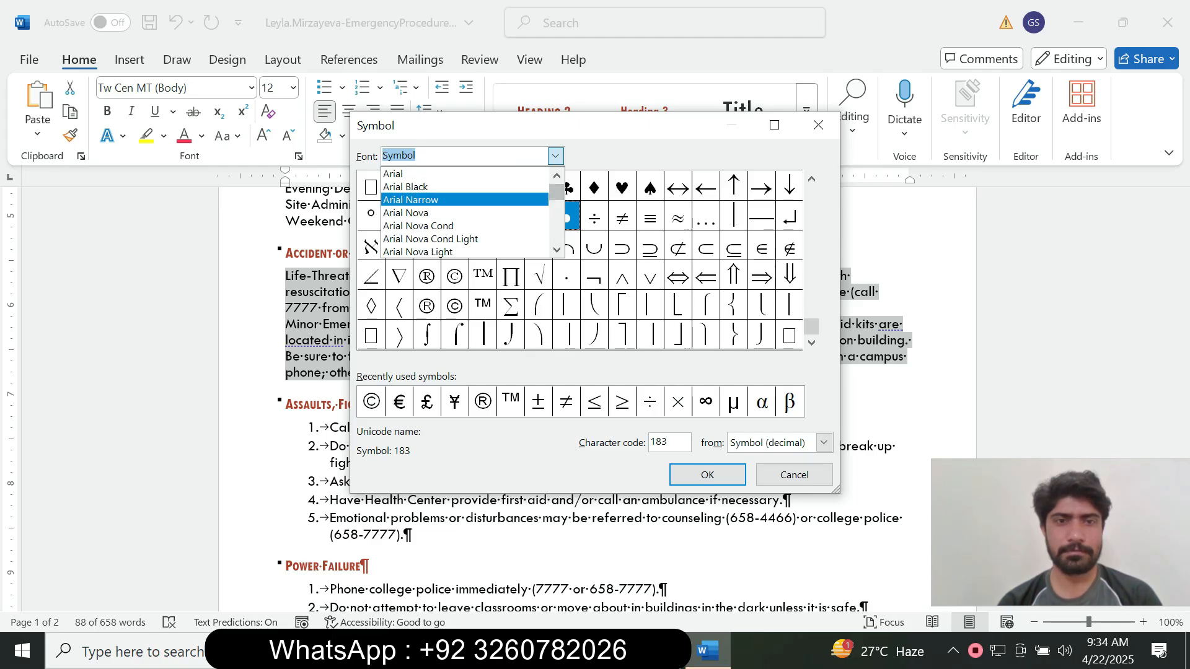
left_click(557, 250)
left_click(556, 250)
left_click(556, 249)
left_click(556, 249)
left_click(557, 249)
left_click(556, 249)
left_click(557, 250)
left_click(556, 250)
left_click(557, 250)
left_click(556, 249)
left_click(556, 249)
left_click(557, 250)
left_click(557, 250)
left_click(557, 250)
left_click(557, 249)
left_click(557, 250)
left_click(556, 250)
left_click(557, 250)
left_click(556, 249)
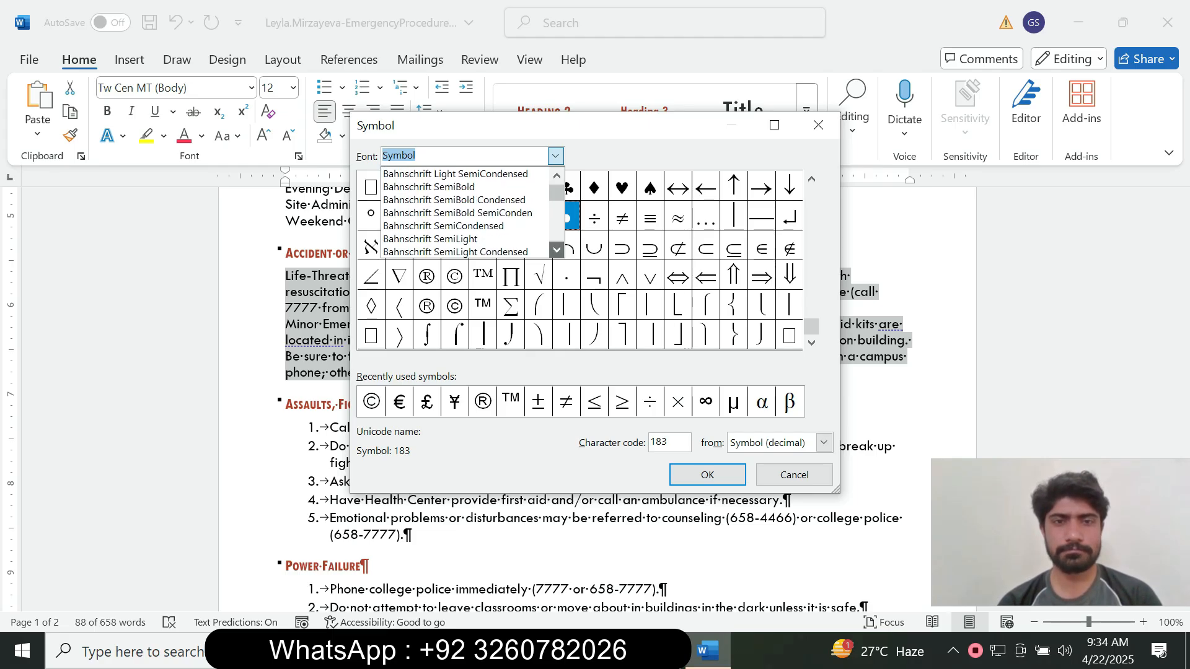
Choose Webdings as the font in the Symbol dialog.
scroll(556, 249, "down", 4)
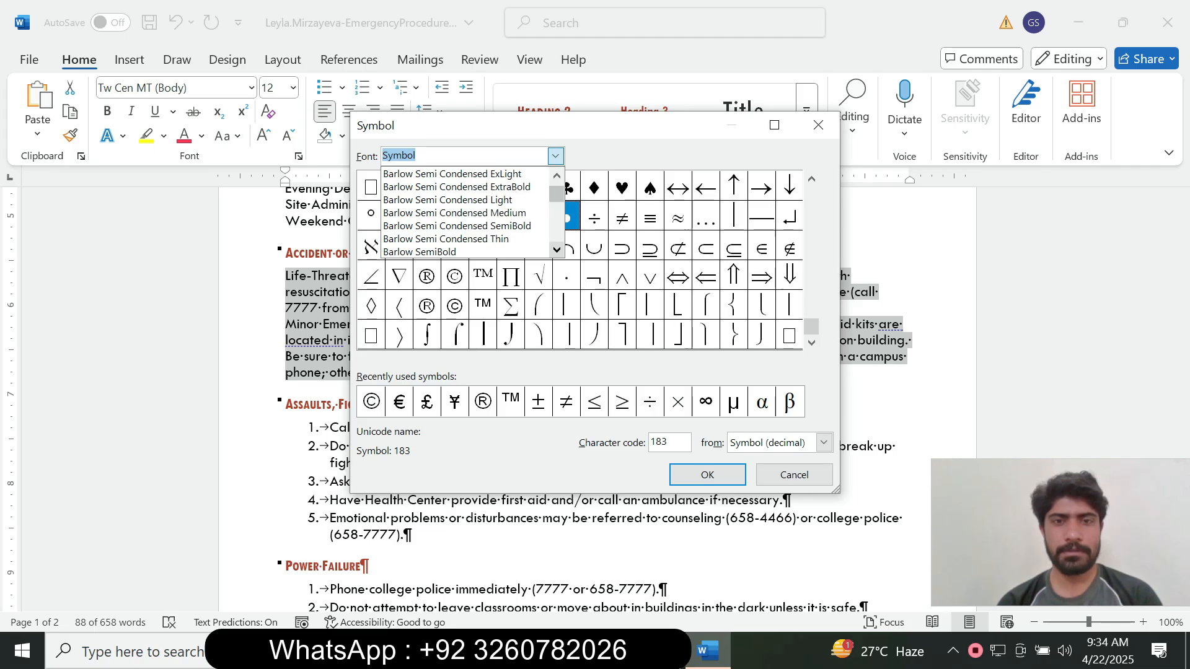
scroll(556, 250, "down", 6)
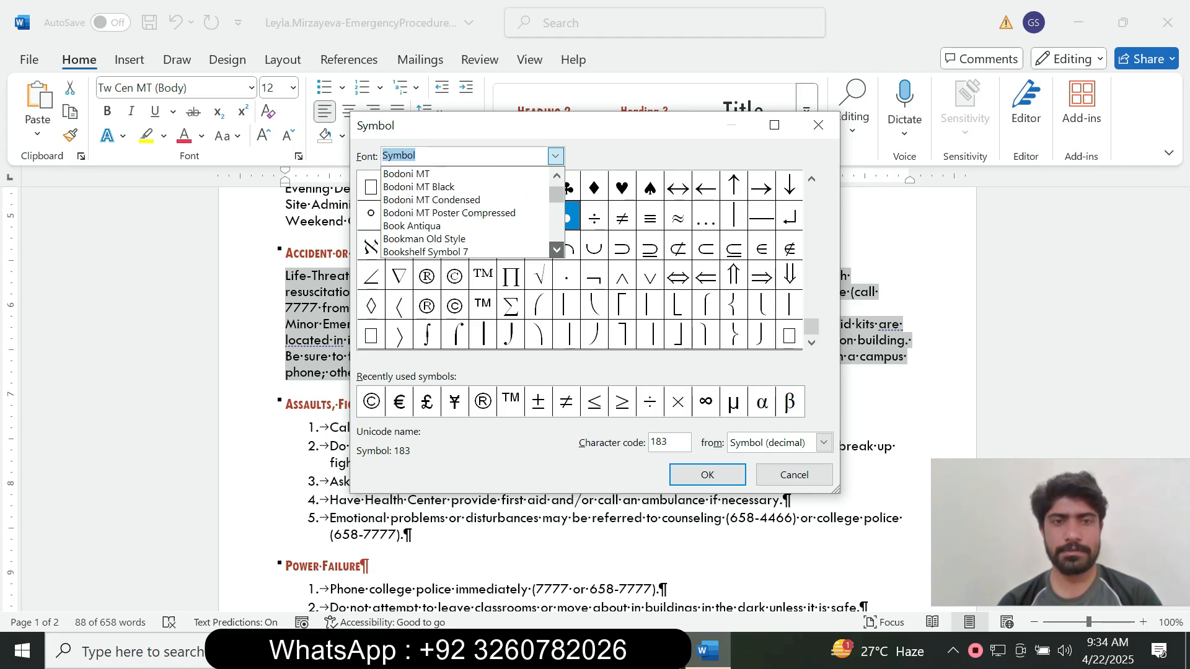
scroll(556, 249, "down", 15)
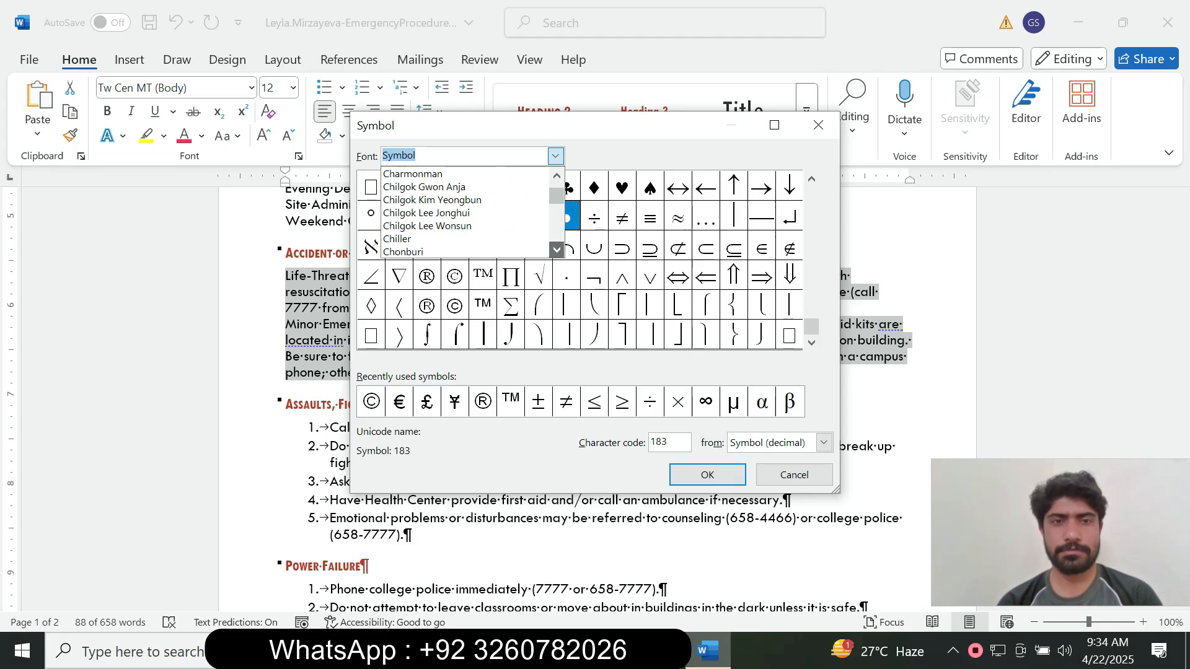
scroll(557, 250, "down", 15)
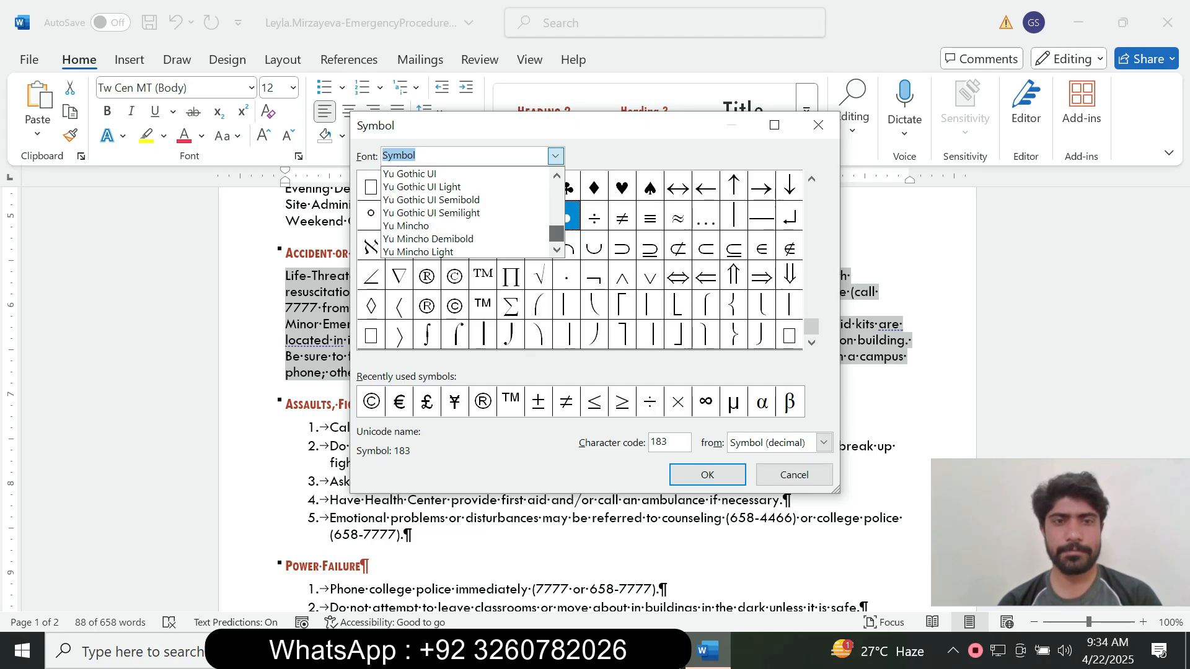
scroll(465, 212, "up", 7)
scroll(465, 212, "up", 15)
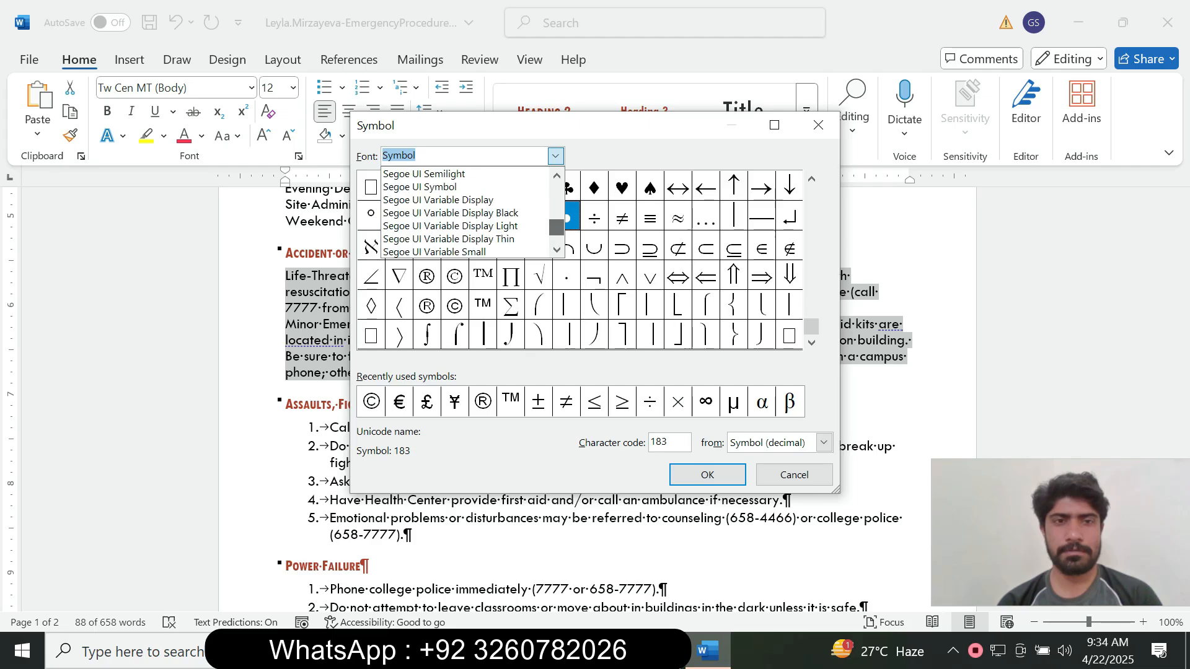
scroll(465, 213, "up", 5)
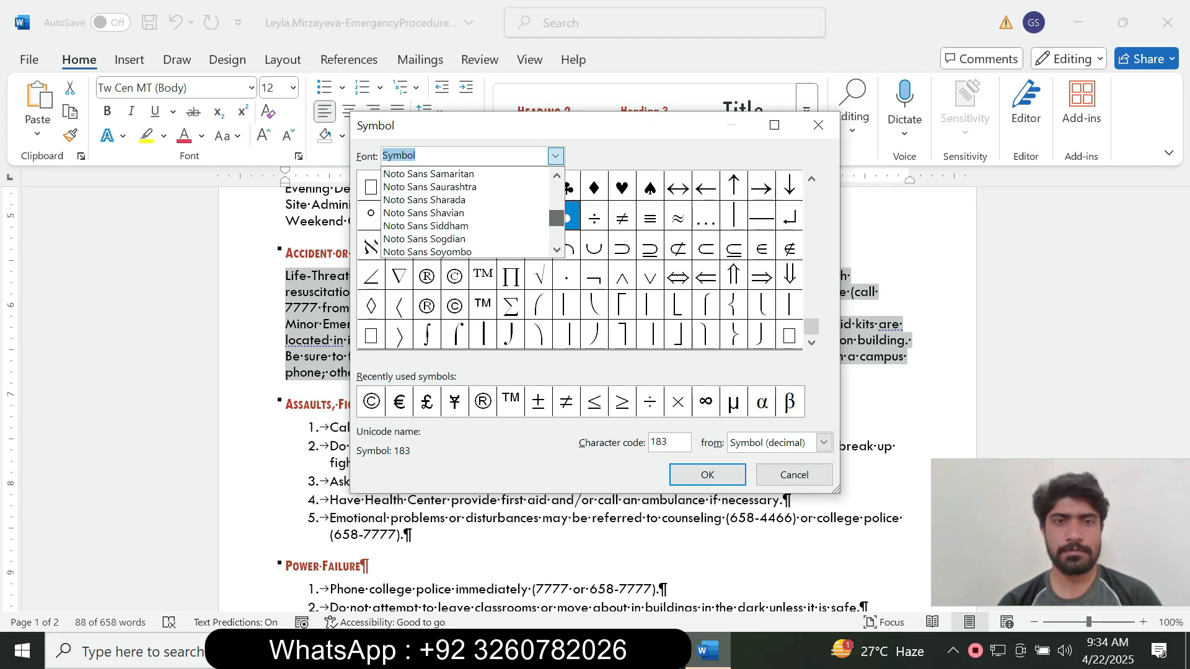
scroll(464, 213, "up", 10)
scroll(464, 212, "up", 20)
scroll(465, 213, "down", 20)
scroll(465, 213, "down", 20)
scroll(465, 213, "down", 10)
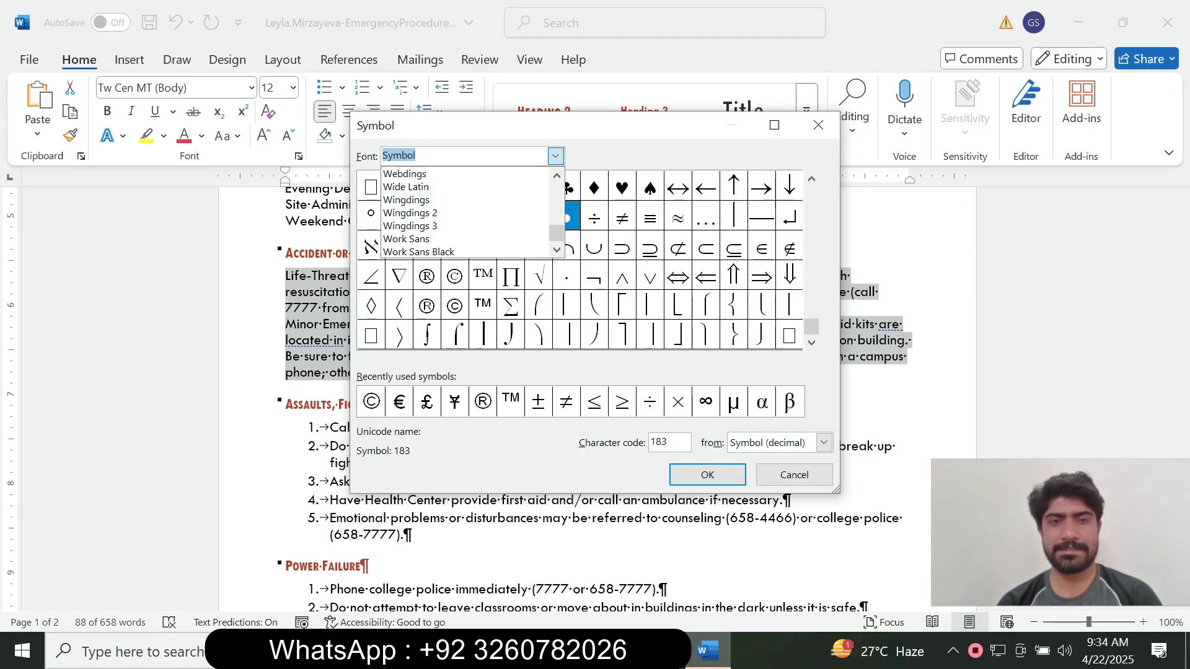
key("alt+Tab")
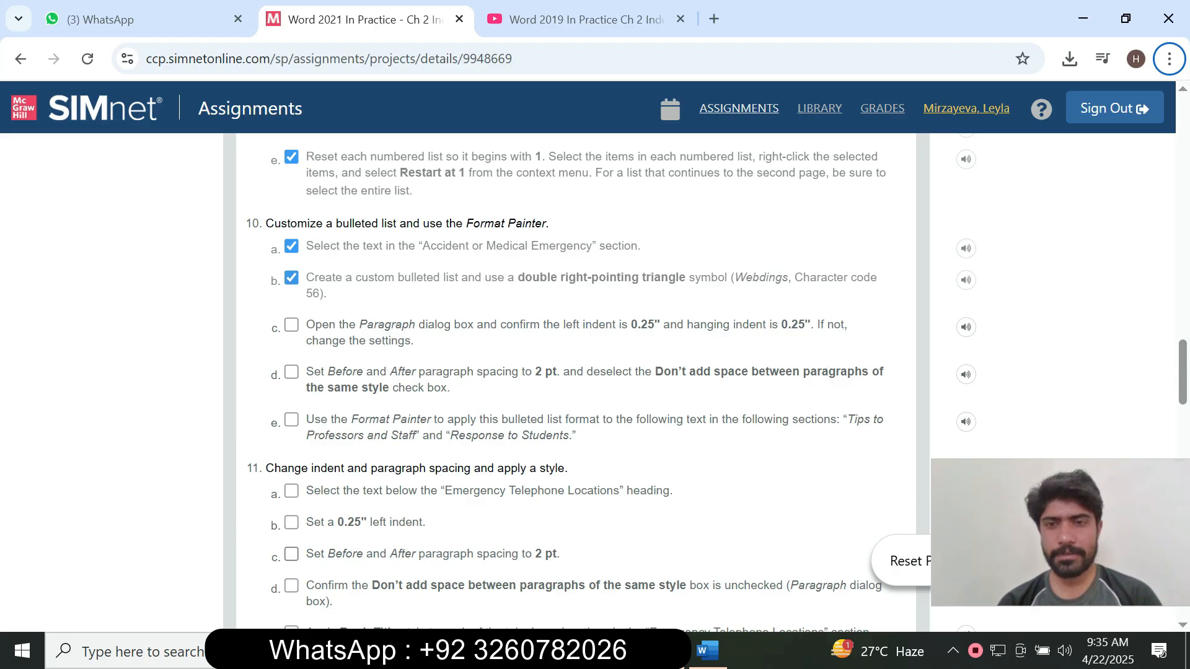
left_click(708, 650)
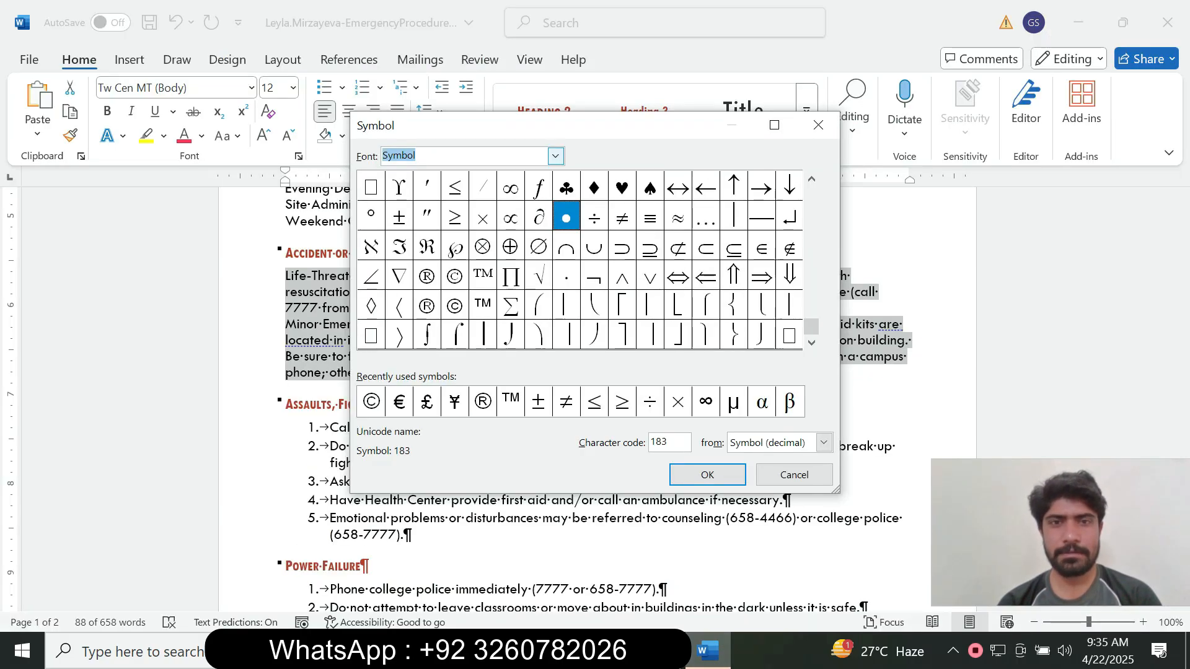
left_click(555, 156)
type("web")
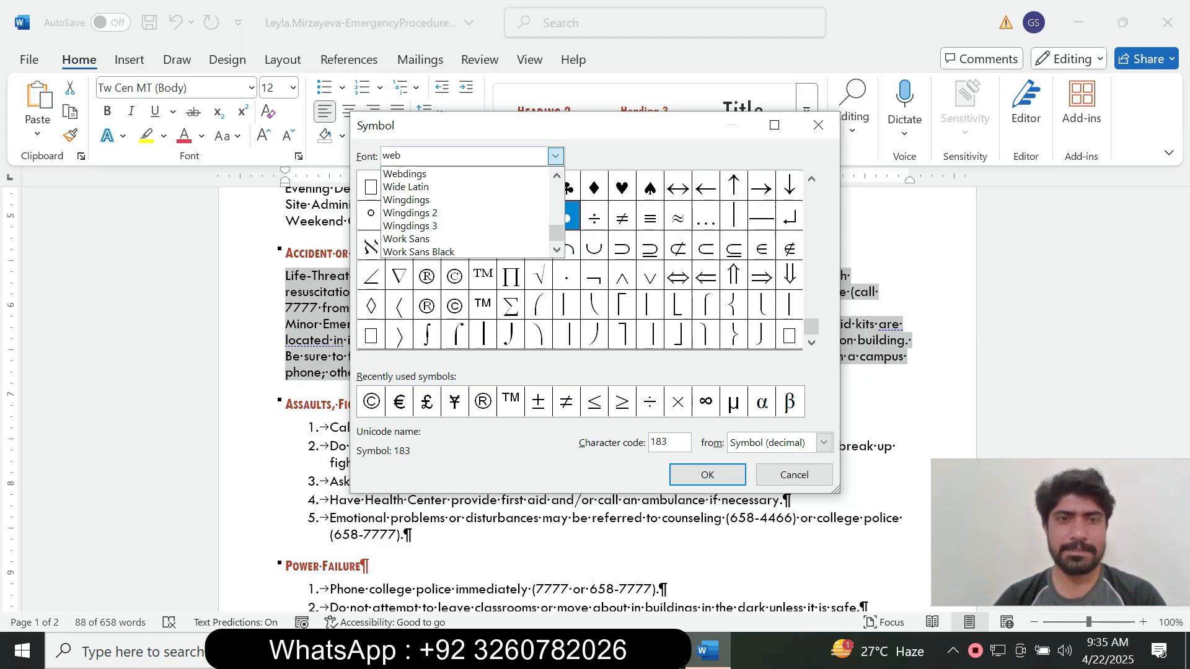
key("Return")
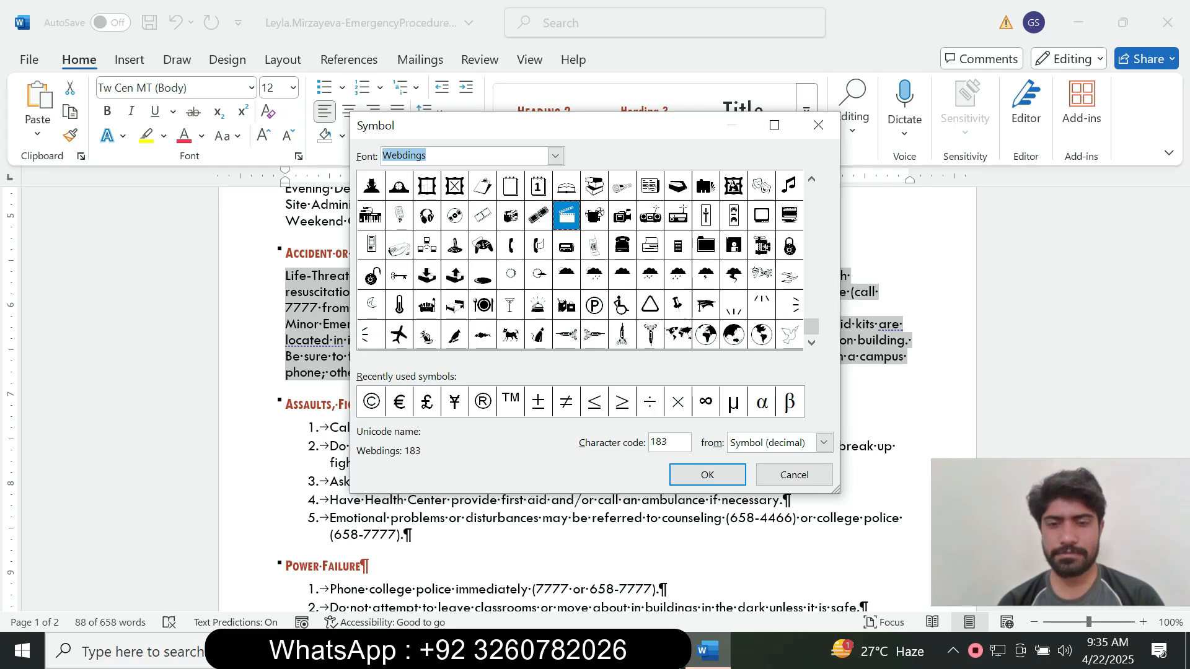
Enter character code 56 and apply the double-triangle bullet to the Accident paragraphs.
key("alt+Tab")
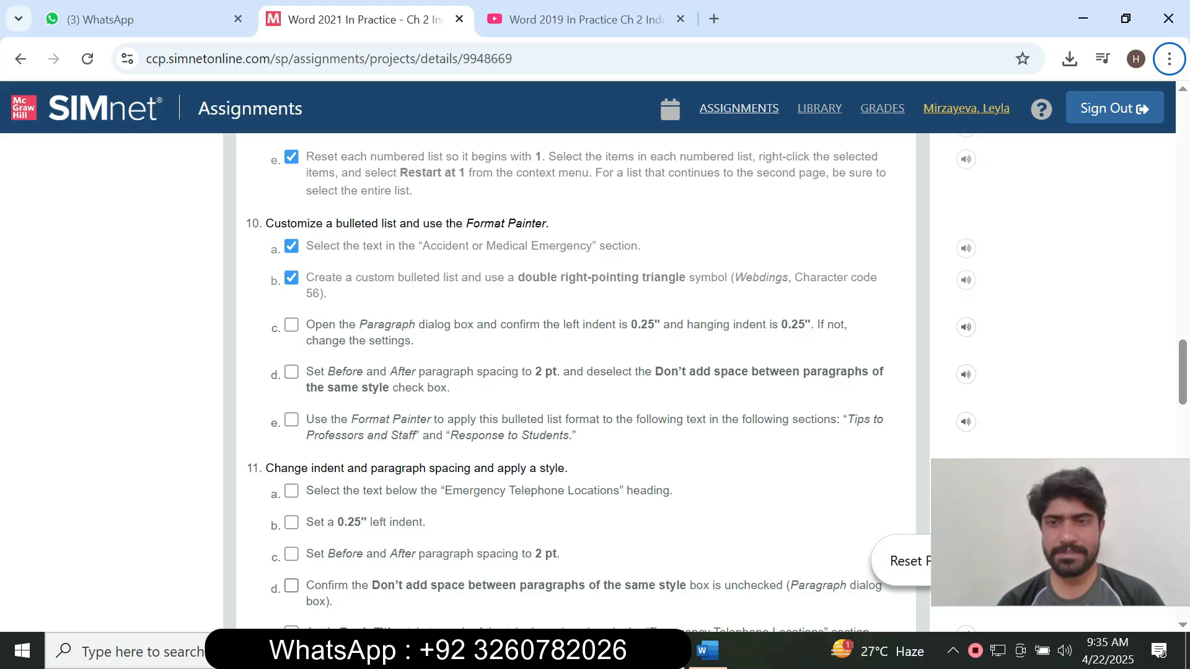
left_click(707, 651)
double_click(660, 442)
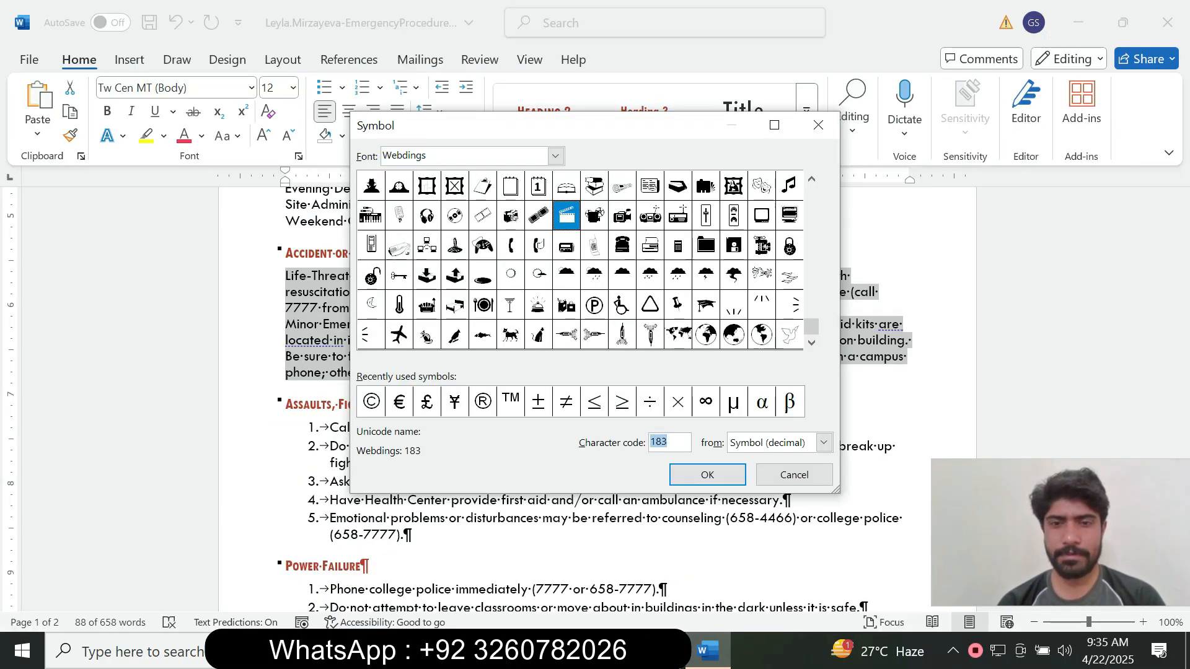
type("56")
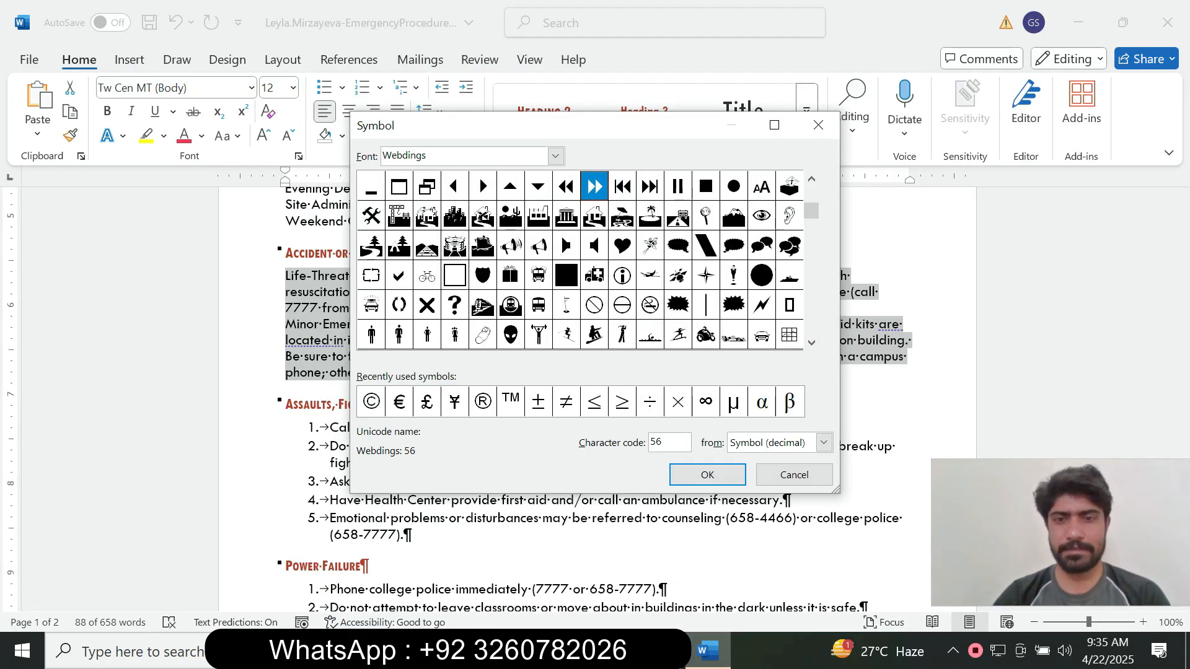
left_click(707, 475)
left_click(599, 462)
key("alt+Tab")
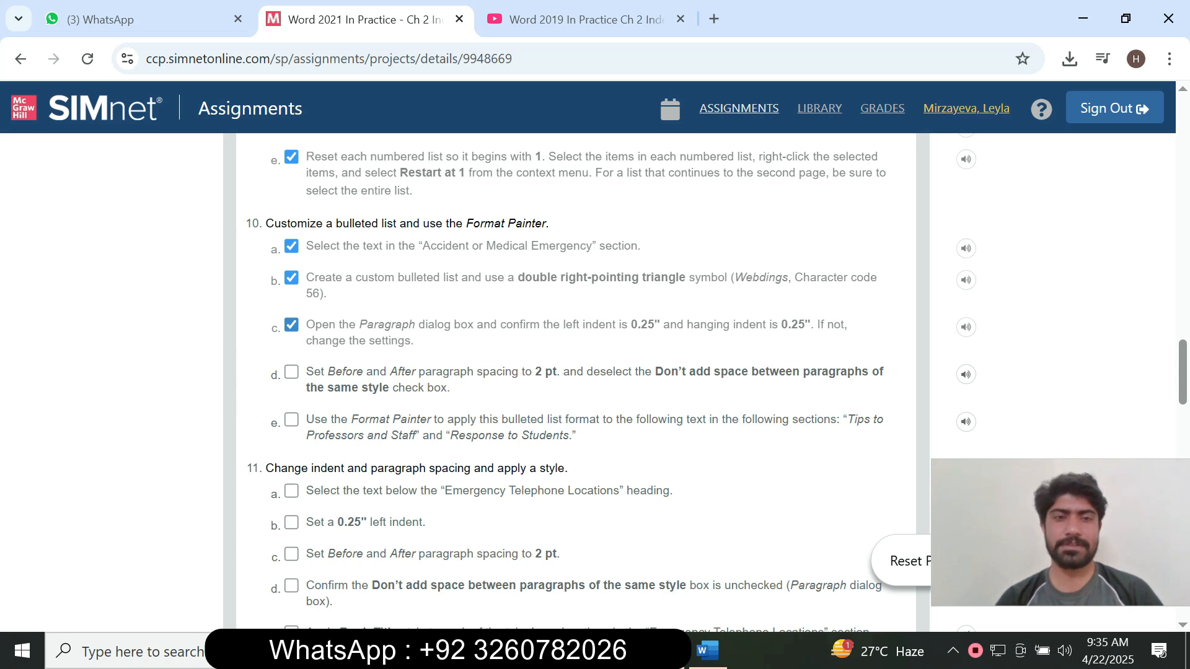
Accept 0.25" left and 0.25" hanging indents for the Accident bullets in the Paragraph dialog.
left_click(707, 651)
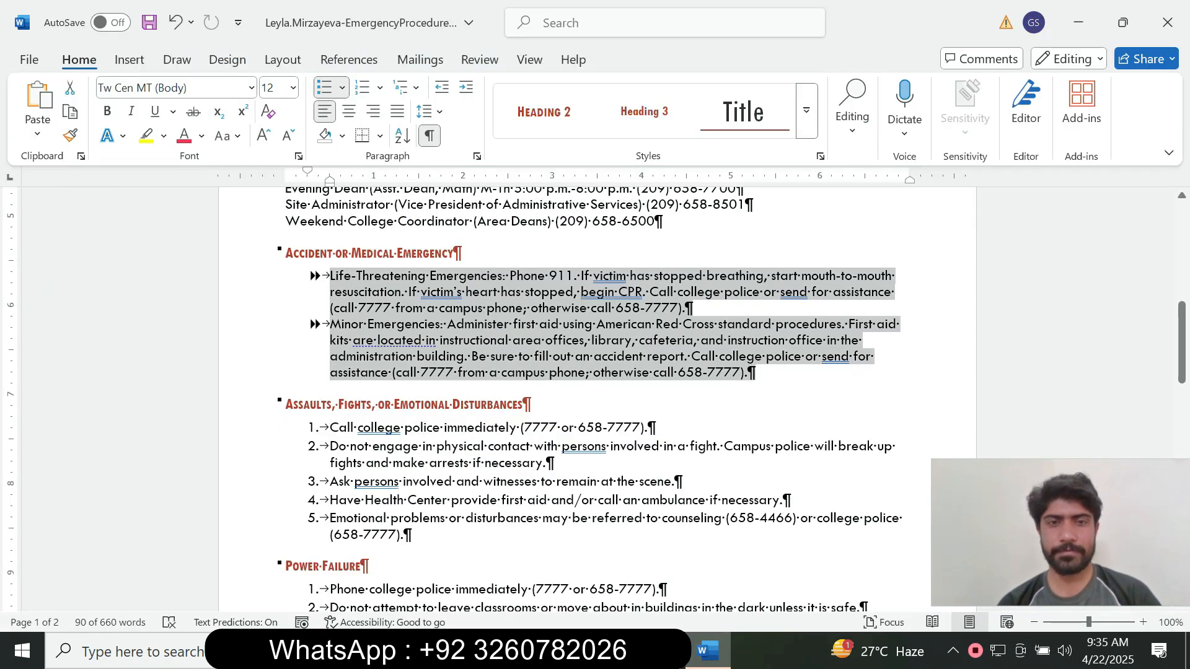
left_click(476, 156)
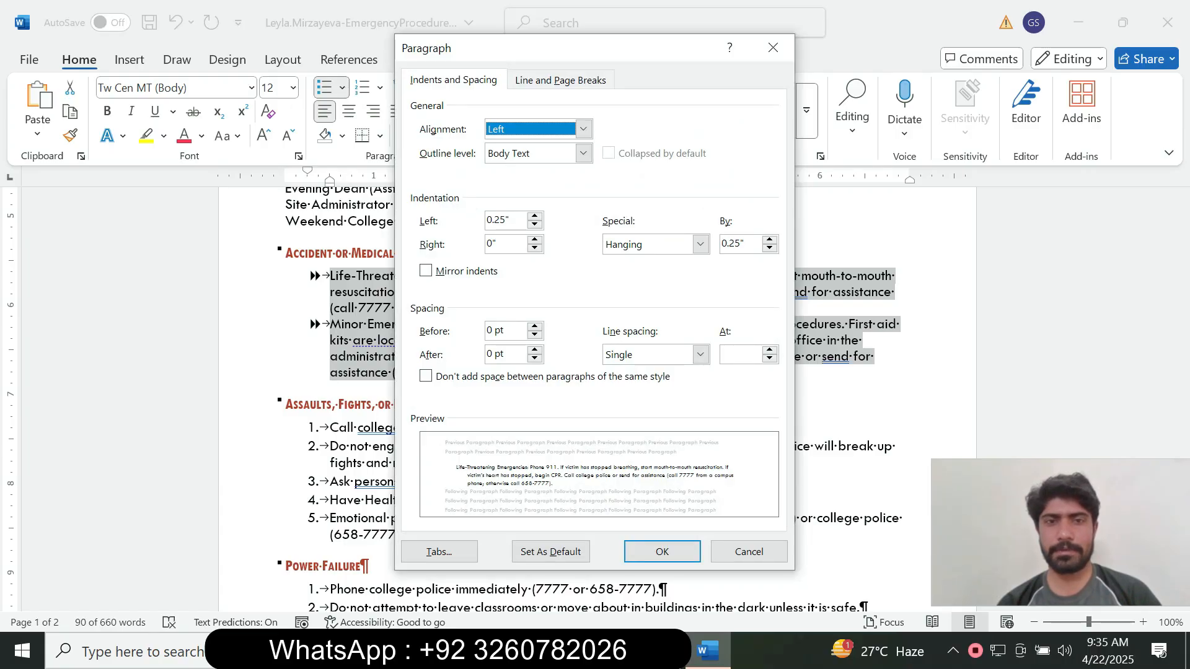
key("alt+Tab")
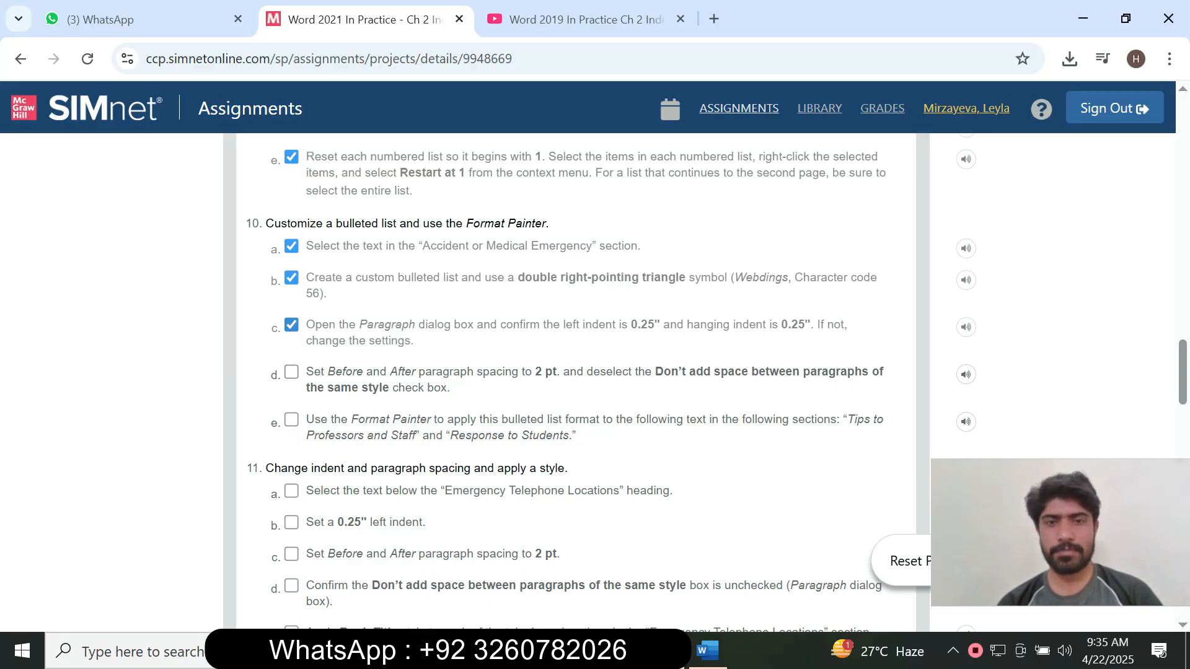
key("alt+Tab")
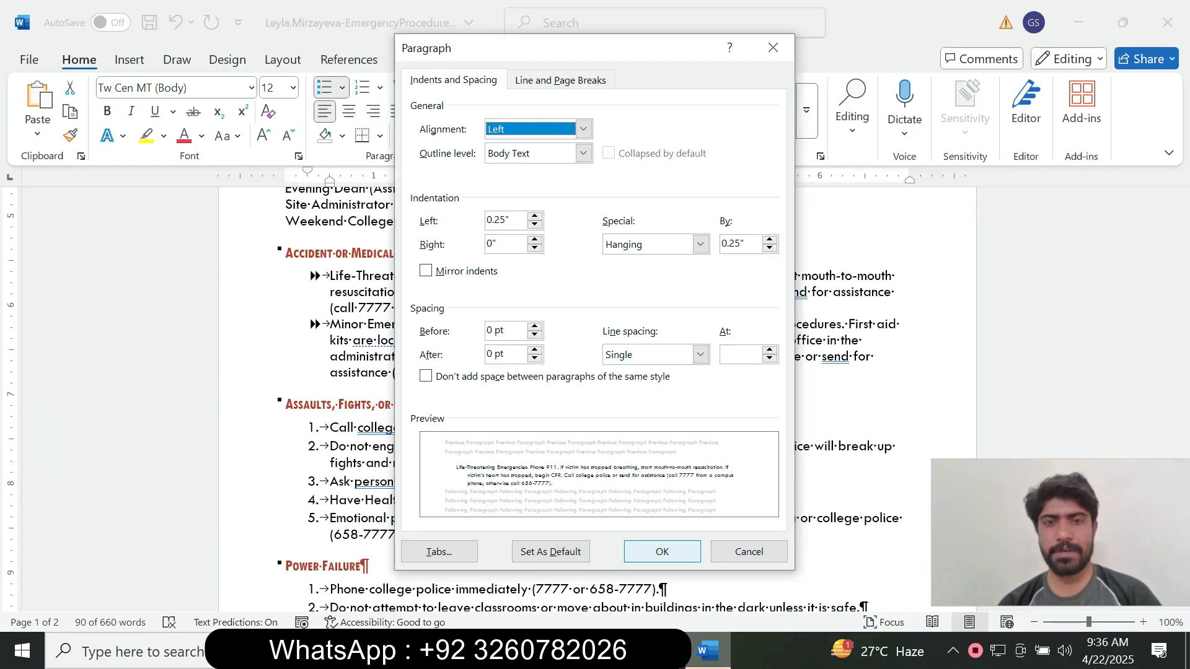
key("alt+Tab")
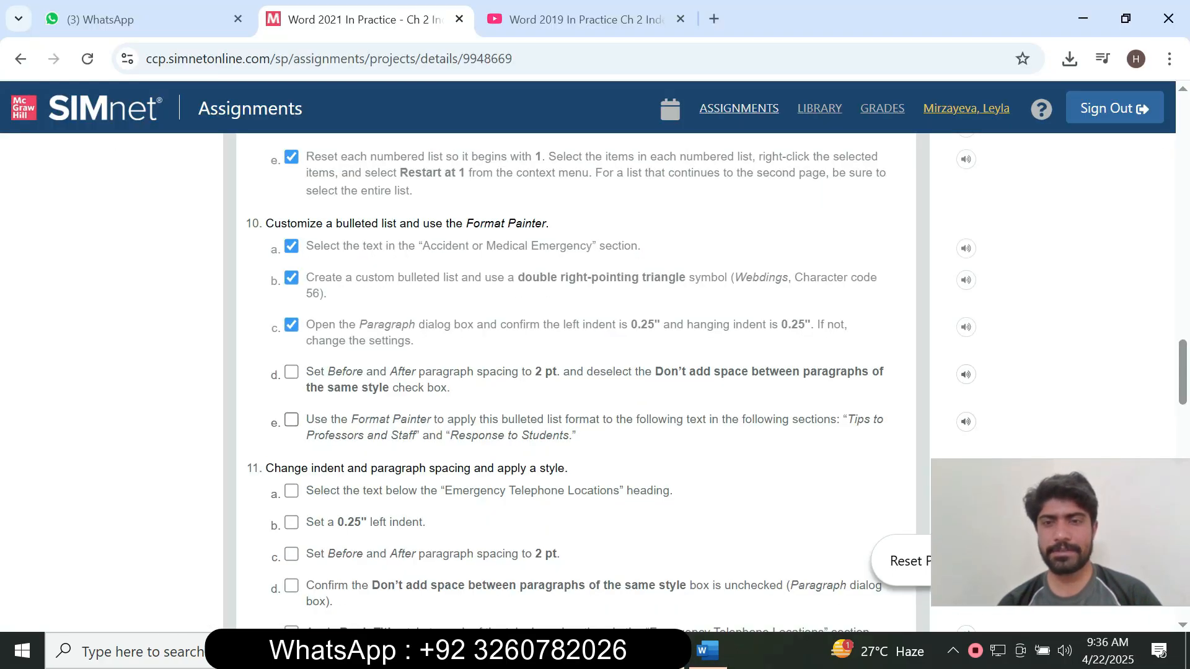
key("alt+Tab")
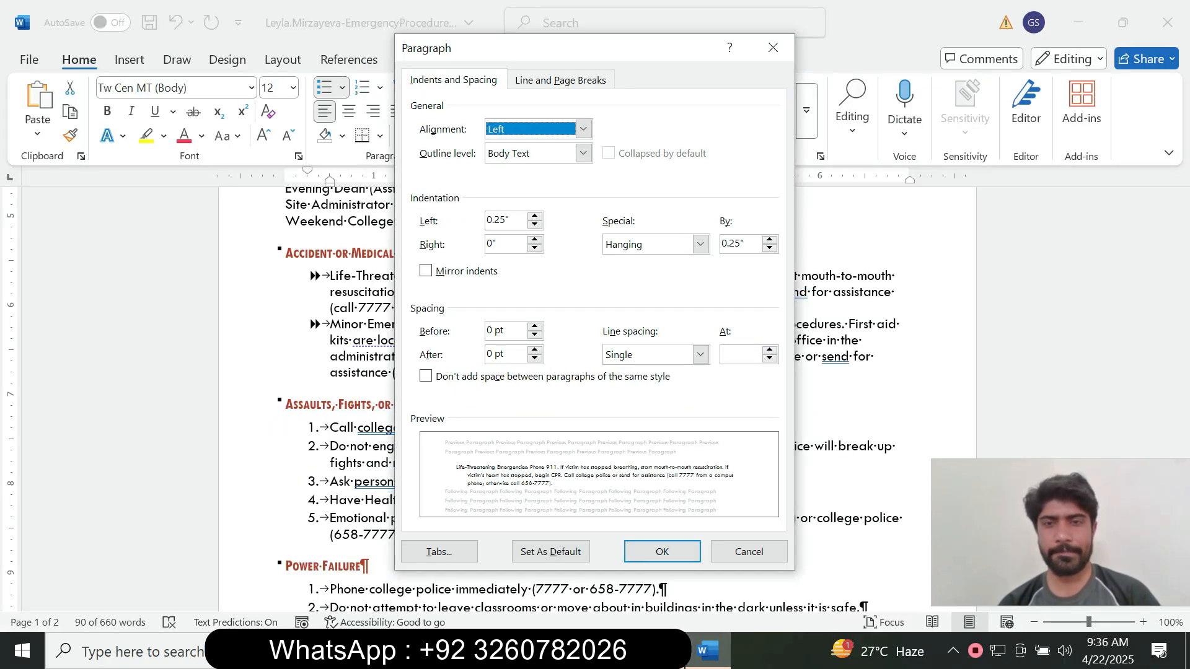
key("alt+Tab")
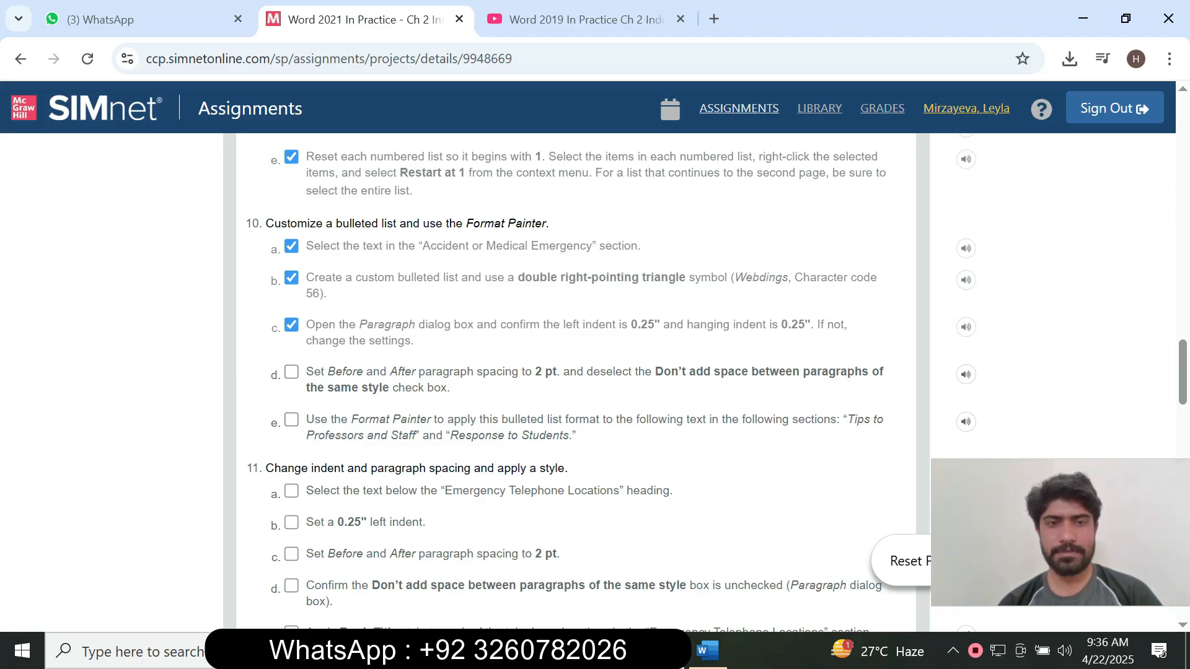
key("alt+Tab")
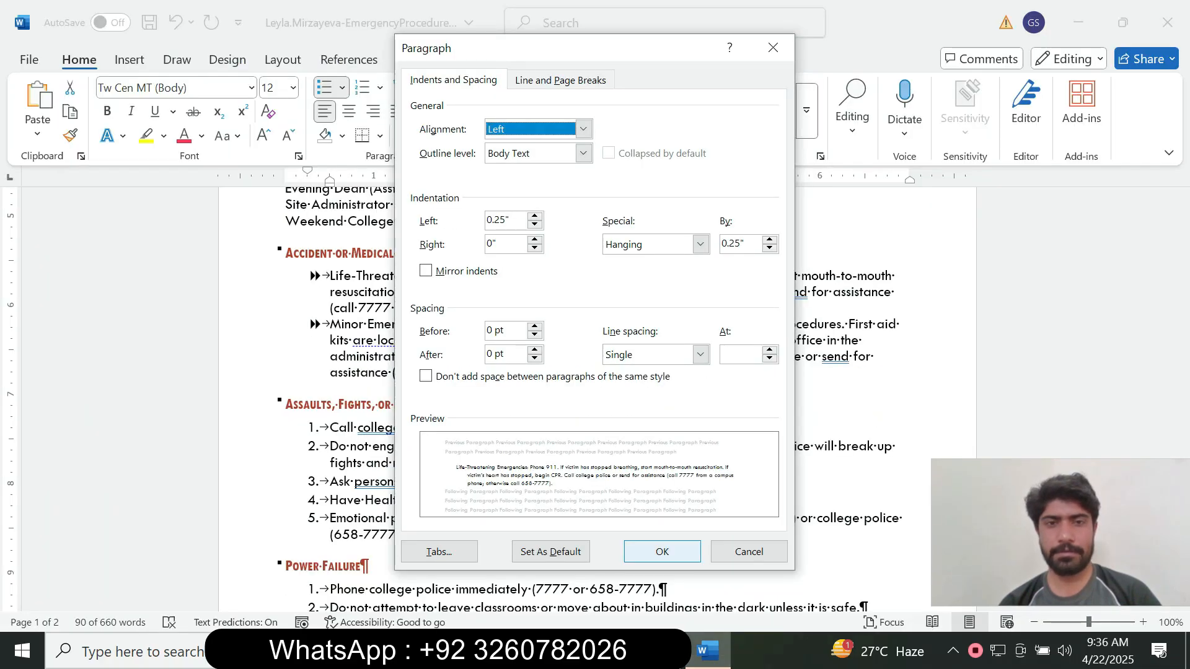
key("Return")
key("alt+Tab")
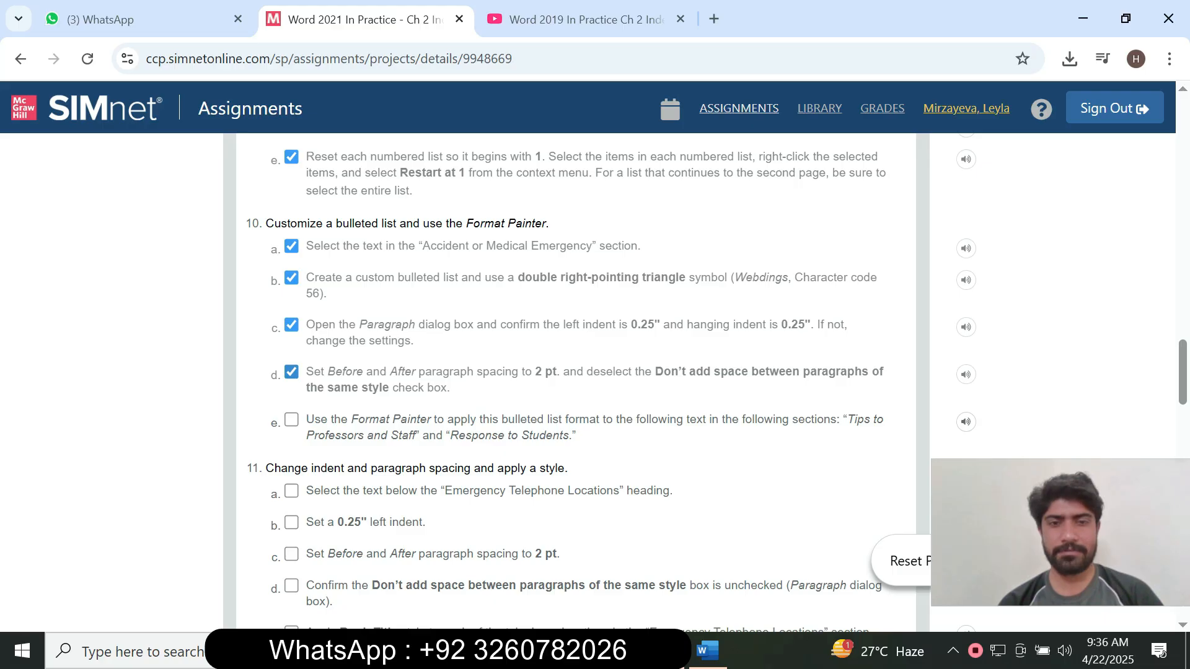
left_click(707, 651)
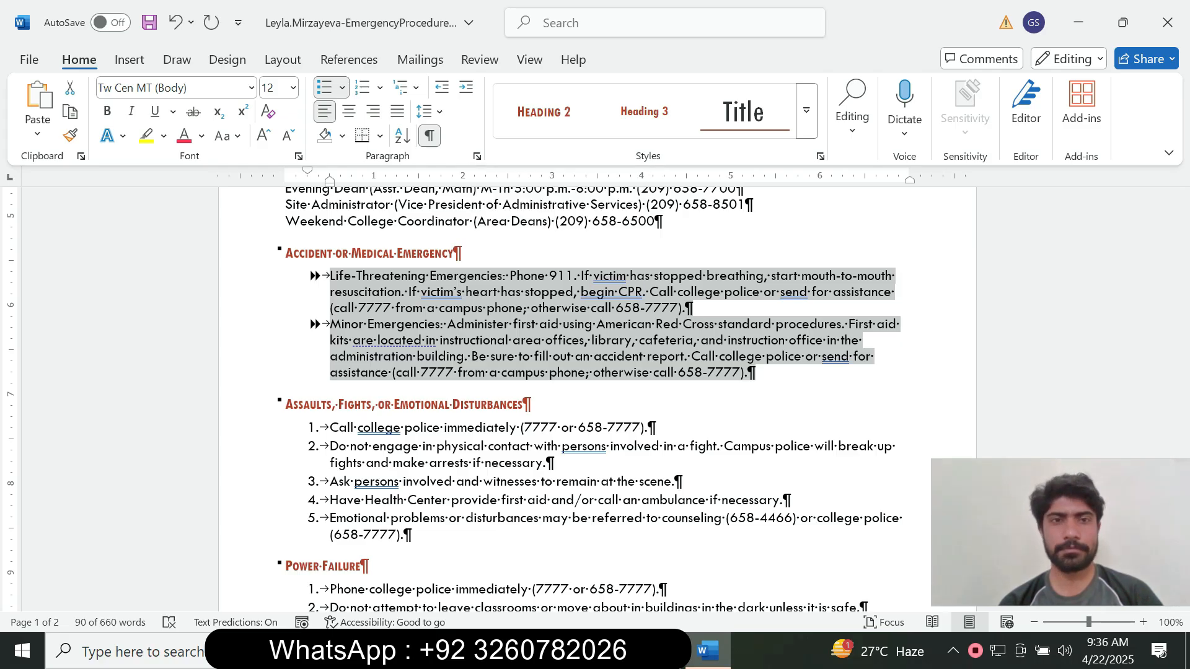
Set 2 pt spacing Before and 2 pt After on the Accident bulleted paragraphs.
left_click(477, 156)
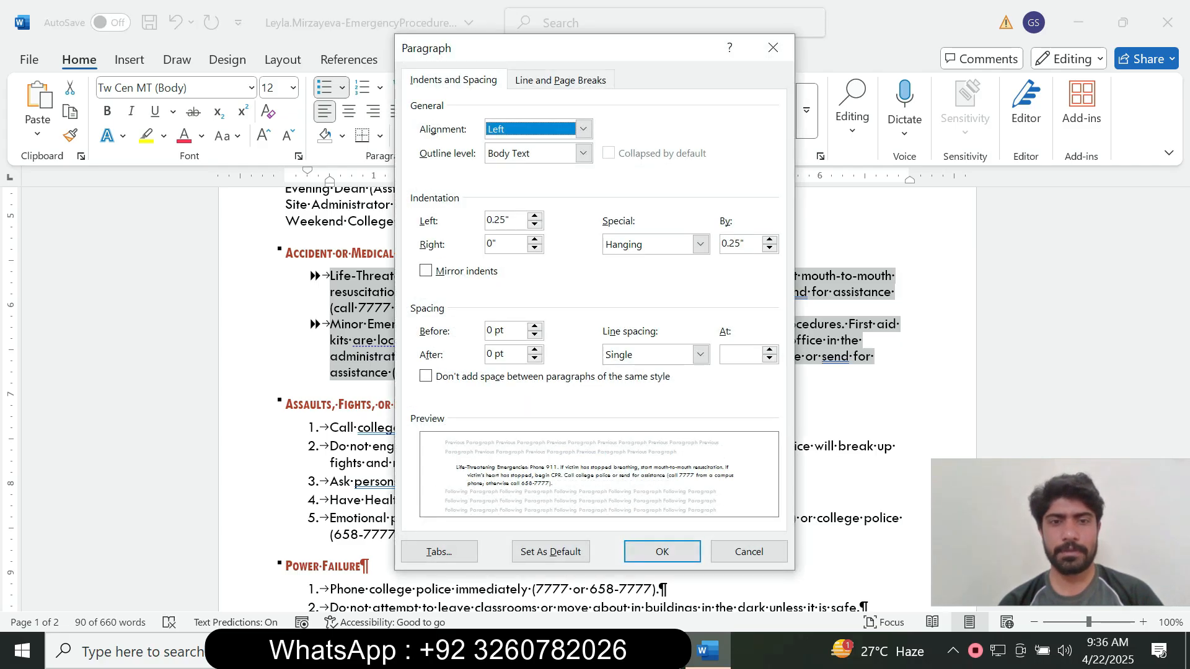
left_click_drag(493, 331, 485, 331)
type("2")
left_click_drag(493, 354, 485, 355)
type("2")
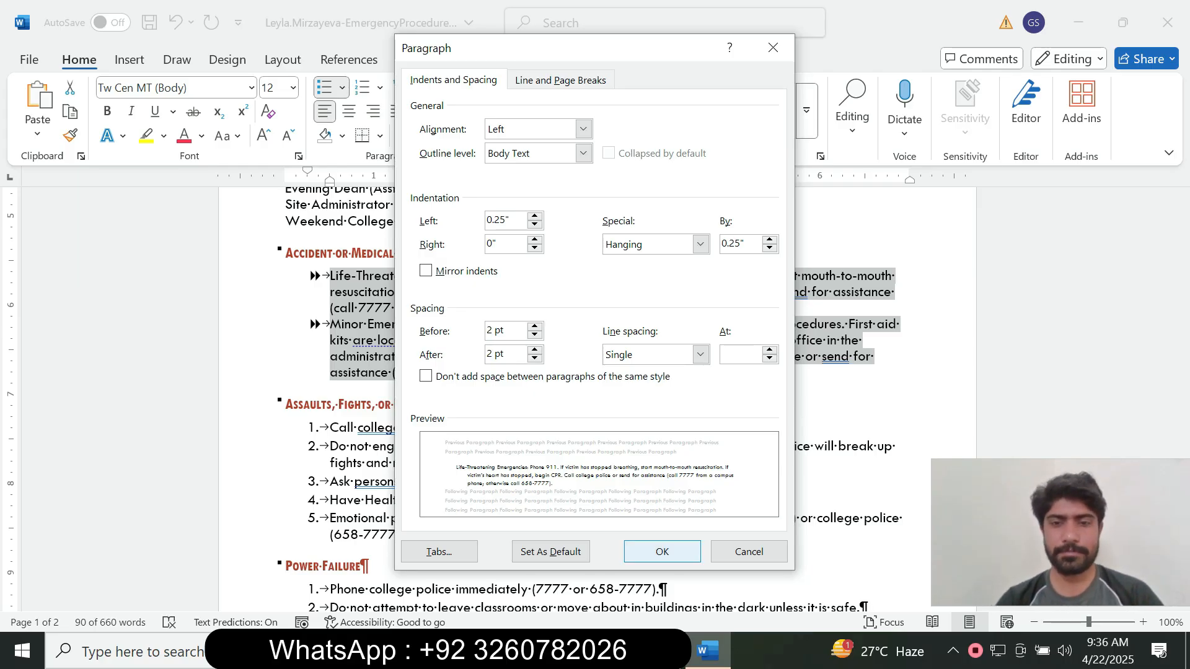
key("alt+Tab")
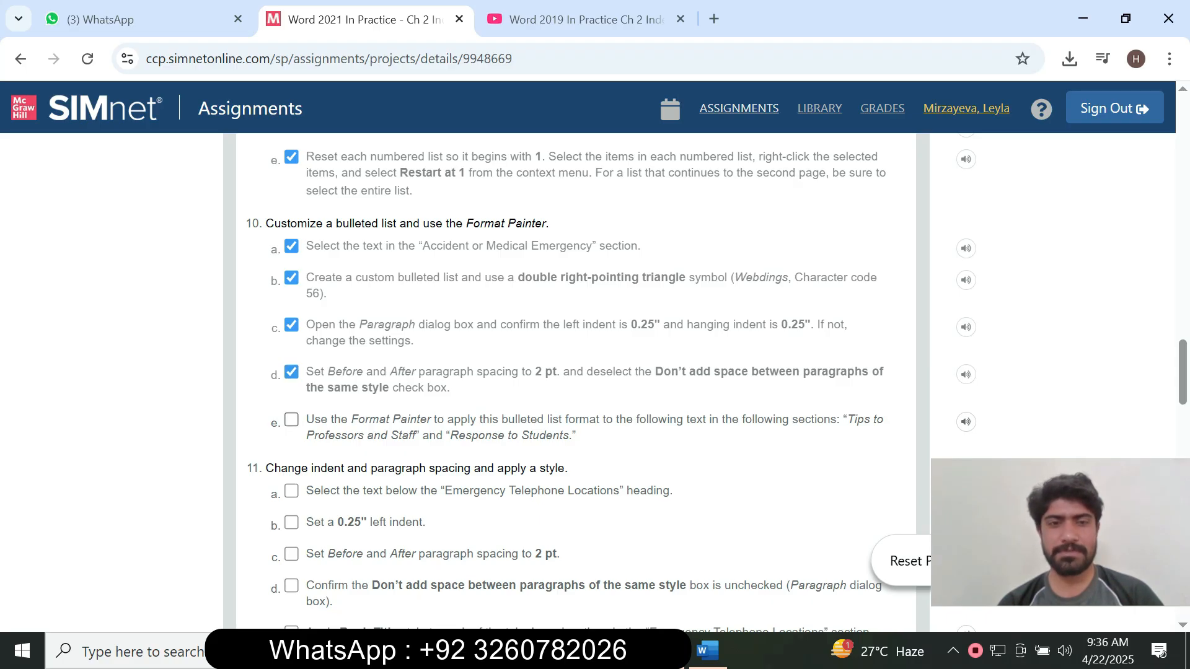
key("alt+Tab")
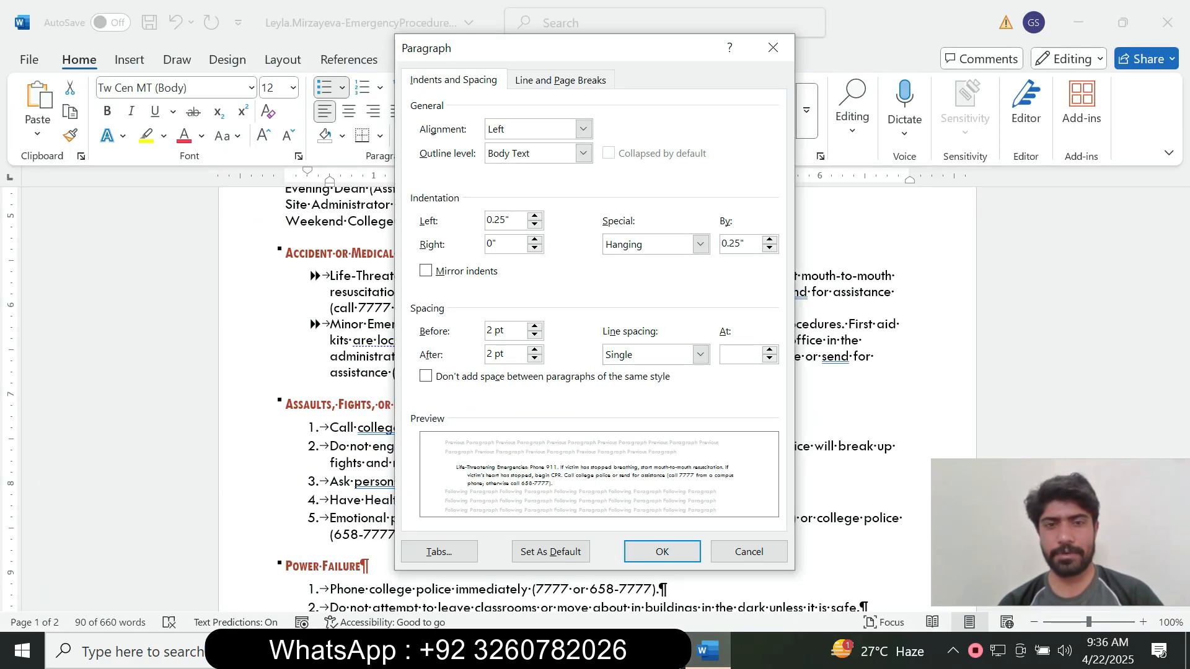
key("Return")
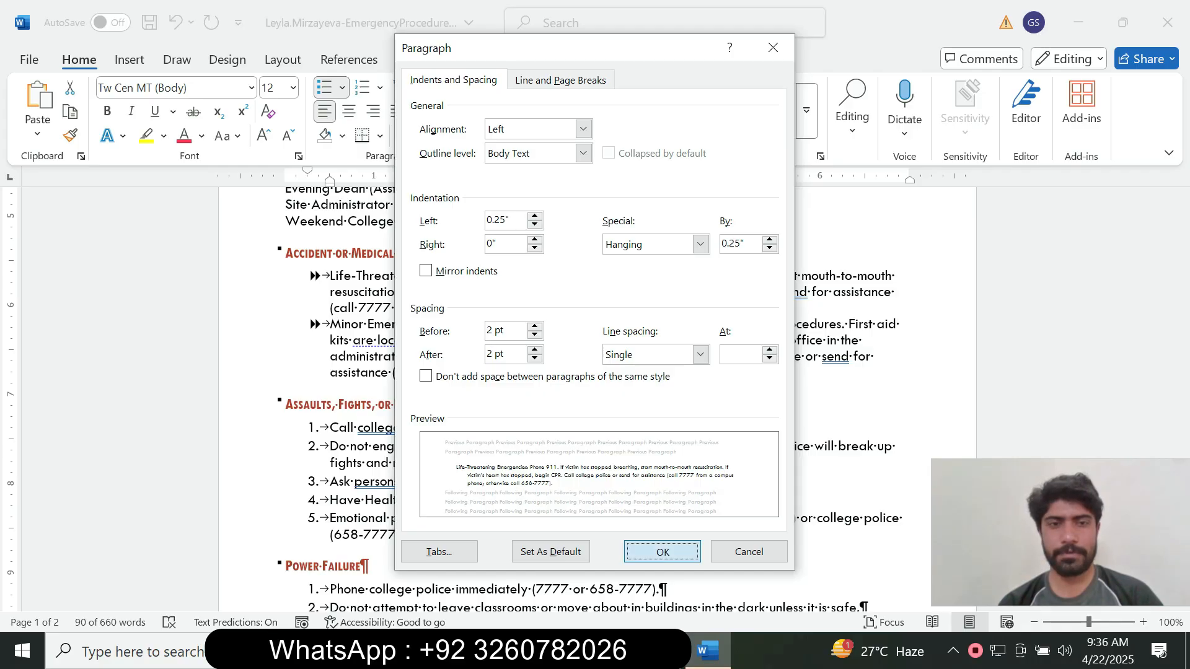
key("alt+Tab")
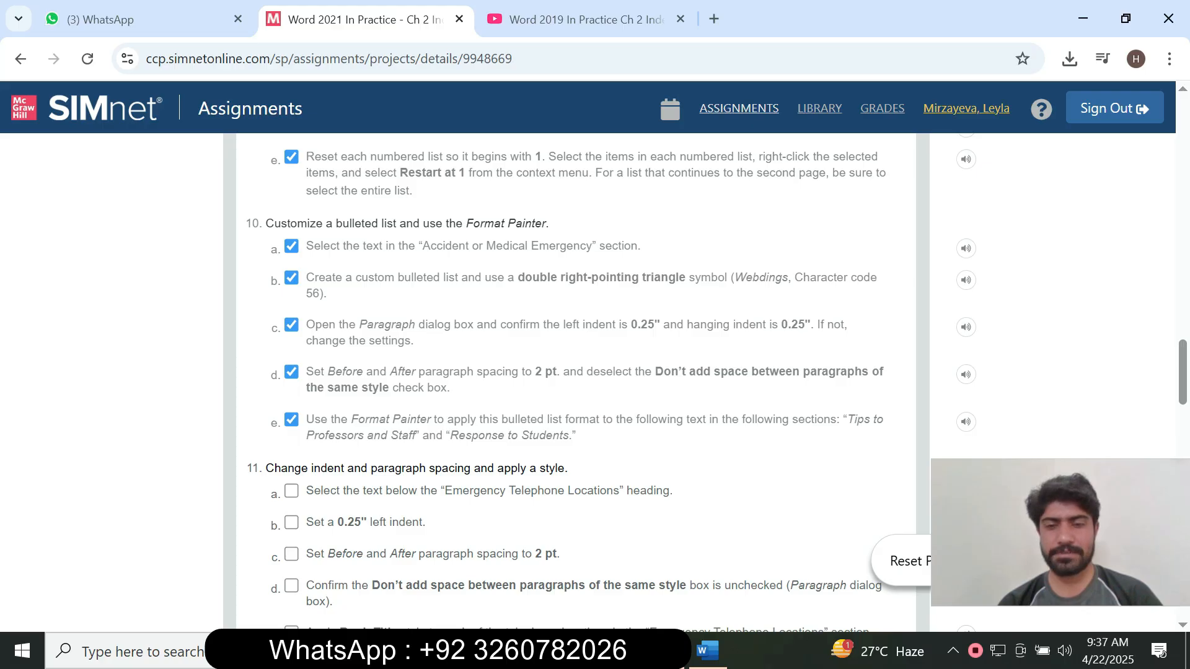
left_click(707, 651)
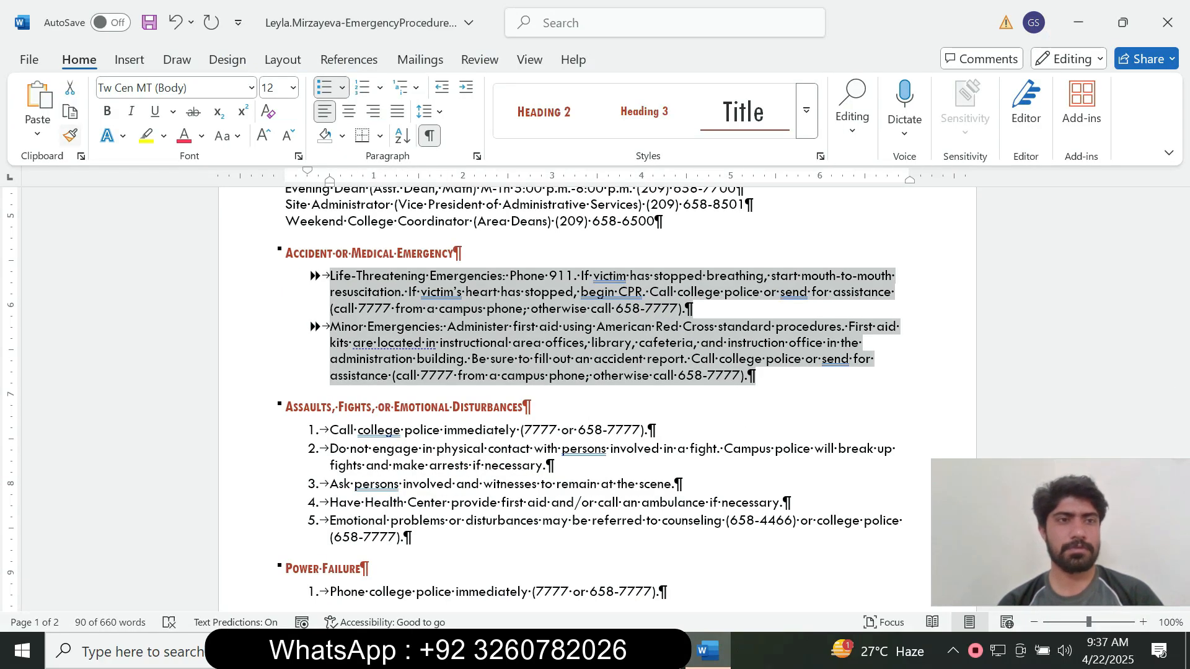
Use Format Painter to copy the Accident bullet formatting onto the Tips to Professors and Staff lines.
left_click(70, 135)
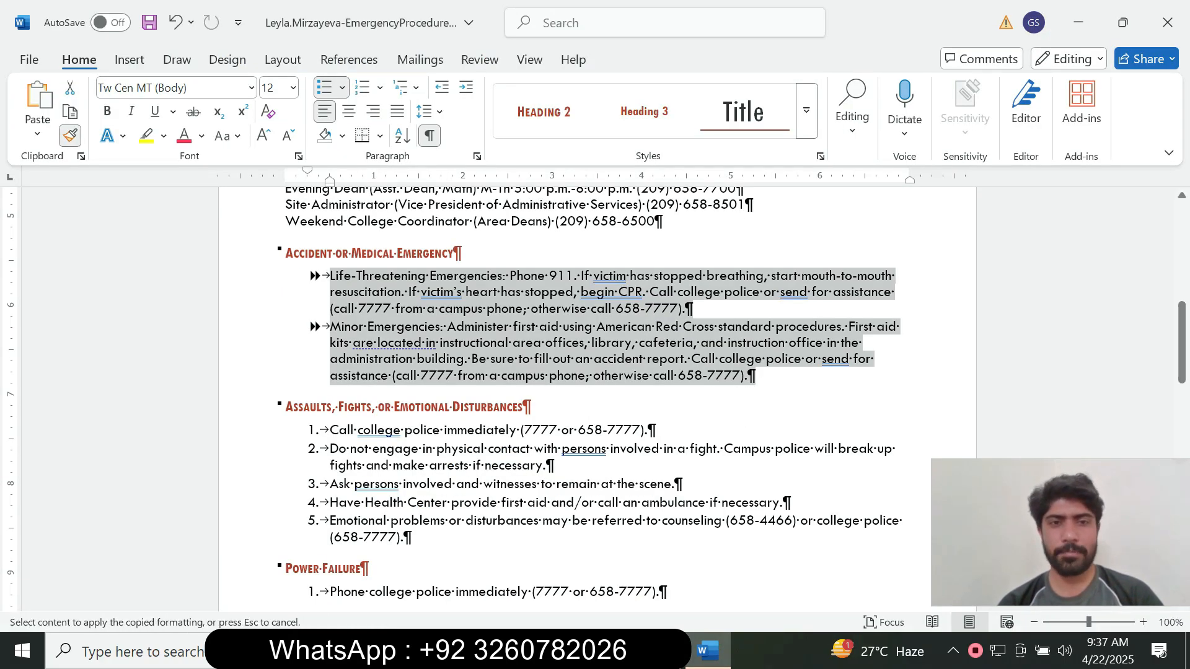
key("alt+Tab")
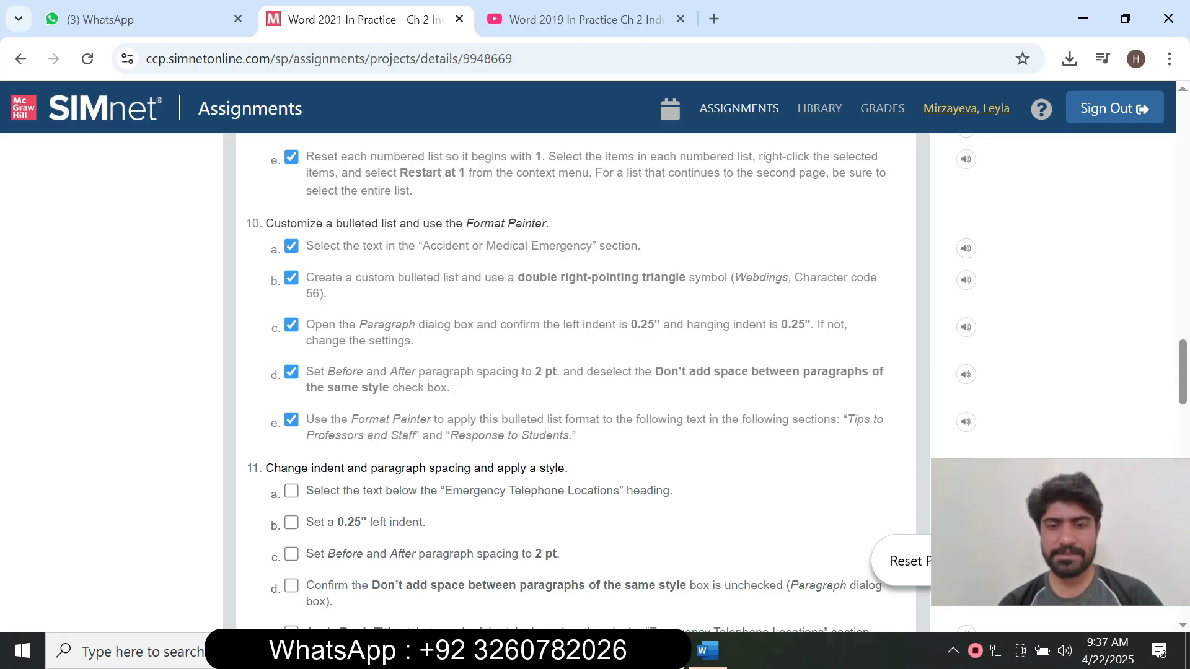
key("alt+Tab")
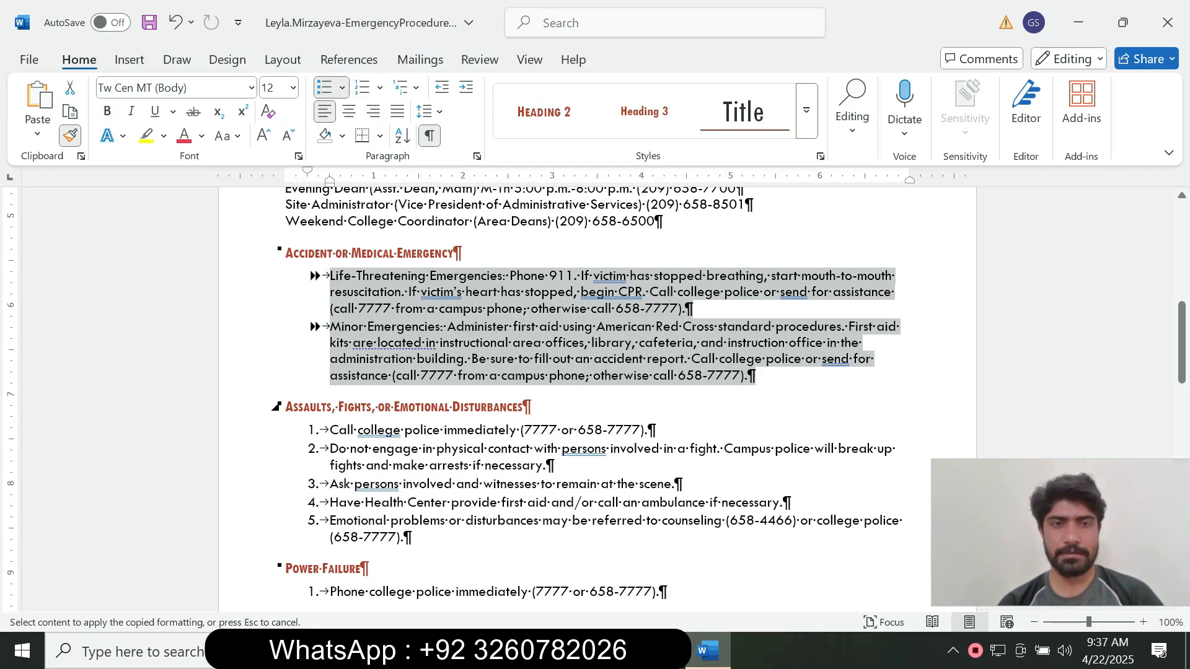
left_click_drag(1182, 343, 1182, 518)
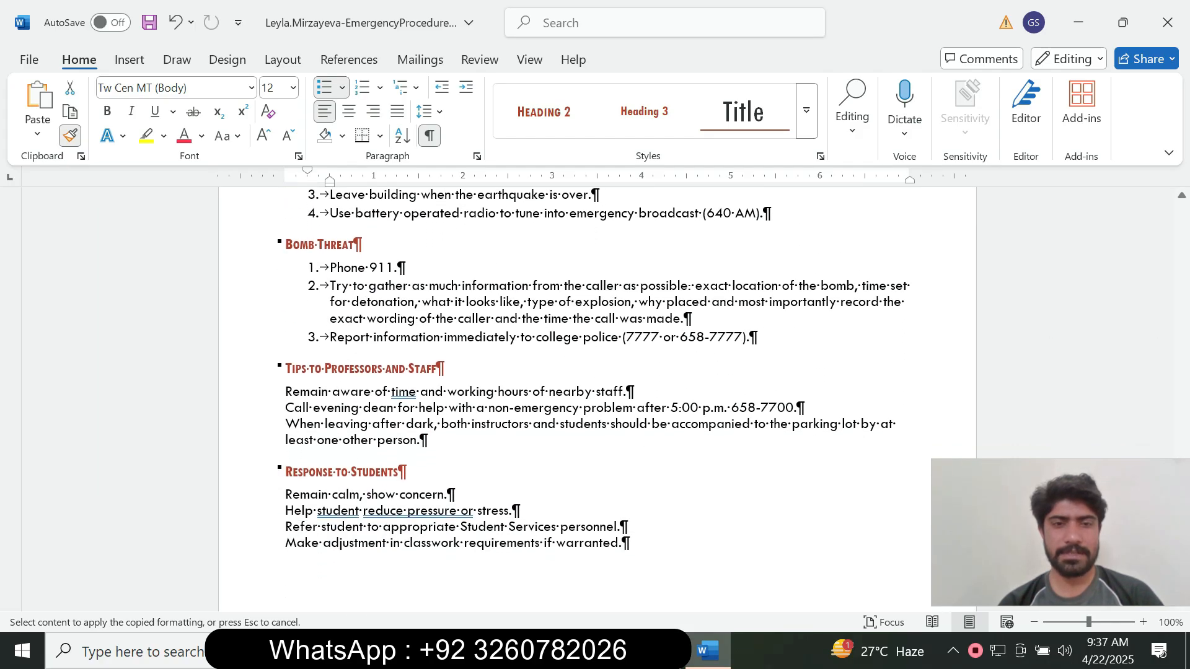
mouse_move(428, 442)
left_mouse_down()
mouse_move(286, 425)
mouse_move(287, 390)
left_mouse_up()
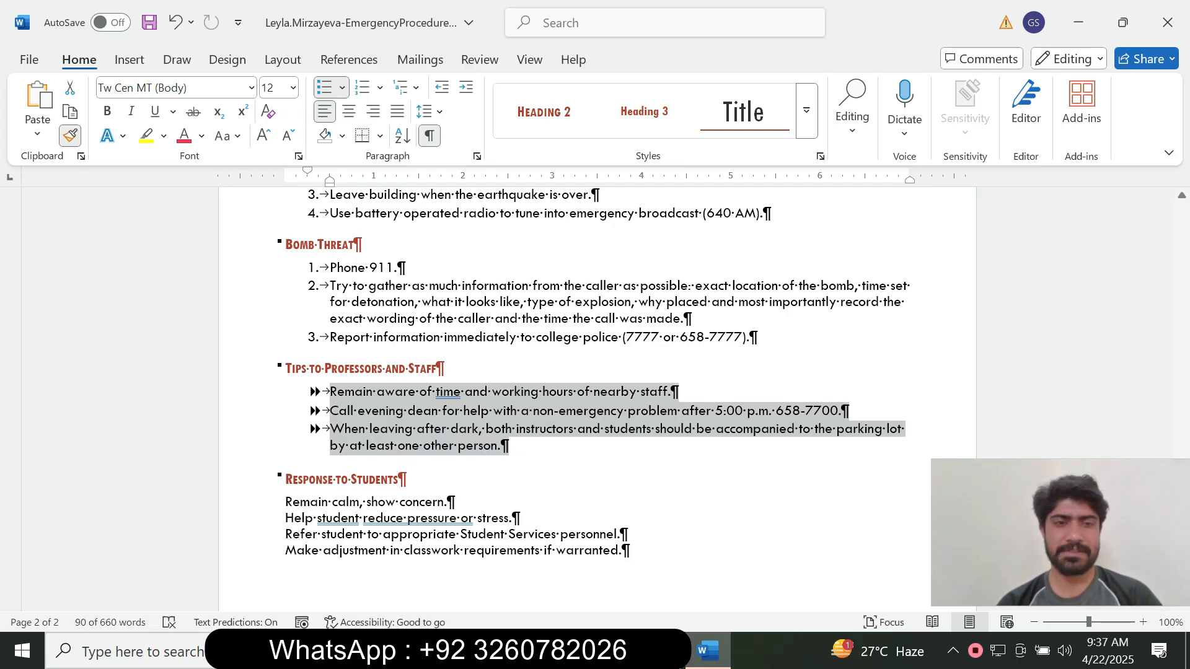
key("alt+Tab")
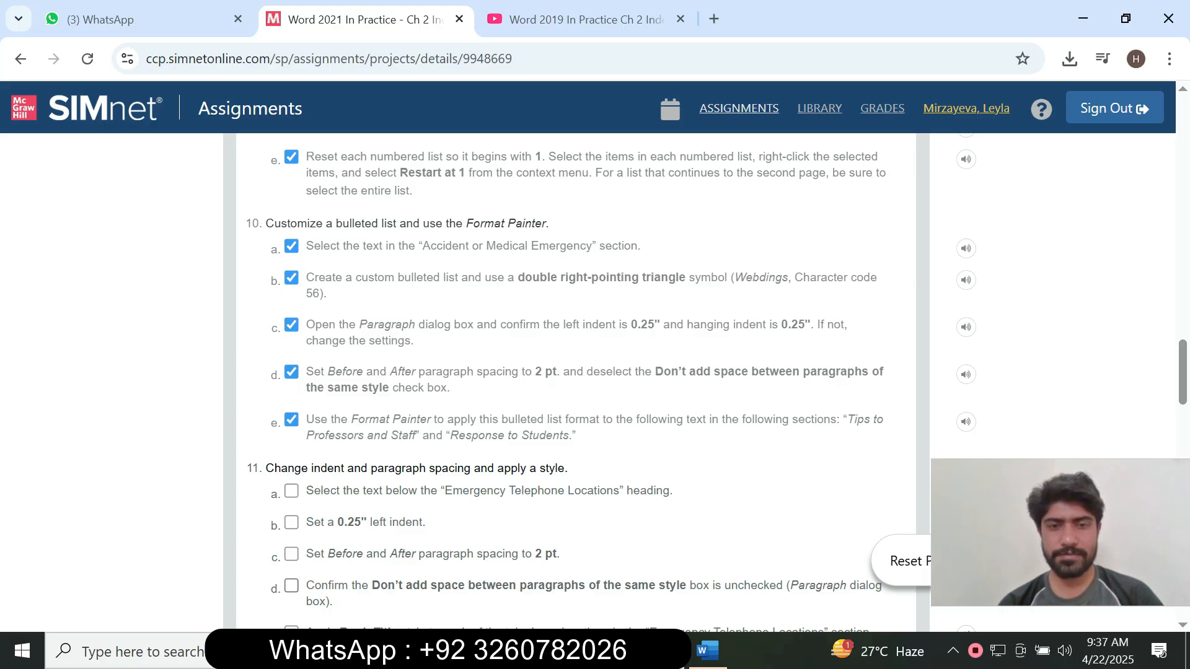
mouse_move(707, 651)
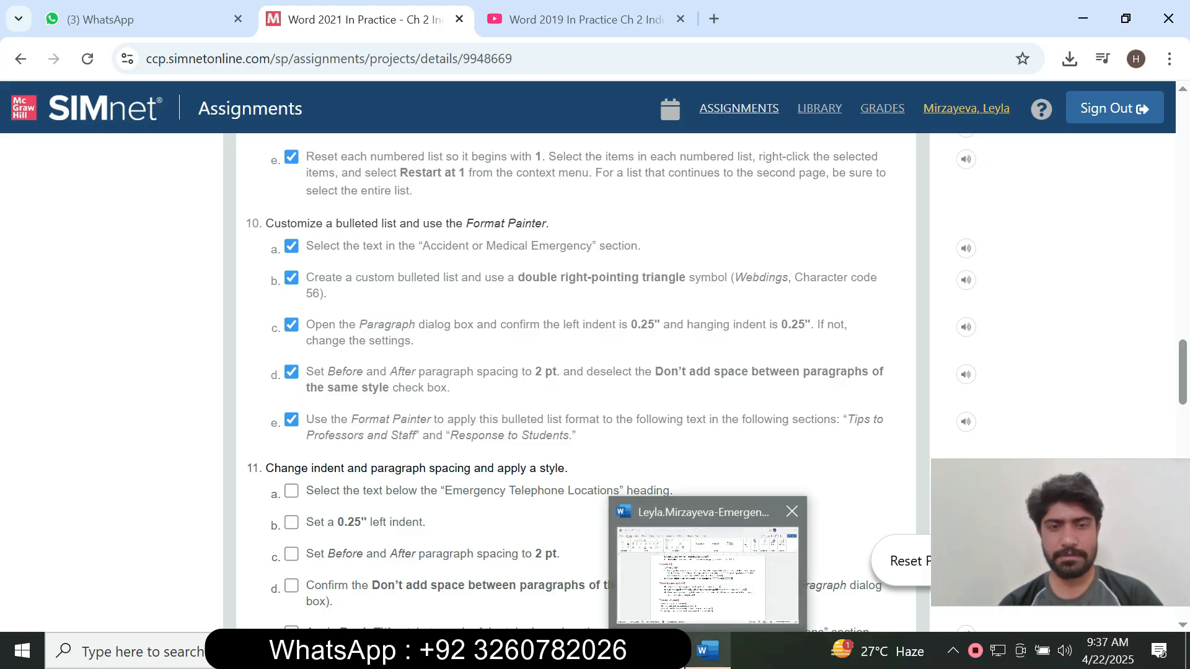
left_click(708, 573)
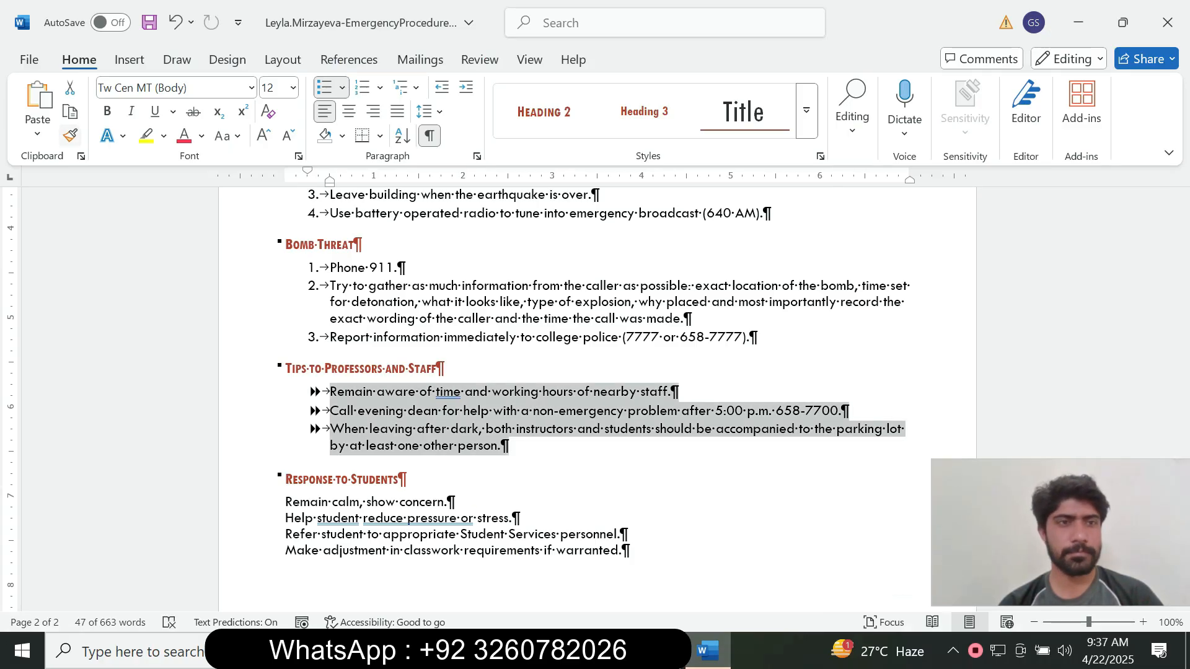
Paint the same double-triangle bullet formatting onto the Response to Students lines.
left_click(70, 135)
mouse_move(630, 551)
left_mouse_down()
mouse_move(285, 518)
mouse_move(285, 502)
left_mouse_up()
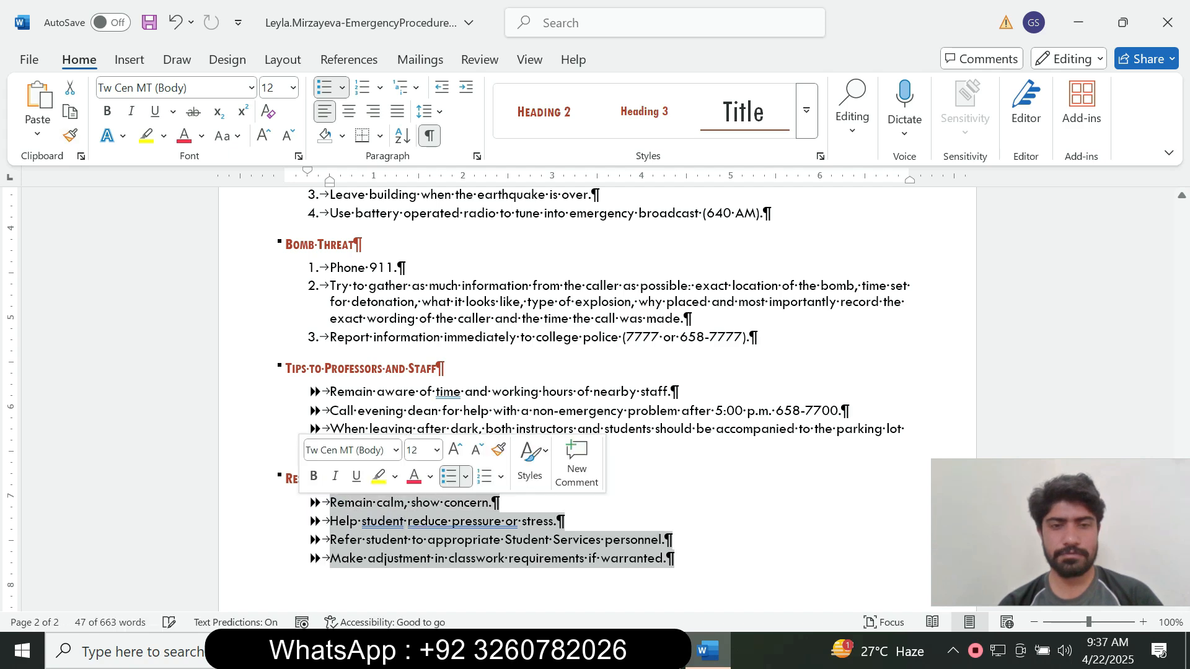
key("alt+Tab")
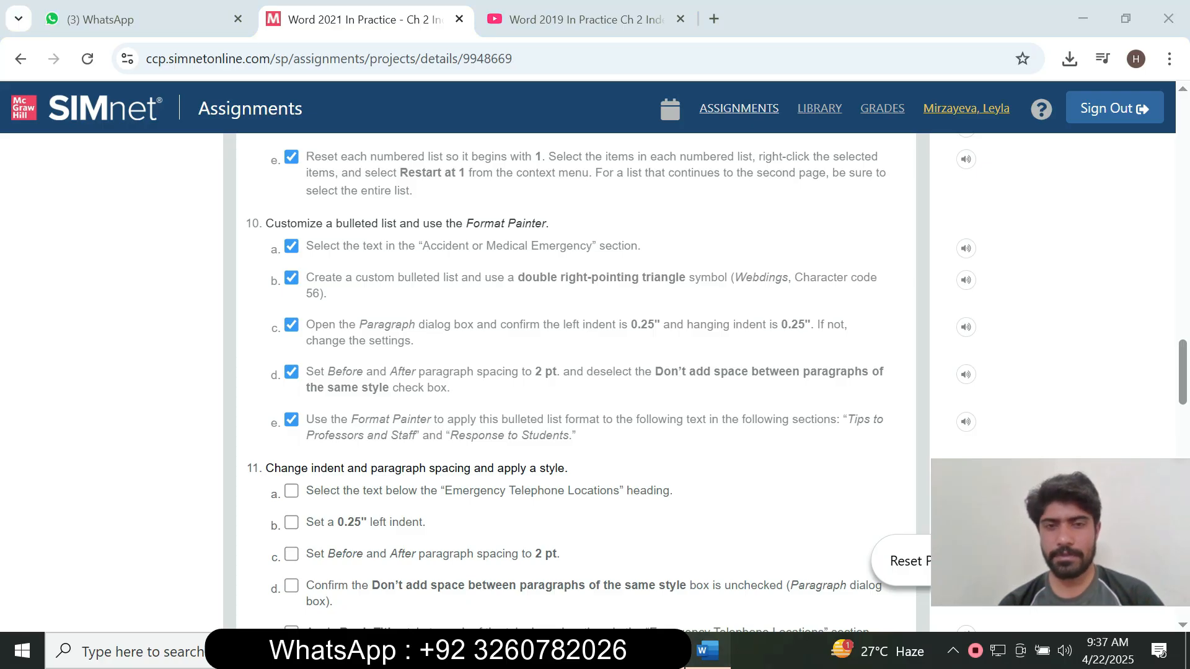
left_click(706, 650)
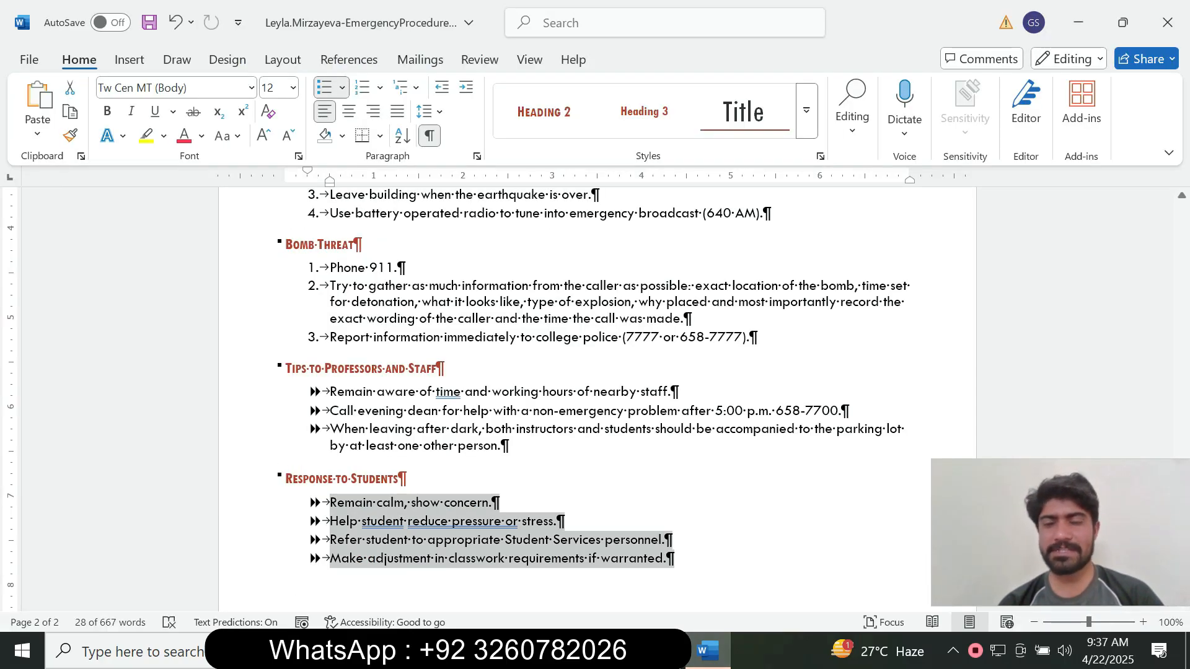